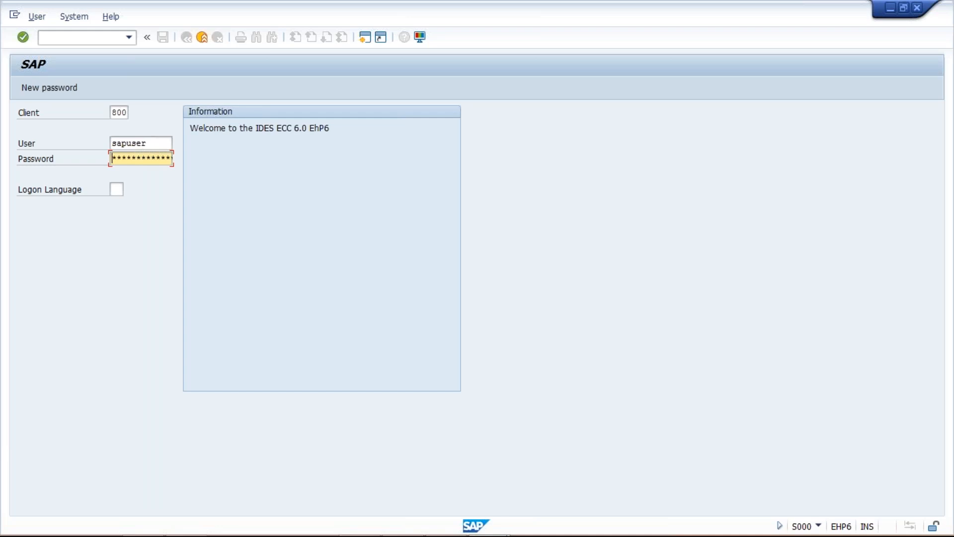
Log on with the account password and start transaction FBZP to maintain the payment program.
{"action": "type", "text": "*******"}
{"action": "key", "text": "Return"}
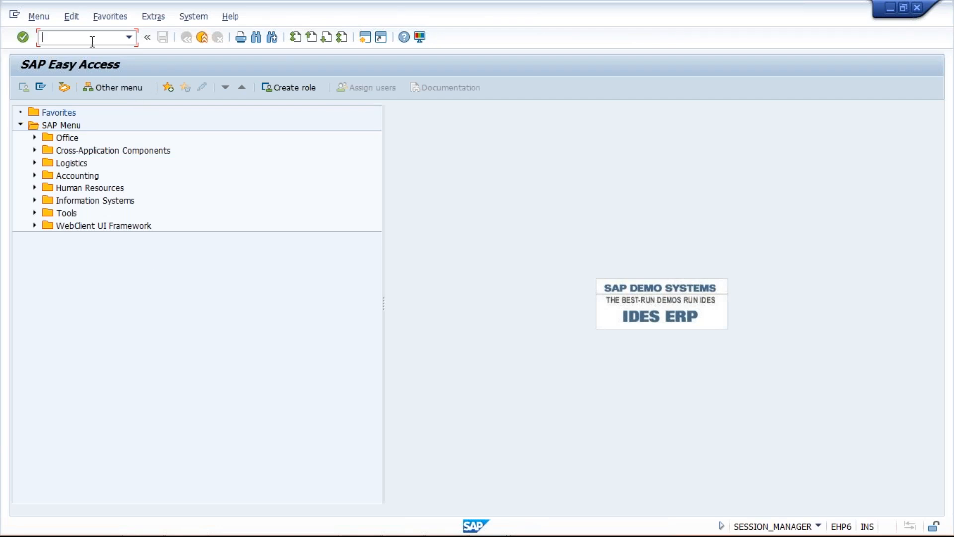
{"action": "type", "text": "FBZP"}
{"action": "key", "text": "Return"}
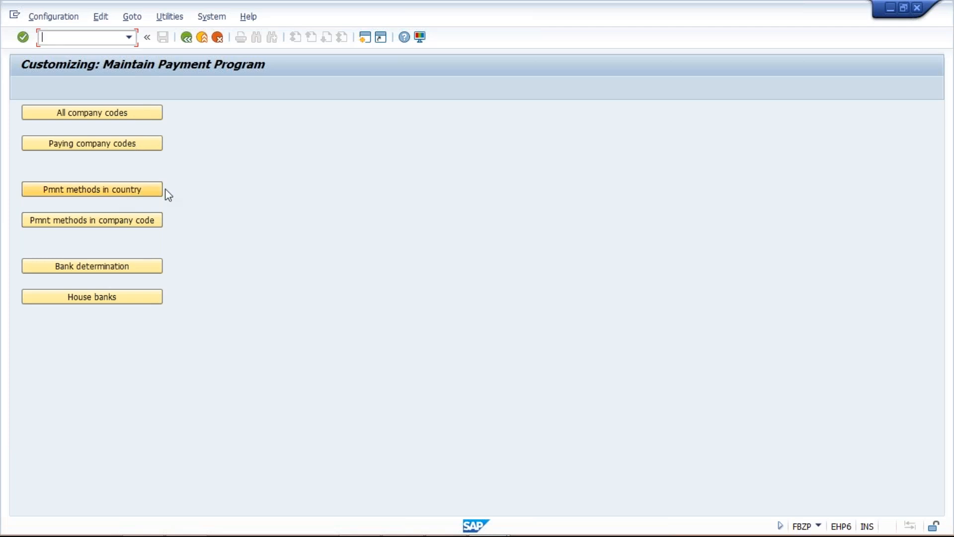
Open the payment methods in company code and position the list at paying company code TM02.
{"action": "left_click", "coordinate": [96, 223]}
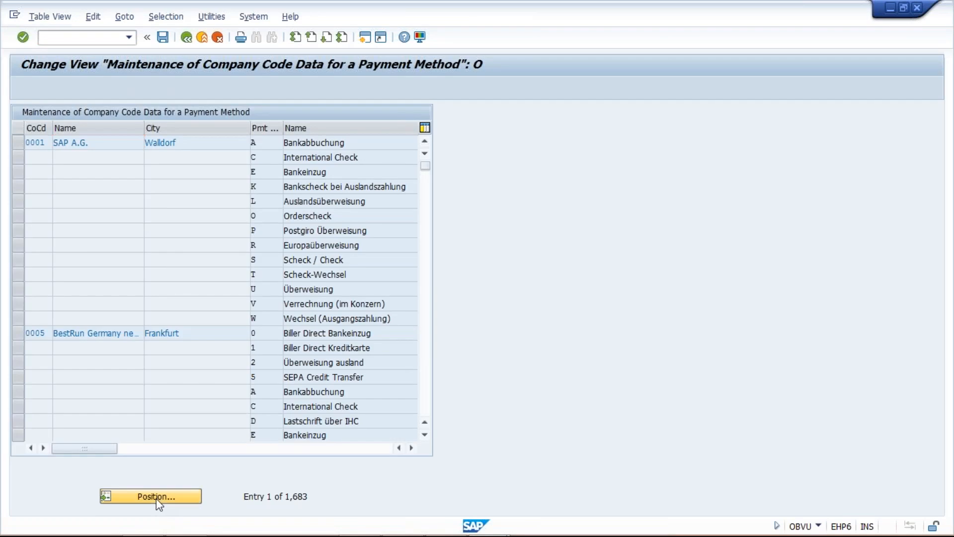
{"action": "left_click", "coordinate": [156, 496]}
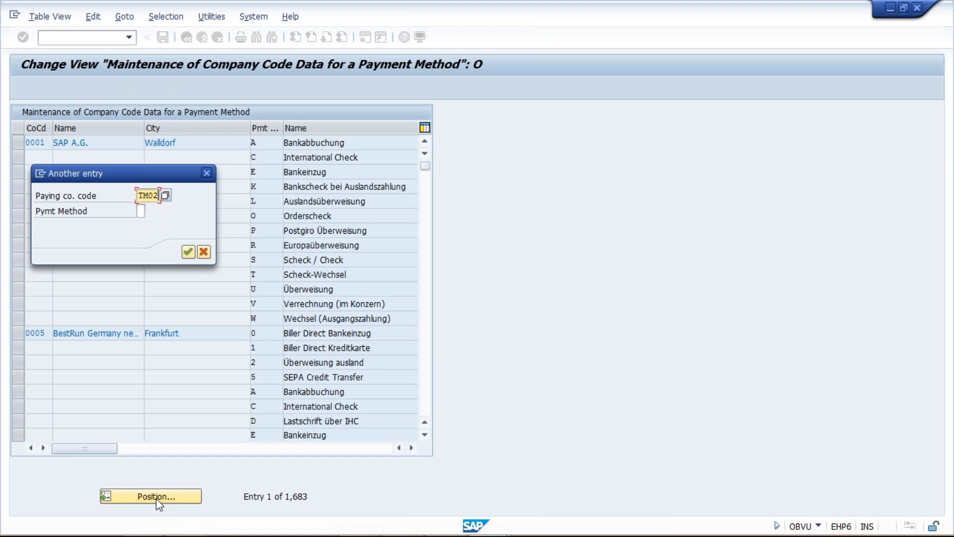
{"action": "key", "text": "Return"}
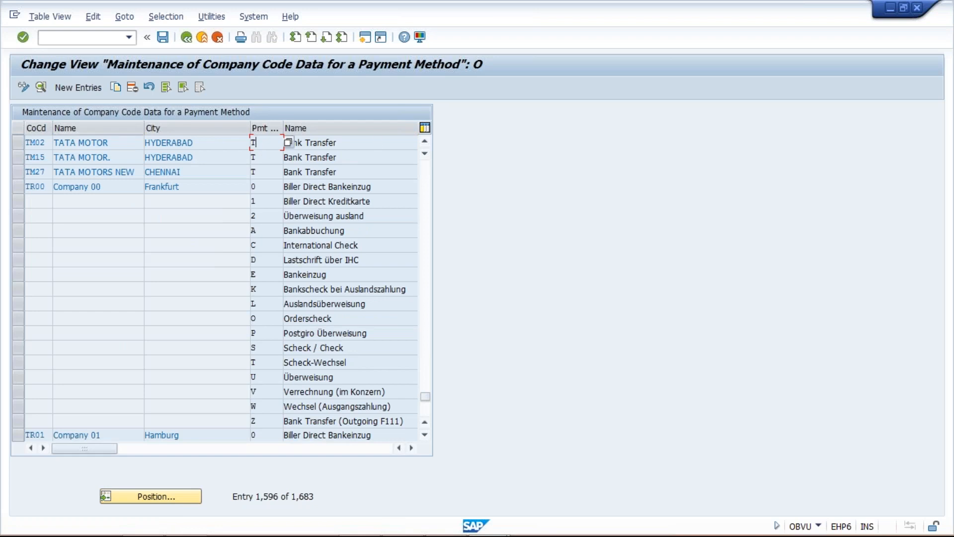
Create a new entry for company code TM02, payment method C, with minimum amount 0 and maximum amount 99999,999,999.00.
{"action": "left_click", "coordinate": [91, 89]}
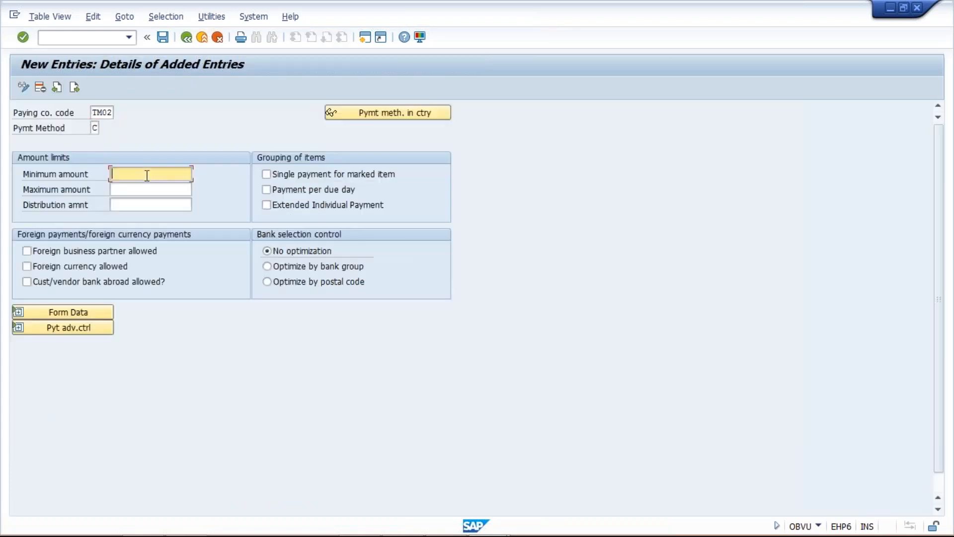
{"action": "left_click", "coordinate": [147, 175]}
{"action": "left_click", "coordinate": [141, 187]}
{"action": "left_click", "coordinate": [141, 190]}
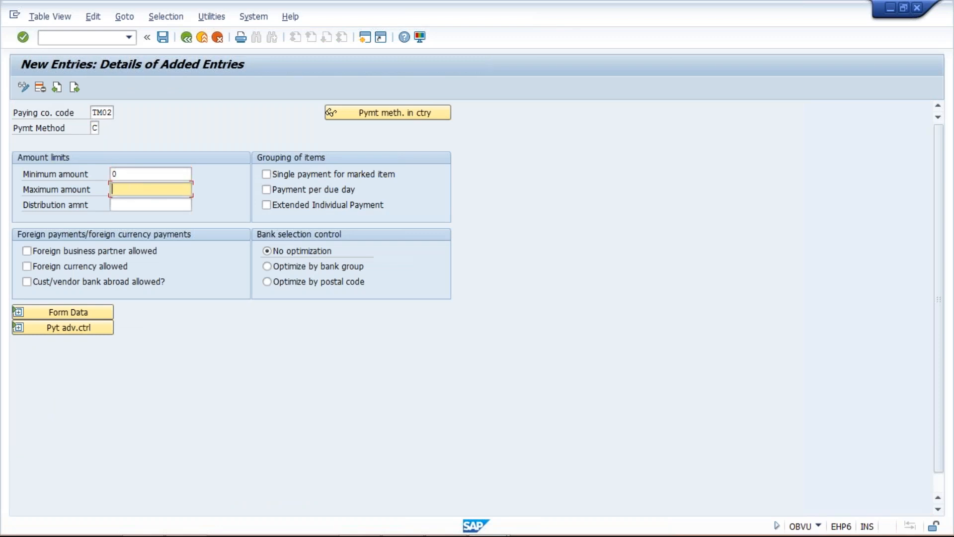
{"action": "left_click", "coordinate": [141, 190]}
{"action": "left_click", "coordinate": [139, 204]}
Save the new payment method entry under the TATA MOTOR customizing request and return to the company code list.
{"action": "left_click", "coordinate": [166, 39]}
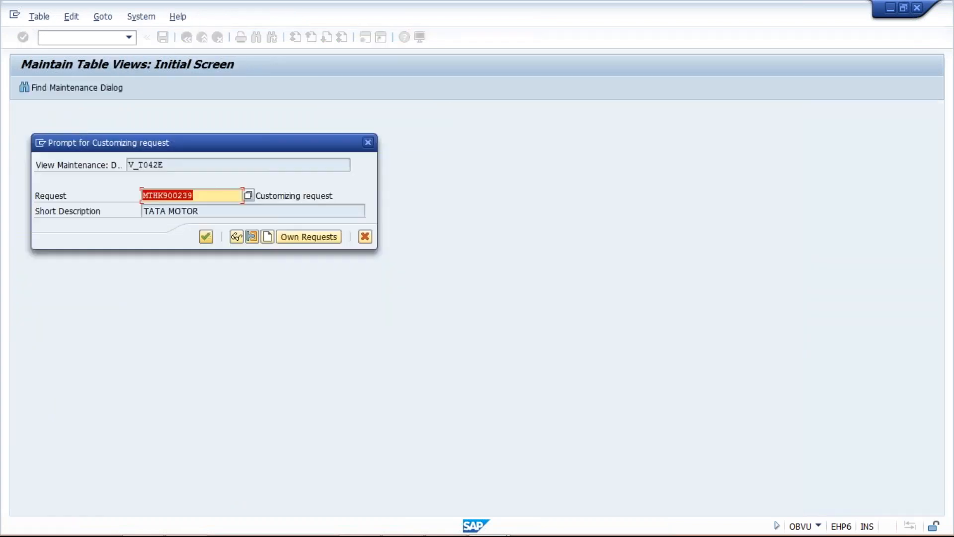
{"action": "key", "text": "Return"}
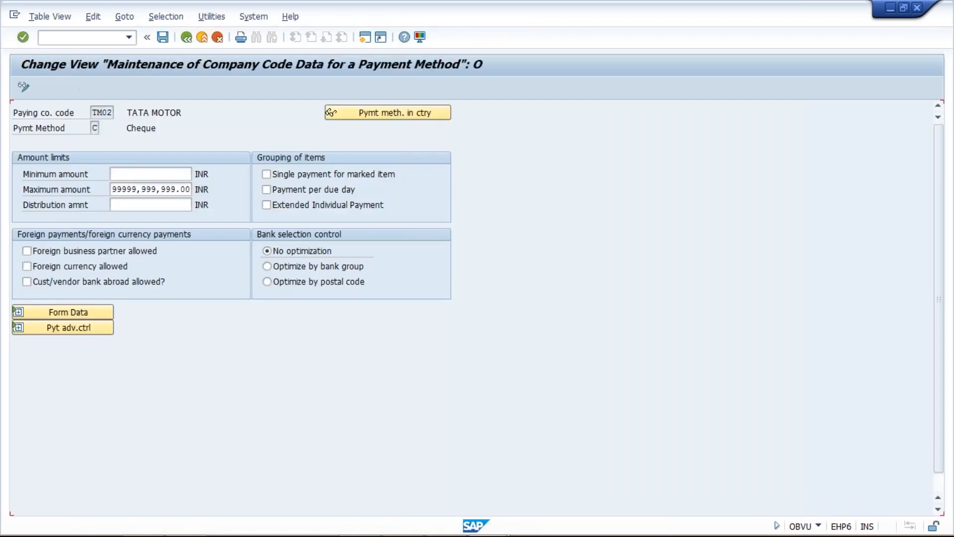
{"action": "key", "text": "F3"}
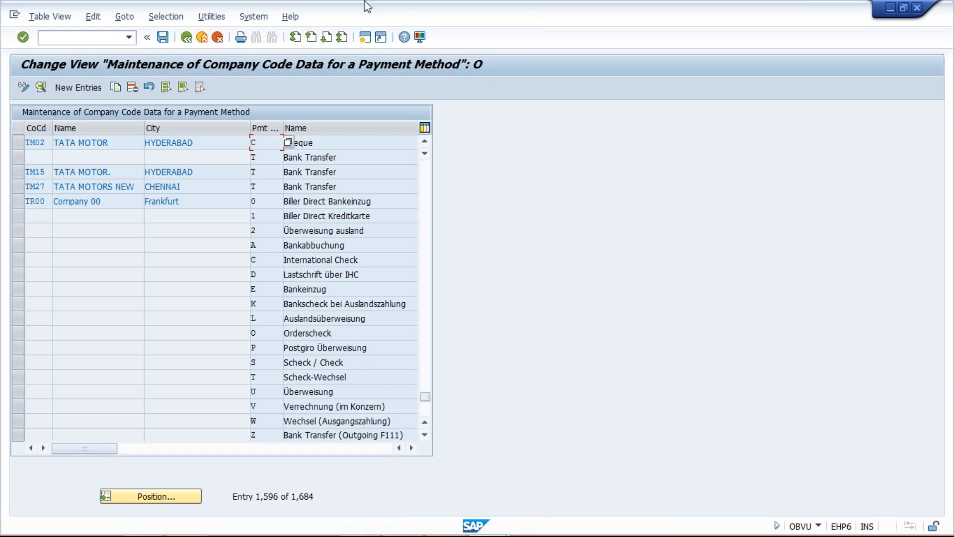
Start FBL1N in a new session and list all items for the vendor account number in company code TM02.
{"action": "left_click", "coordinate": [366, 38]}
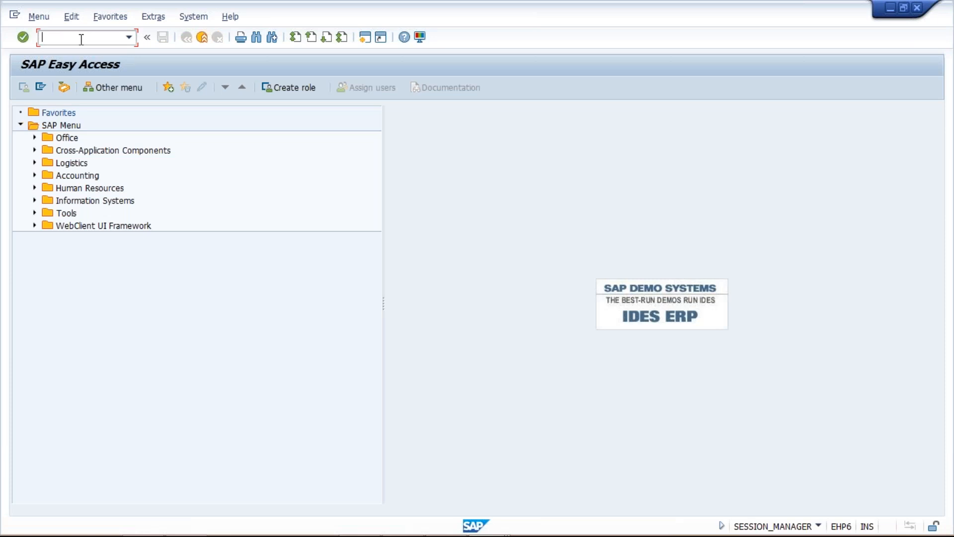
{"action": "type", "text": "FBL1N"}
{"action": "key", "text": "Return"}
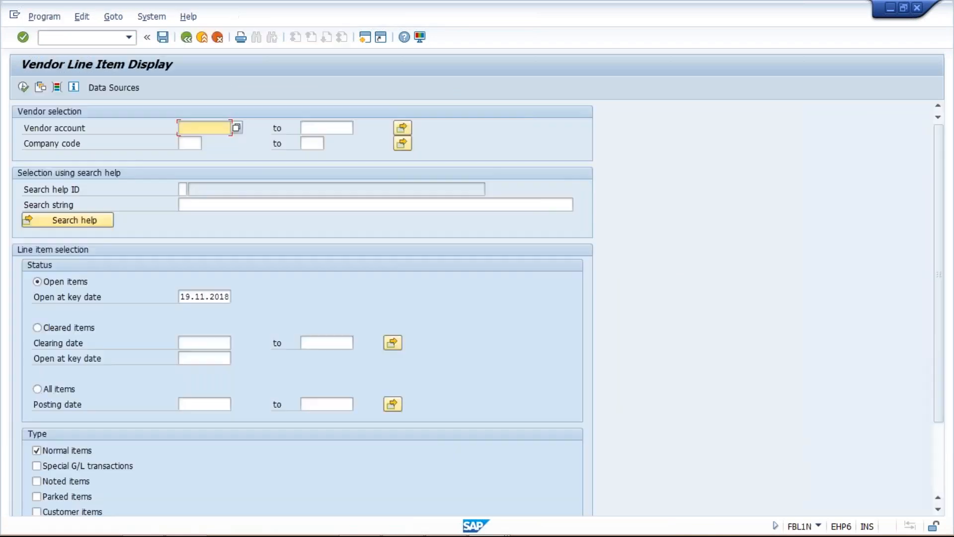
{"action": "type", "text": "100419"}
{"action": "left_click", "coordinate": [190, 143]}
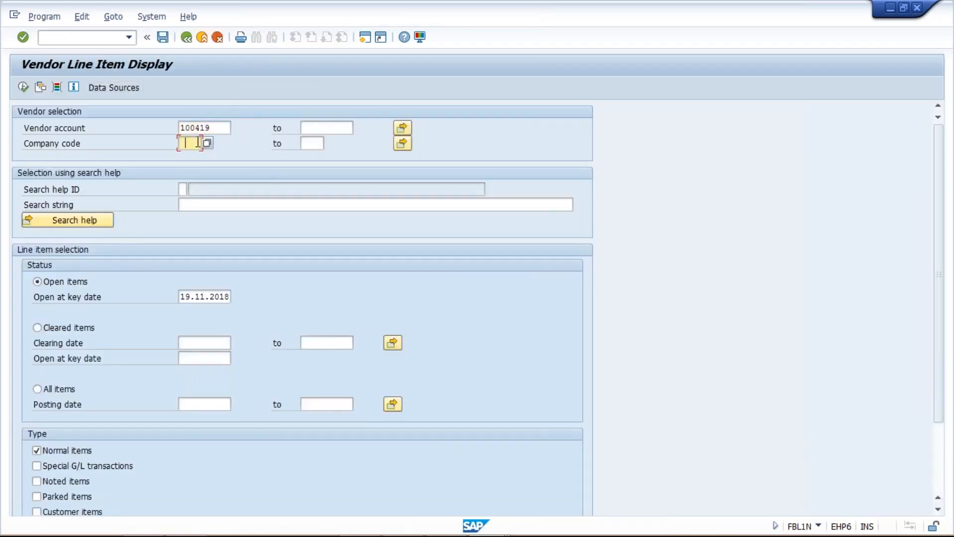
{"action": "left_click", "coordinate": [196, 156]}
{"action": "left_click", "coordinate": [38, 389]}
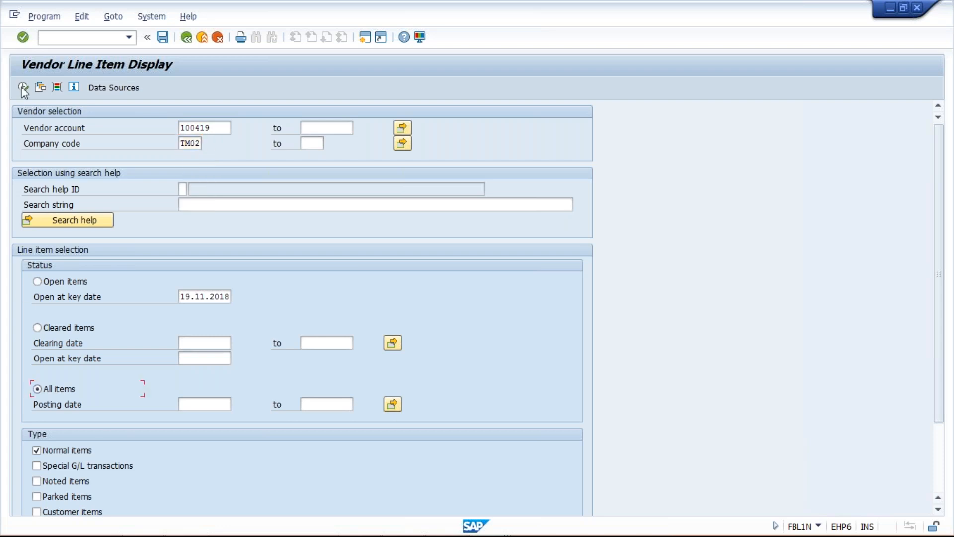
{"action": "left_click", "coordinate": [23, 88]}
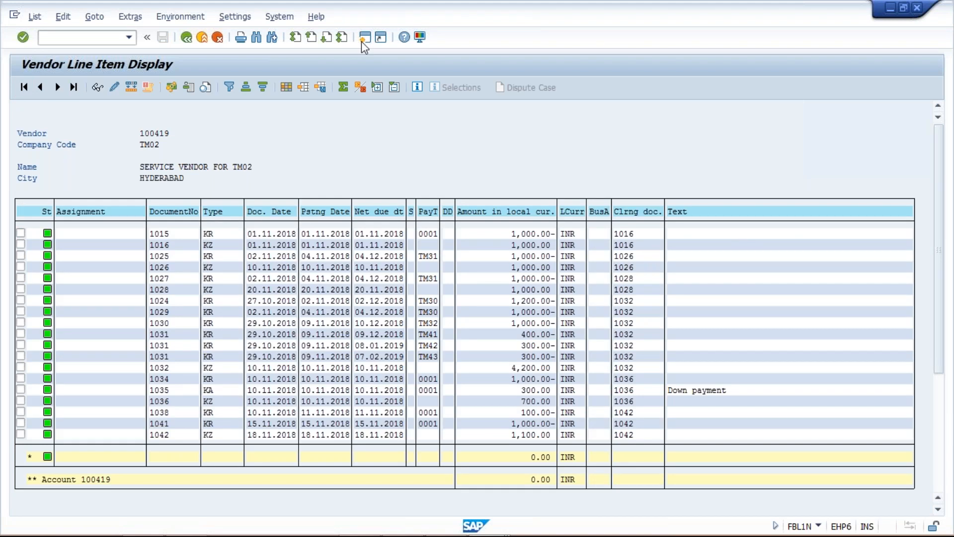
Start transaction FB60 in another new session to enter a vendor invoice.
{"action": "left_click", "coordinate": [363, 38]}
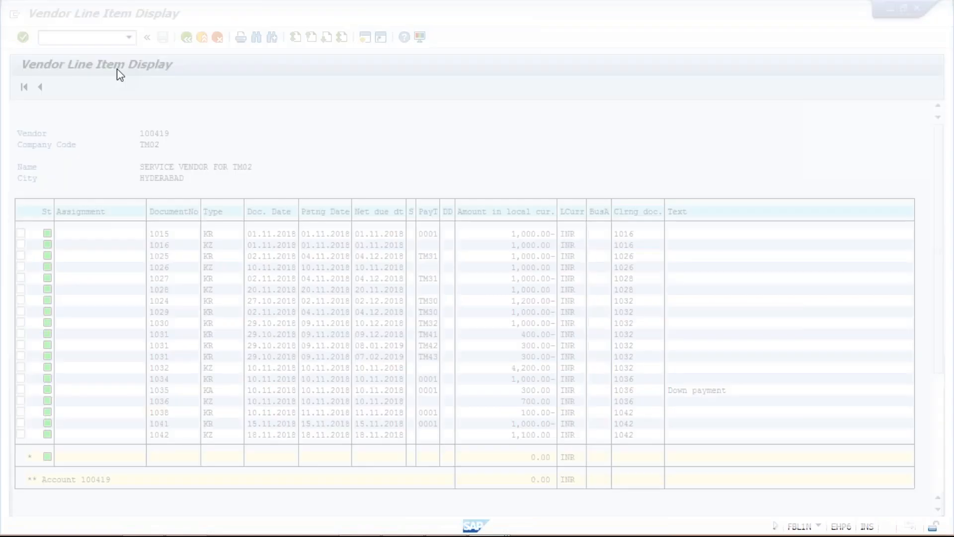
{"action": "type", "text": "FB5"}
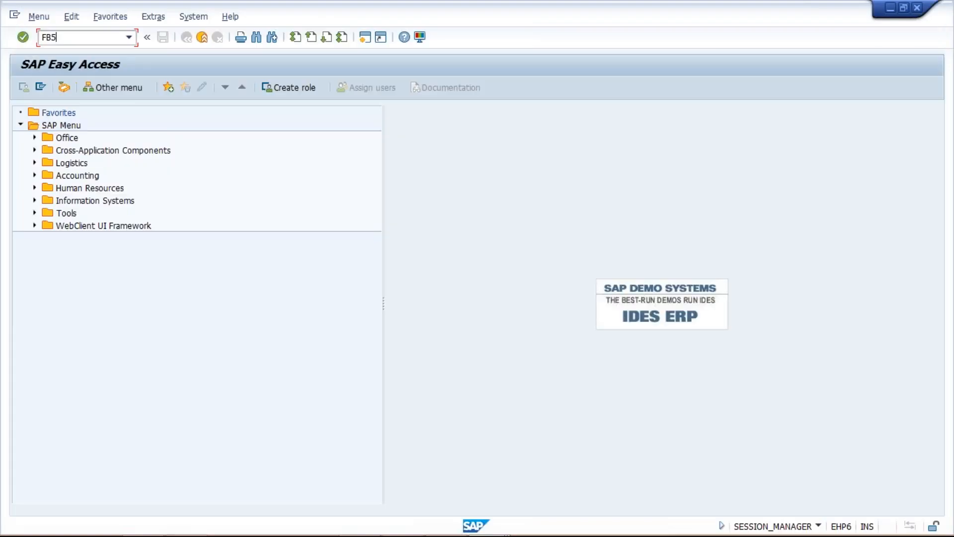
{"action": "key", "text": "BackSpace"}
{"action": "type", "text": "60"}
{"action": "key", "text": "Return"}
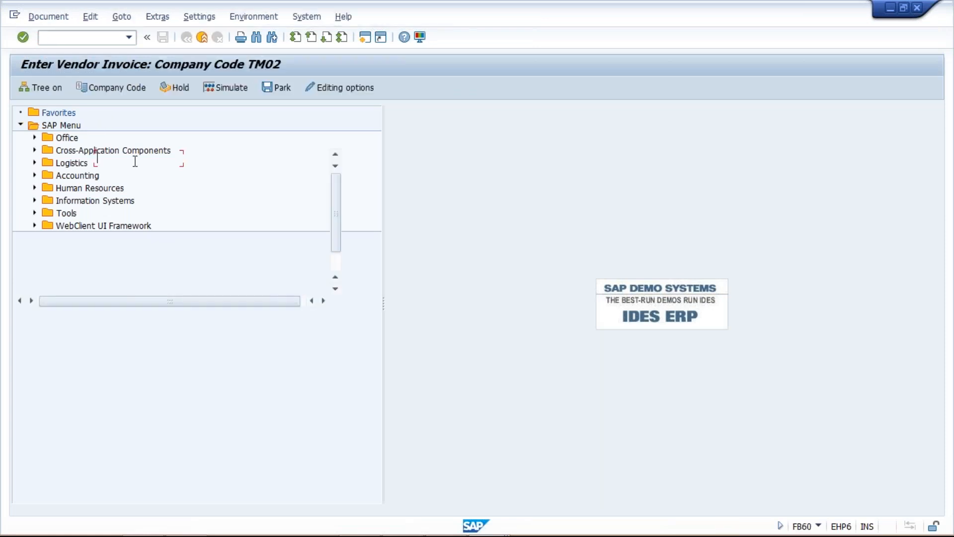
Fill in the invoice header with the vendor account number, invoice and posting dates 15.11.2018, and amount 1000 INR.
{"action": "left_click", "coordinate": [121, 173]}
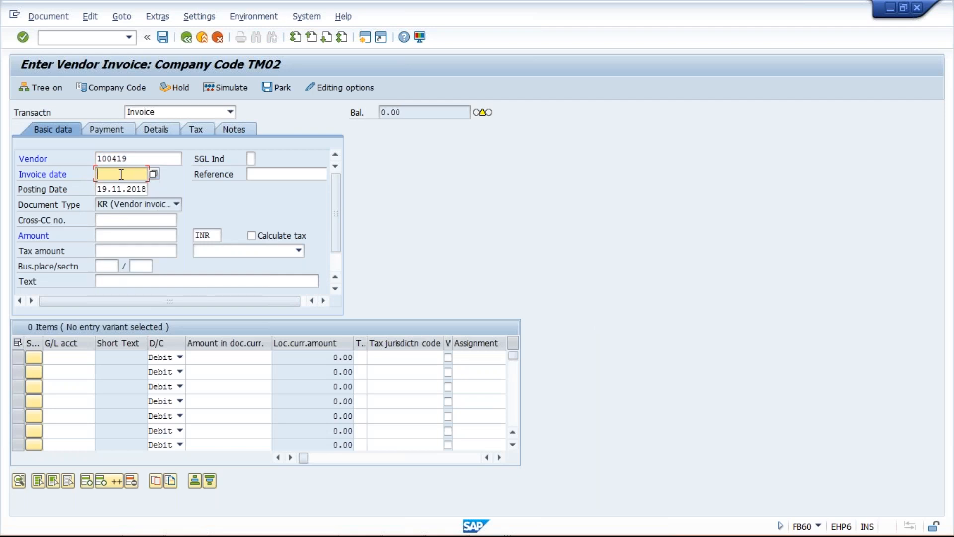
{"action": "type", "text": "15"}
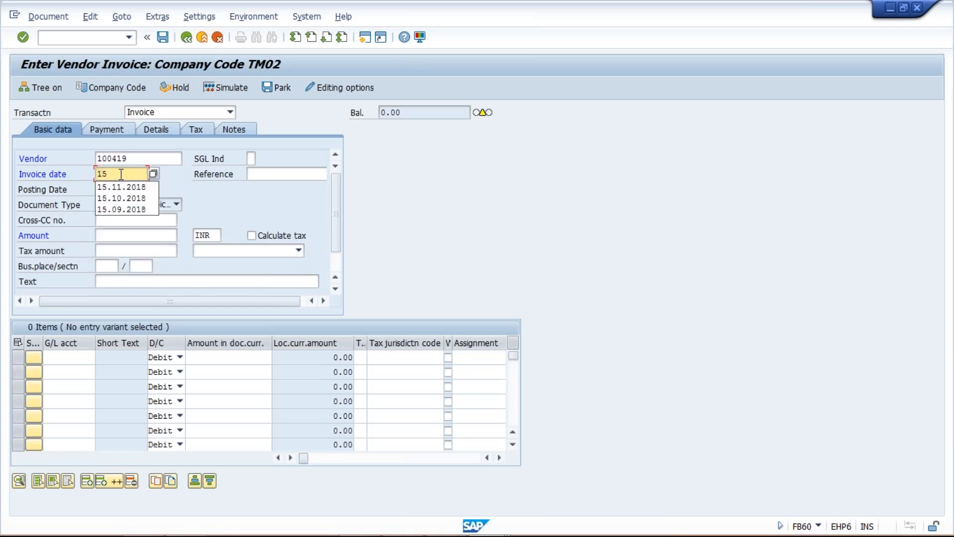
{"action": "left_click", "coordinate": [119, 189]}
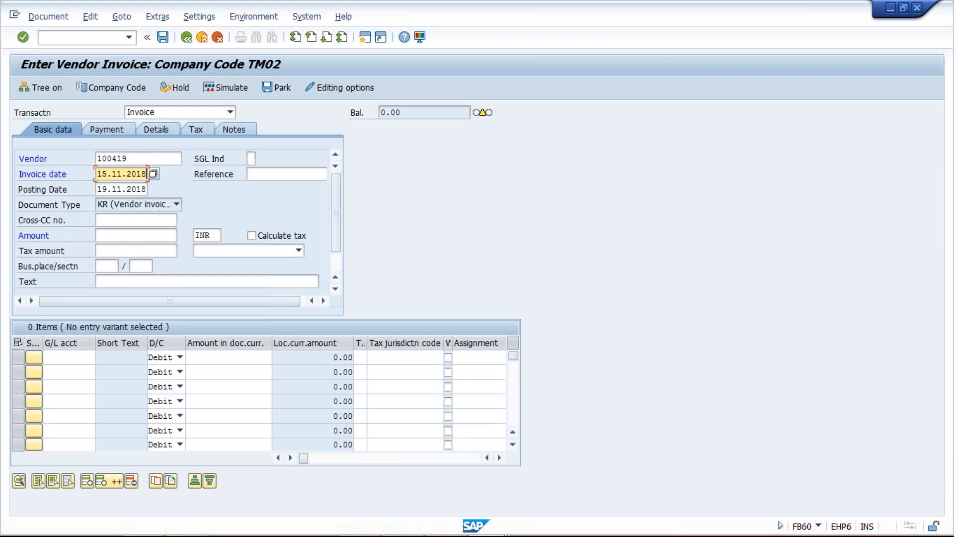
{"action": "key", "text": "Tab"}
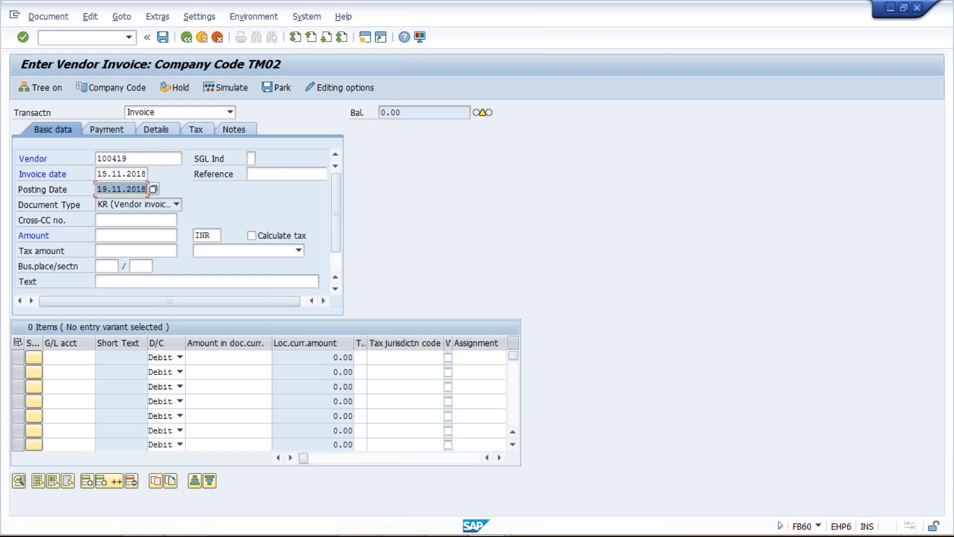
{"action": "type", "text": "15.11.2018"}
{"action": "left_click", "coordinate": [107, 236]}
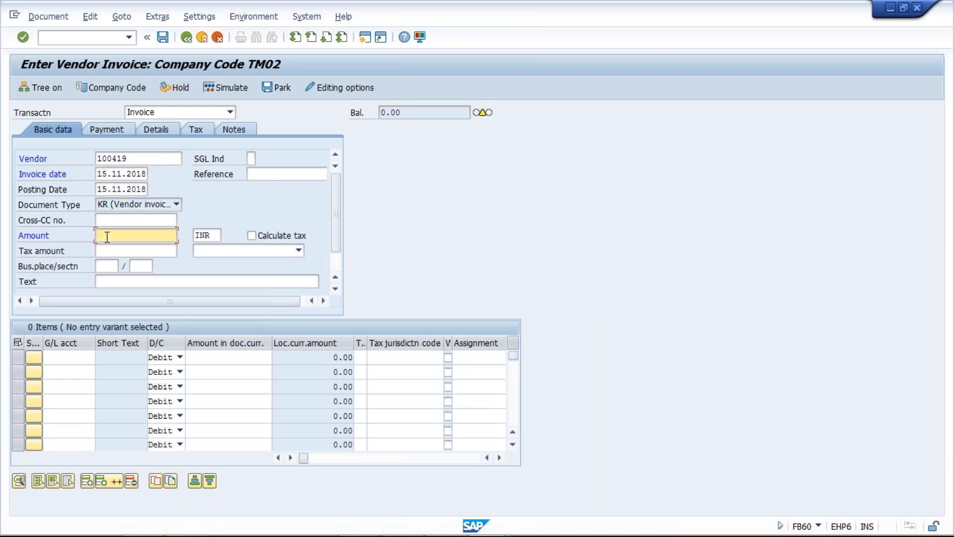
{"action": "type", "text": "1000"}
Enter a debit line item for G/L account 4000 with amount 1000.
{"action": "left_click", "coordinate": [330, 293]}
{"action": "left_click", "coordinate": [71, 364]}
{"action": "type", "text": "4000"}
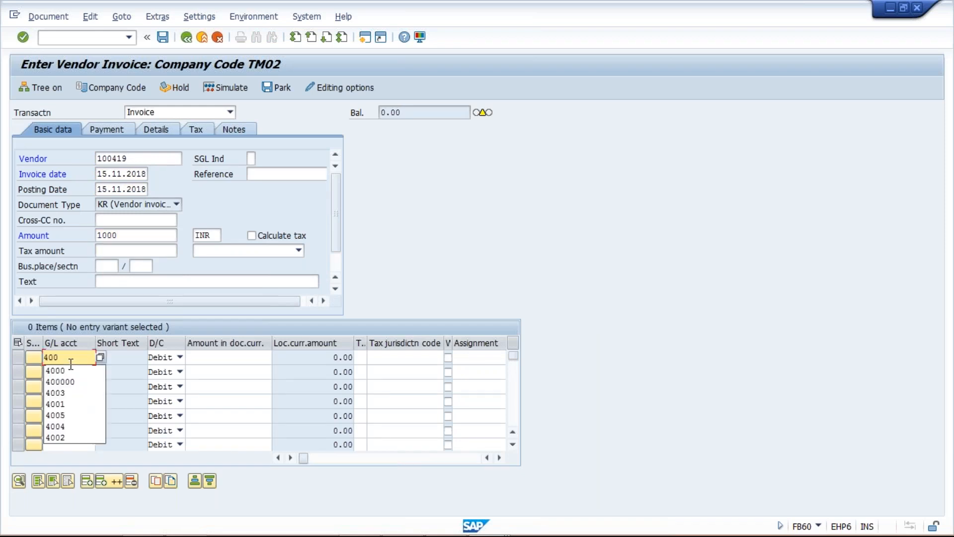
{"action": "key", "text": "Tab"}
{"action": "key", "text": "Tab"}
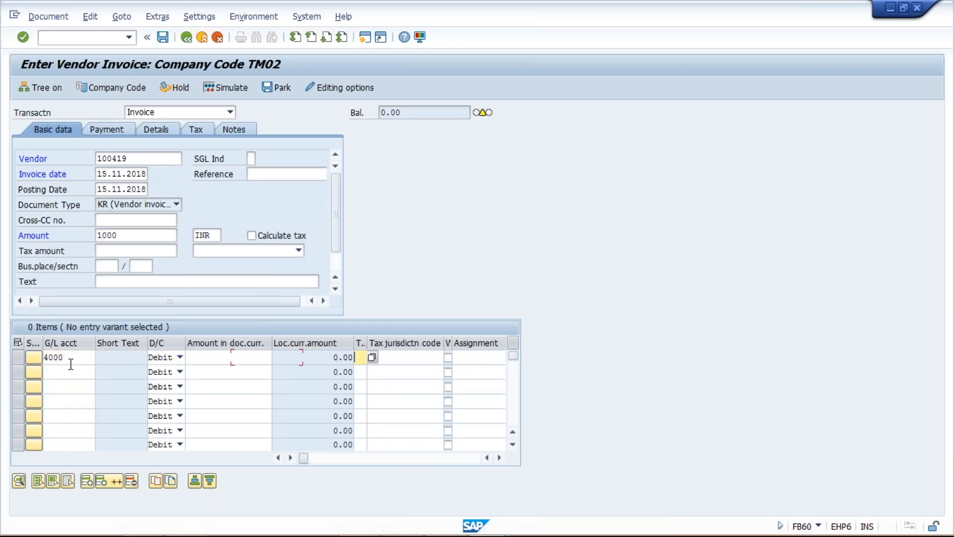
{"action": "type", "text": "1000"}
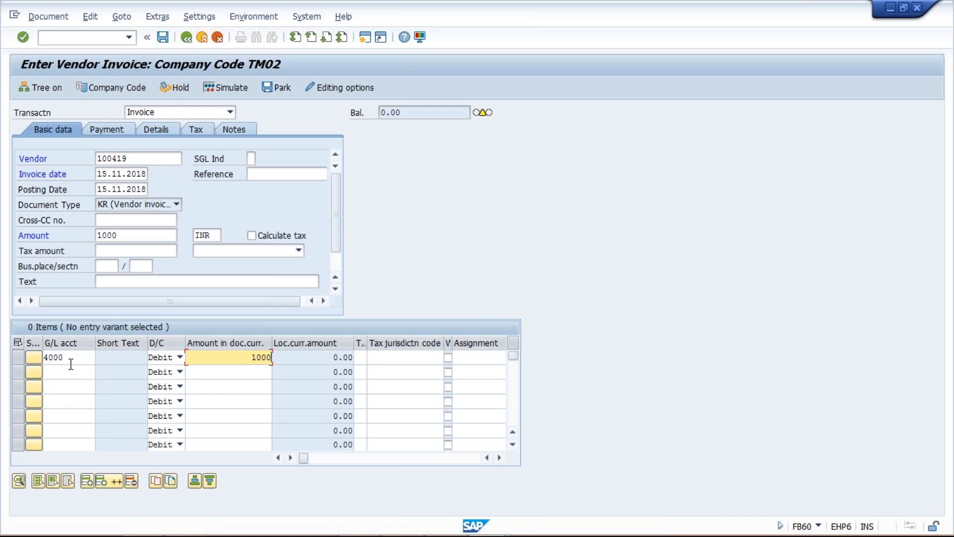
Set the invoice's payment terms to 0001, keeping baseline date 15.11.2018, and accept the past net due date.
{"action": "left_click", "coordinate": [112, 129]}
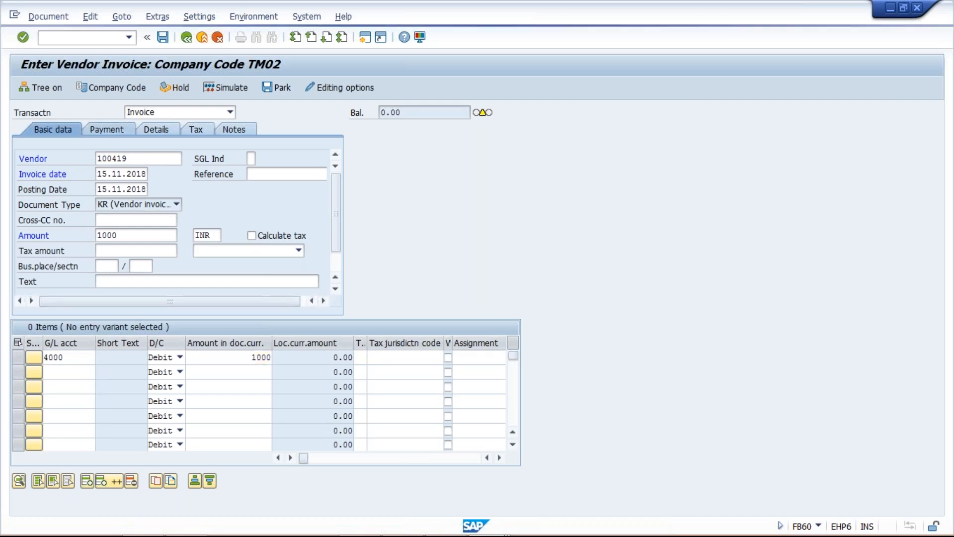
{"action": "left_click", "coordinate": [124, 158]}
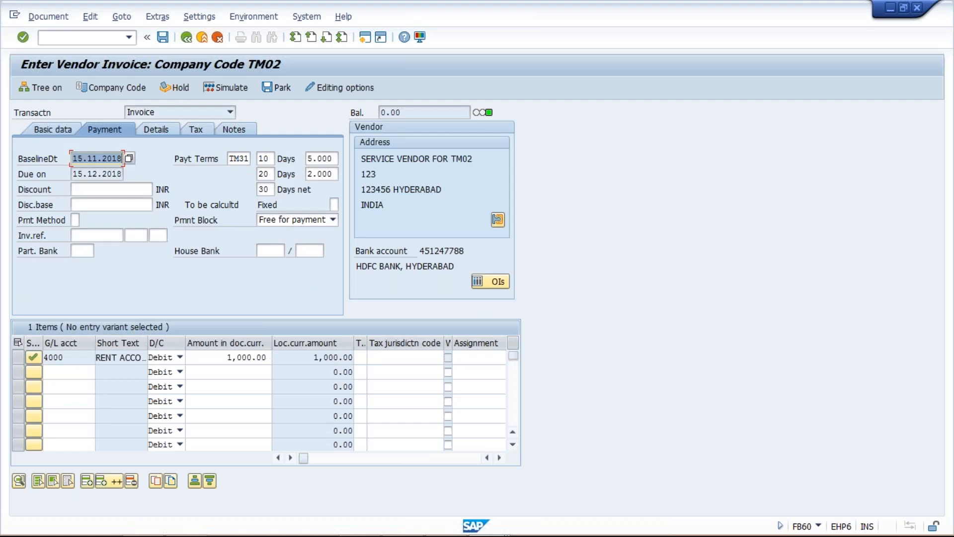
{"action": "key", "text": "Tab"}
{"action": "type", "text": "0"}
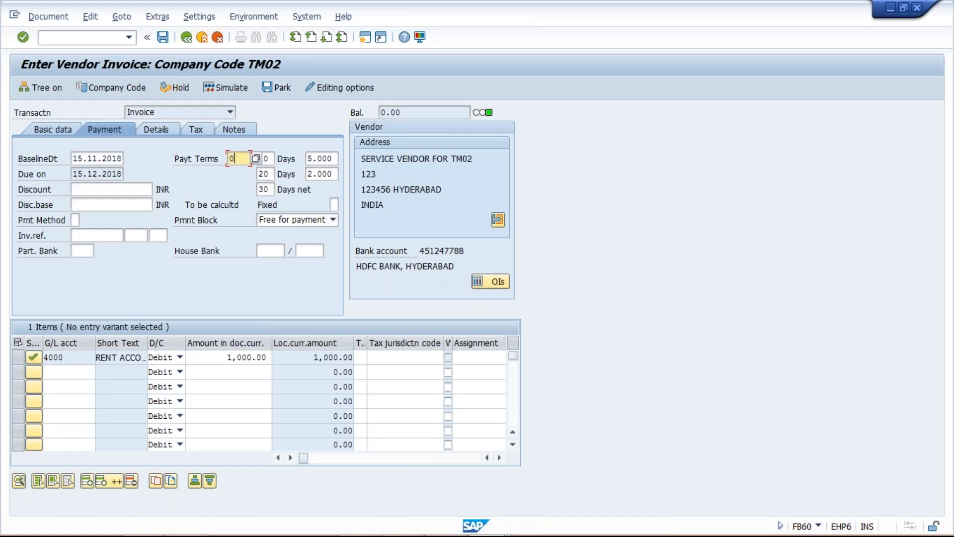
{"action": "type", "text": "001"}
{"action": "key", "text": "Return"}
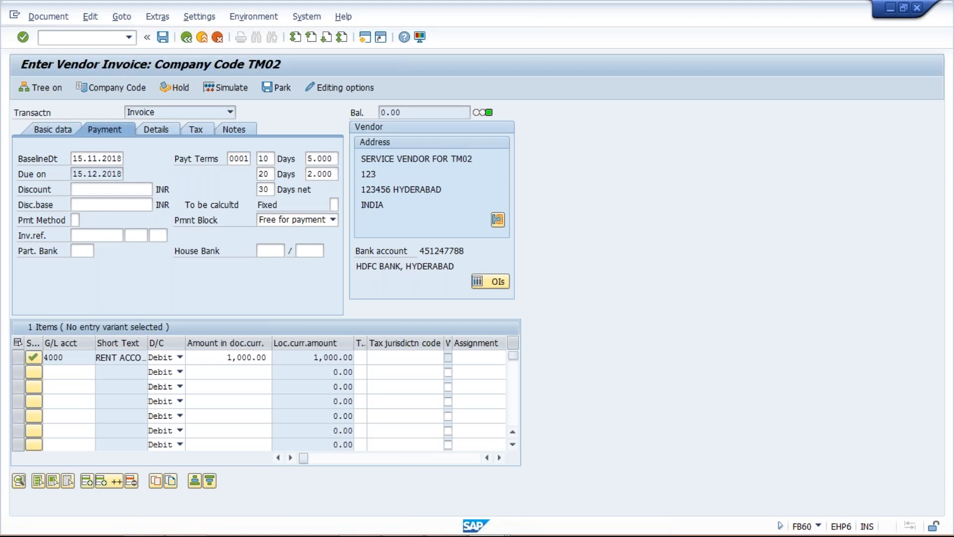
{"action": "left_click", "coordinate": [122, 159]}
{"action": "key", "text": "Return"}
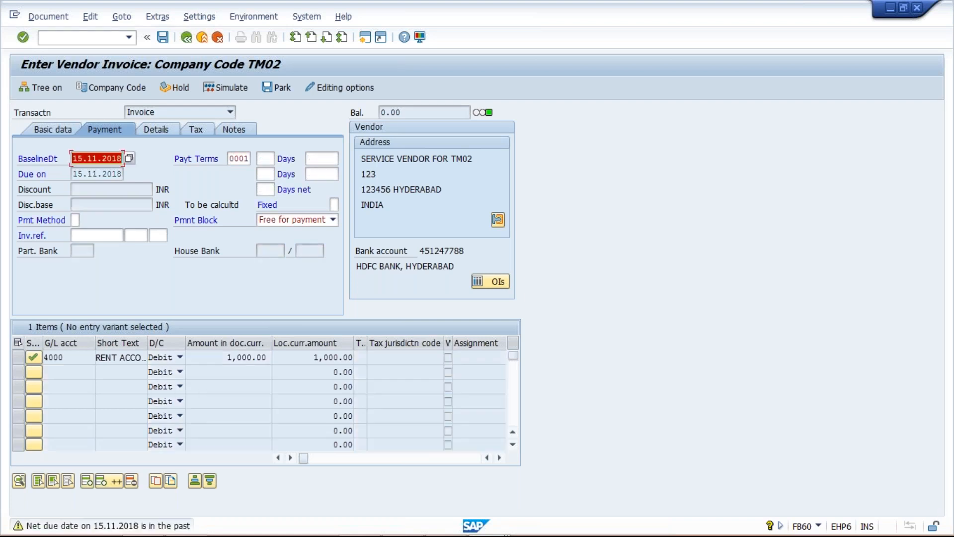
{"action": "key", "text": "Return"}
{"action": "key", "text": "Return"}
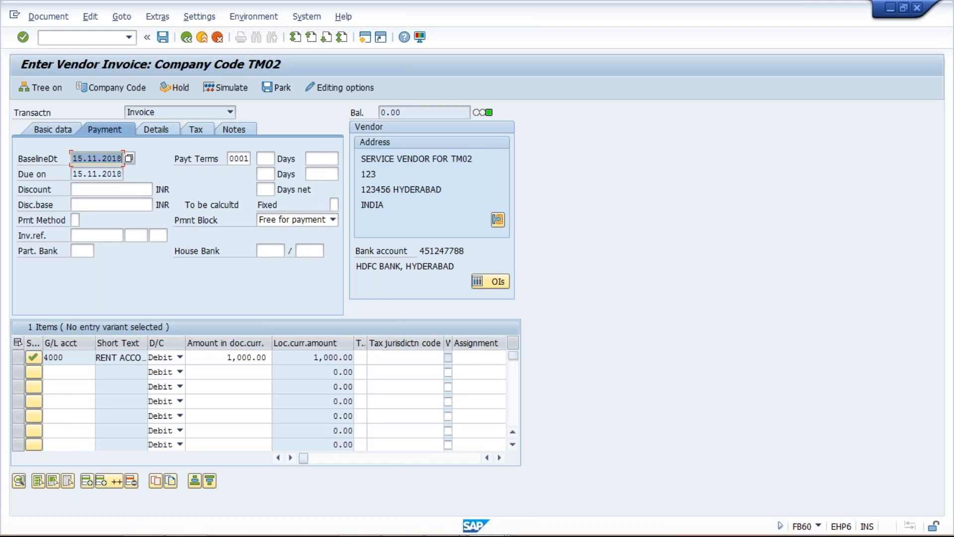
Post the vendor invoice.
{"action": "mouse_move", "coordinate": [487, 522]}
{"action": "left_click", "coordinate": [162, 40]}
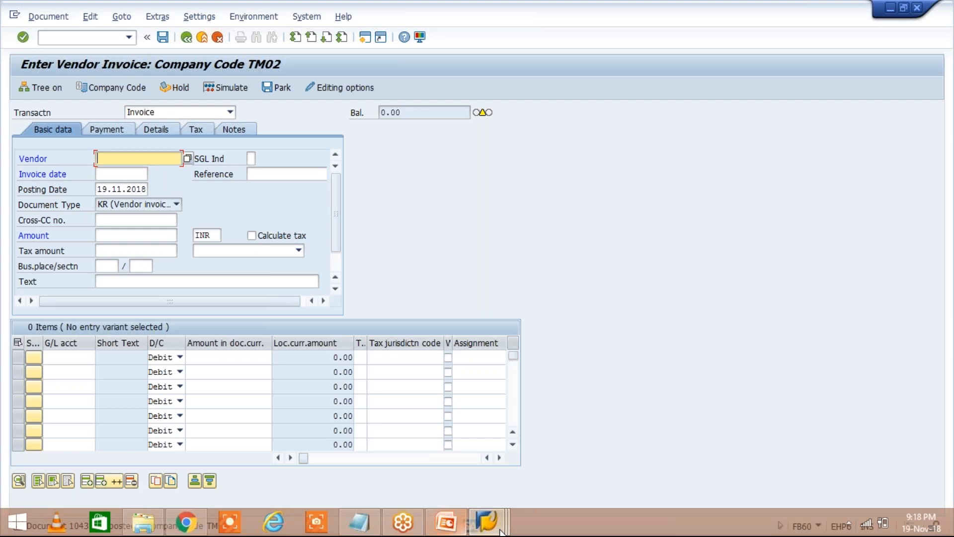
Switch to the Vendor Line Item Display session and refresh the vendor's line items.
{"action": "left_click", "coordinate": [501, 531]}
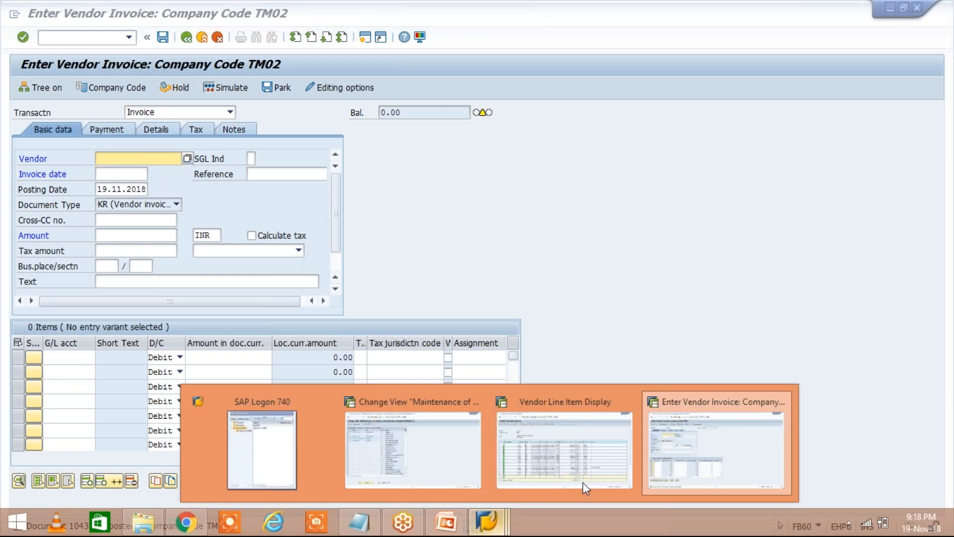
{"action": "left_click", "coordinate": [583, 482]}
{"action": "left_click", "coordinate": [36, 17]}
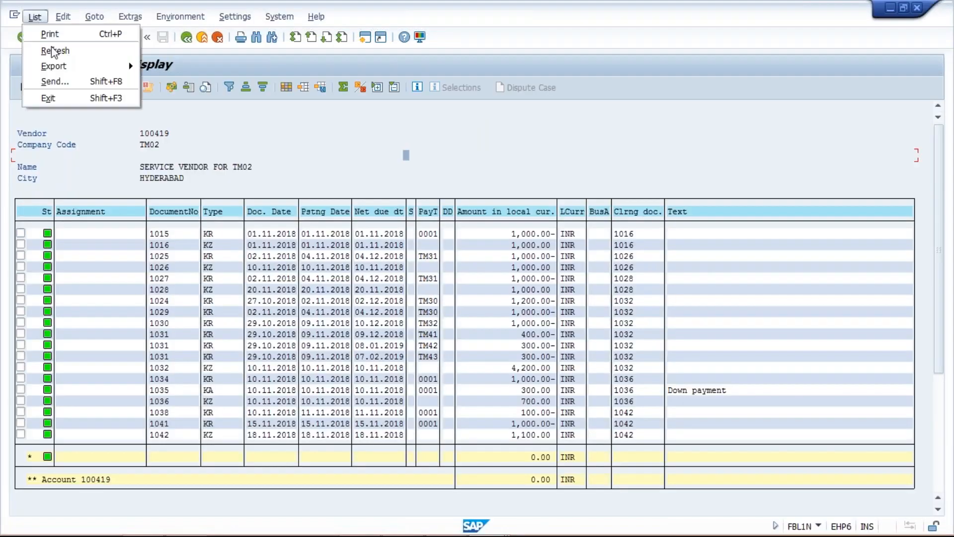
{"action": "left_click", "coordinate": [54, 51]}
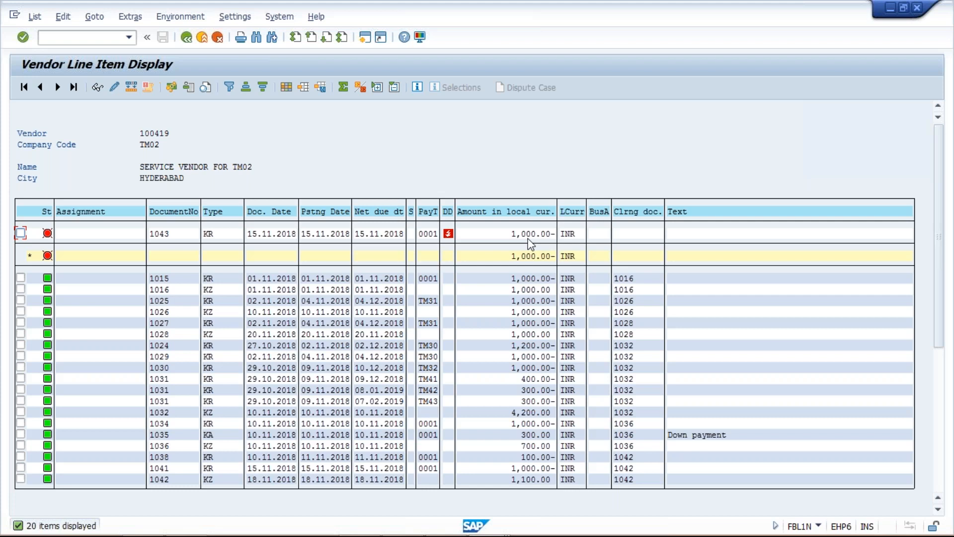
Switch to the company code payment method view and check payment method C (Cheque) for company code TM02.
{"action": "mouse_move", "coordinate": [515, 534]}
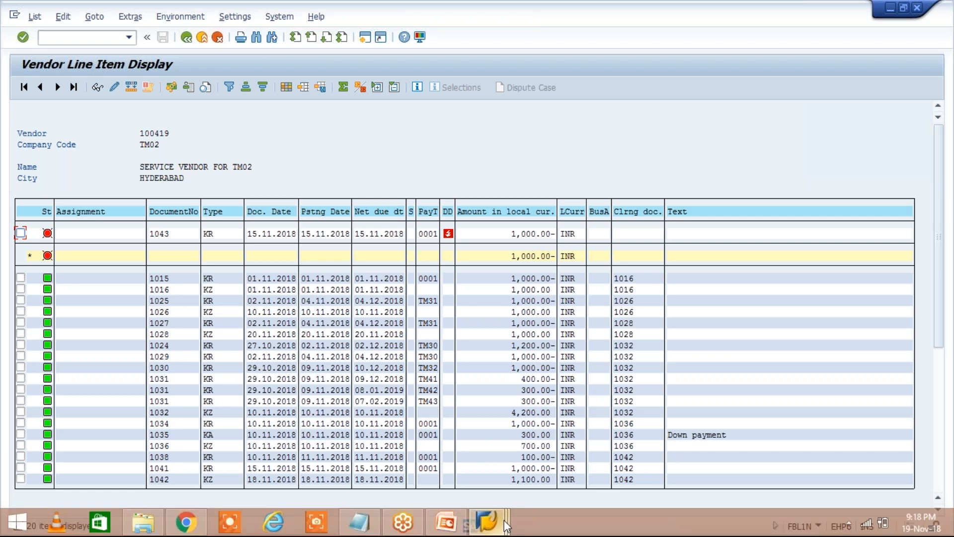
{"action": "left_click", "coordinate": [504, 522]}
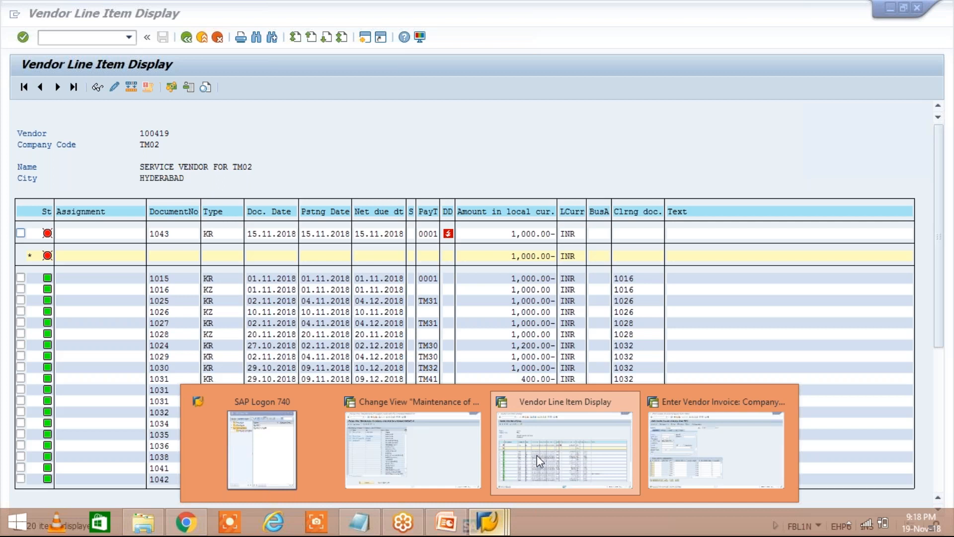
{"action": "left_click", "coordinate": [681, 442]}
{"action": "left_click", "coordinate": [413, 442]}
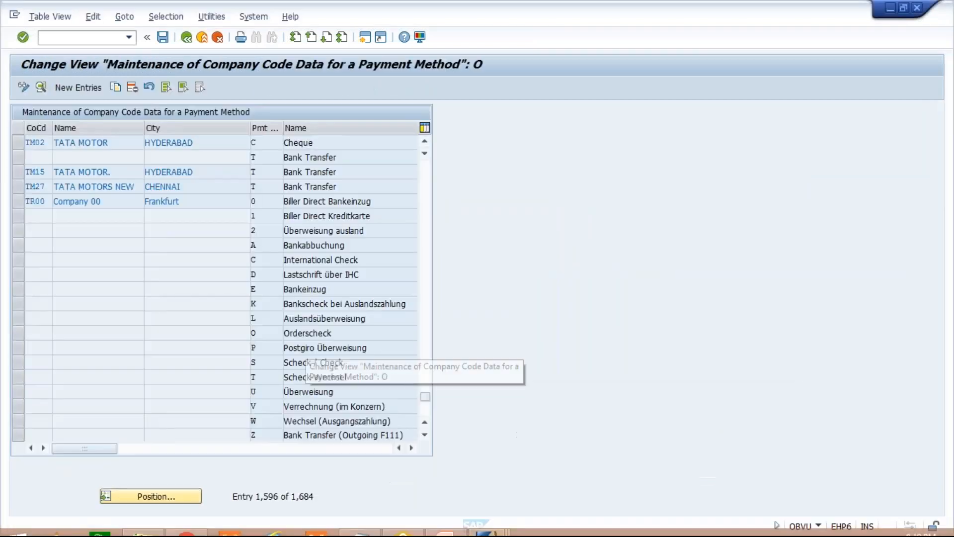
{"action": "left_click", "coordinate": [266, 144]}
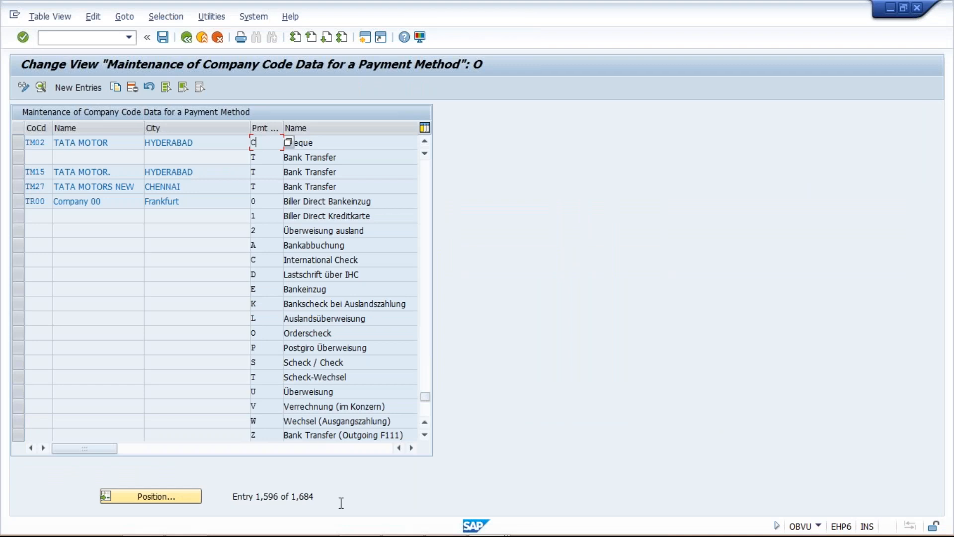
Return to the vendor invoice session and start transaction F110 in it.
{"action": "mouse_move", "coordinate": [480, 523]}
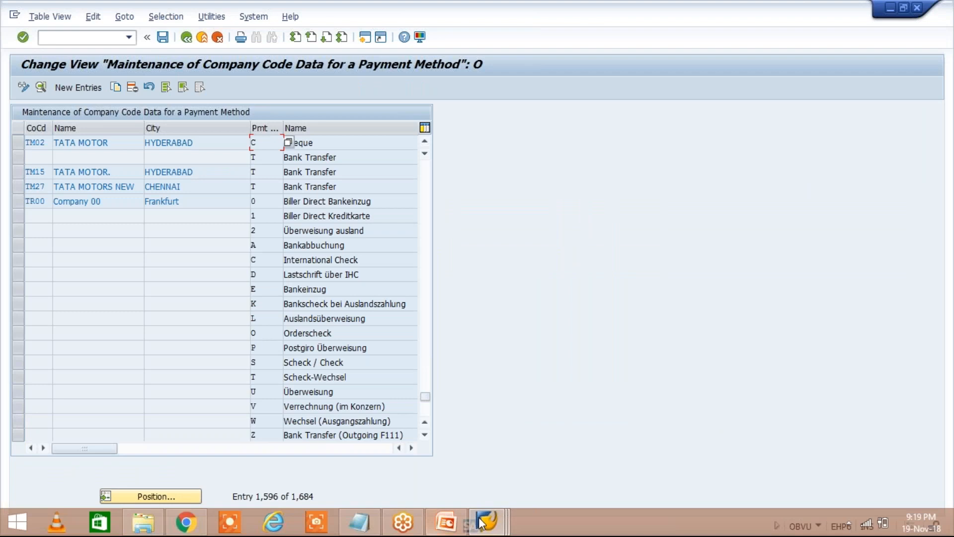
{"action": "left_click", "coordinate": [480, 523]}
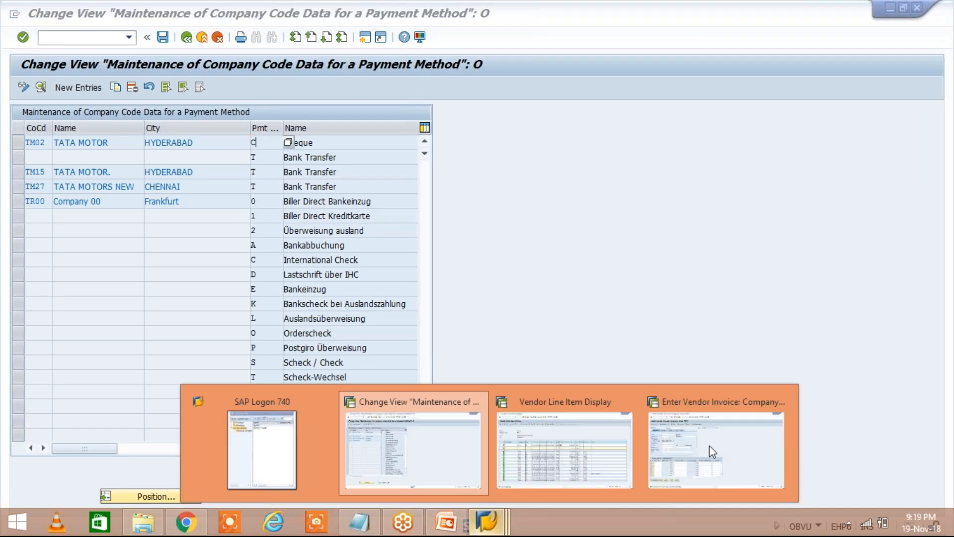
{"action": "left_click", "coordinate": [716, 447]}
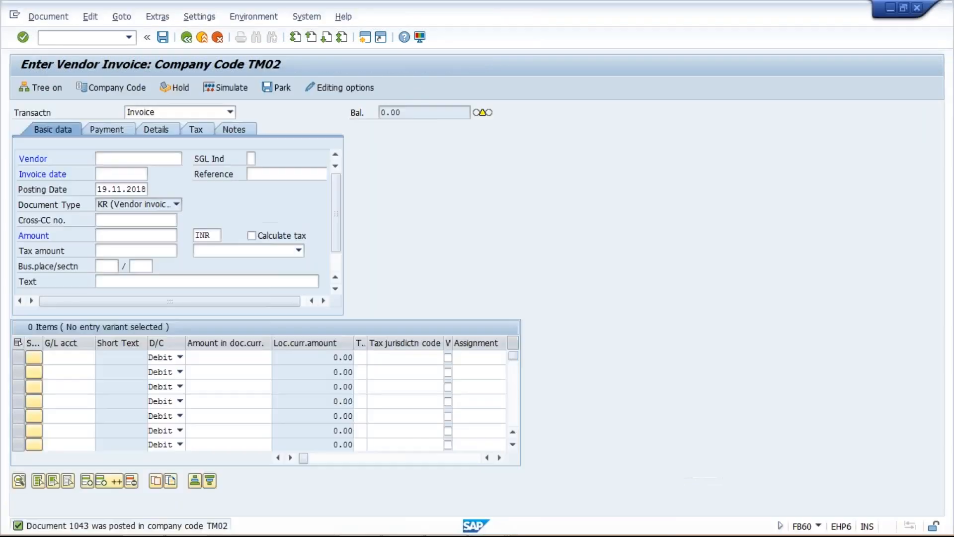
{"action": "left_click", "coordinate": [80, 38]}
{"action": "type", "text": "/NF110"}
{"action": "key", "text": "Return"}
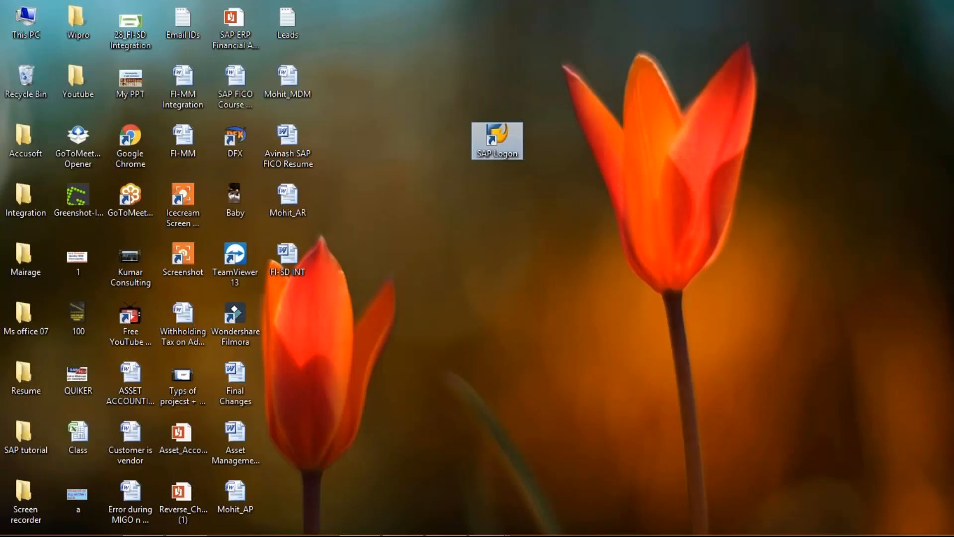
Open the Class workbook from the desktop in Excel and select cell I4.
{"action": "double_click", "coordinate": [78, 432]}
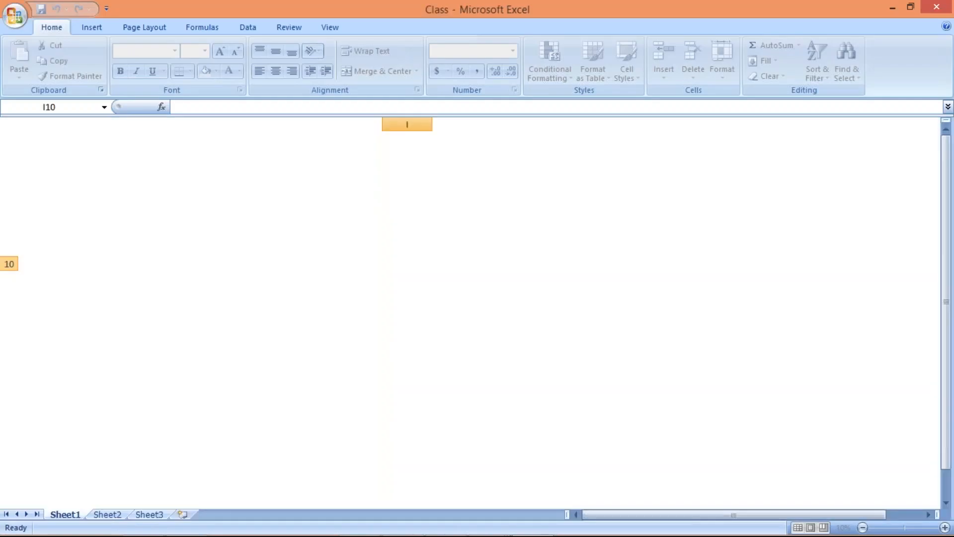
{"action": "left_click", "coordinate": [407, 180]}
Switch to SAP's Automatic Payment Transactions session and enter run date 19.11.2018 with identification TM02A.
{"action": "mouse_move", "coordinate": [427, 517]}
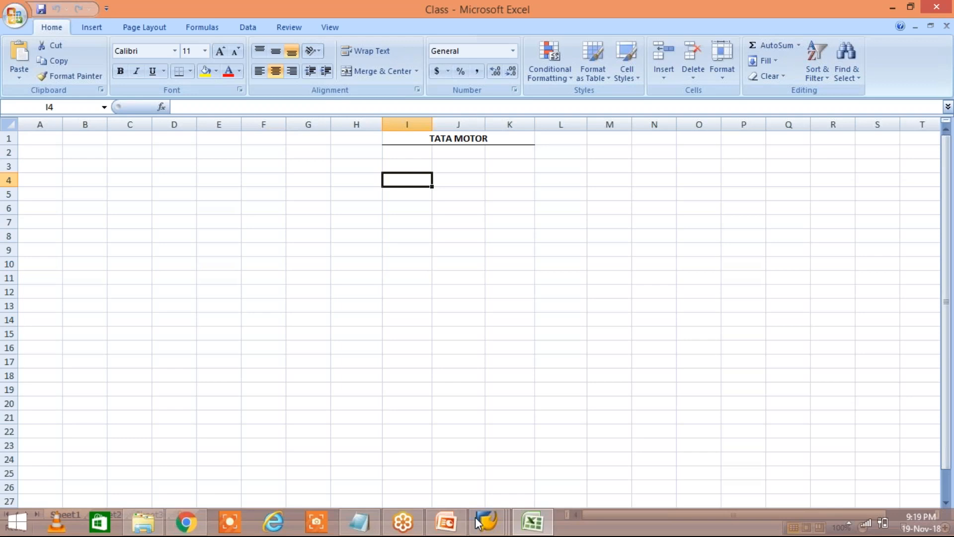
{"action": "mouse_move", "coordinate": [477, 522]}
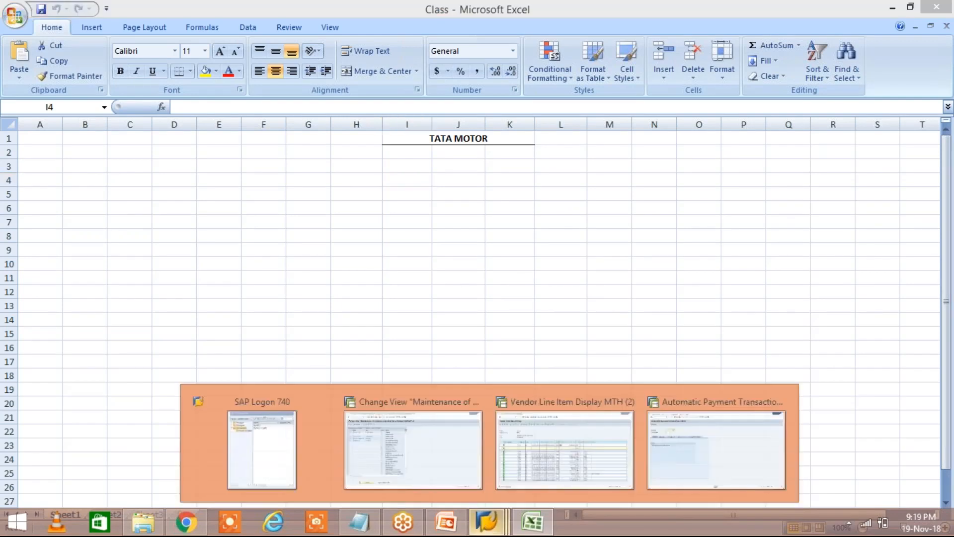
{"action": "left_click", "coordinate": [715, 450]}
{"action": "type", "text": "1"}
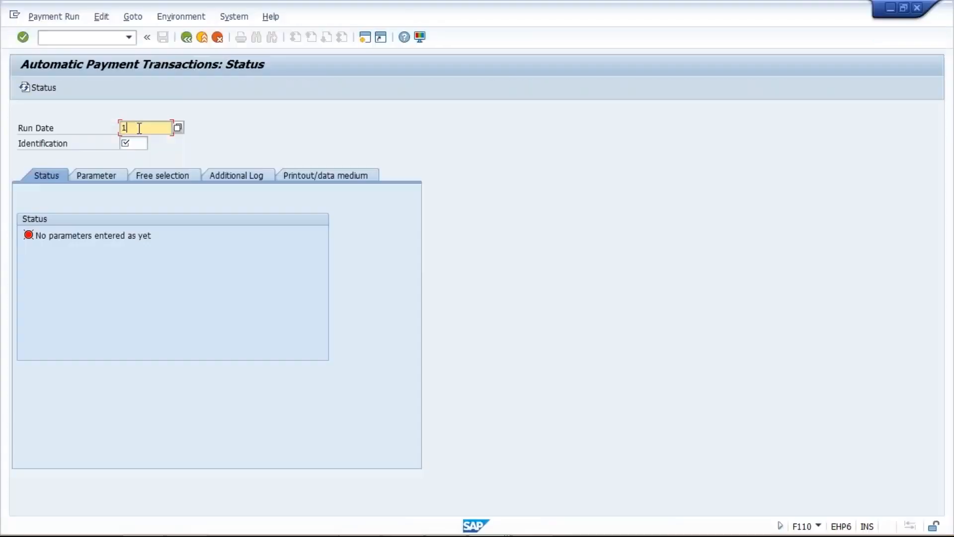
{"action": "type", "text": "9.11.2018"}
{"action": "left_click", "coordinate": [143, 143]}
{"action": "type", "text": "TM02A"}
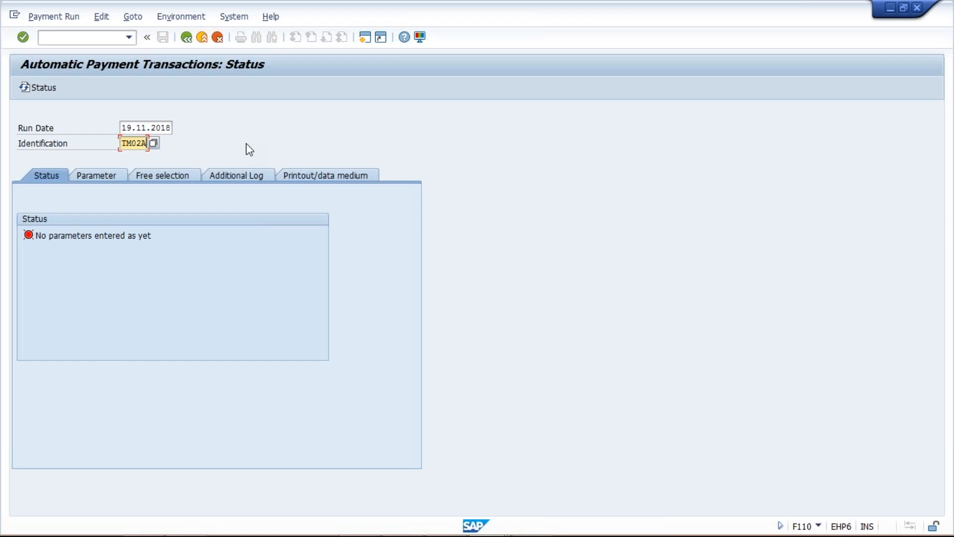
Change the run date to 18.11.2018 and load the status of that day's TM02A payment run.
{"action": "left_click", "coordinate": [131, 129]}
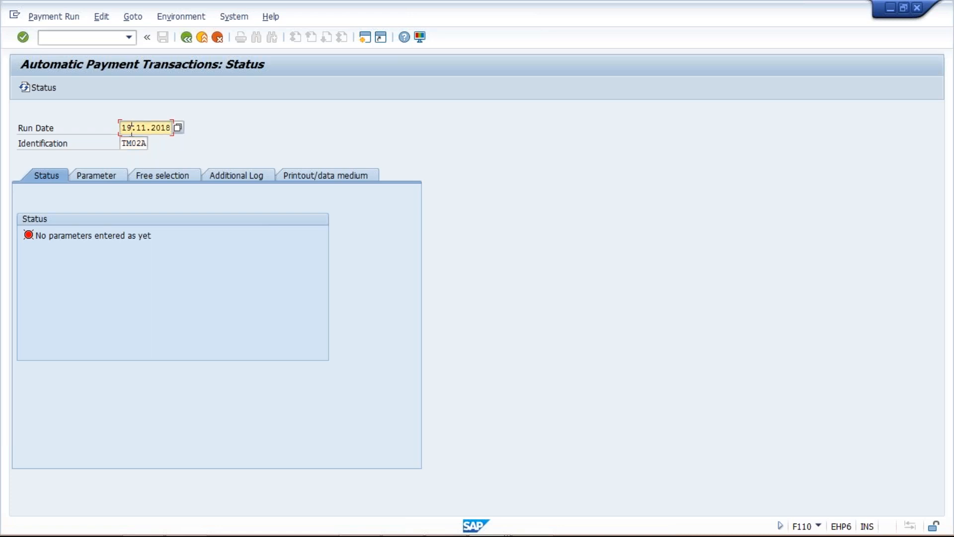
{"action": "left_click_drag", "start_coordinate": [123, 130], "coordinate": [173, 144]}
{"action": "left_click", "coordinate": [140, 146]}
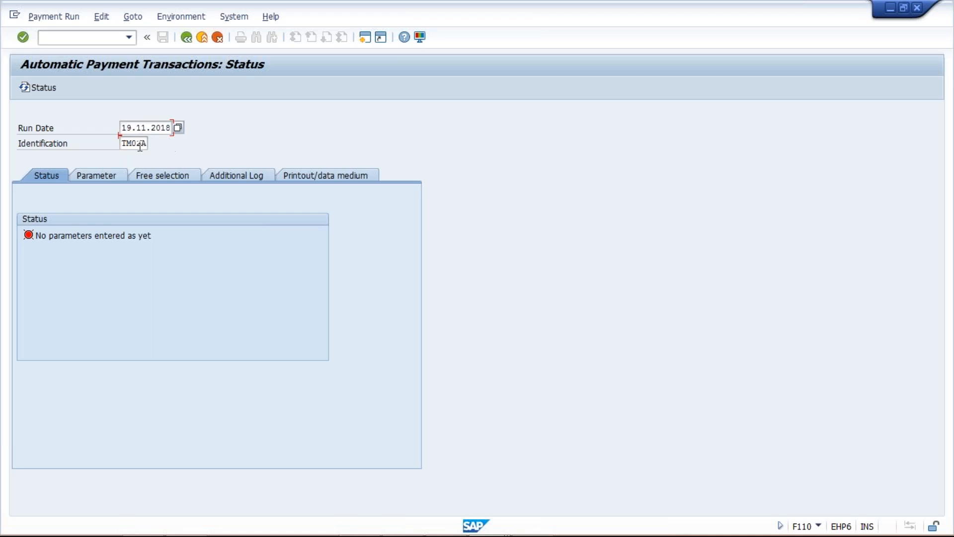
{"action": "left_click", "coordinate": [133, 130]}
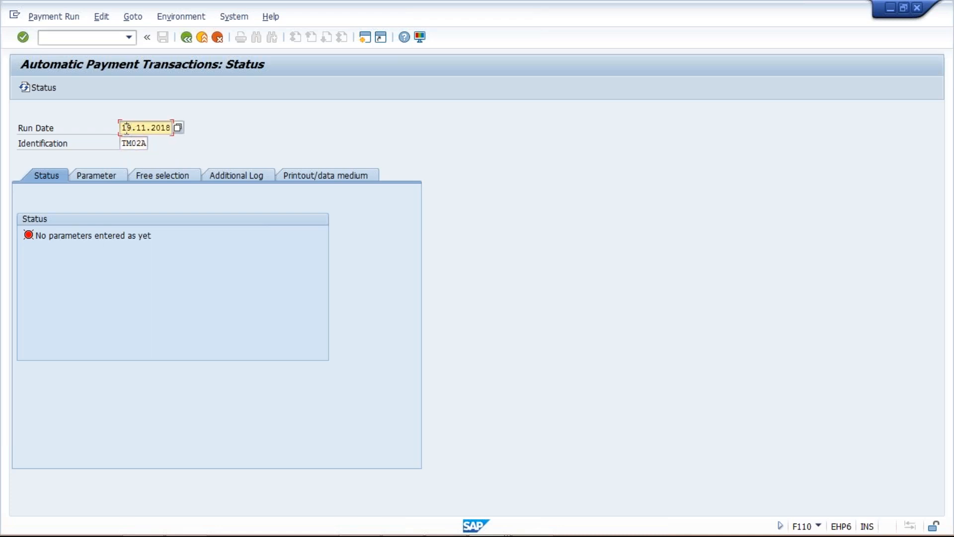
{"action": "key", "text": "BackSpace"}
{"action": "type", "text": "8"}
{"action": "key", "text": "Return"}
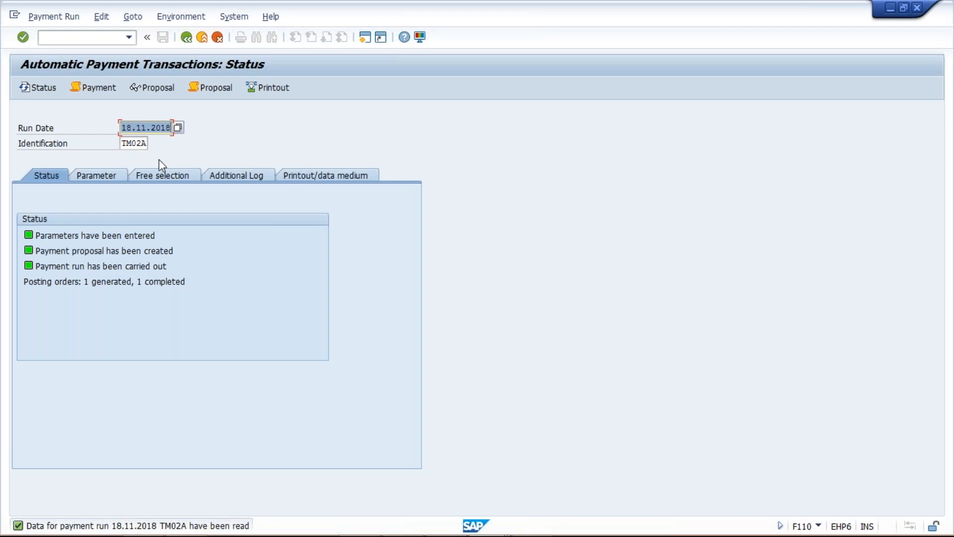
Set the run date to 19.11.2018, keep identification TM02A, and load that payment run.
{"action": "left_click", "coordinate": [126, 129]}
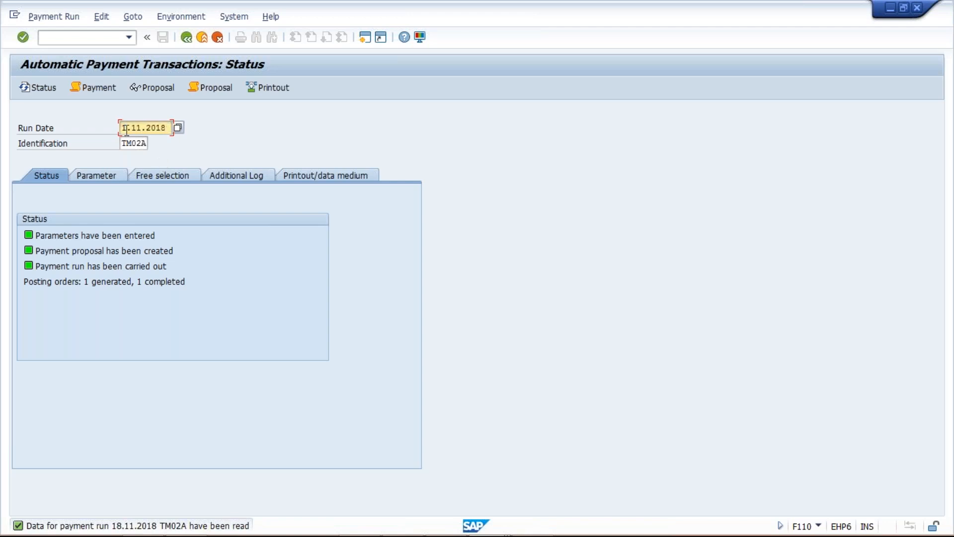
{"action": "key", "text": "BackSpace"}
{"action": "type", "text": "9"}
{"action": "left_click", "coordinate": [132, 143]}
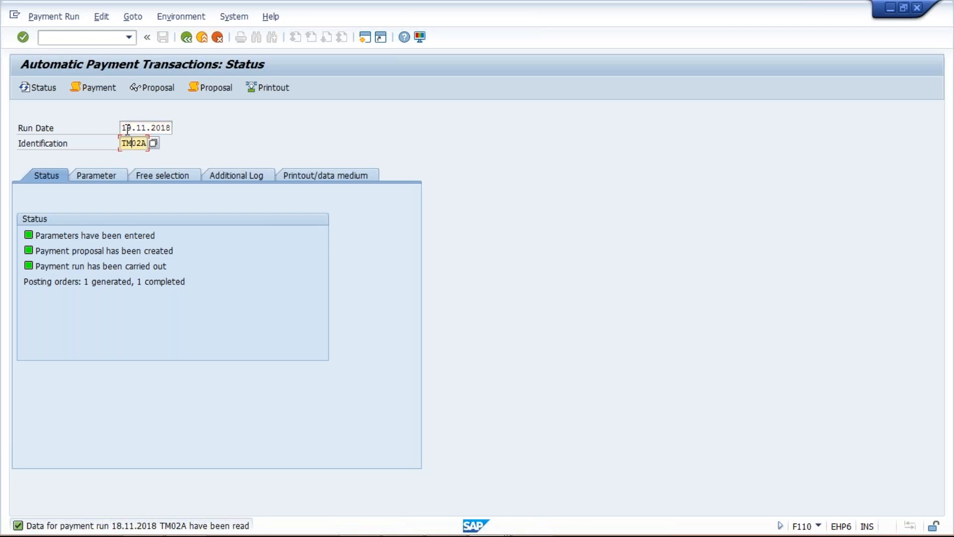
{"action": "left_click", "coordinate": [128, 128]}
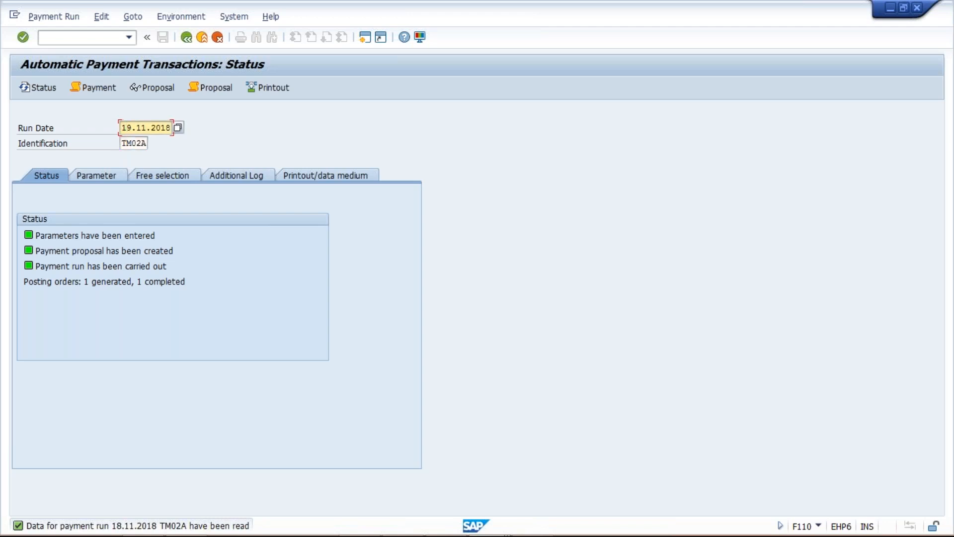
{"action": "key", "text": "Return"}
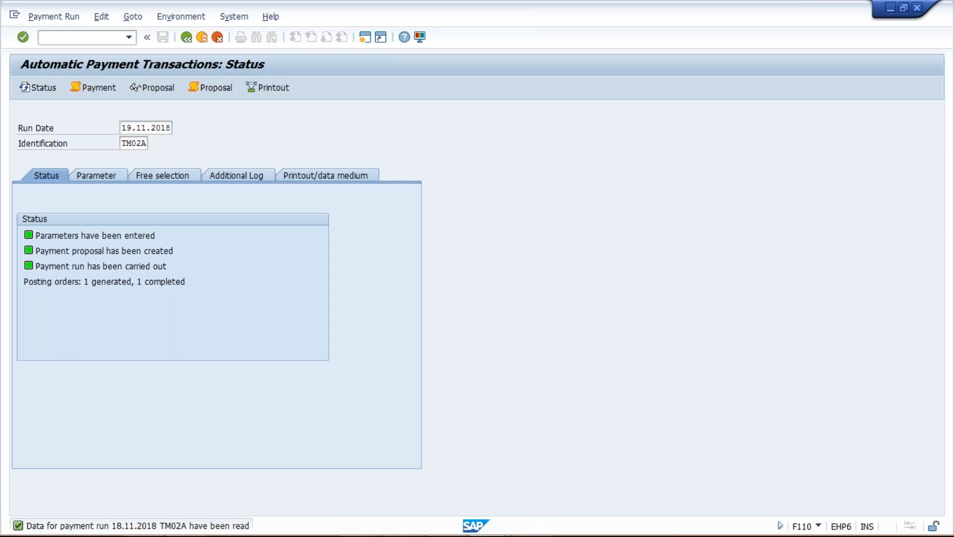
In the payment run parameters, enter company code TM02, payment method C and next payment date 20.11.2018.
{"action": "left_click", "coordinate": [96, 176]}
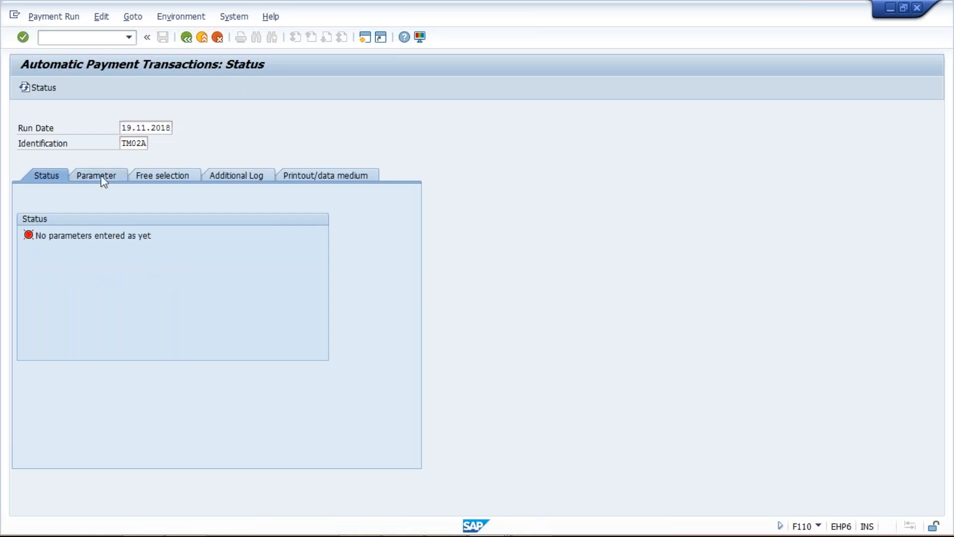
{"action": "left_click", "coordinate": [101, 177]}
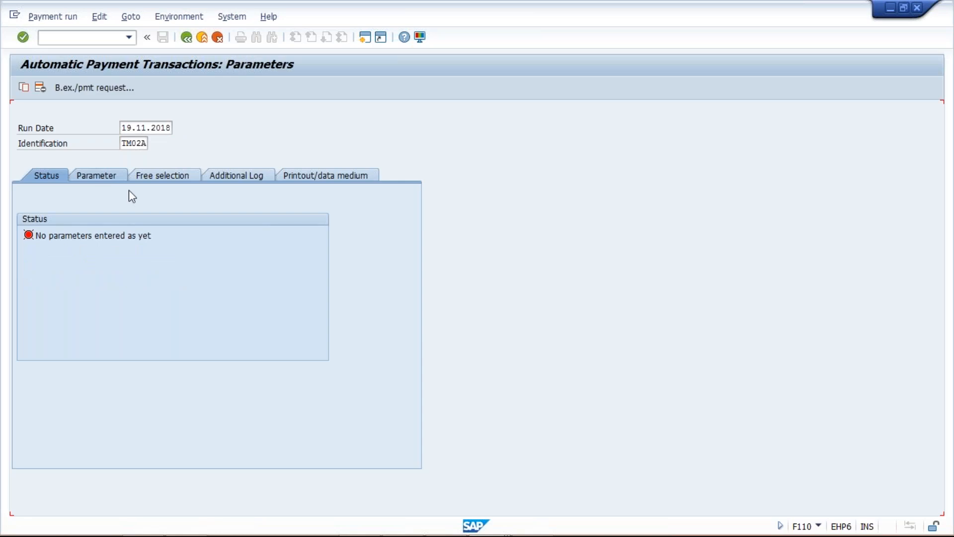
{"action": "left_click", "coordinate": [144, 266]}
{"action": "type", "text": "TM02"}
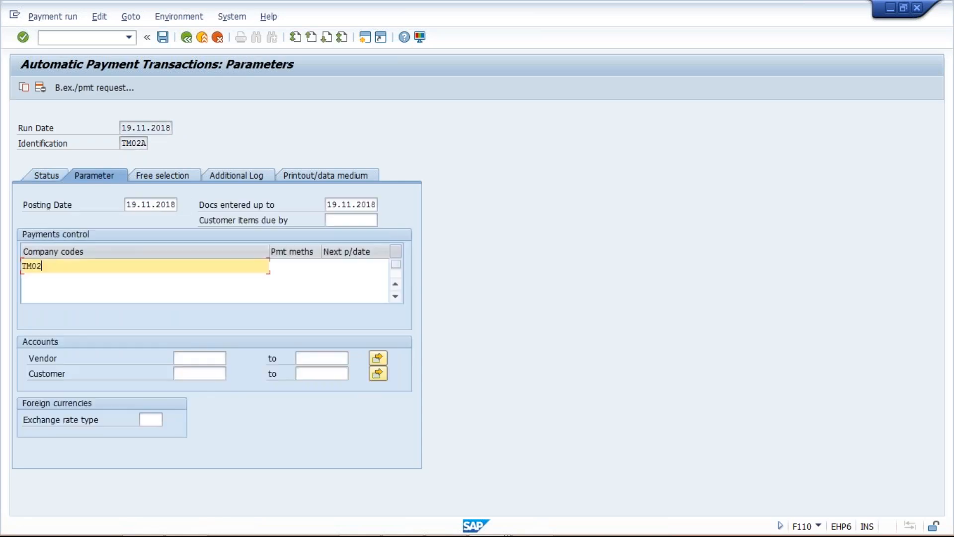
{"action": "left_click", "coordinate": [296, 265]}
{"action": "type", "text": "C"}
{"action": "left_click", "coordinate": [362, 266]}
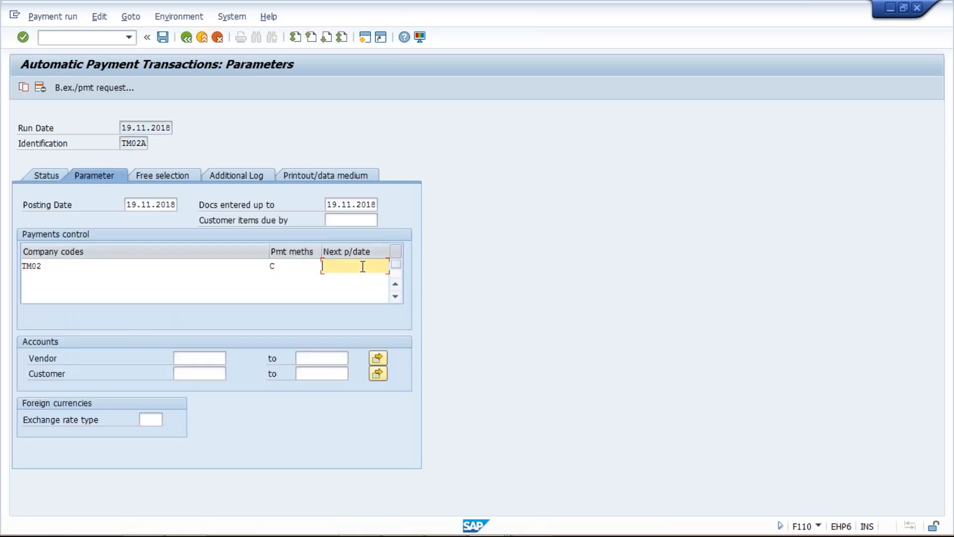
{"action": "type", "text": "2"}
{"action": "key", "text": "Down"}
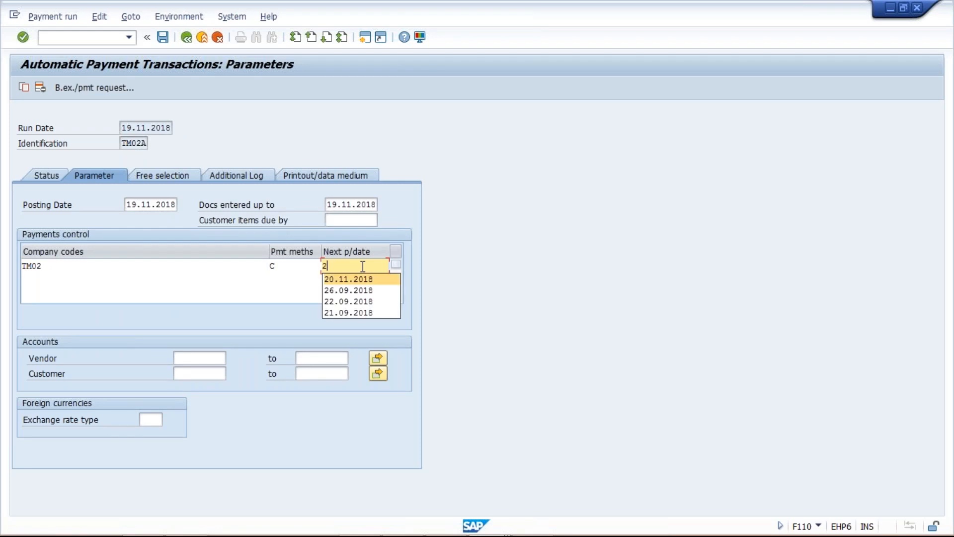
{"action": "key", "text": "Return"}
Enter the vendor's account number as the account to include in the payment run.
{"action": "left_click", "coordinate": [198, 358]}
{"action": "key", "text": "Down"}
{"action": "key", "text": "Return"}
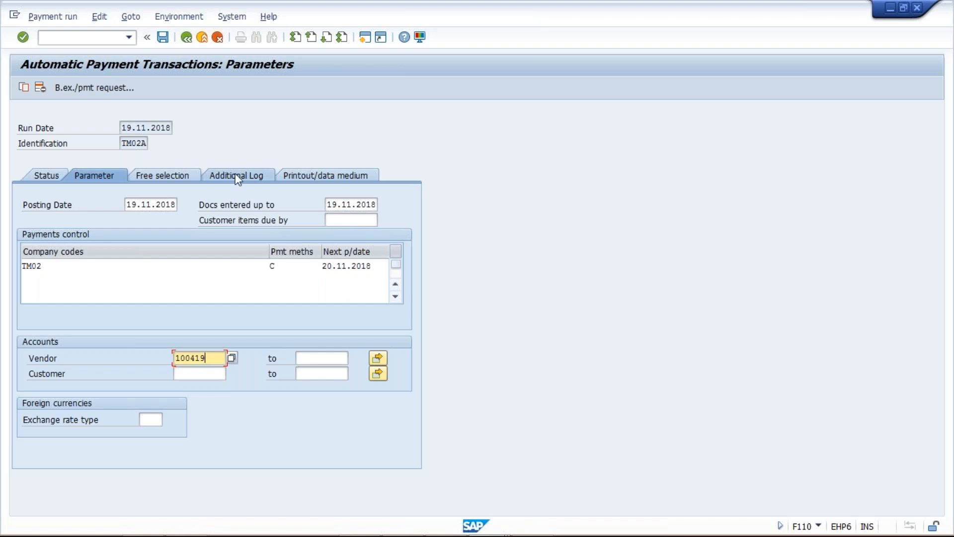
In the additional log, enable due date check, payment method selection in all cases, and line items of the payment documents.
{"action": "left_click", "coordinate": [236, 174]}
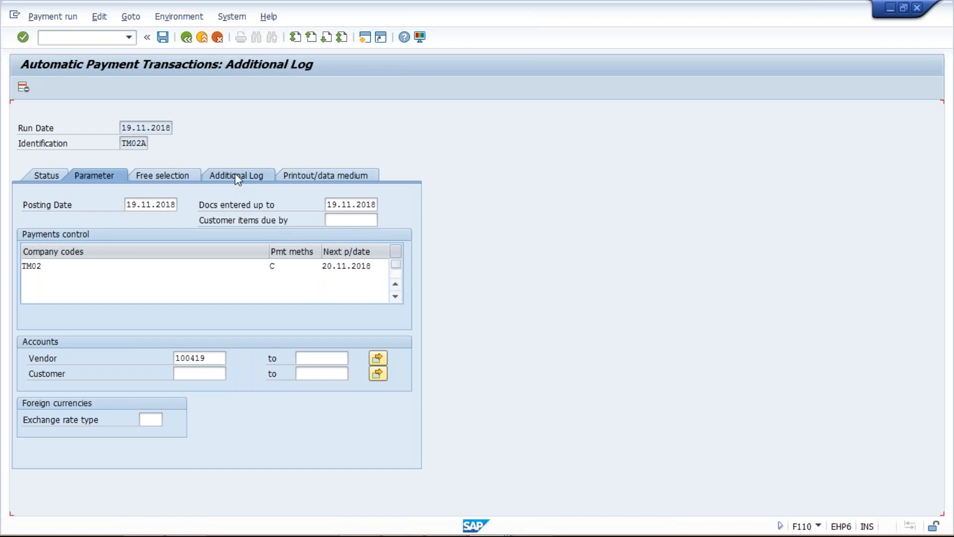
{"action": "left_click", "coordinate": [27, 250]}
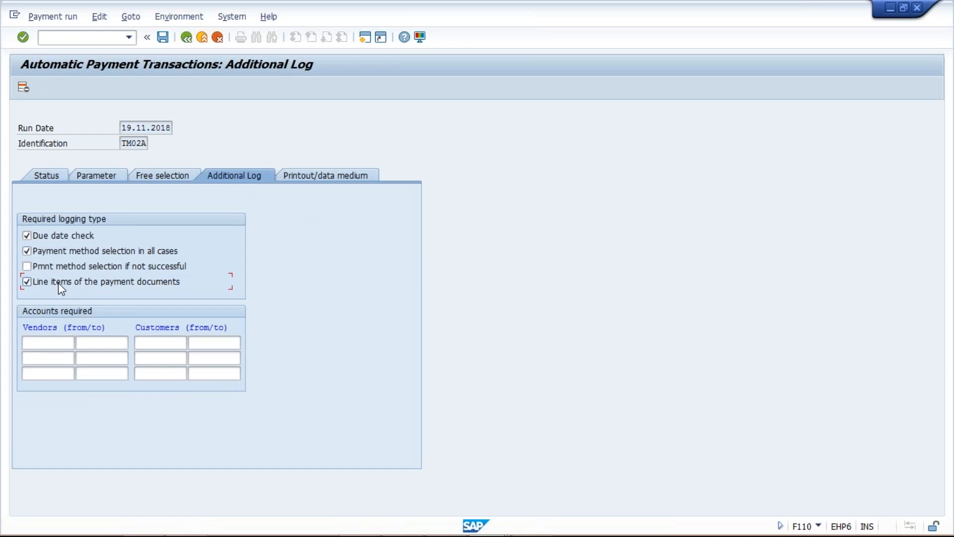
{"action": "left_click", "coordinate": [27, 281]}
Enter the vendor's account number as the required log account, save the run parameters and return to the run status.
{"action": "left_click", "coordinate": [46, 356]}
{"action": "left_click", "coordinate": [57, 344]}
{"action": "left_click", "coordinate": [58, 354]}
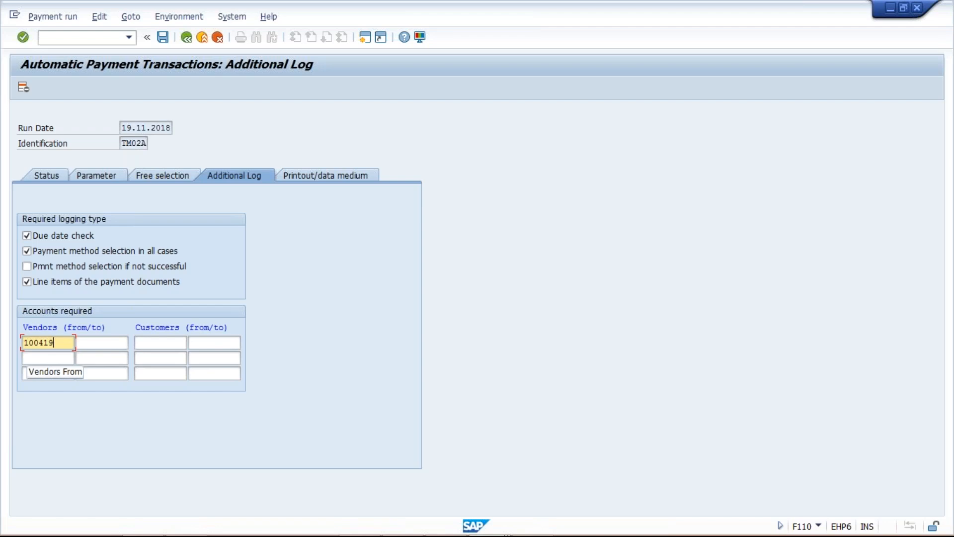
{"action": "left_click", "coordinate": [163, 37]}
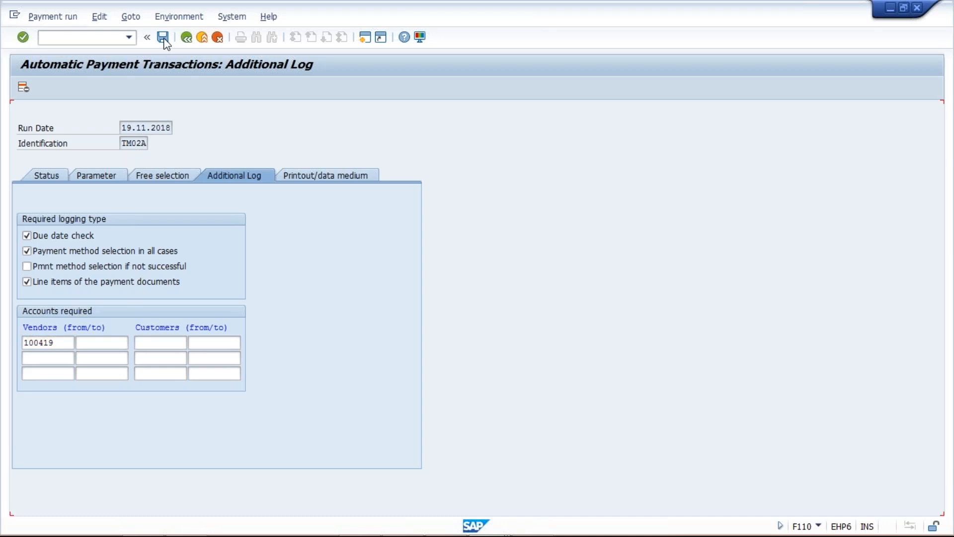
{"action": "left_click", "coordinate": [43, 179]}
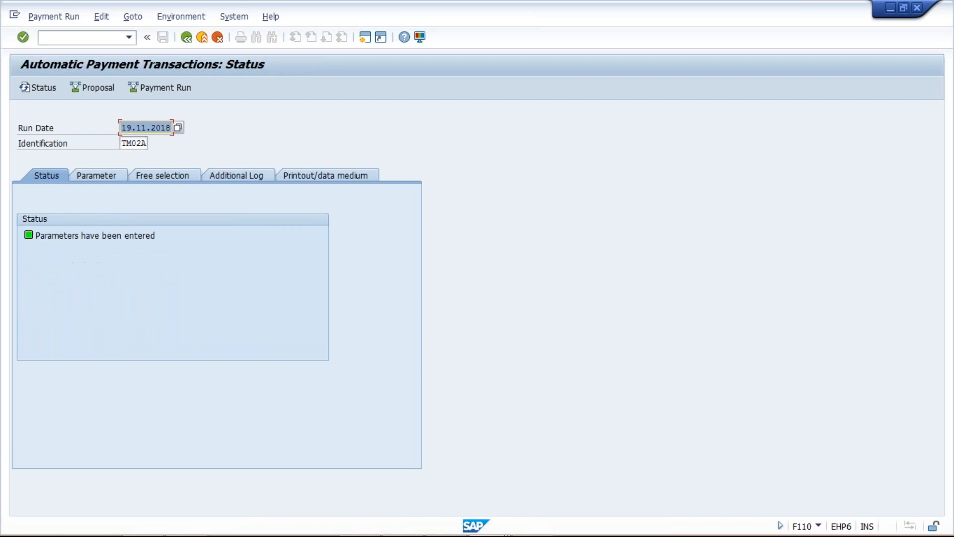
Schedule the payment proposal with immediate start on target computer EHP6 and display its proposal log.
{"action": "left_click", "coordinate": [95, 87]}
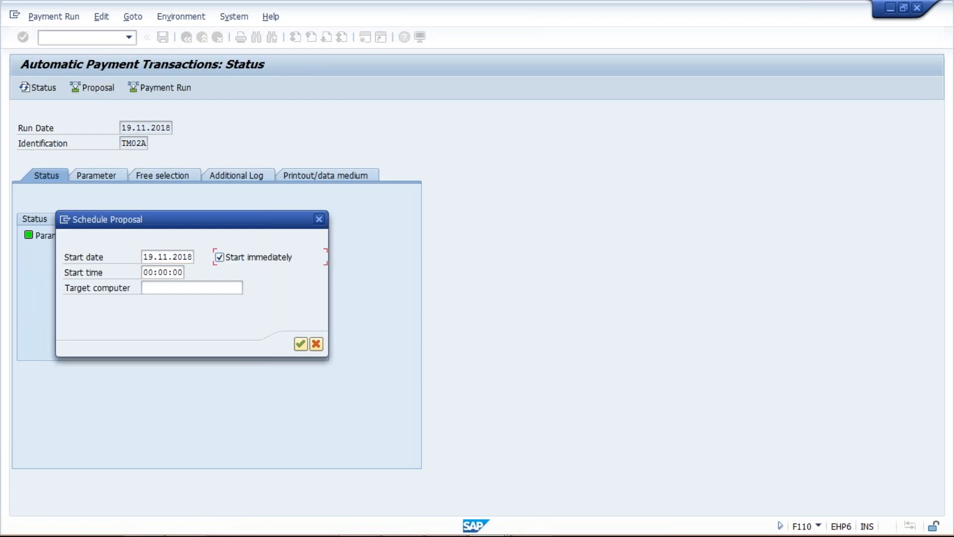
{"action": "left_click", "coordinate": [196, 301]}
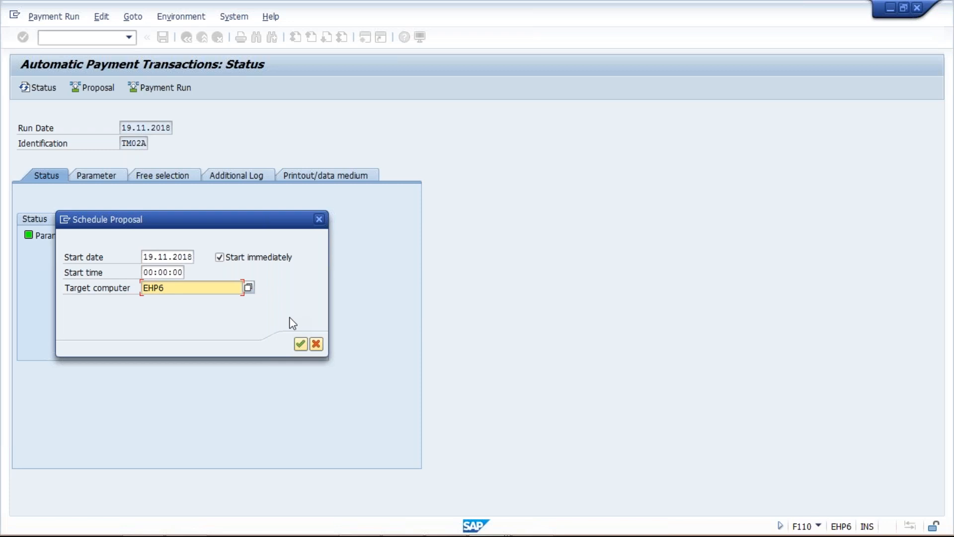
{"action": "left_click", "coordinate": [300, 346]}
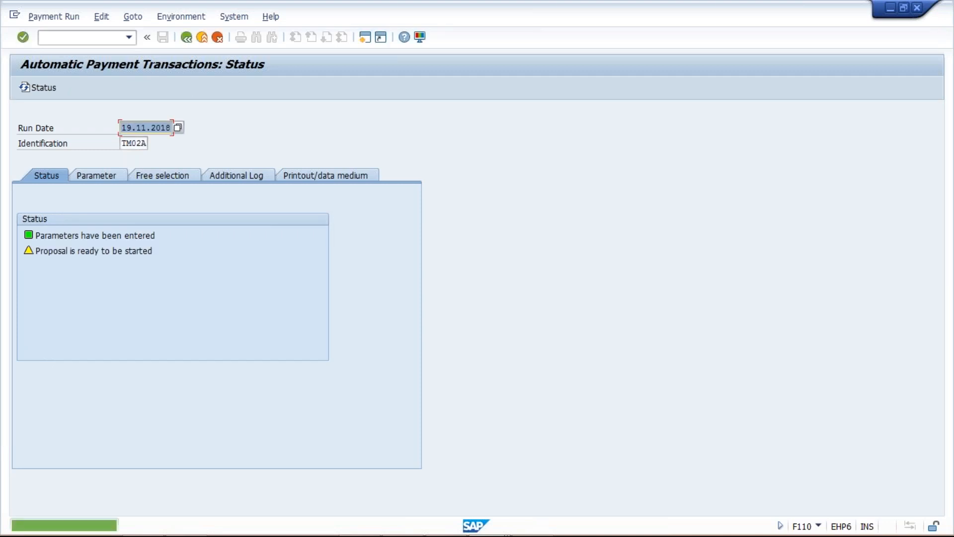
{"action": "key", "text": "Return"}
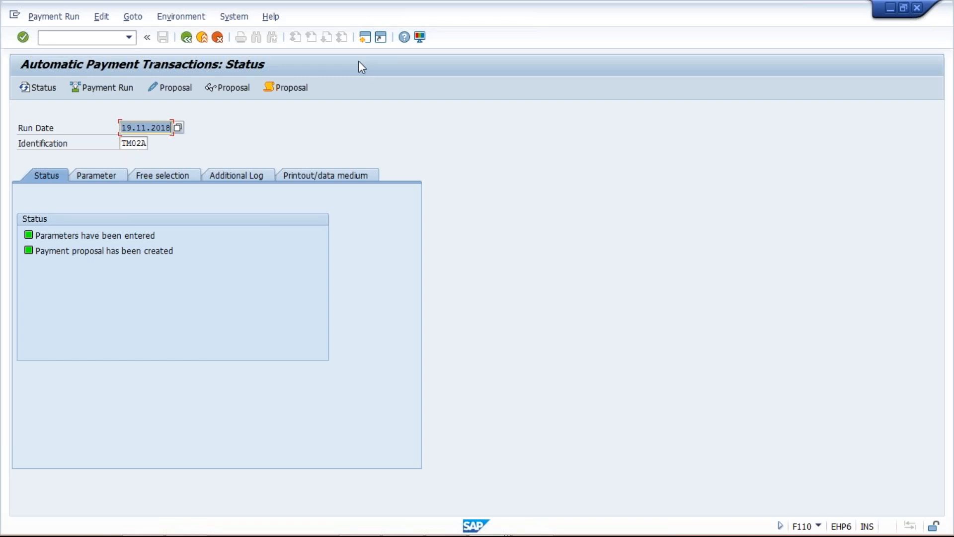
{"action": "left_click", "coordinate": [293, 89]}
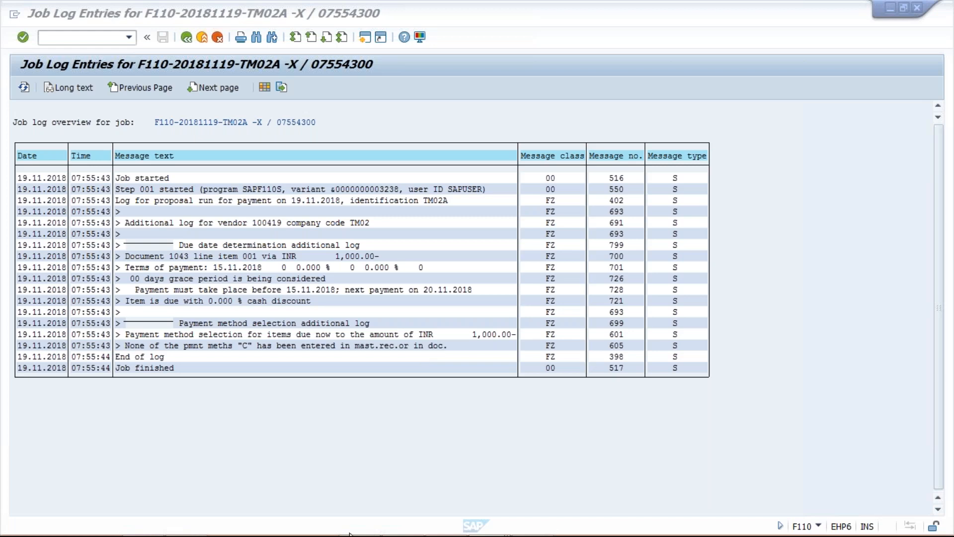
Switch to the Class workbook in Excel and enter the headings APP, DOC. and VENDR in cells I3 to K3.
{"action": "mouse_move", "coordinate": [447, 534]}
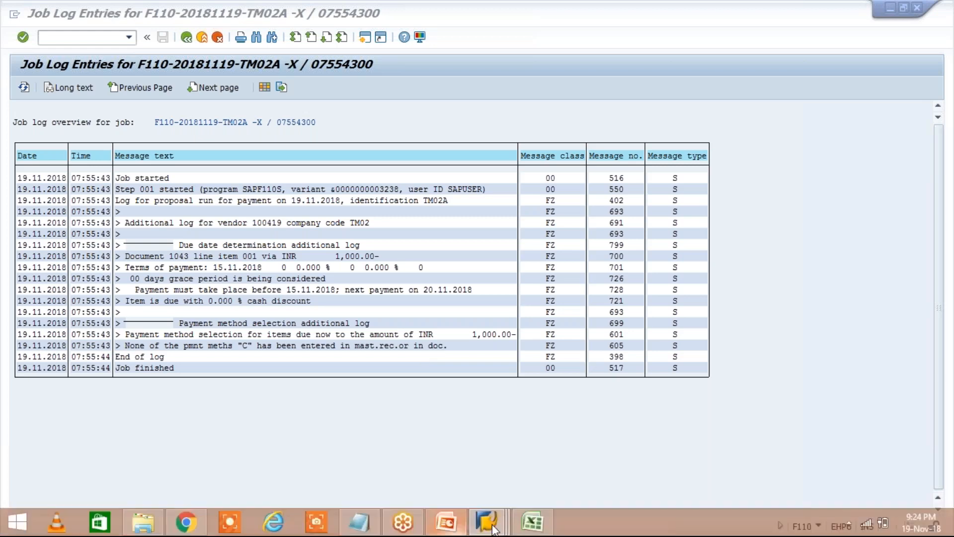
{"action": "left_click", "coordinate": [519, 527]}
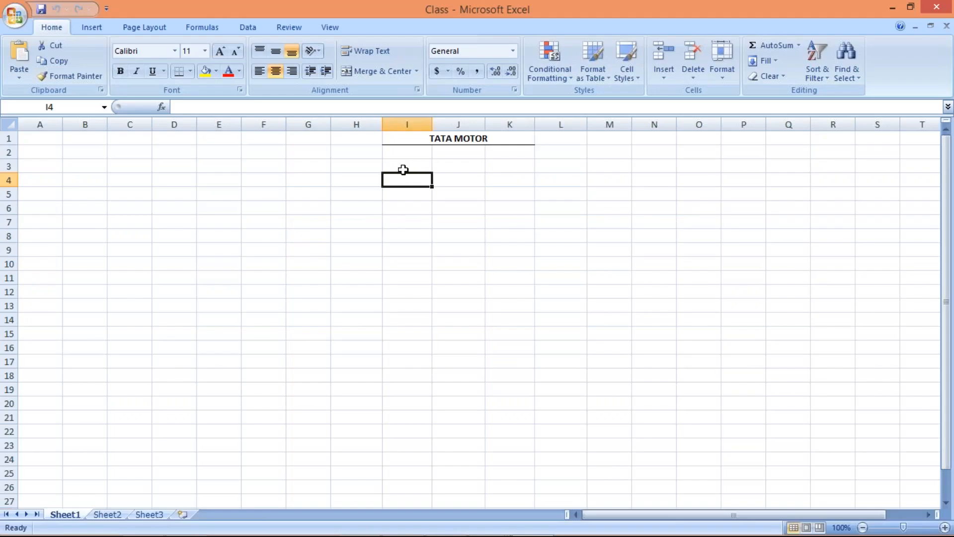
{"action": "left_click", "coordinate": [403, 170]}
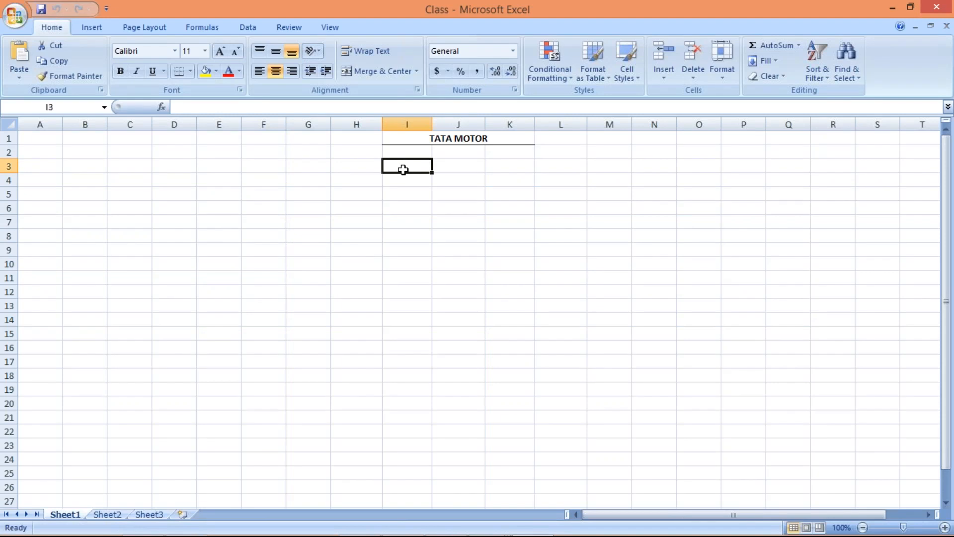
{"action": "type", "text": "APP"}
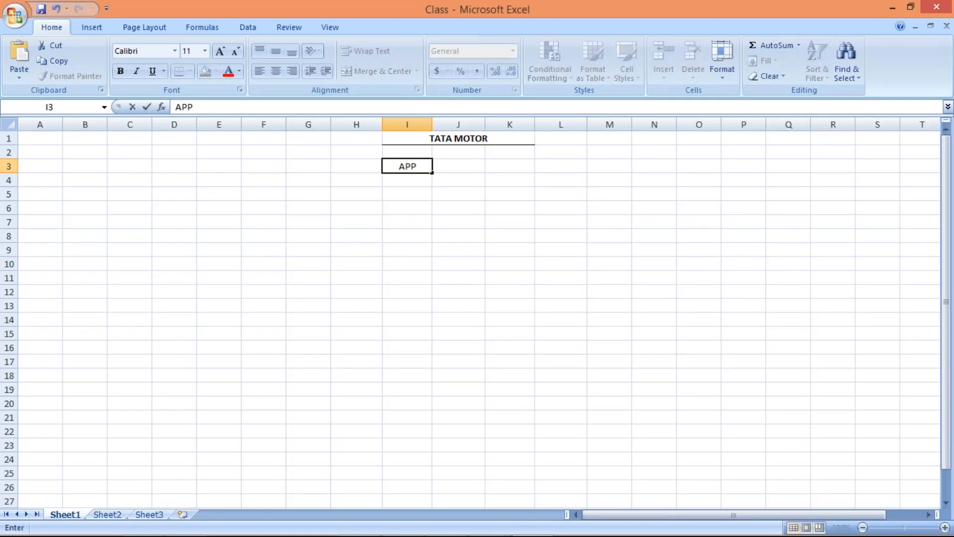
{"action": "key", "text": "ctrl+Return"}
{"action": "key", "text": "Right"}
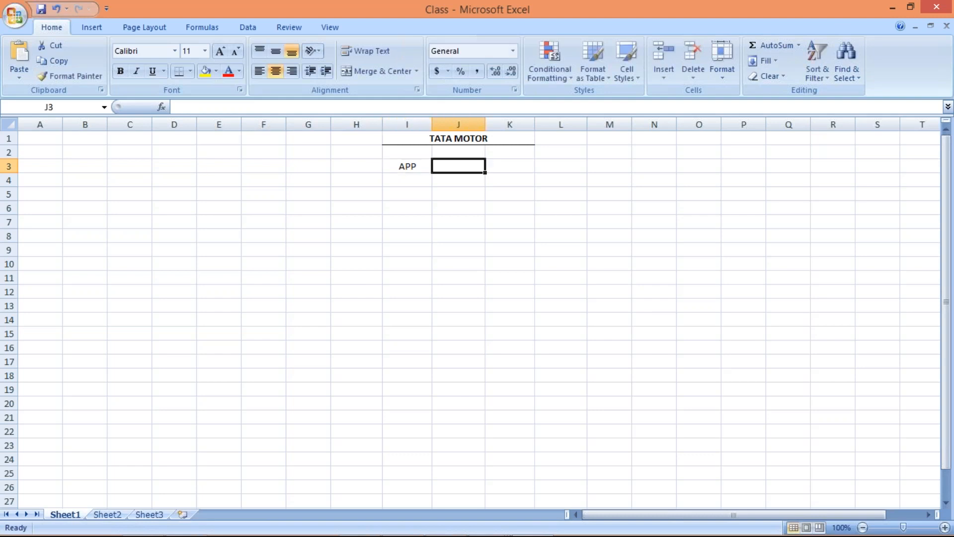
{"action": "type", "text": "DOC"}
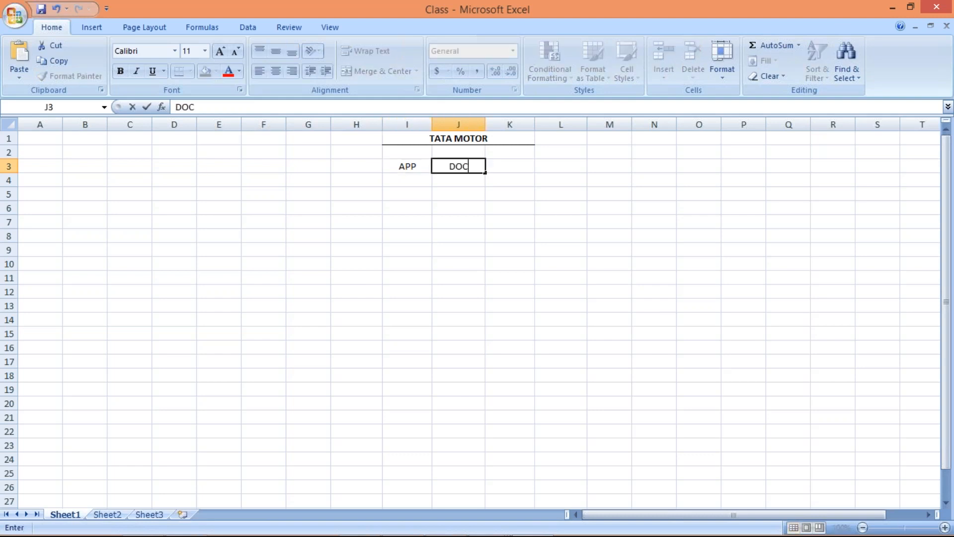
{"action": "type", "text": "."}
{"action": "key", "text": "Tab"}
{"action": "type", "text": "VENDR"}
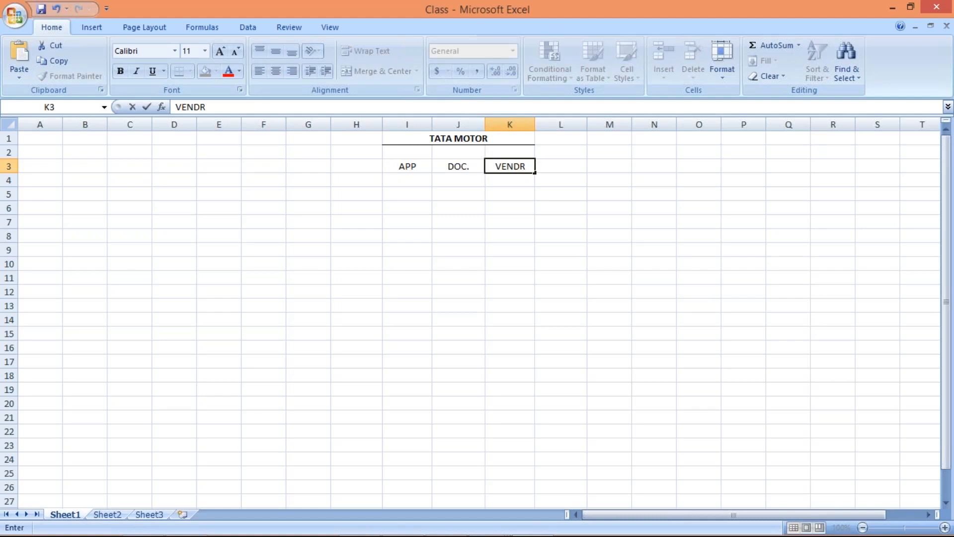
{"action": "key", "text": "Return"}
{"action": "key", "text": "Up"}
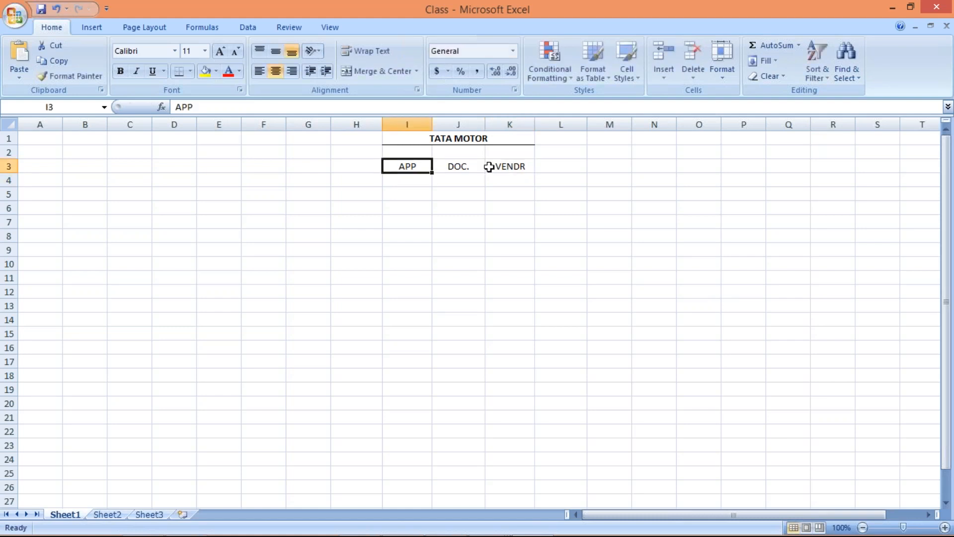
Make the APP, DOC. and VENDR headings bold with a bottom border.
{"action": "left_click", "coordinate": [489, 167], "text": "shift"}
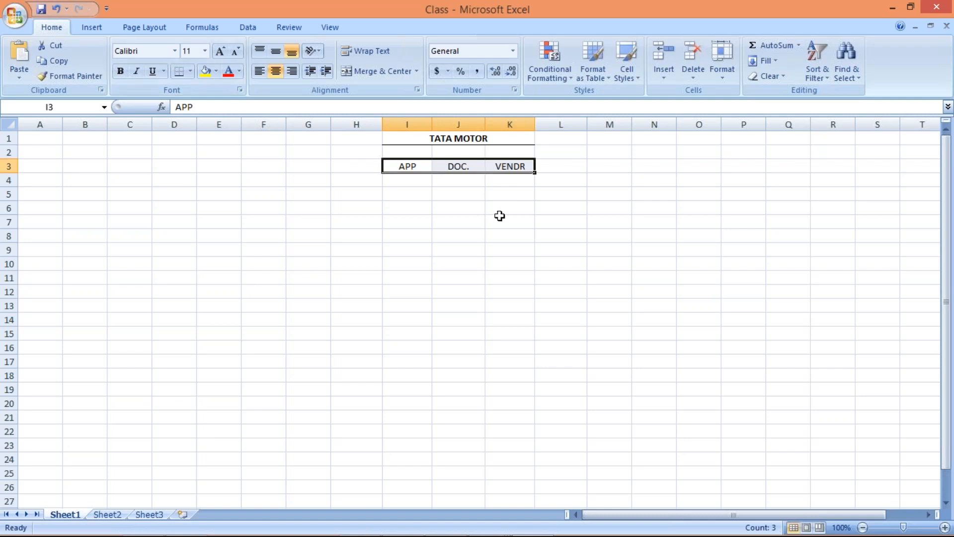
{"action": "key", "text": "ctrl+b"}
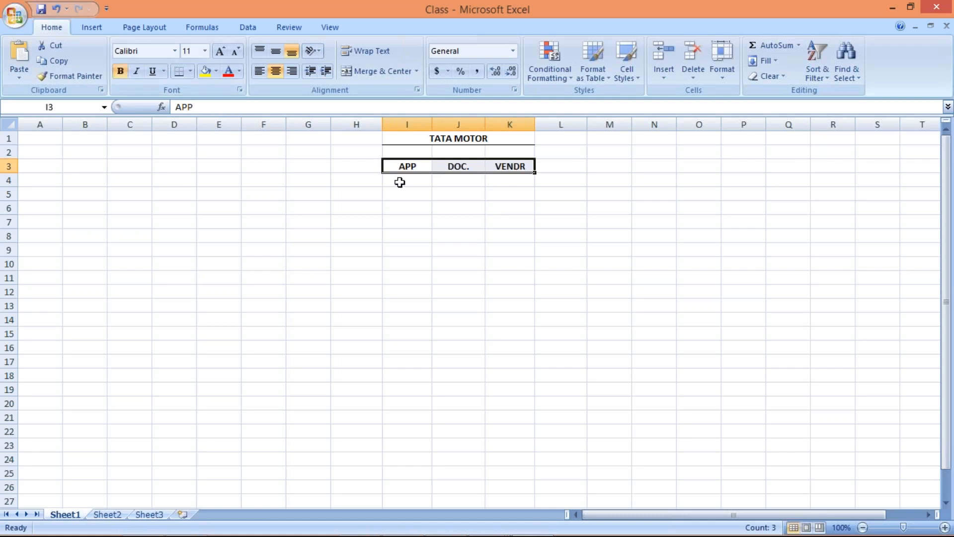
{"action": "left_click", "coordinate": [400, 182]}
Add a bold RESULT heading with a bottom border in cell L3.
{"action": "left_click", "coordinate": [568, 163]}
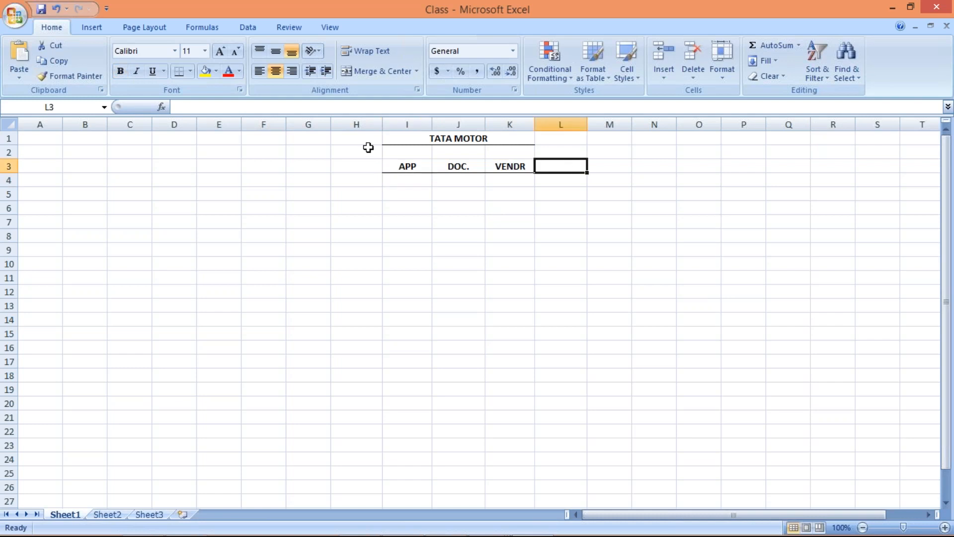
{"action": "left_click", "coordinate": [180, 73]}
{"action": "type", "text": "RESULT"}
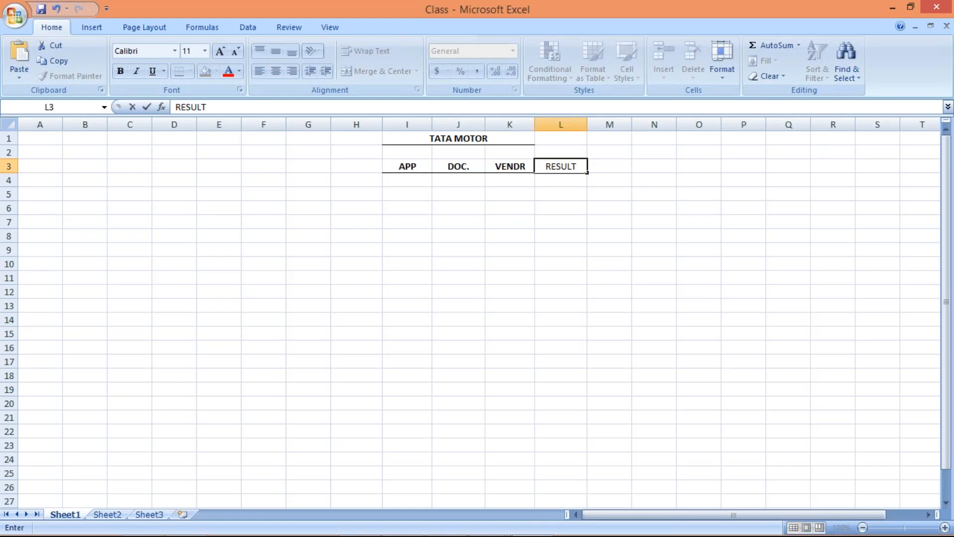
{"action": "key", "text": "Return"}
{"action": "key", "text": "Up"}
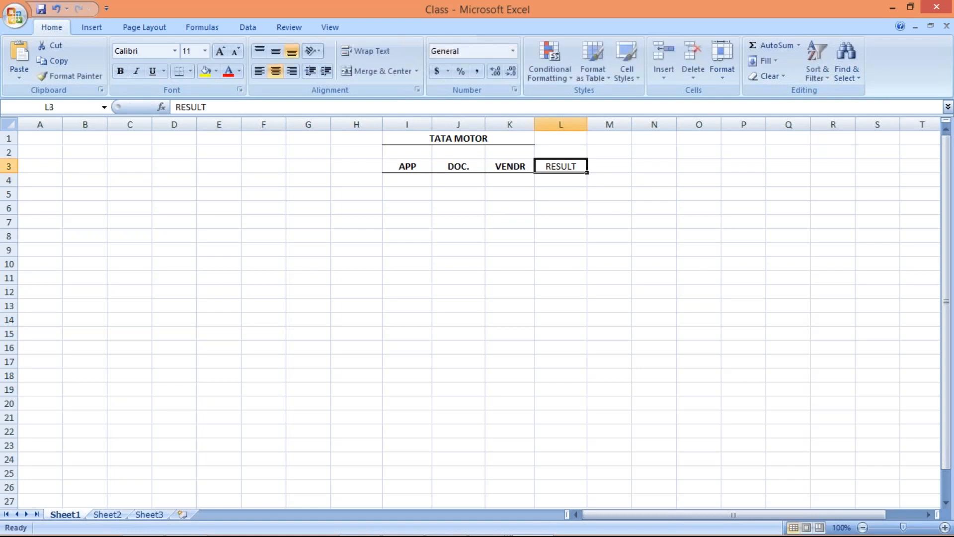
{"action": "key", "text": "ctrl+b"}
{"action": "key", "text": "Down"}
{"action": "key", "text": "Down"}
{"action": "key", "text": "Down"}
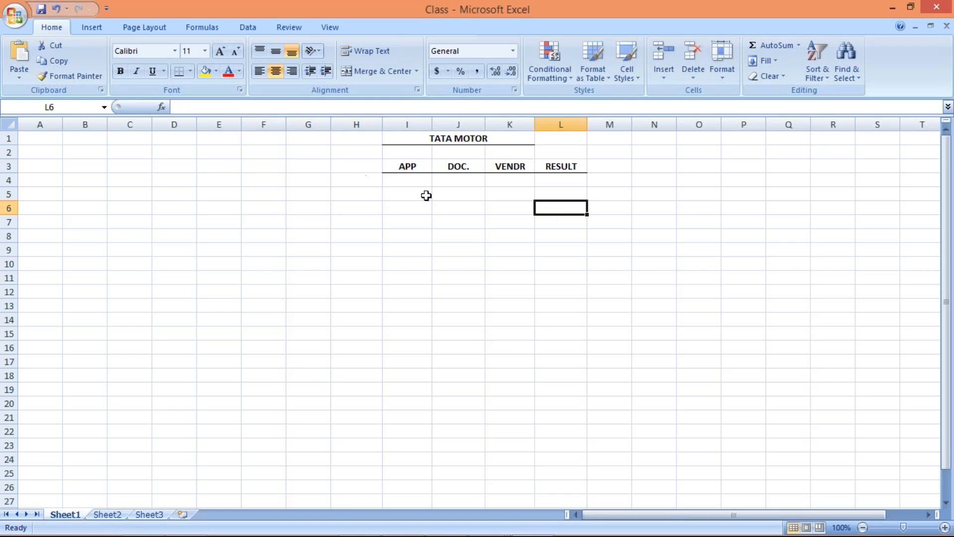
Fill row 4 with C under APP, XX under DOC., T under VENDR and ERROR under RESULT.
{"action": "left_click", "coordinate": [410, 180]}
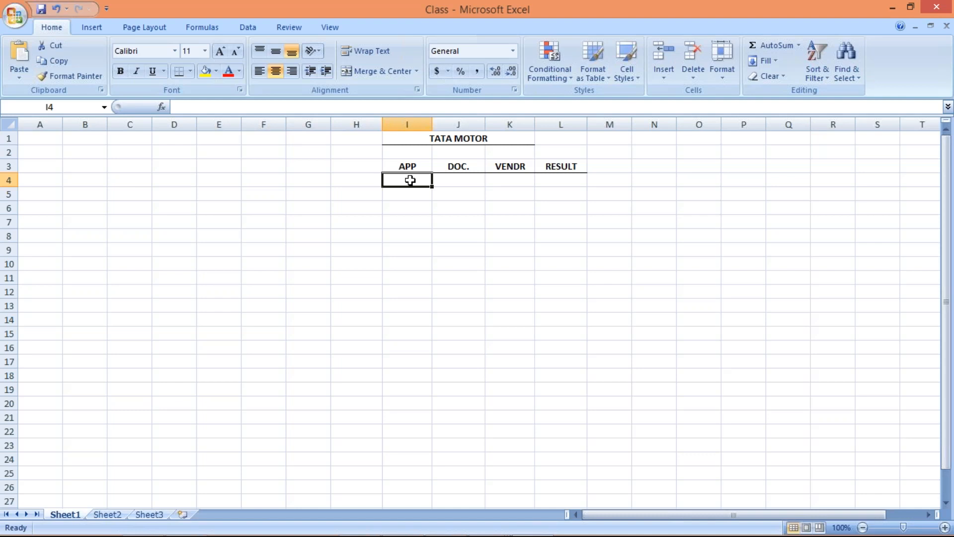
{"action": "type", "text": "C"}
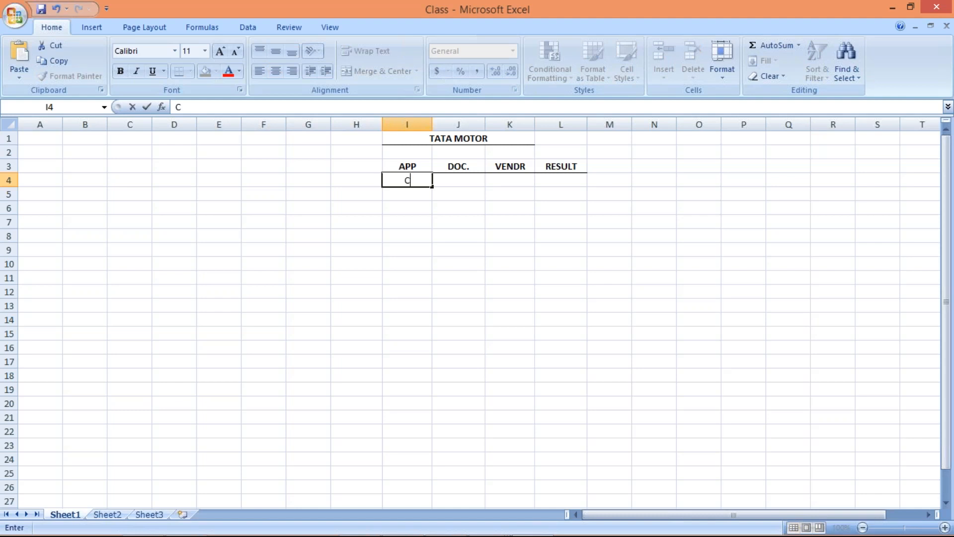
{"action": "key", "text": "Tab"}
{"action": "type", "text": "C"}
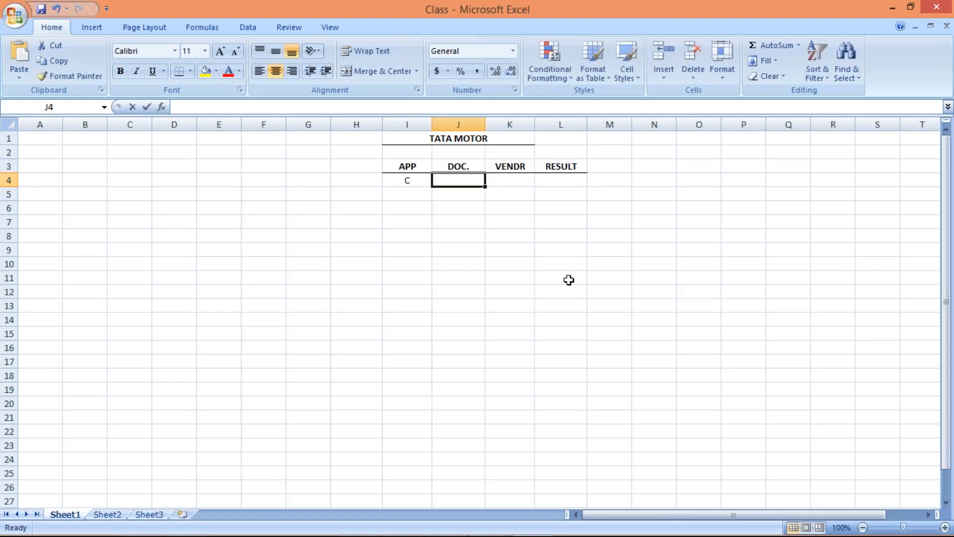
{"action": "type", "text": "XX"}
{"action": "key", "text": "Tab"}
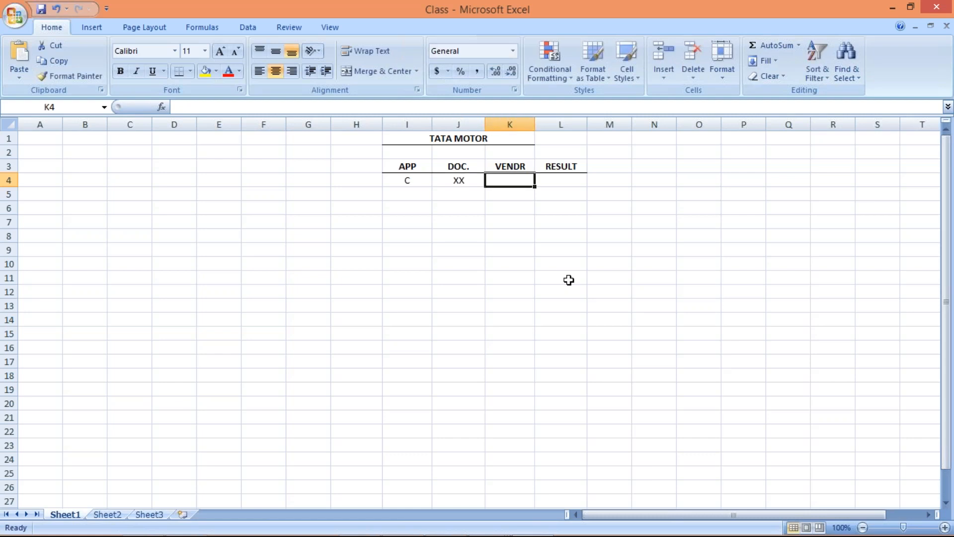
{"action": "type", "text": "T"}
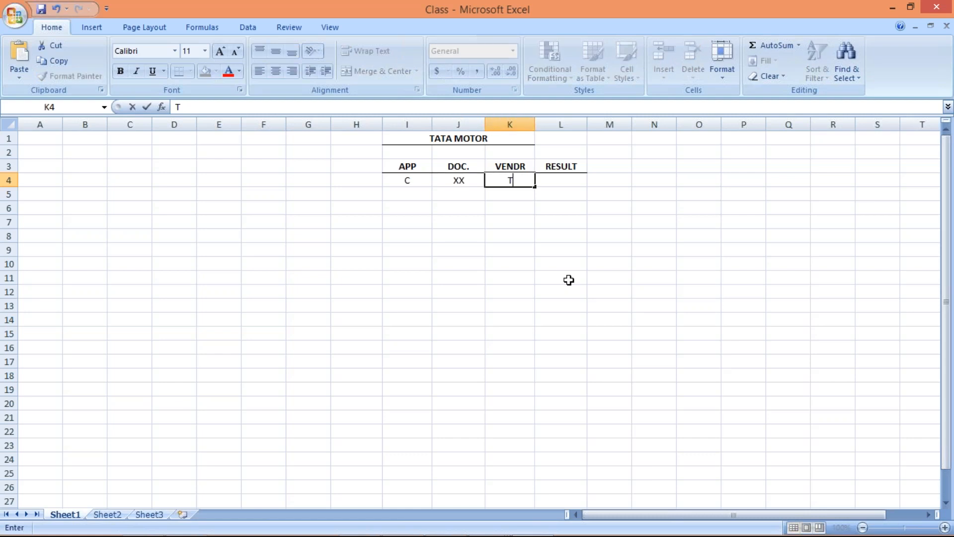
{"action": "key", "text": "Tab"}
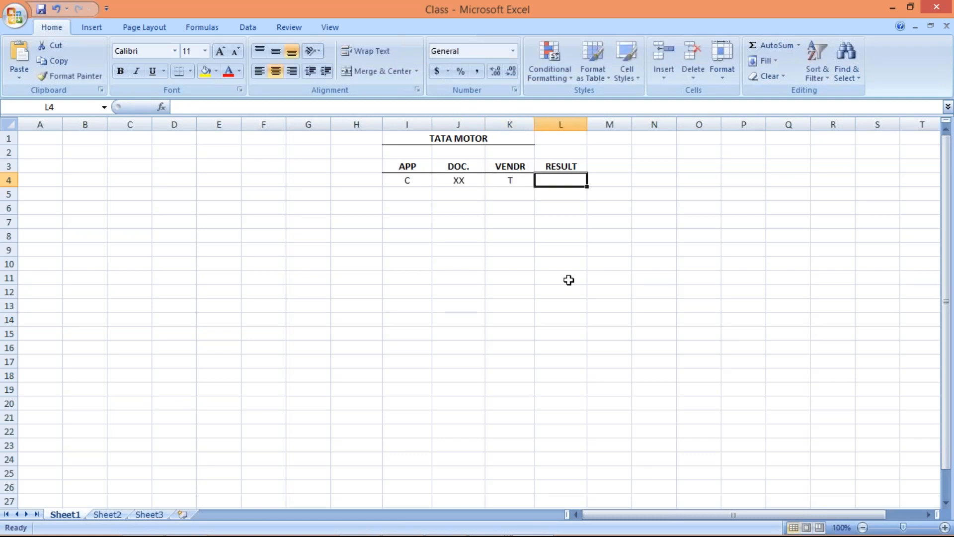
{"action": "type", "text": "ERRO"}
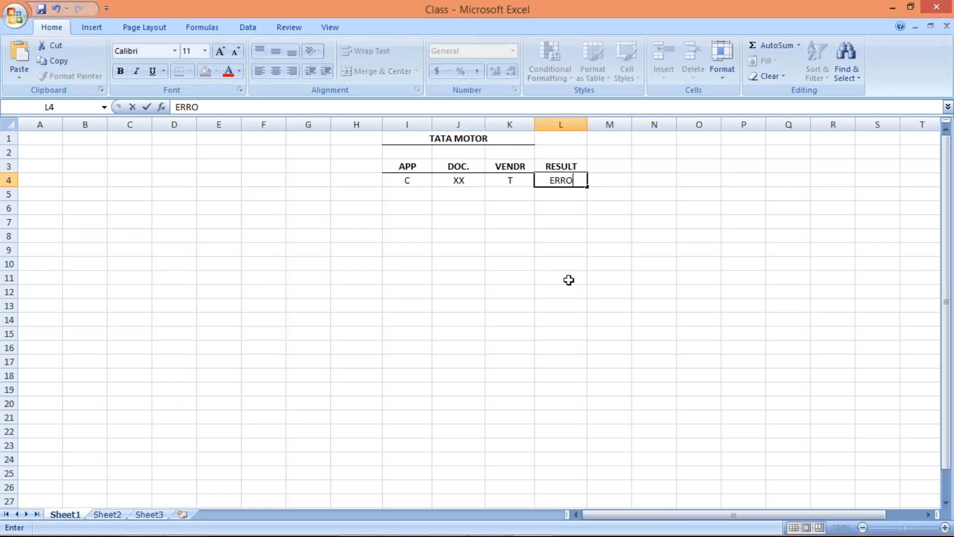
{"action": "type", "text": "R"}
{"action": "key", "text": "Return"}
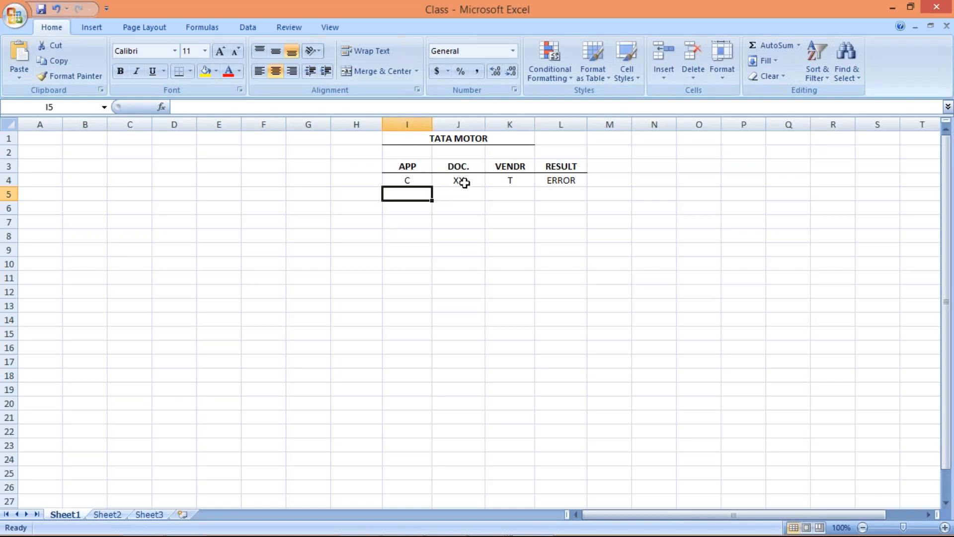
{"action": "left_click", "coordinate": [463, 183]}
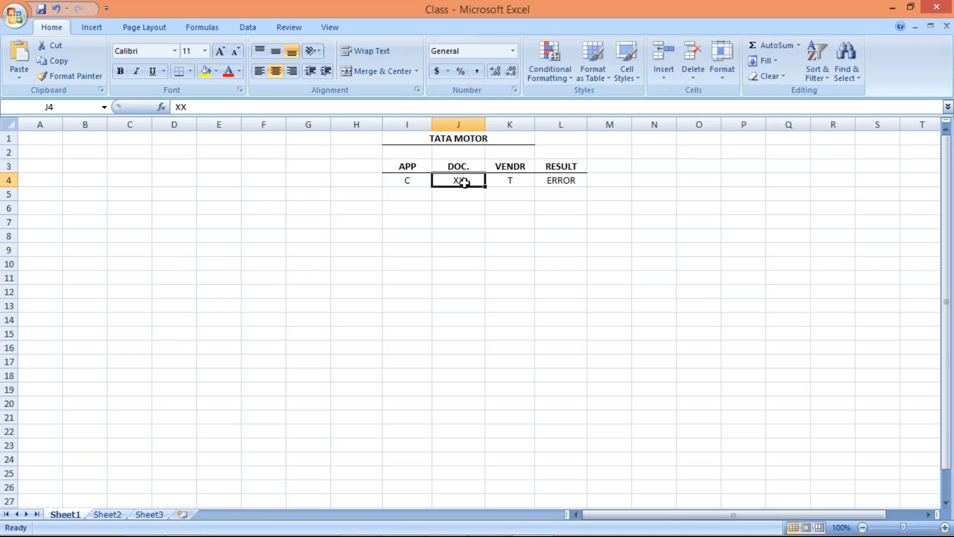
Switch back to SAP, leave the proposal job log and delete the payment proposal of run TM02A.
{"action": "key", "text": "alt+Tab"}
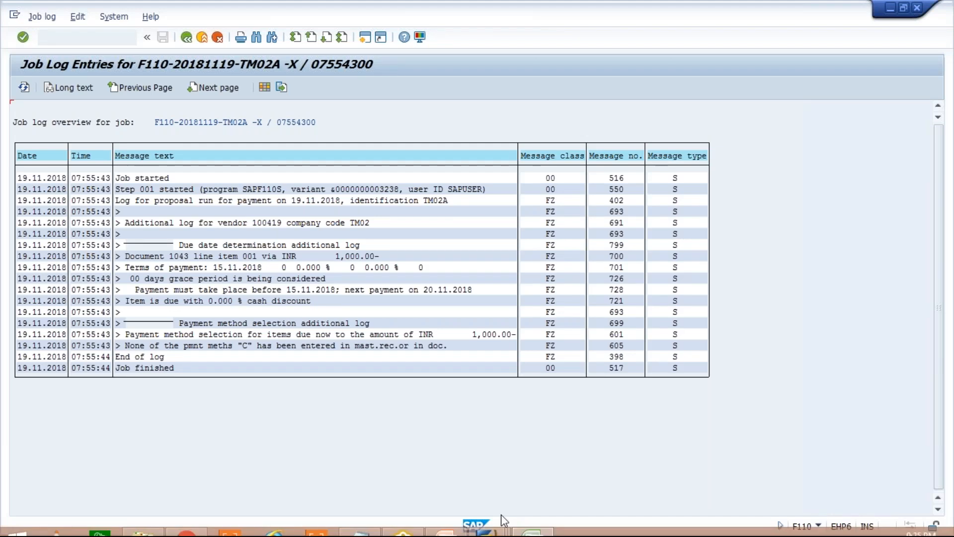
{"action": "mouse_move", "coordinate": [500, 521]}
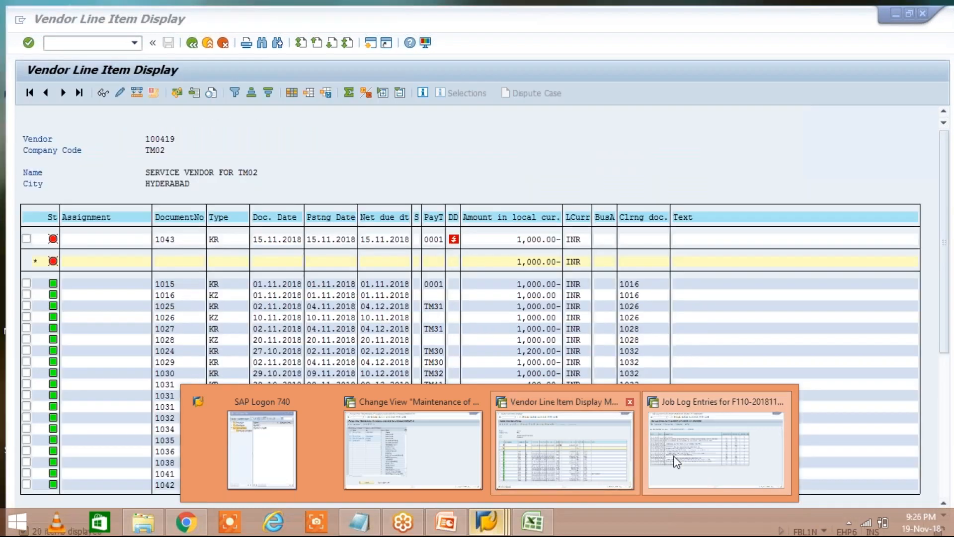
{"action": "left_click", "coordinate": [676, 461]}
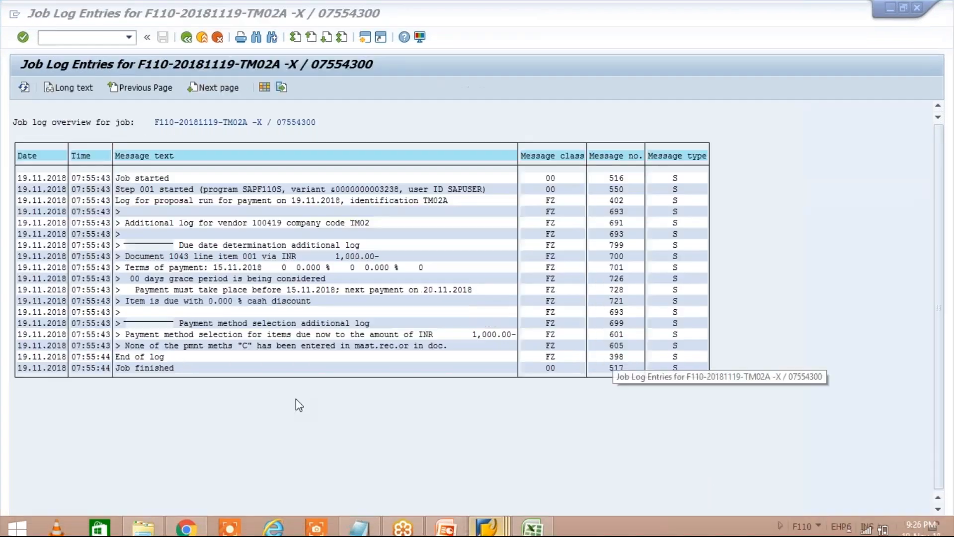
{"action": "left_click", "coordinate": [188, 44]}
{"action": "left_click", "coordinate": [54, 17]}
{"action": "mouse_move", "coordinate": [101, 16]}
{"action": "mouse_move", "coordinate": [114, 49]}
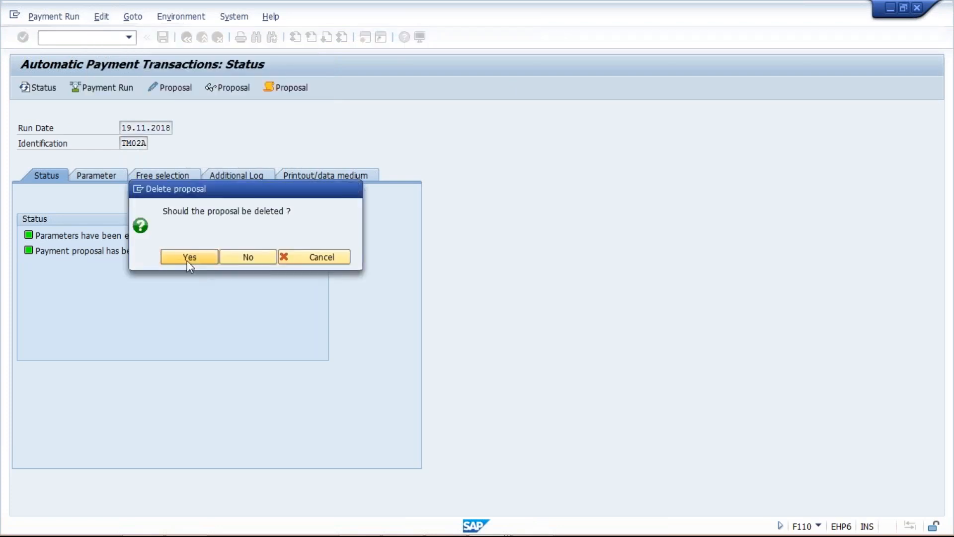
{"action": "left_click", "coordinate": [187, 262]}
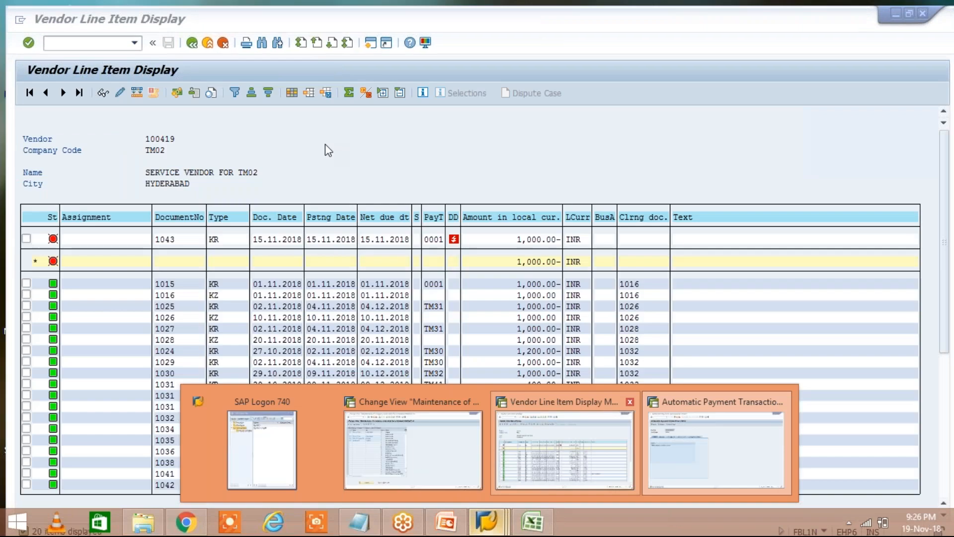
Open a new session from the automatic payment status of run TM02A and start transaction XK02.
{"action": "left_click", "coordinate": [750, 442]}
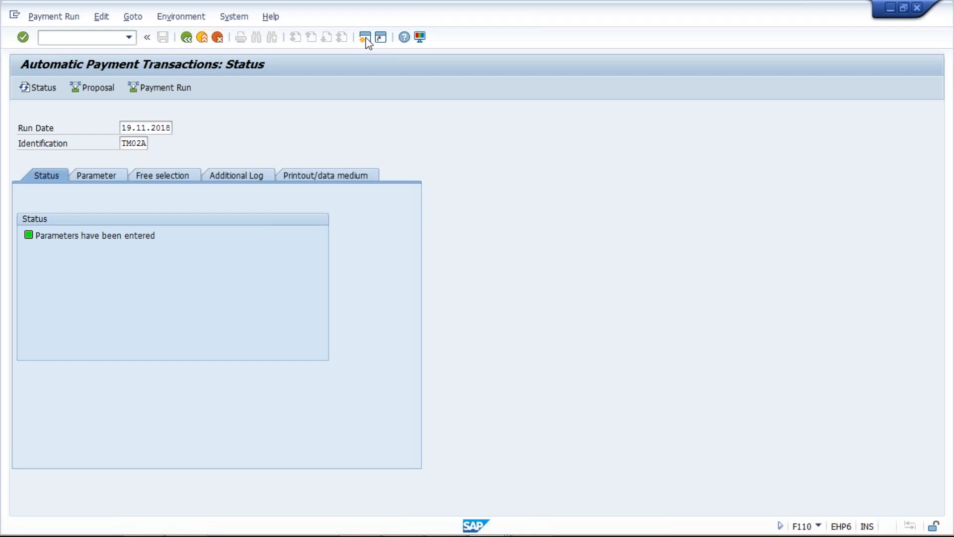
{"action": "left_click", "coordinate": [365, 38]}
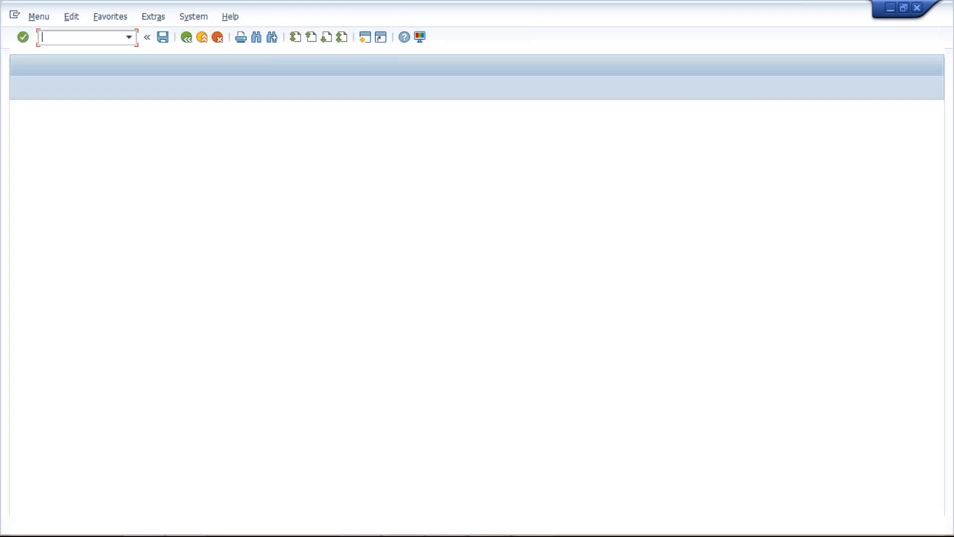
{"action": "type", "text": "XK02"}
{"action": "key", "text": "Return"}
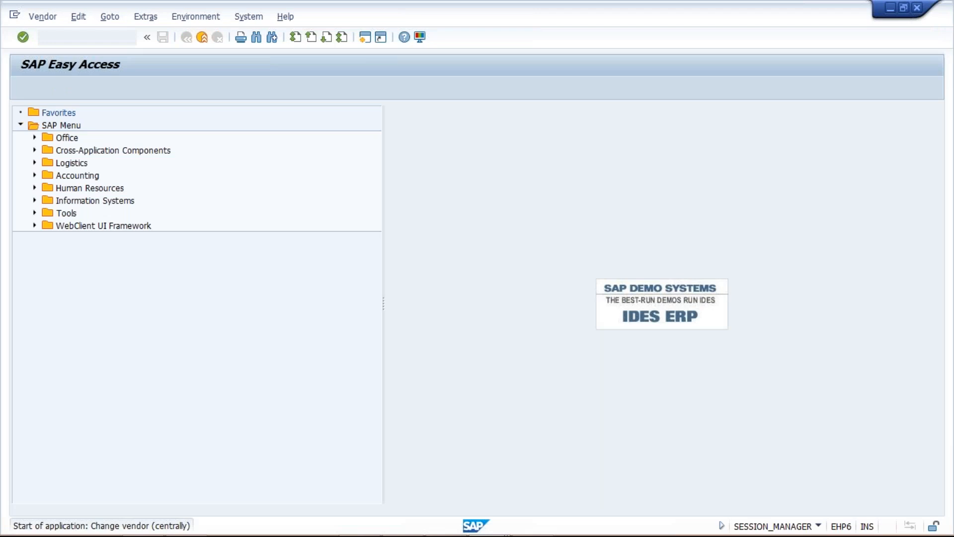
Add payment method C to the service vendor's payment transactions in company code TM02 and save the vendor.
{"action": "left_click", "coordinate": [79, 299]}
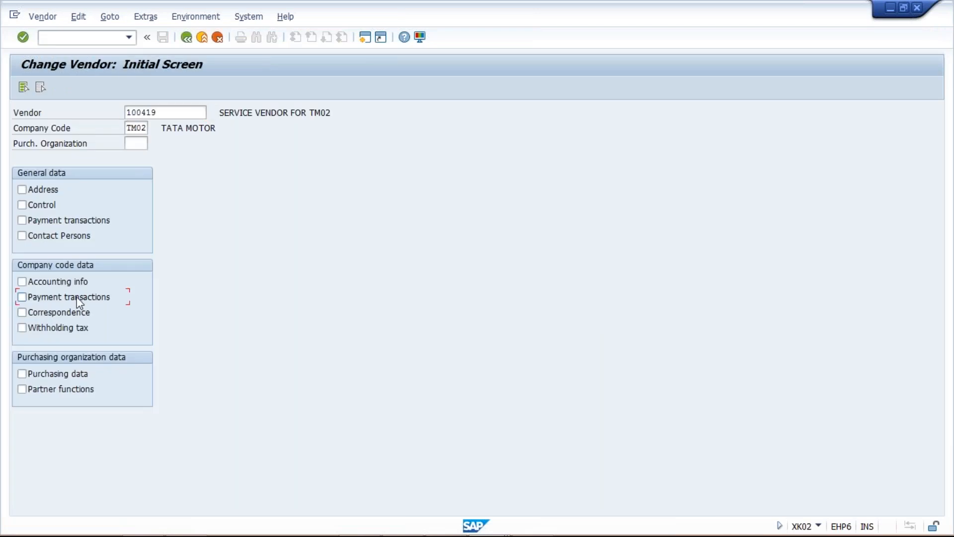
{"action": "key", "text": "Return"}
{"action": "left_click", "coordinate": [121, 250]}
{"action": "type", "text": "C"}
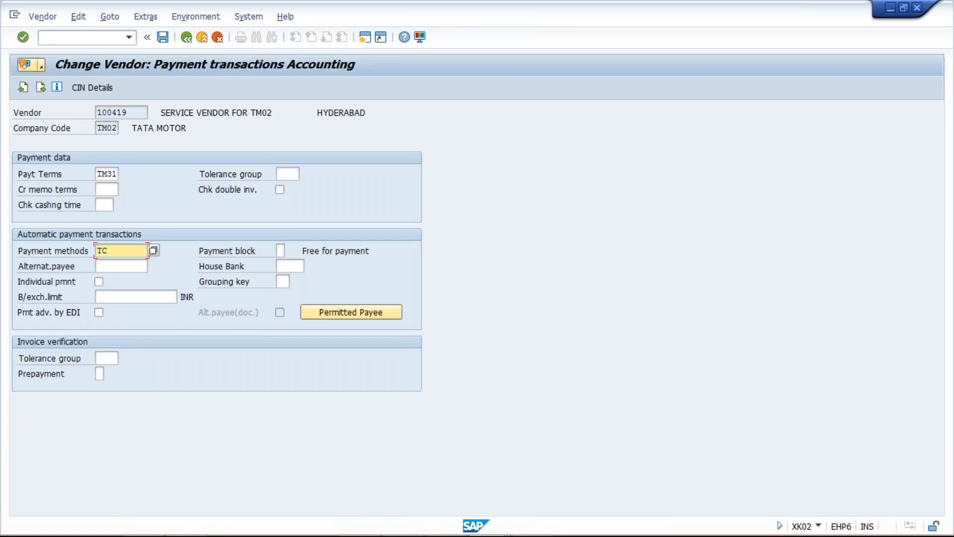
{"action": "key", "text": "ctrl+s"}
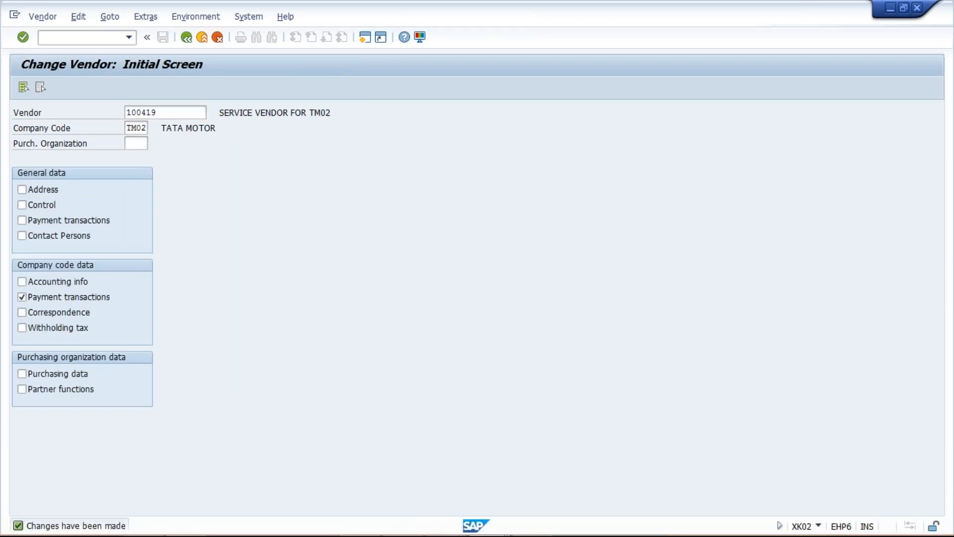
Reopen the vendor's company code payment transactions and examine the order of the payment methods.
{"action": "key", "text": "Return"}
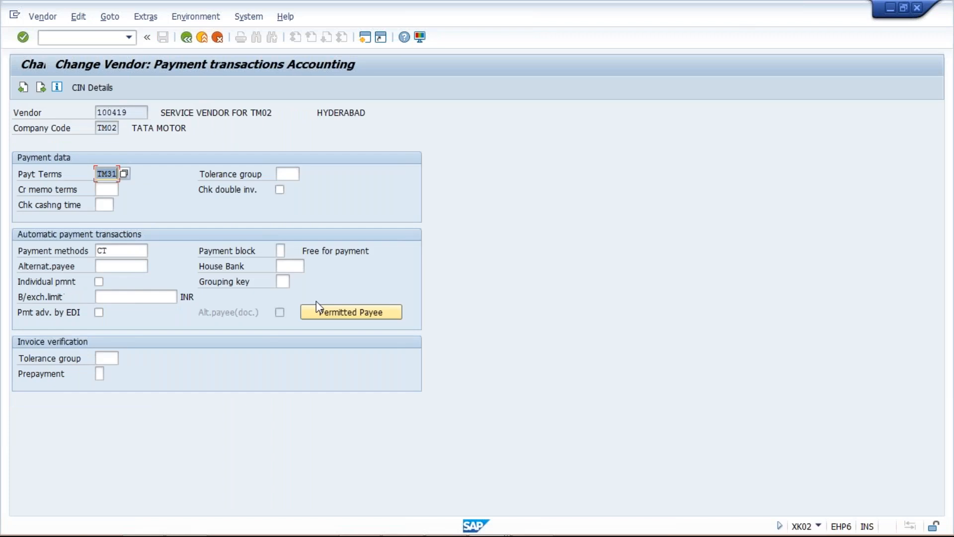
{"action": "left_click", "coordinate": [102, 251]}
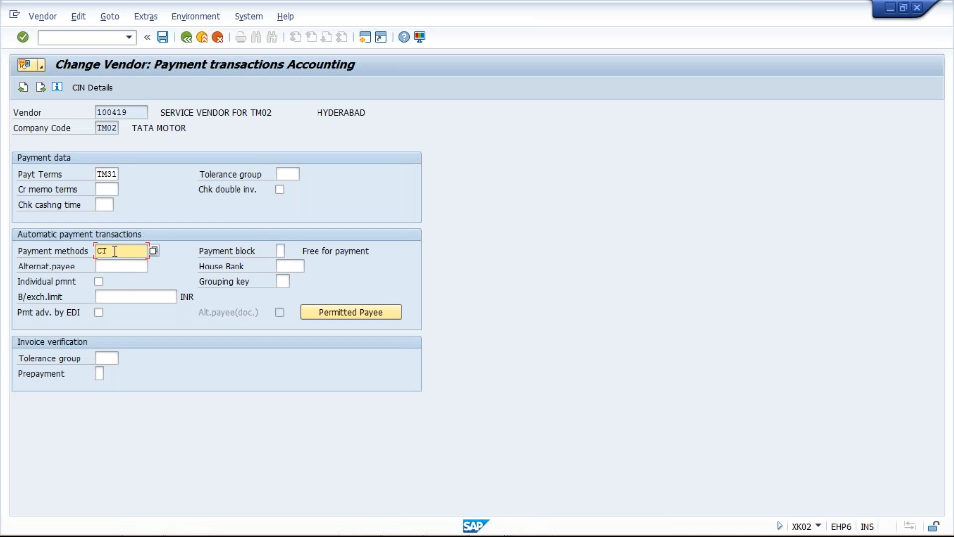
{"action": "double_click", "coordinate": [99, 250]}
{"action": "left_click", "coordinate": [118, 251]}
{"action": "left_click", "coordinate": [101, 256]}
{"action": "left_click", "coordinate": [115, 254]}
Return to payment run TM02A, schedule the proposal to start immediately, and check its job log for the bank selection message.
{"action": "key", "text": "alt+Tab"}
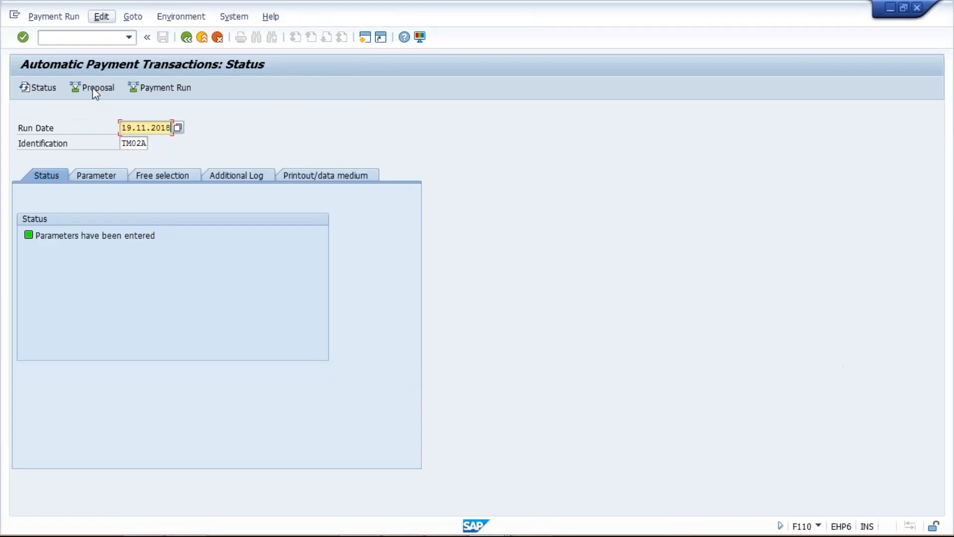
{"action": "left_click", "coordinate": [93, 87]}
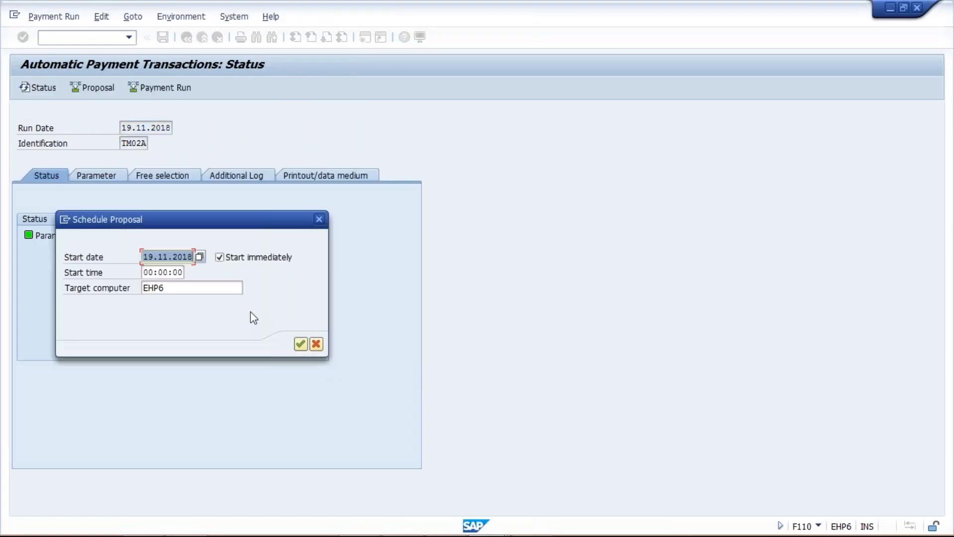
{"action": "left_click", "coordinate": [301, 344]}
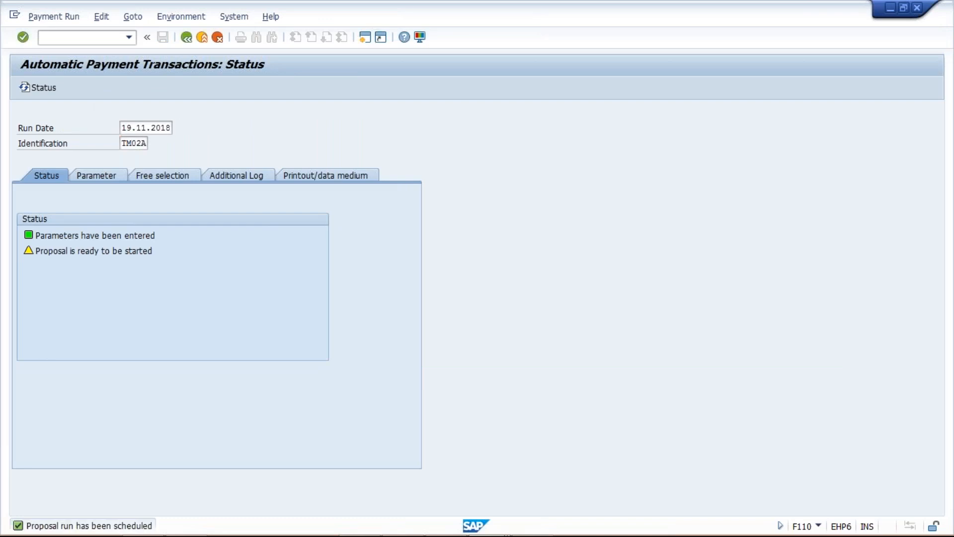
{"action": "left_click", "coordinate": [289, 87]}
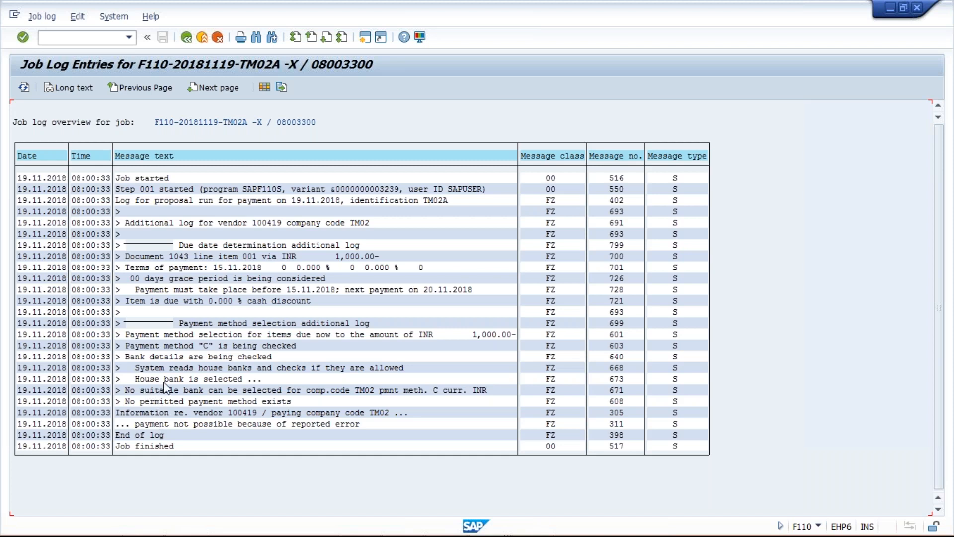
{"action": "left_click", "coordinate": [137, 393]}
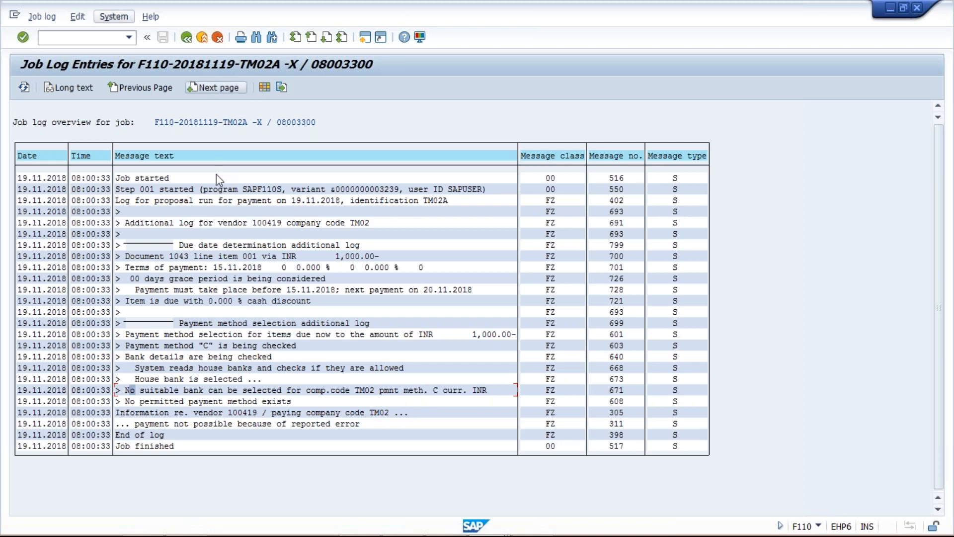
Switch to the payment program configuration and open the bank determination ranking order for paying company code TM02.
{"action": "mouse_move", "coordinate": [501, 527]}
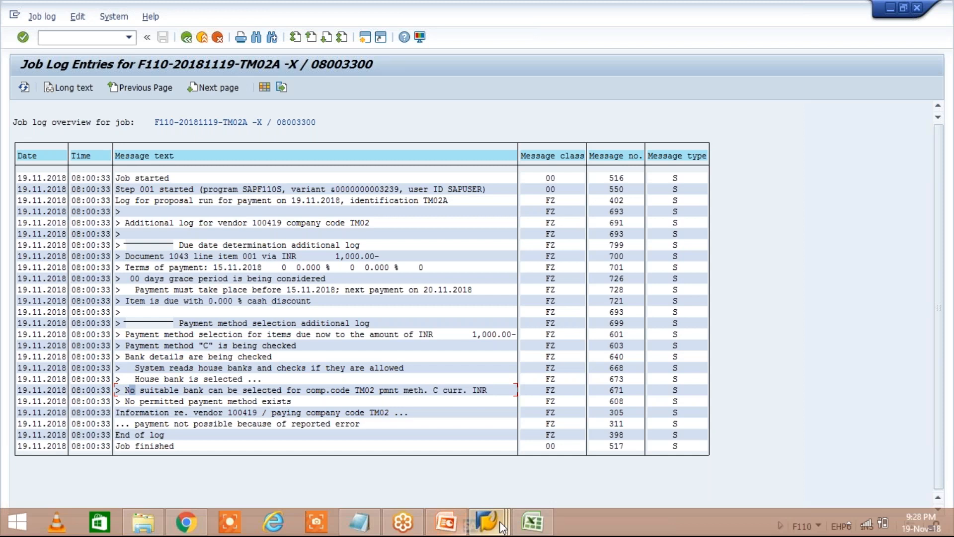
{"action": "left_click", "coordinate": [502, 527]}
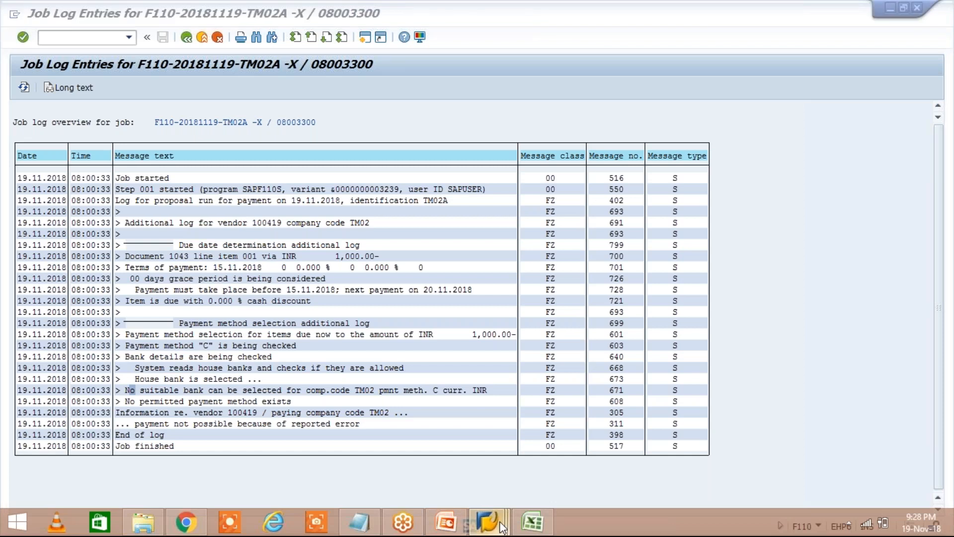
{"action": "left_click", "coordinate": [502, 527]}
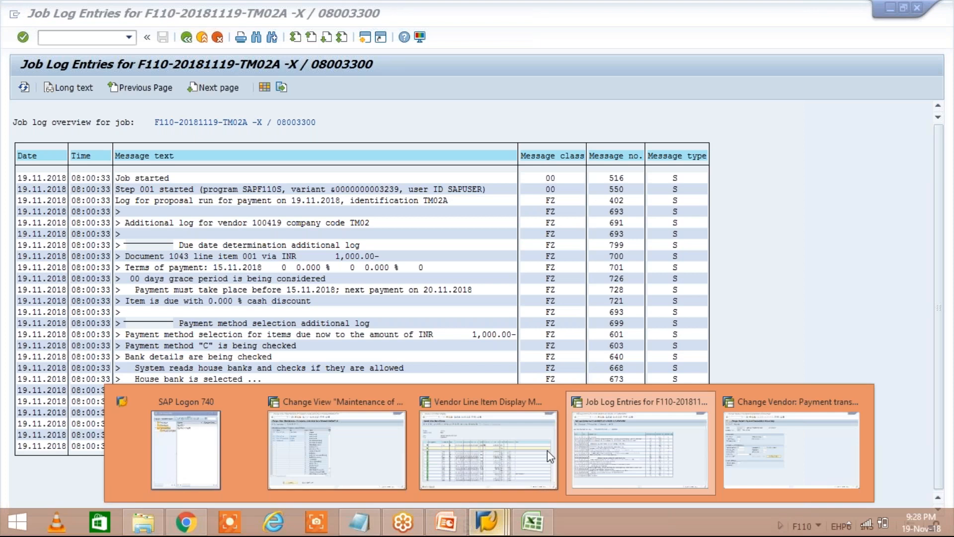
{"action": "mouse_move", "coordinate": [547, 450]}
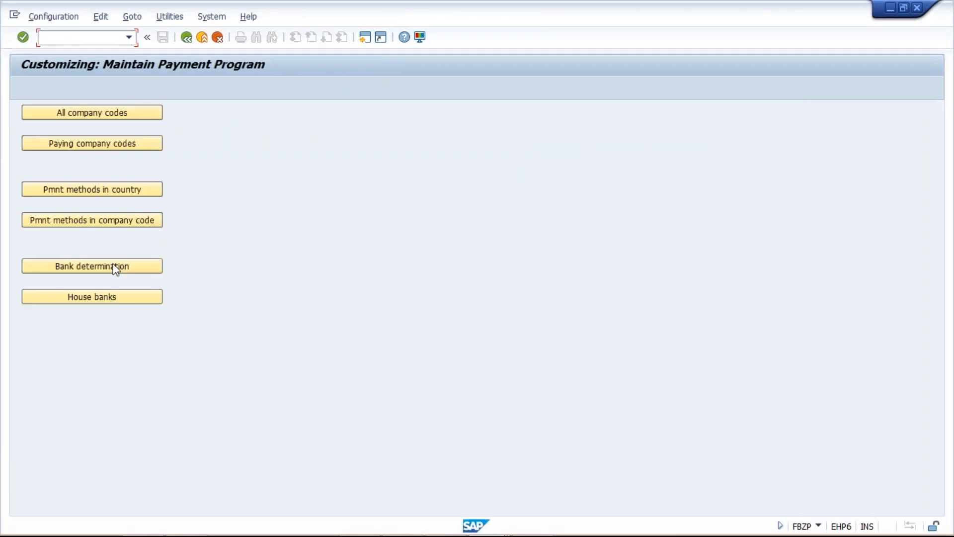
{"action": "left_click", "coordinate": [116, 268]}
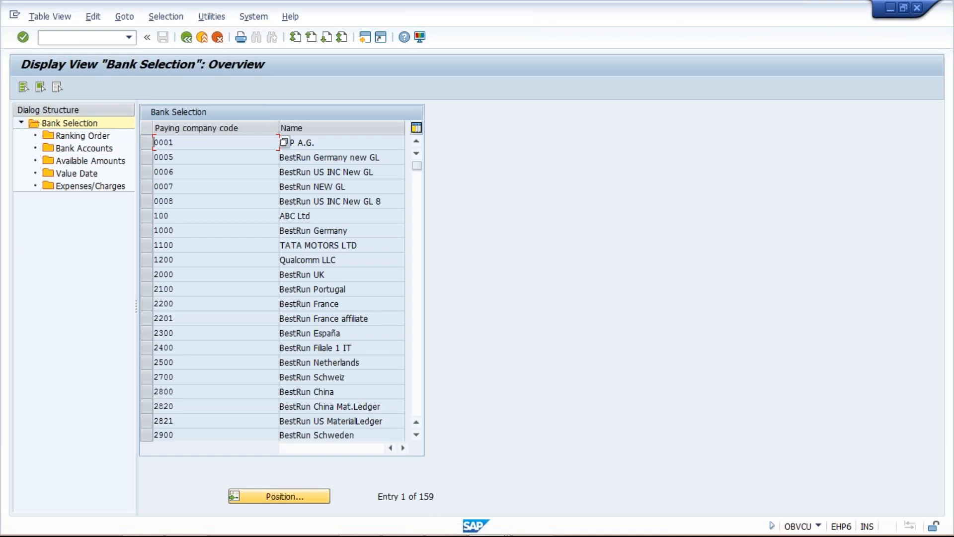
{"action": "left_click", "coordinate": [280, 496]}
{"action": "type", "text": "T"}
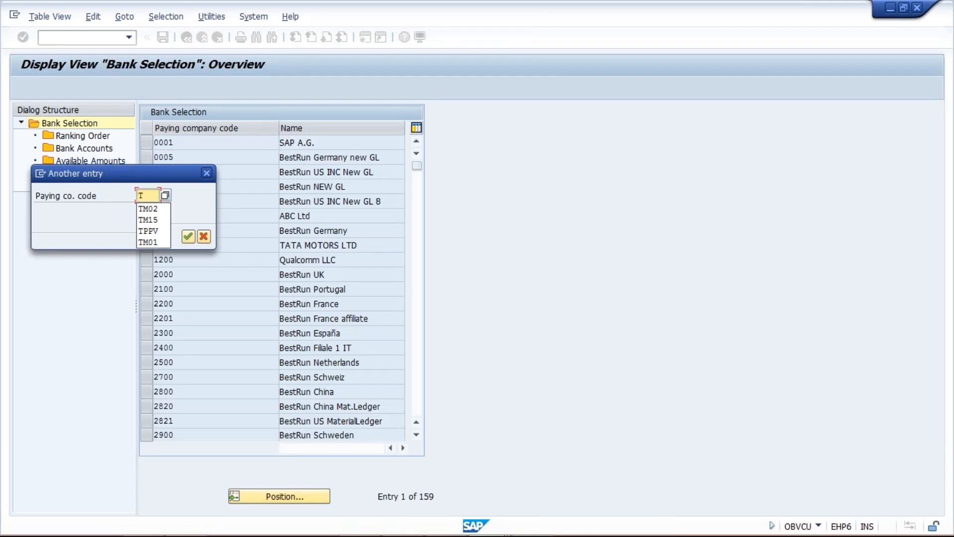
{"action": "key", "text": "Return"}
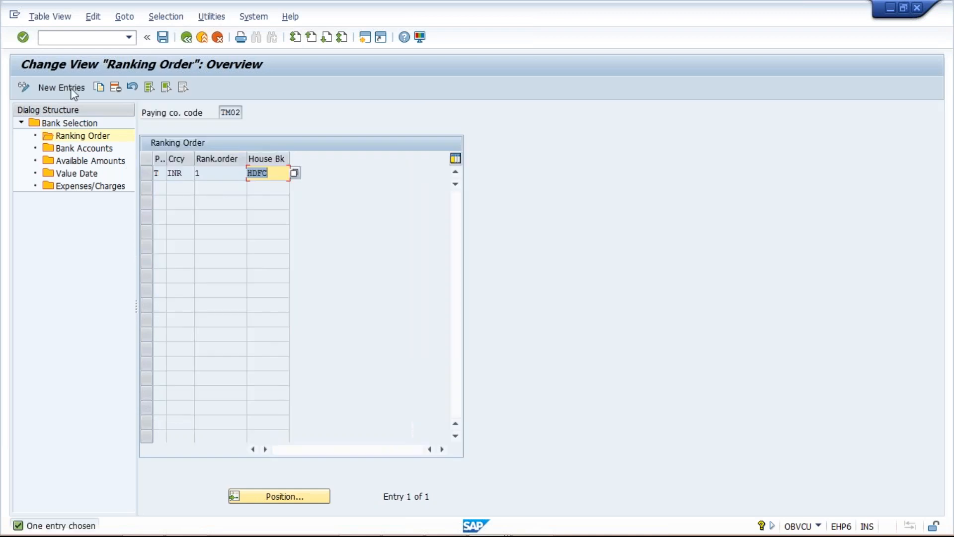
Add a ranking order entry with payment method C, currency INR, ranking order 1 and house bank HDFC.
{"action": "left_click", "coordinate": [61, 87]}
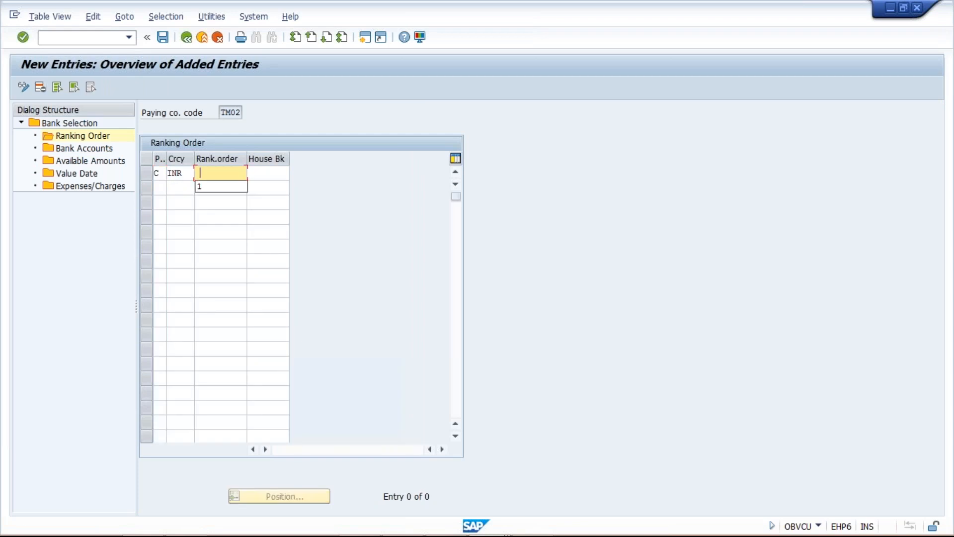
{"action": "key", "text": "Down"}
{"action": "key", "text": "Return"}
{"action": "key", "text": "Tab"}
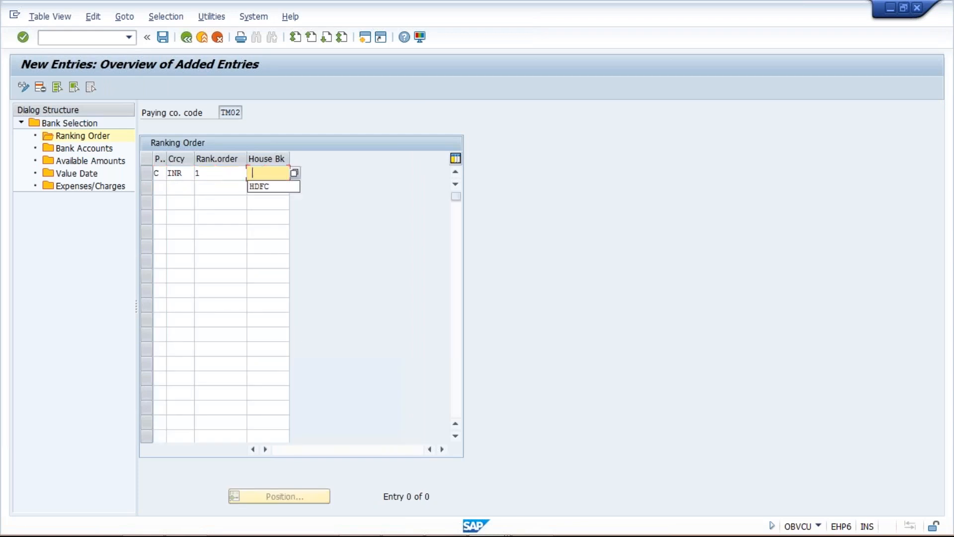
{"action": "key", "text": "Down"}
{"action": "key", "text": "Return"}
{"action": "key", "text": "Tab"}
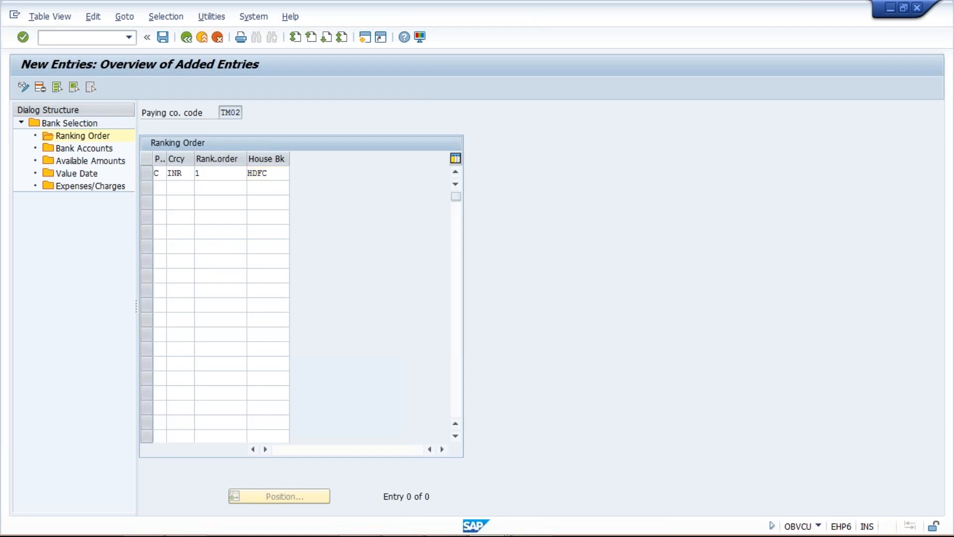
{"action": "key", "text": "Return"}
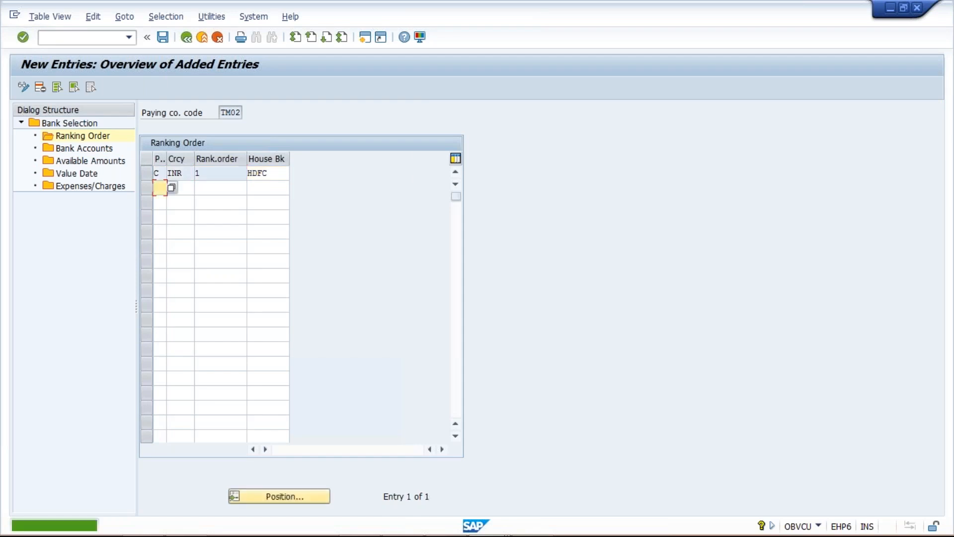
Copy the HDFC bank accounts entry of payment method T to a new entry with payment method C.
{"action": "left_click", "coordinate": [79, 152]}
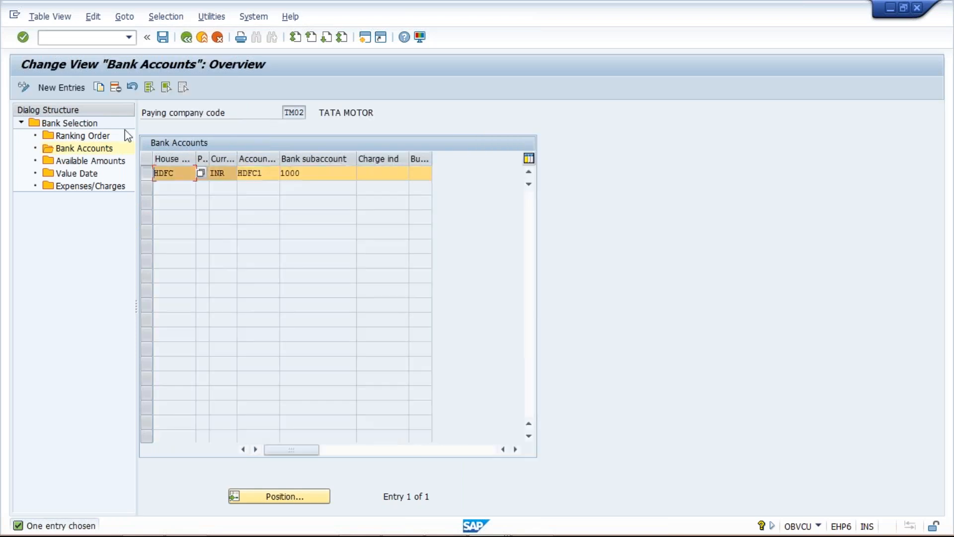
{"action": "left_click", "coordinate": [99, 88]}
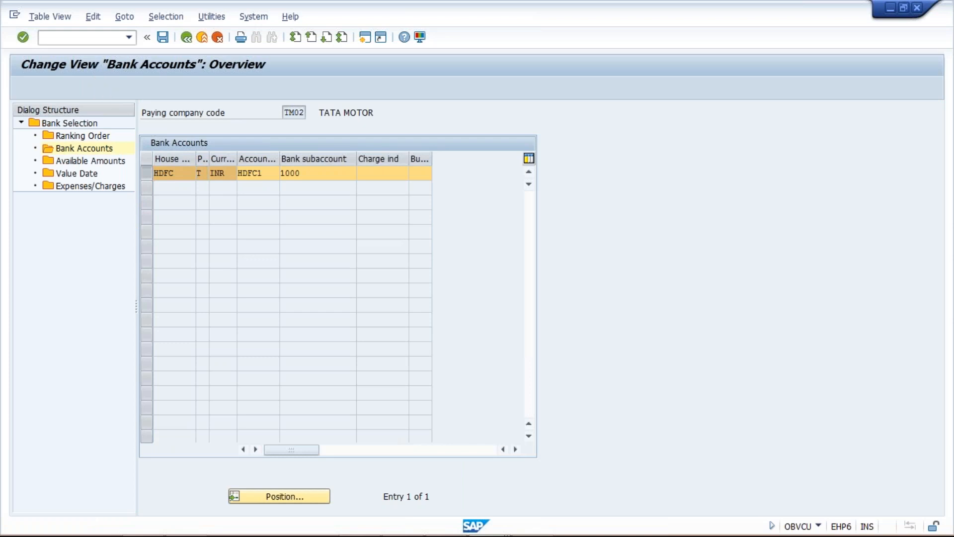
{"action": "key", "text": "Tab"}
{"action": "type", "text": "C"}
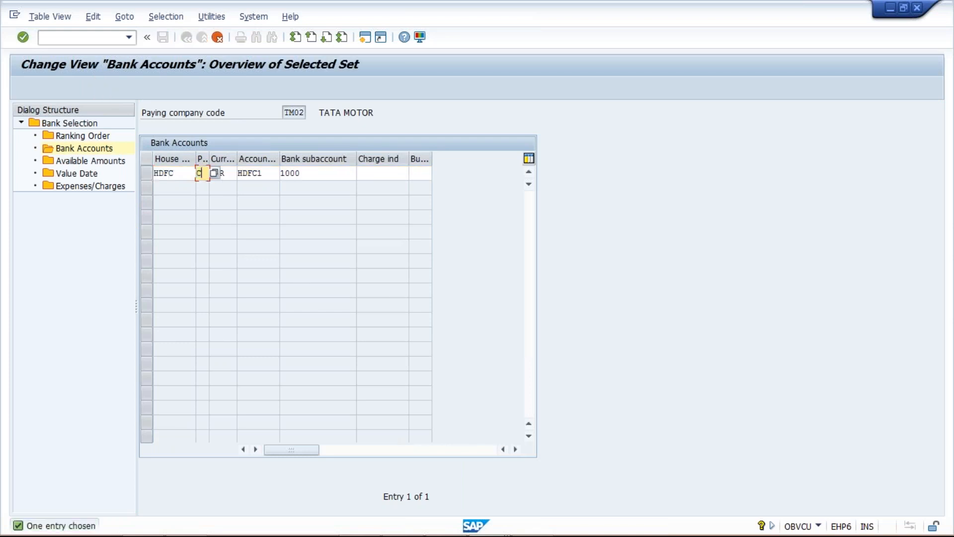
{"action": "key", "text": "Return"}
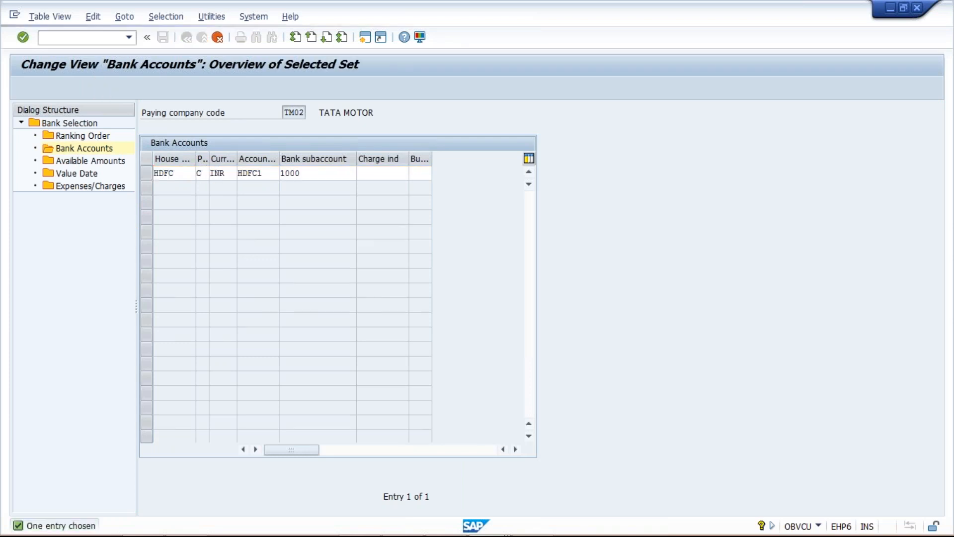
{"action": "key", "text": "Return"}
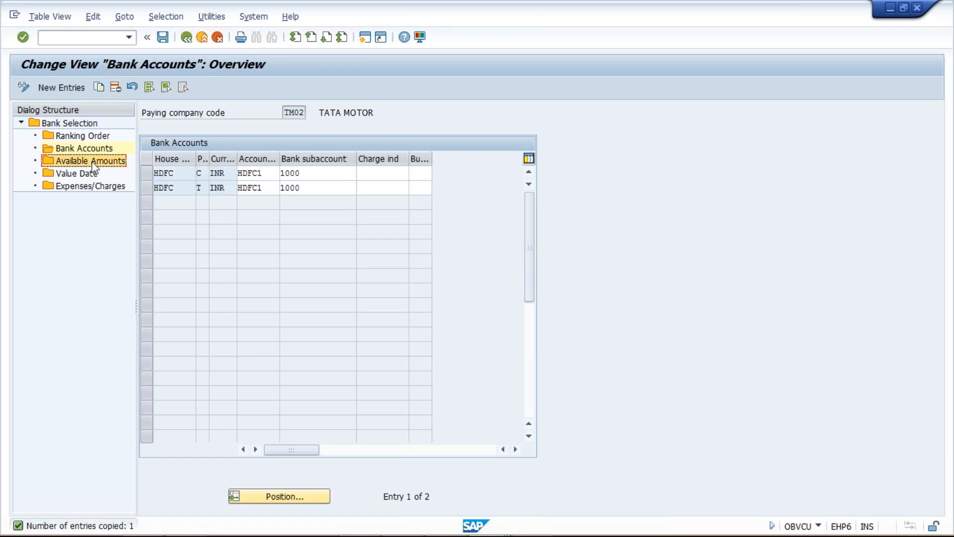
Review the available amounts for TM02 and save the bank determination changes with the proposed customizing request.
{"action": "double_click", "coordinate": [93, 161]}
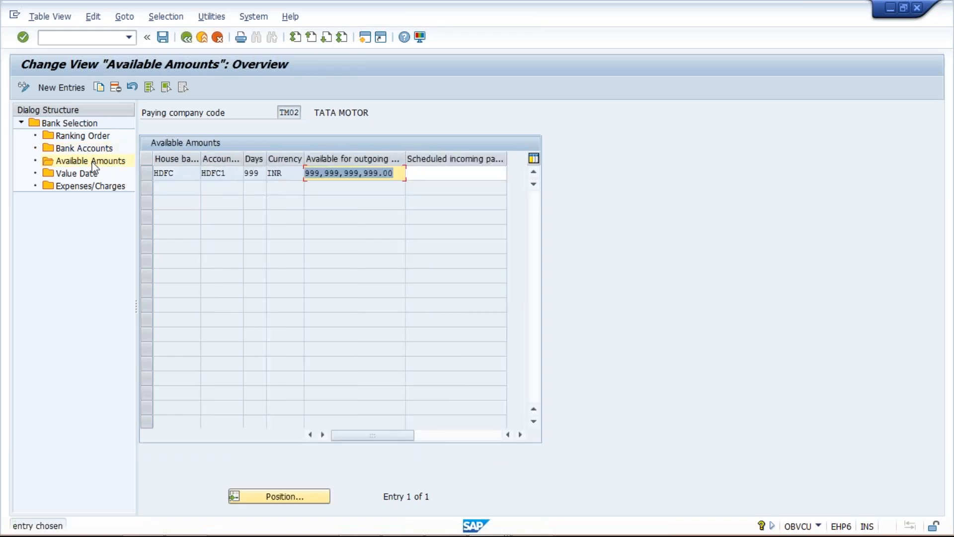
{"action": "left_click", "coordinate": [164, 38]}
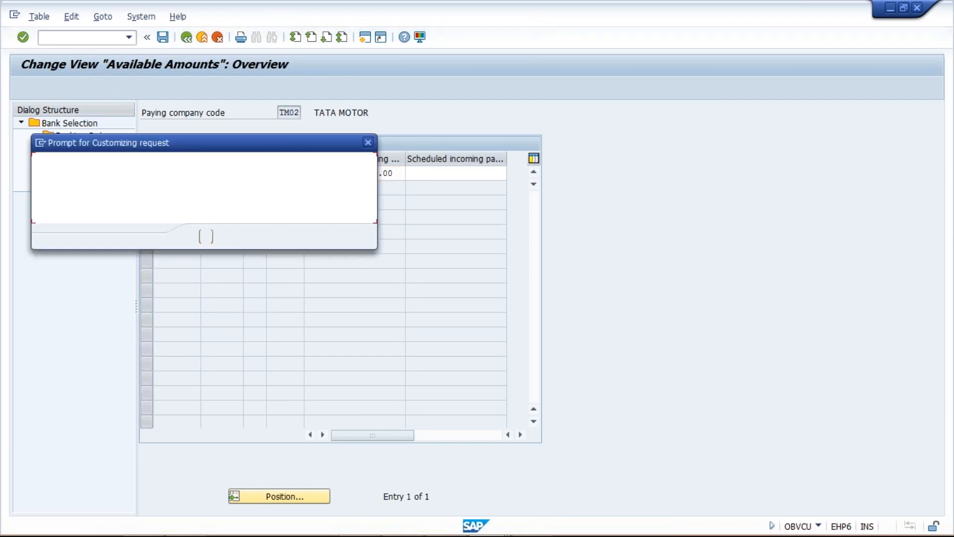
{"action": "key", "text": "Return"}
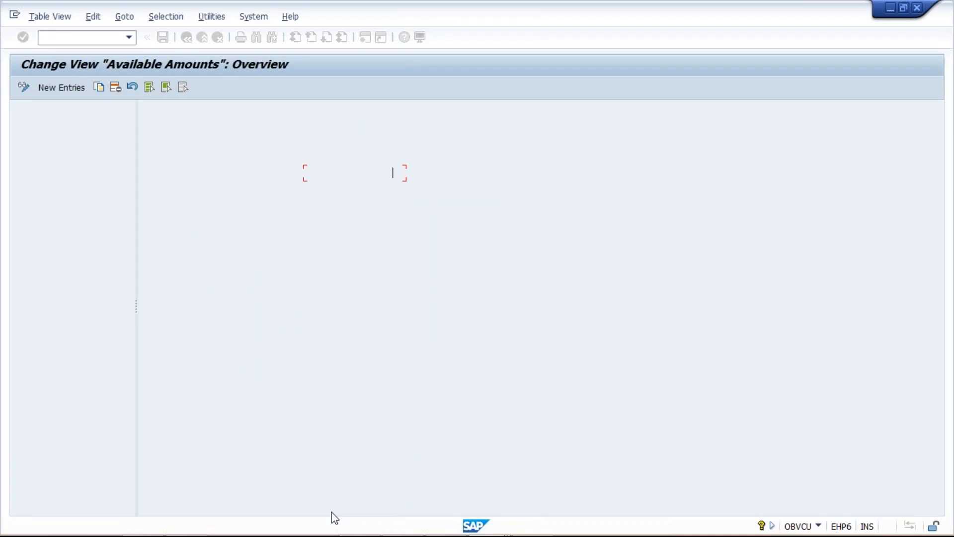
Switch to the F110 session, leave the job log and delete the existing payment proposal of run TM02A dated 19.11.2018.
{"action": "mouse_move", "coordinate": [483, 525]}
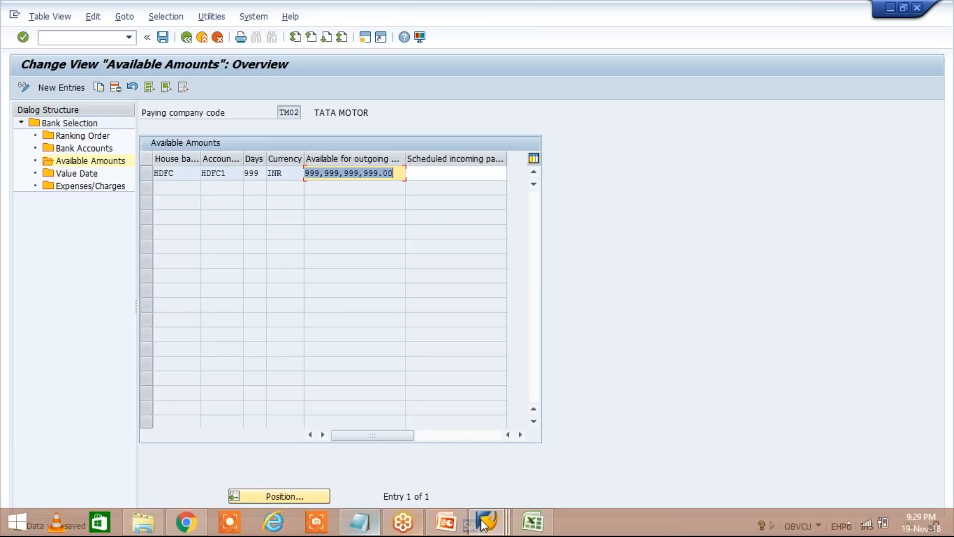
{"action": "left_click", "coordinate": [484, 524]}
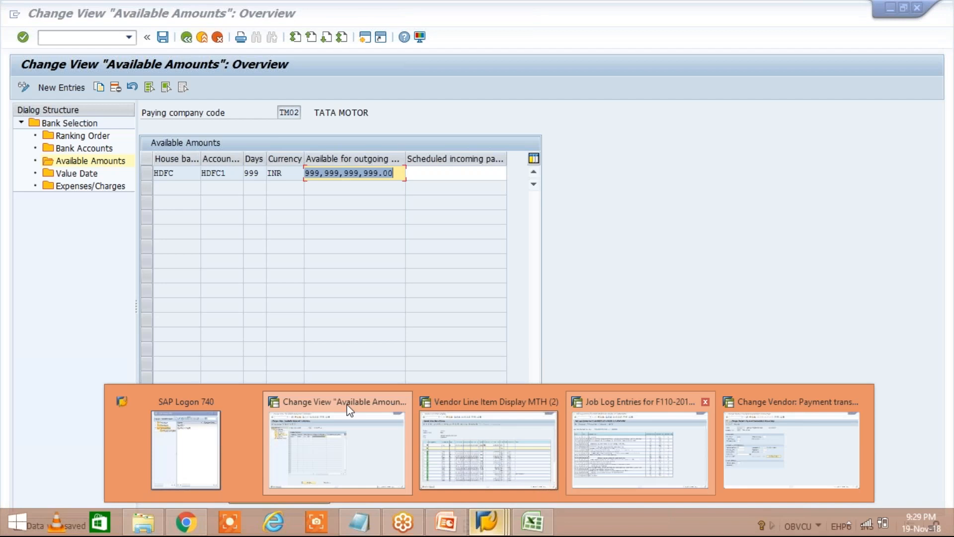
{"action": "left_click", "coordinate": [640, 449]}
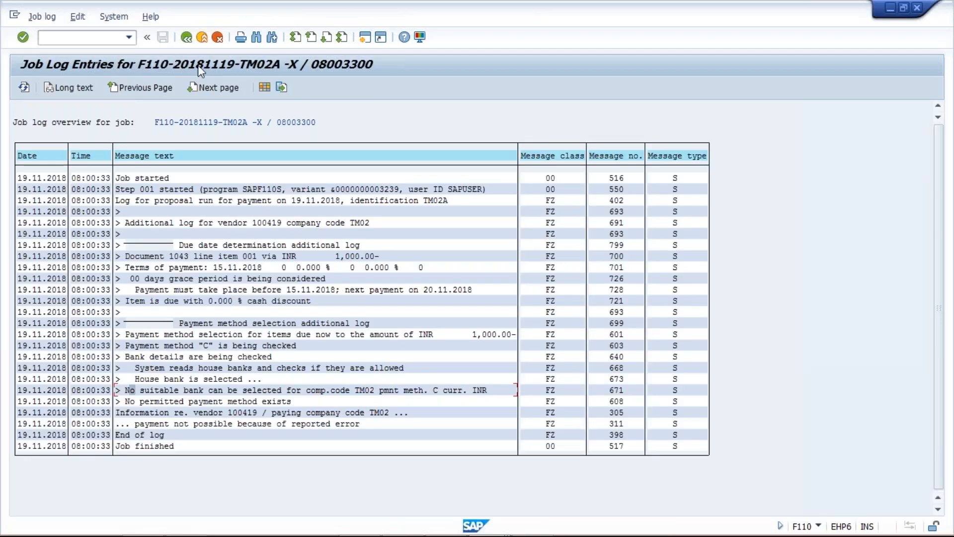
{"action": "left_click", "coordinate": [187, 40]}
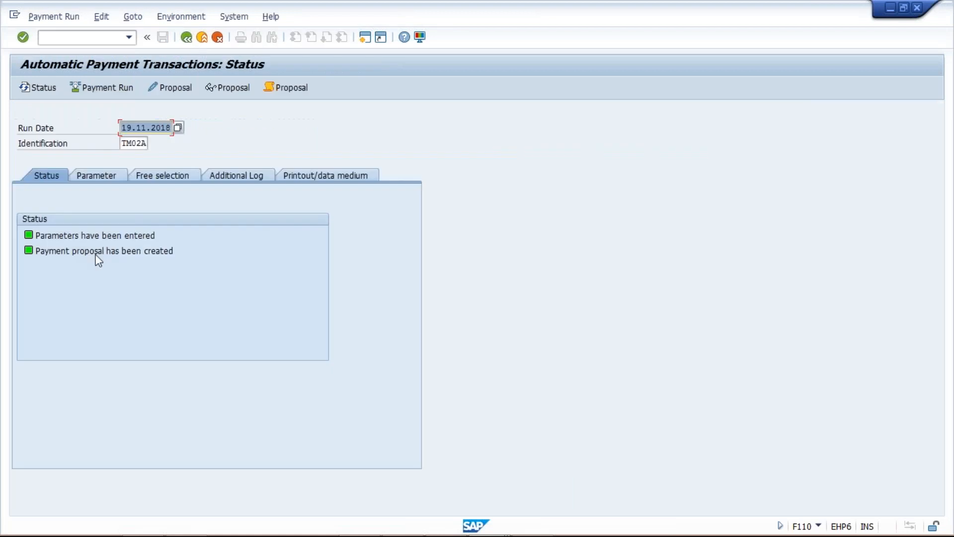
{"action": "left_click", "coordinate": [94, 256]}
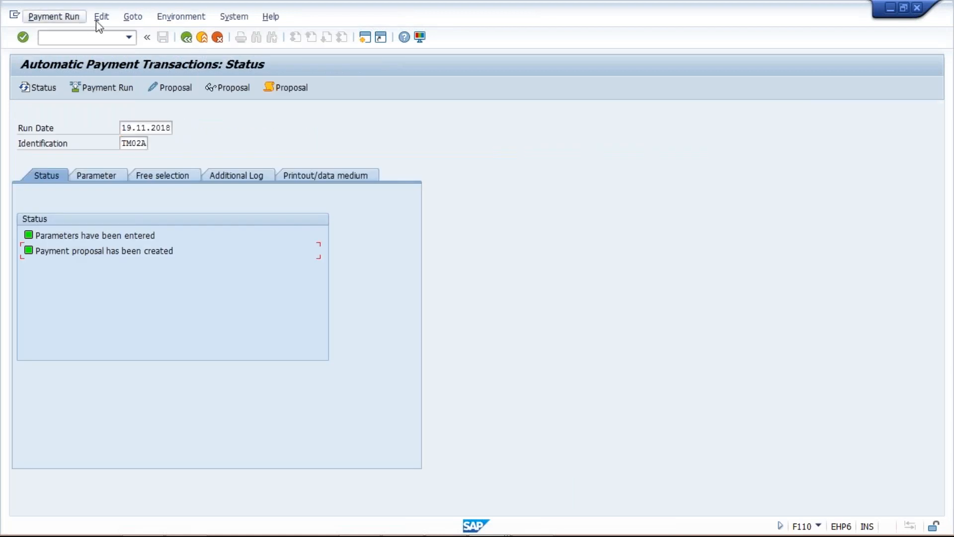
{"action": "left_click", "coordinate": [98, 22]}
{"action": "mouse_move", "coordinate": [113, 50]}
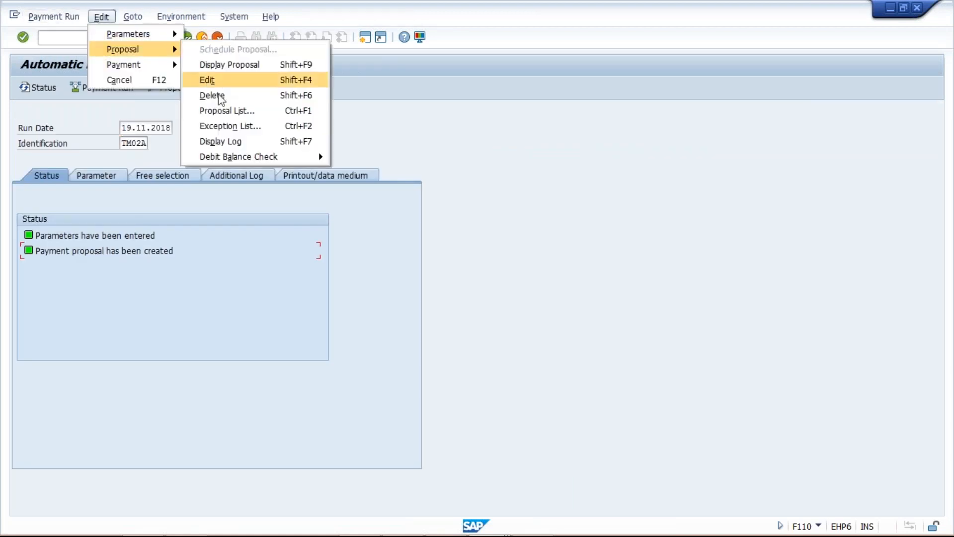
{"action": "left_click", "coordinate": [220, 98]}
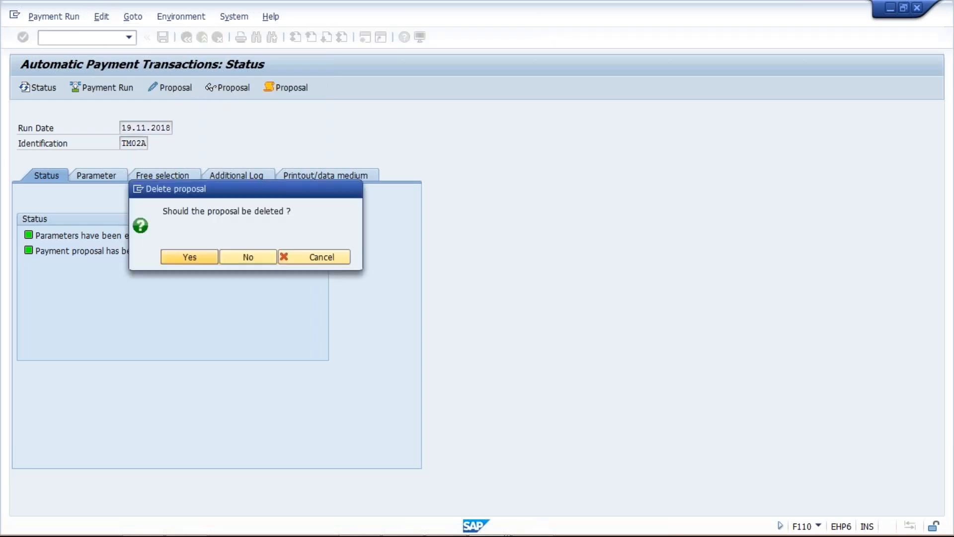
{"action": "key", "text": "Return"}
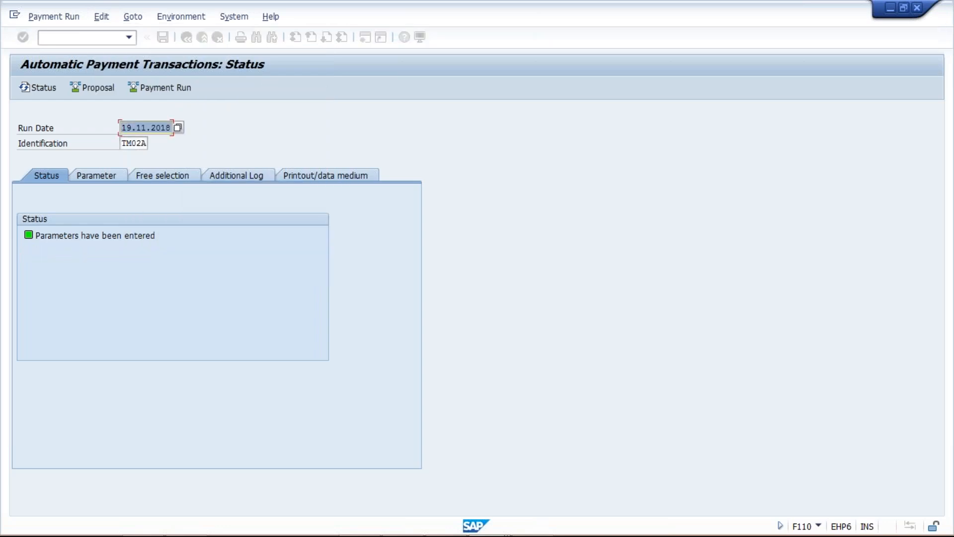
Schedule a new payment proposal for run TM02A and review its job log down to the posting documents section.
{"action": "left_click", "coordinate": [102, 87]}
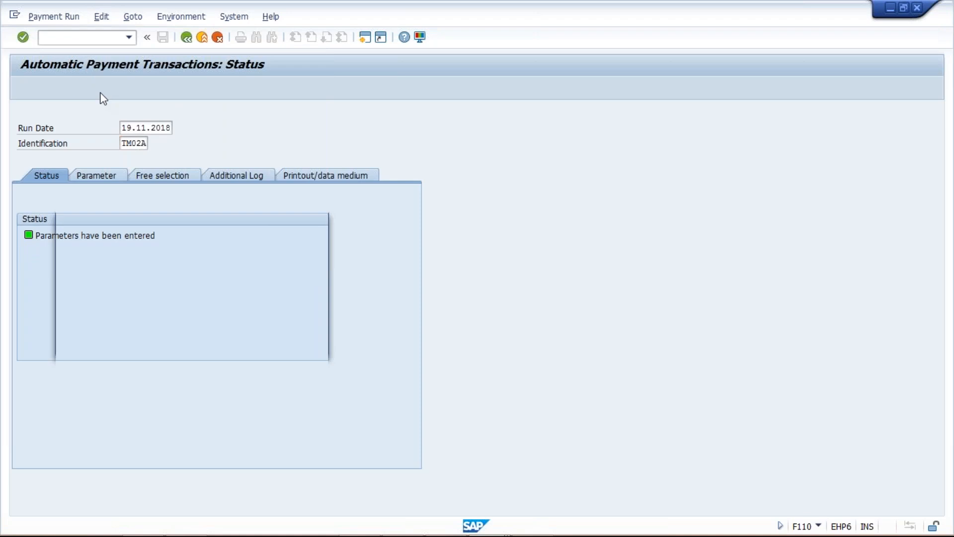
{"action": "left_click", "coordinate": [303, 342]}
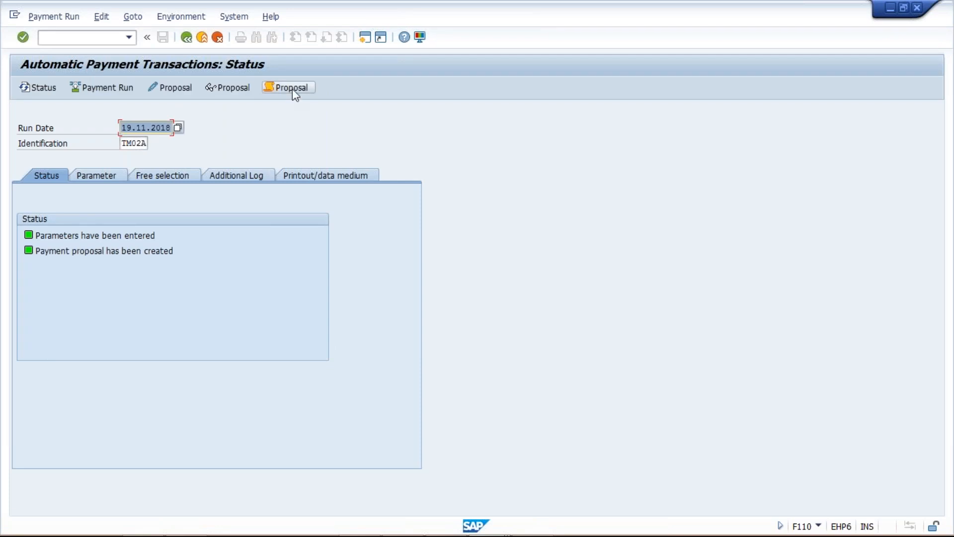
{"action": "left_click", "coordinate": [293, 89]}
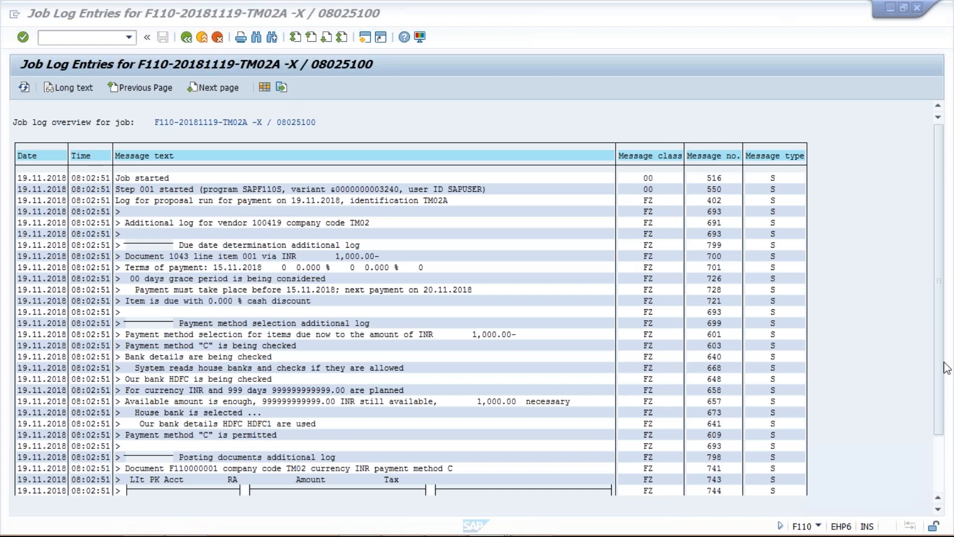
{"action": "left_click", "coordinate": [377, 452]}
{"action": "scroll", "coordinate": [379, 454], "scroll_direction": "down", "scroll_amount": 3}
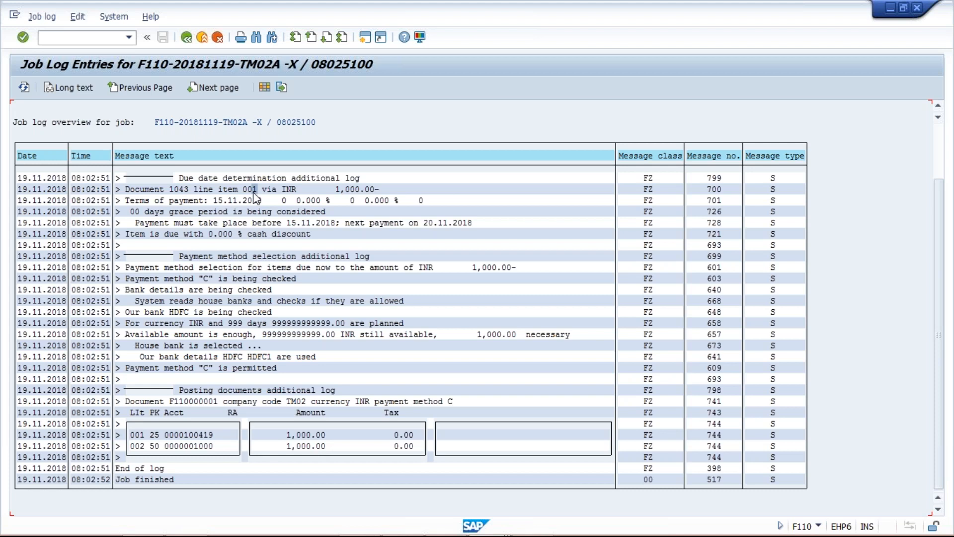
{"action": "left_click", "coordinate": [265, 200]}
Switch to the Excel workbook and fill row 5 with APP C, DOC. XX, VENDR C and RESULT RUN SUC.
{"action": "mouse_move", "coordinate": [546, 527]}
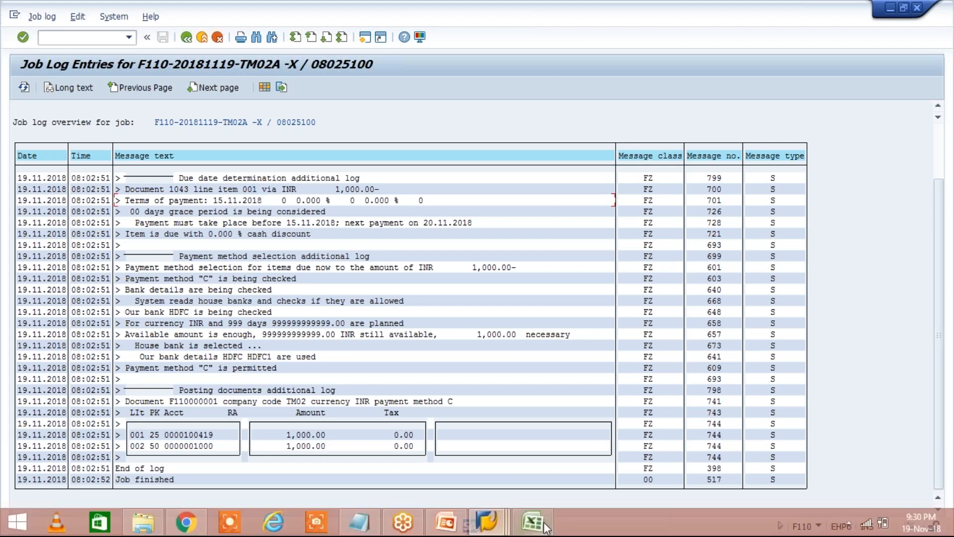
{"action": "left_click", "coordinate": [533, 521]}
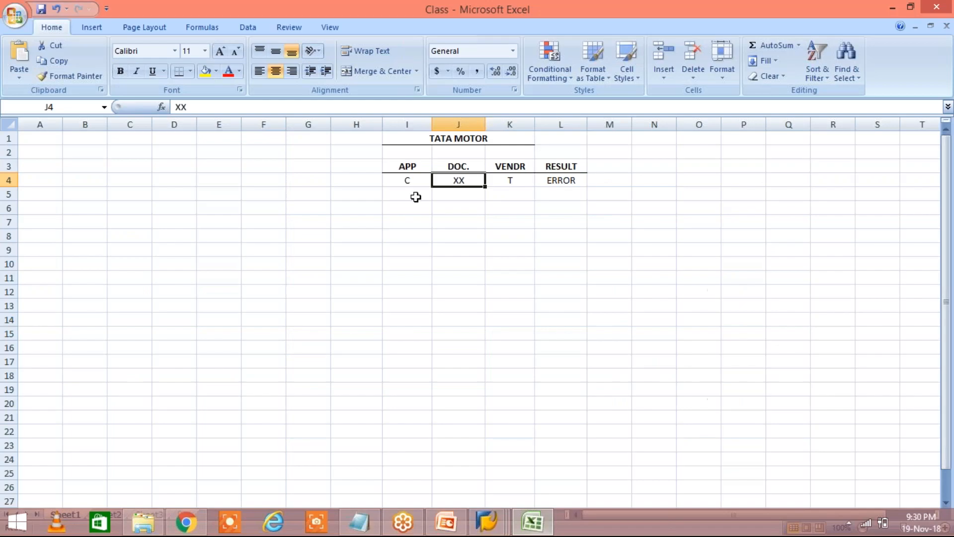
{"action": "left_click", "coordinate": [415, 197]}
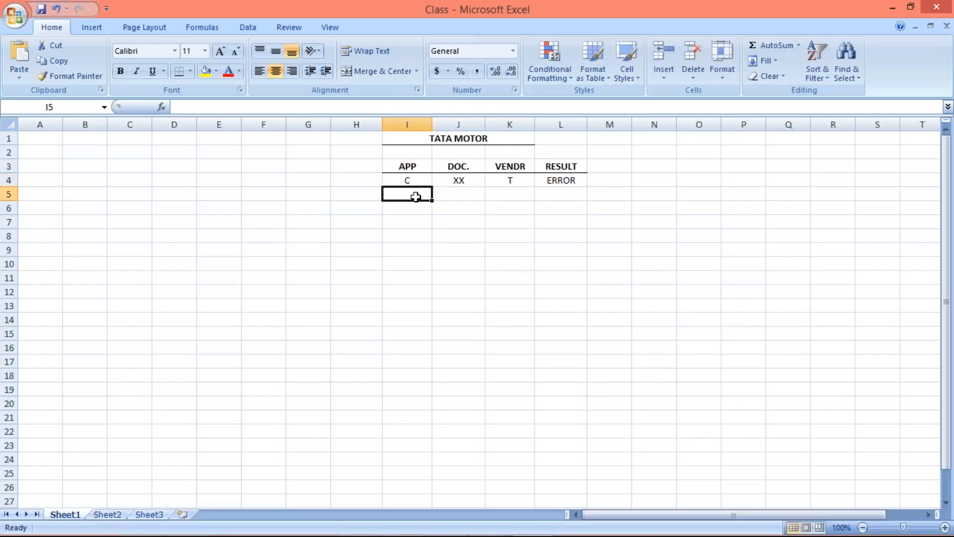
{"action": "type", "text": "C"}
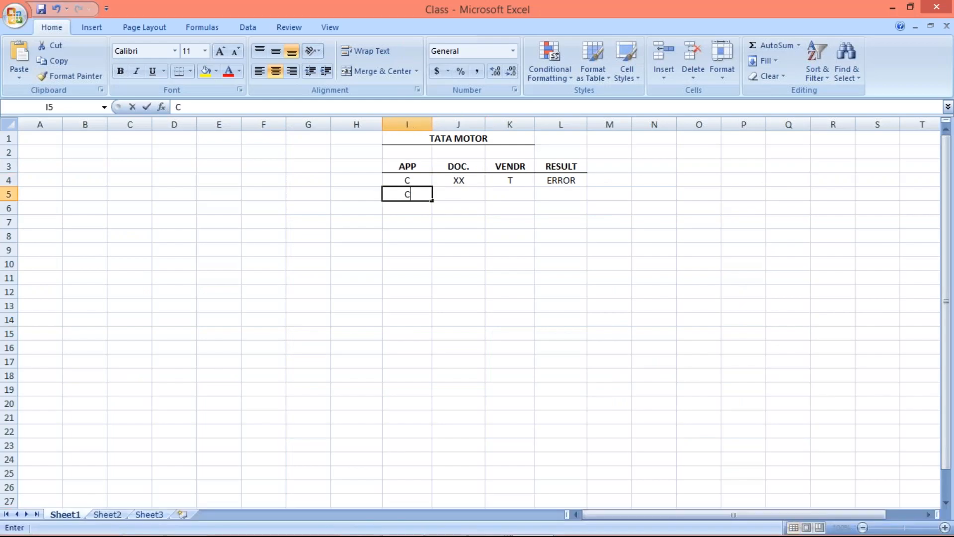
{"action": "key", "text": "Tab"}
{"action": "type", "text": "X"}
{"action": "key", "text": "Tab"}
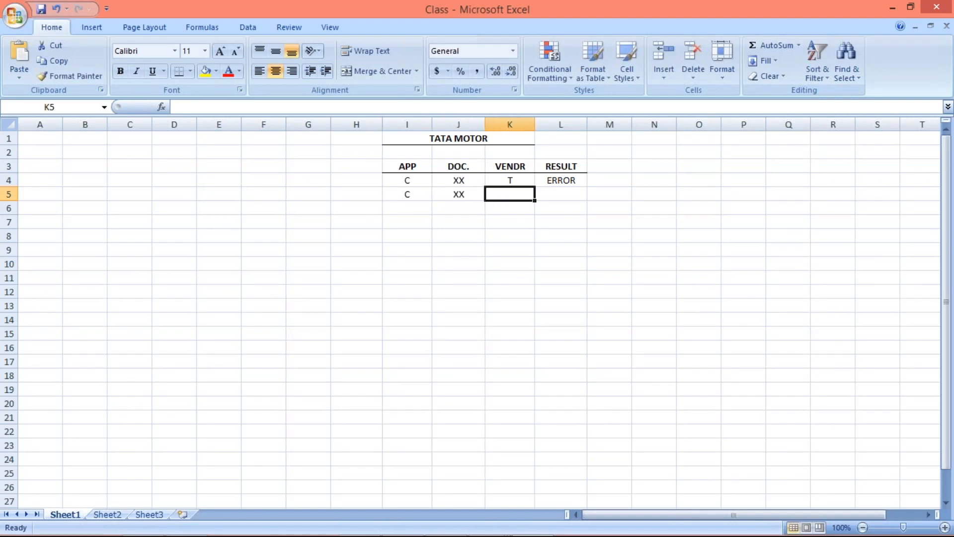
{"action": "type", "text": "C"}
{"action": "key", "text": "Tab"}
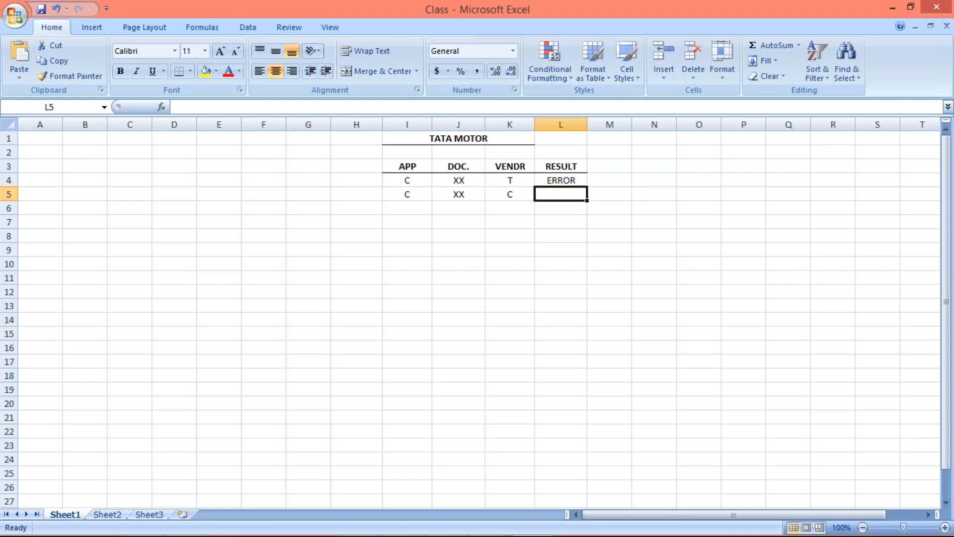
{"action": "type", "text": "RUN S"}
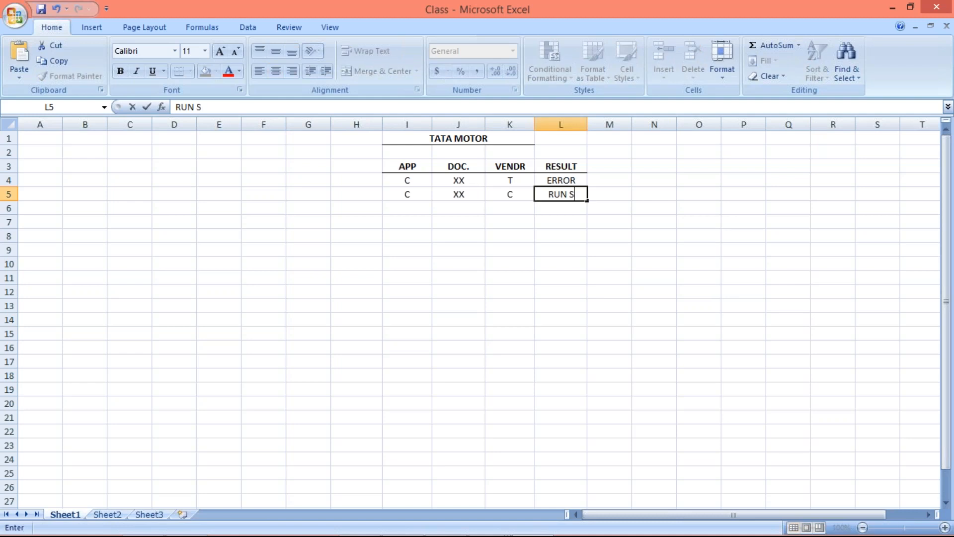
{"action": "type", "text": "UC."}
{"action": "key", "text": "Return"}
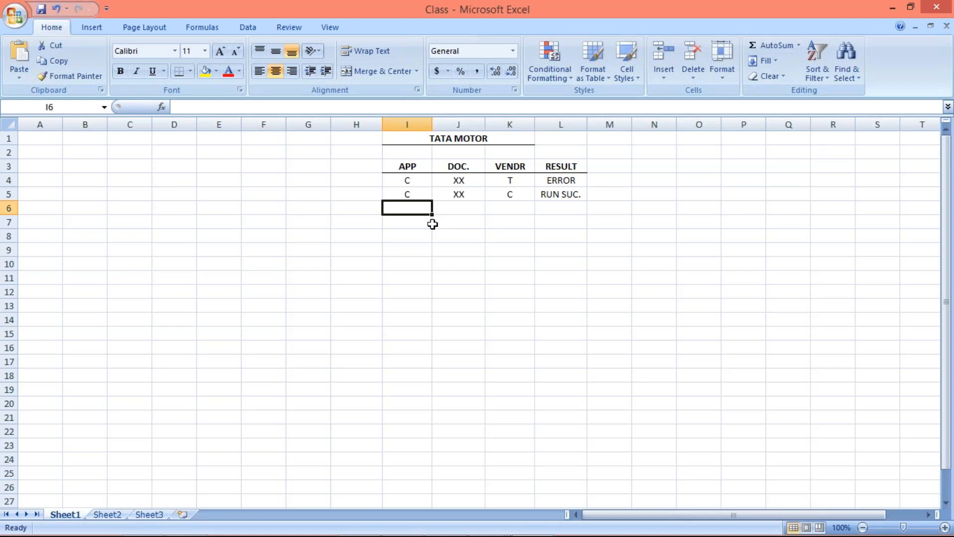
Enter the third scenario in row 6 with APP C, DOC. T and VENDR C.
{"action": "key", "text": "alt"}
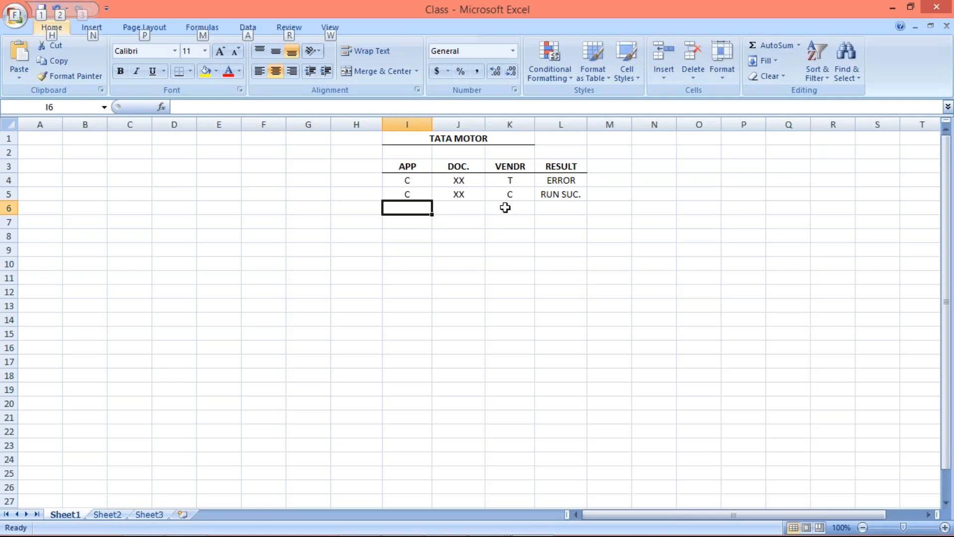
{"action": "key", "text": "alt"}
{"action": "left_click", "coordinate": [505, 208]}
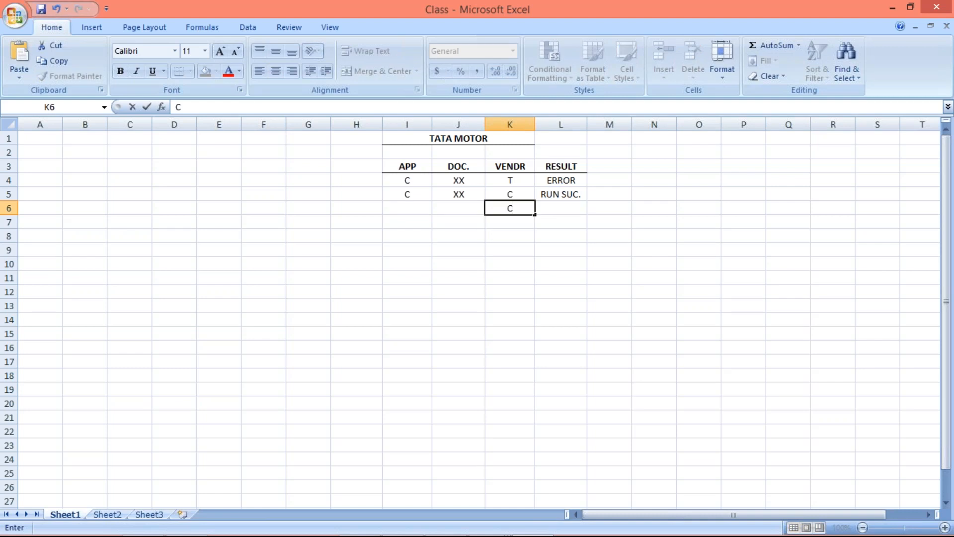
{"action": "key", "text": "Left"}
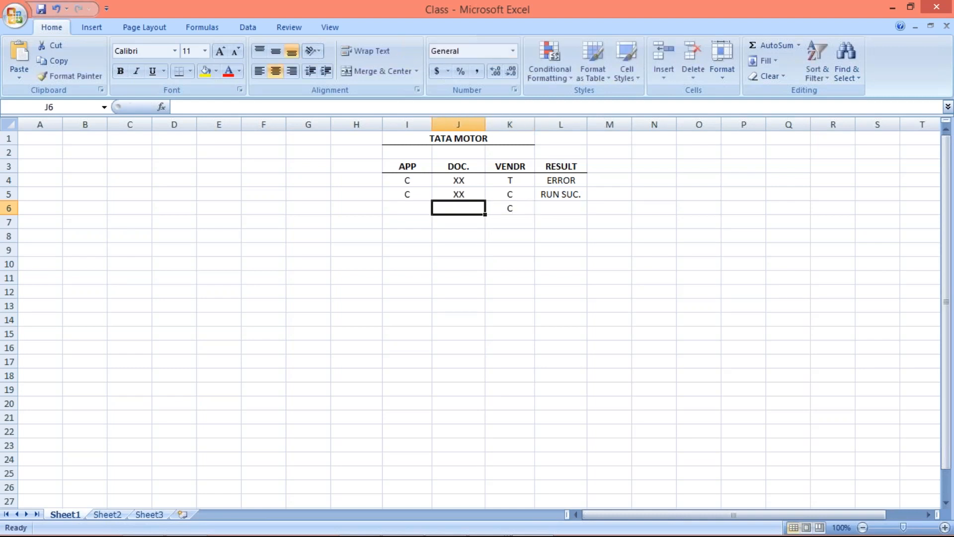
{"action": "type", "text": "T"}
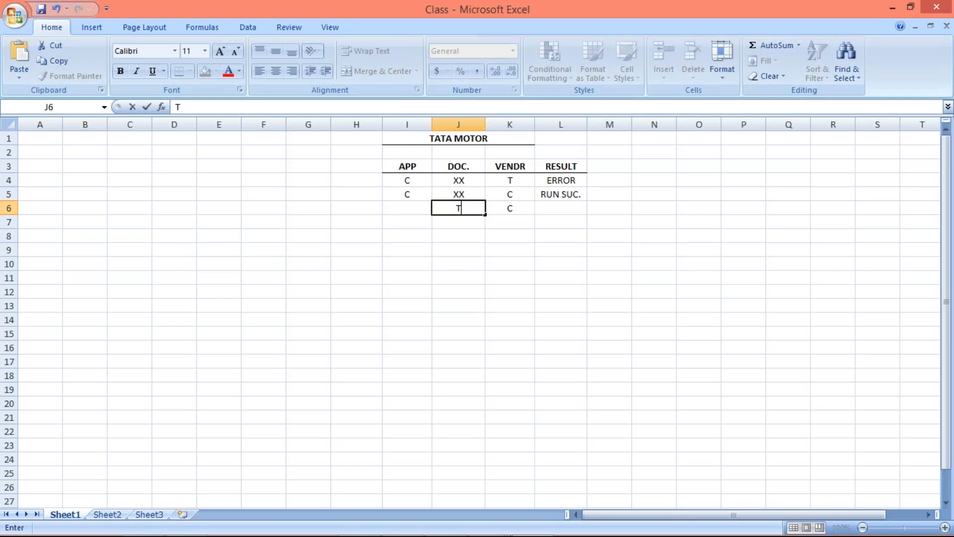
{"action": "key", "text": "Left"}
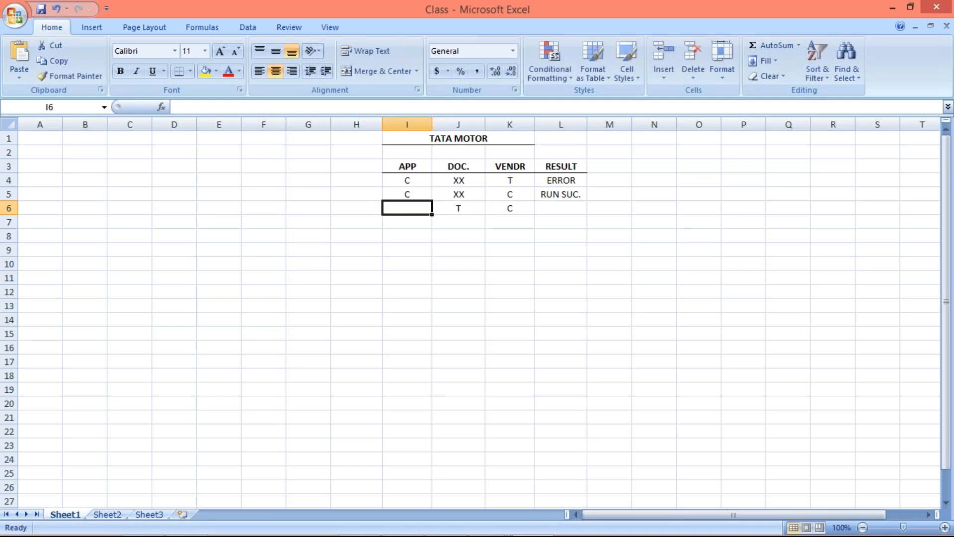
{"action": "type", "text": "T"}
{"action": "key", "text": "BackSpace"}
{"action": "type", "text": "C"}
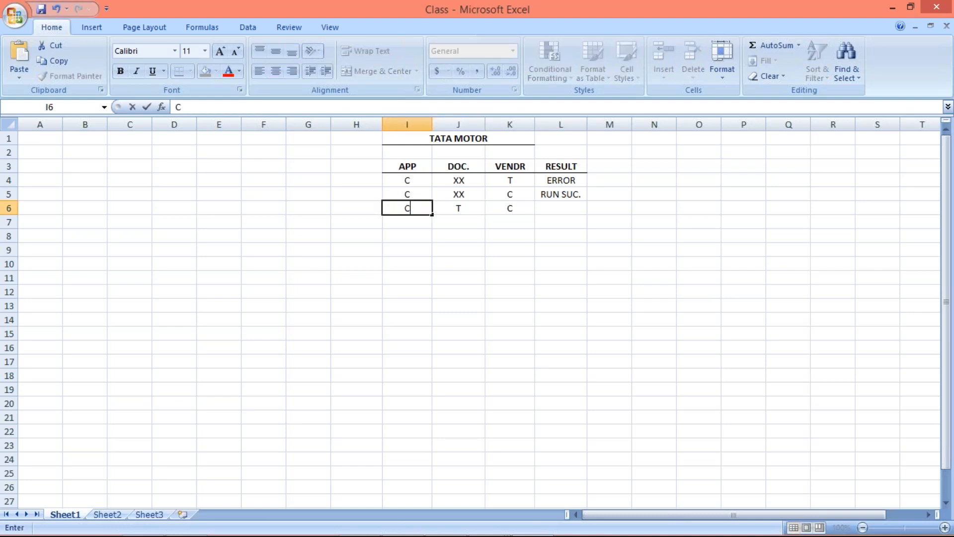
{"action": "key", "text": "Return"}
{"action": "left_click", "coordinate": [412, 206]}
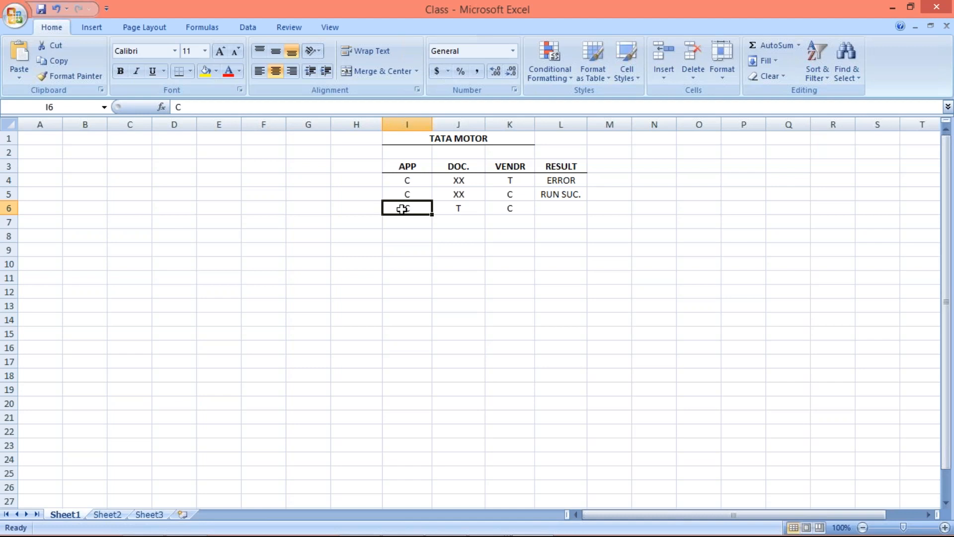
{"action": "left_click", "coordinate": [452, 209]}
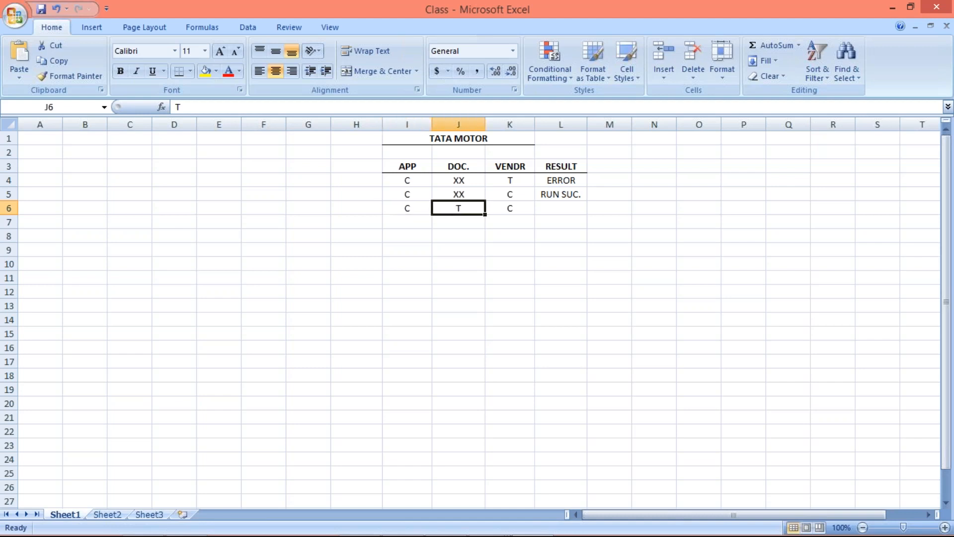
{"action": "left_click", "coordinate": [506, 209]}
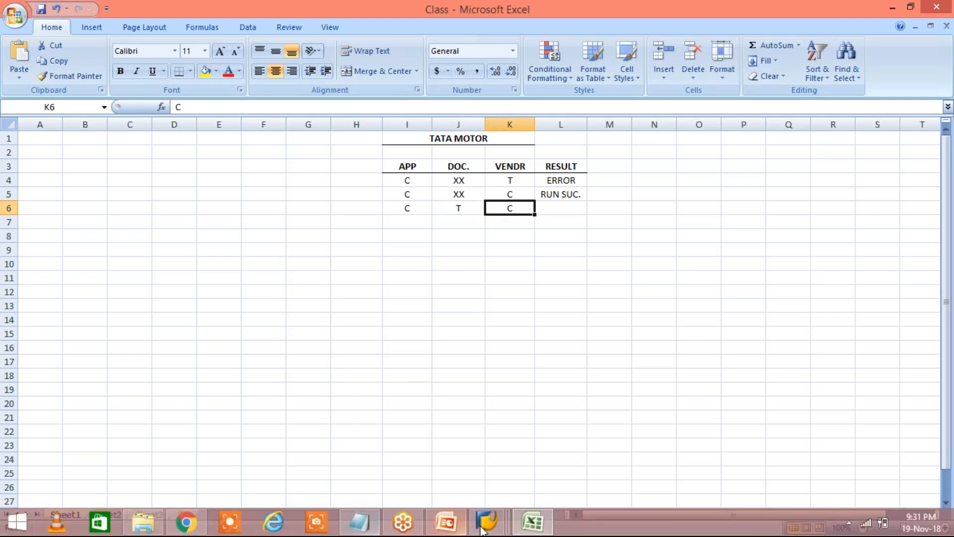
Switch to the vendor change session in SAP and save the company code payment transactions with payment method C.
{"action": "mouse_move", "coordinate": [487, 524]}
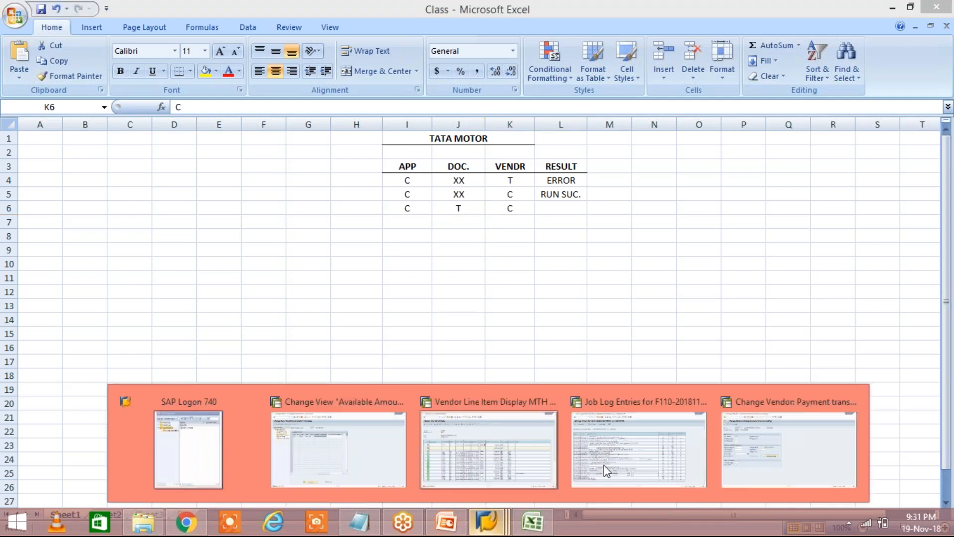
{"action": "left_click", "coordinate": [791, 449]}
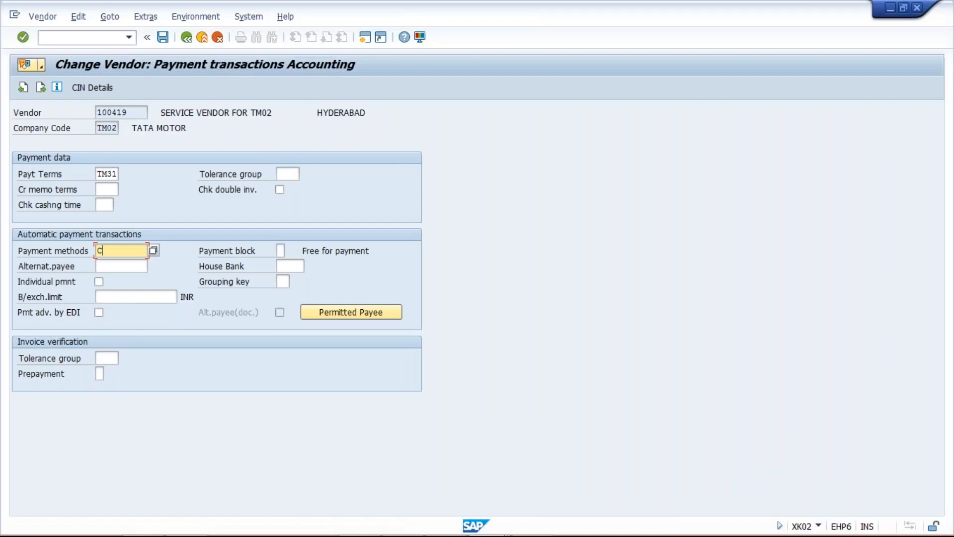
{"action": "key", "text": "Return"}
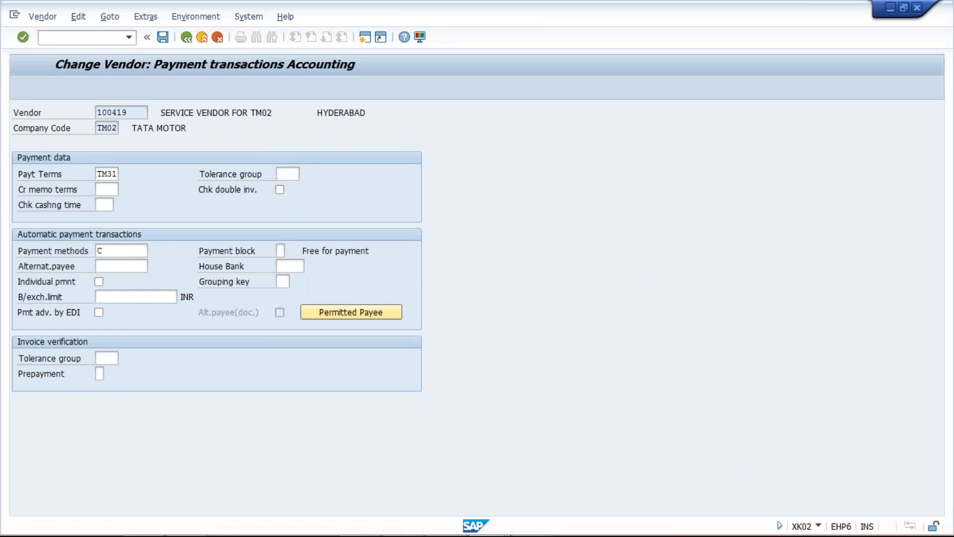
{"action": "key", "text": "ctrl+s"}
In the vendor line item display, set payment method T on the open KR invoice dated 15.11.2018, save it and refresh the list.
{"action": "mouse_move", "coordinate": [420, 508]}
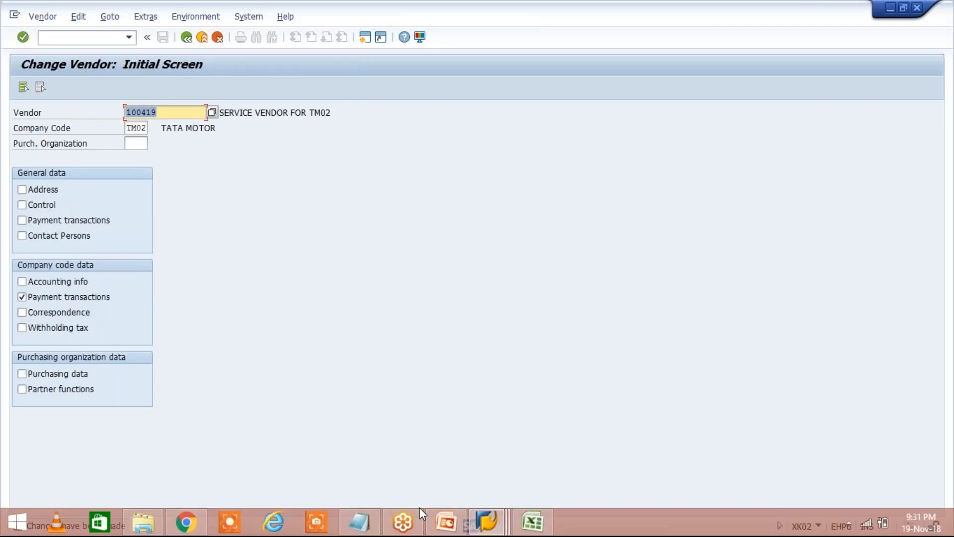
{"action": "left_click", "coordinate": [497, 529]}
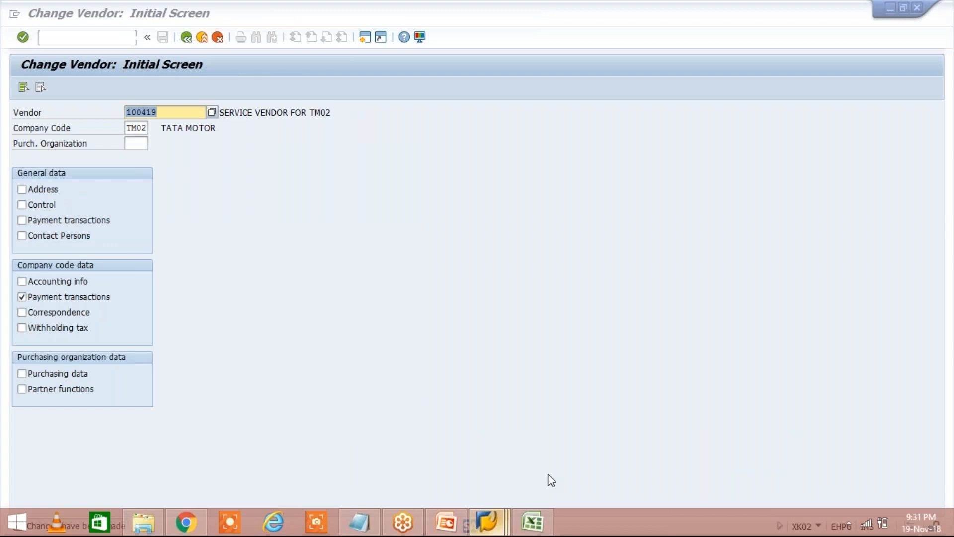
{"action": "left_click", "coordinate": [537, 457]}
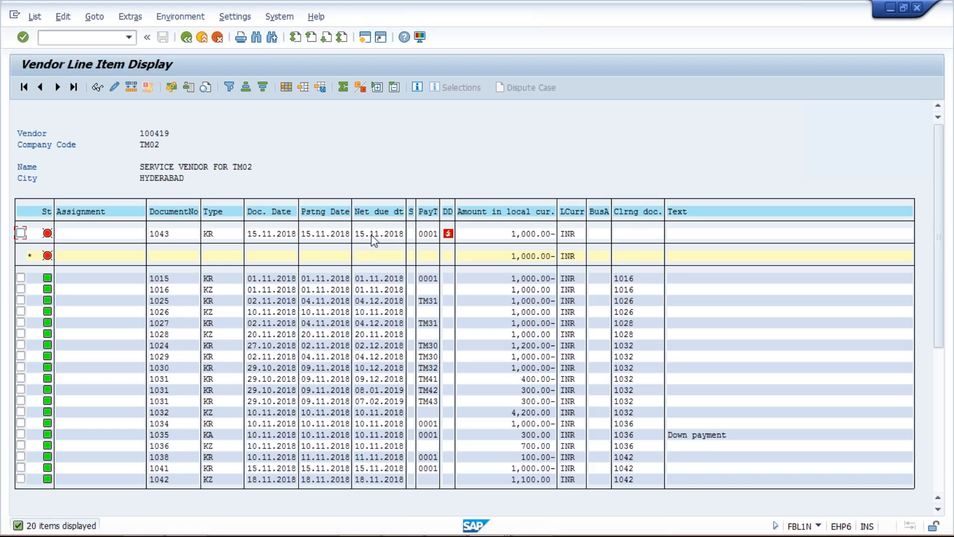
{"action": "double_click", "coordinate": [371, 236]}
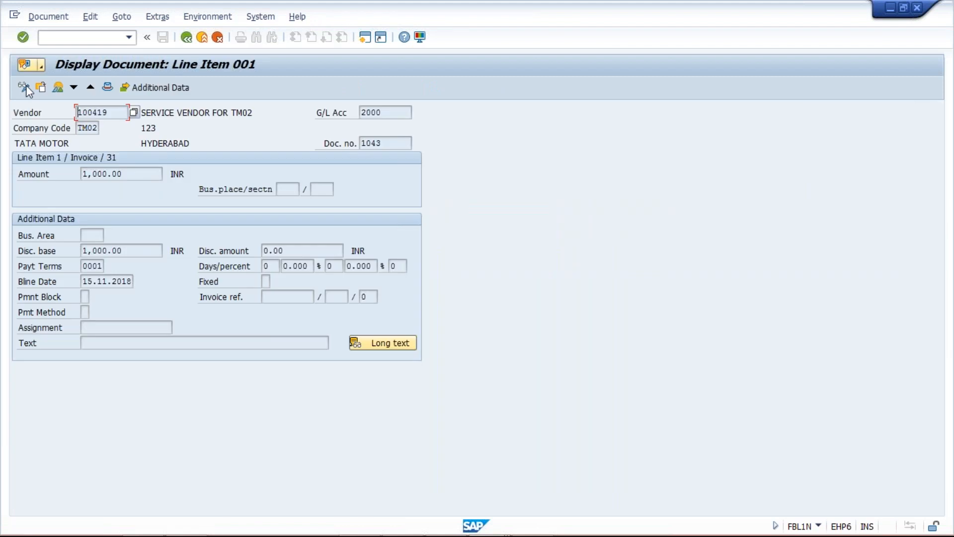
{"action": "left_click", "coordinate": [25, 88]}
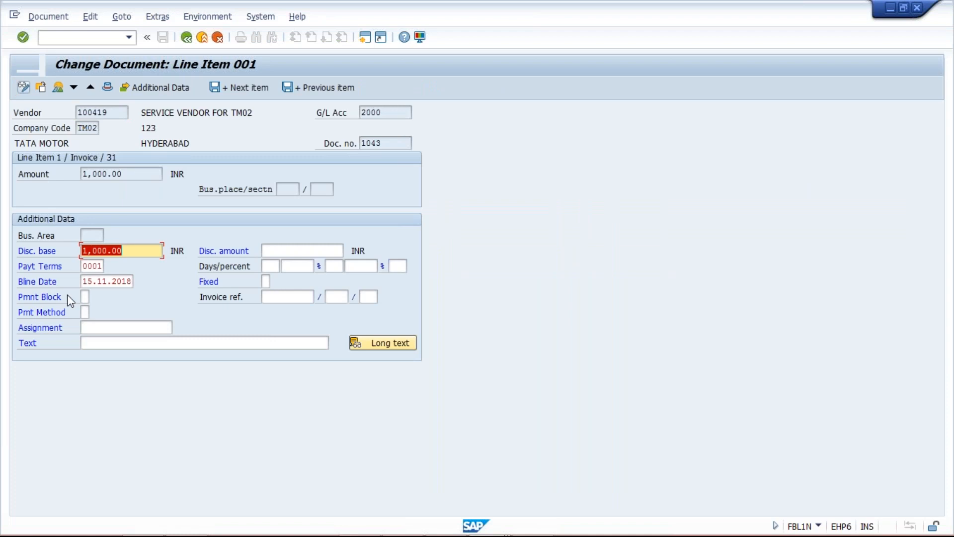
{"action": "left_click", "coordinate": [84, 312]}
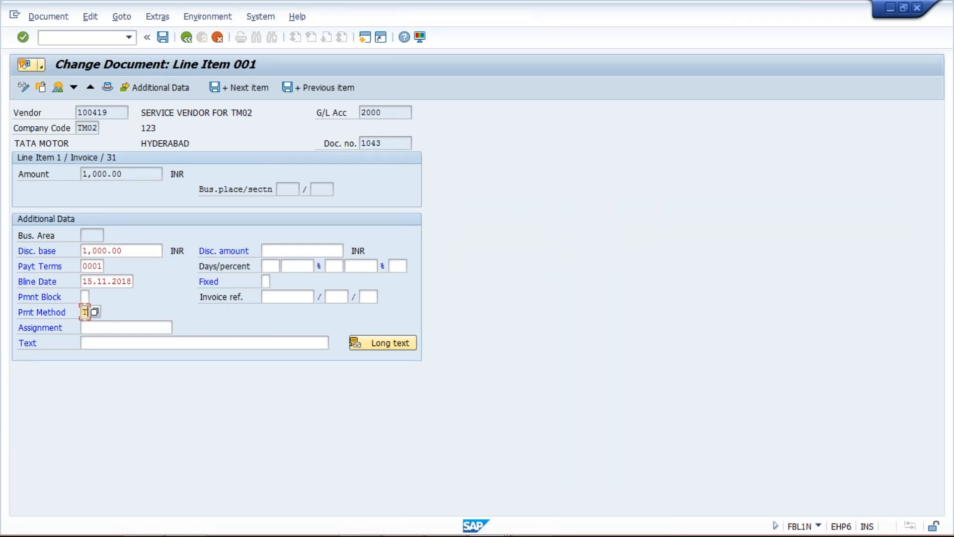
{"action": "type", "text": "T"}
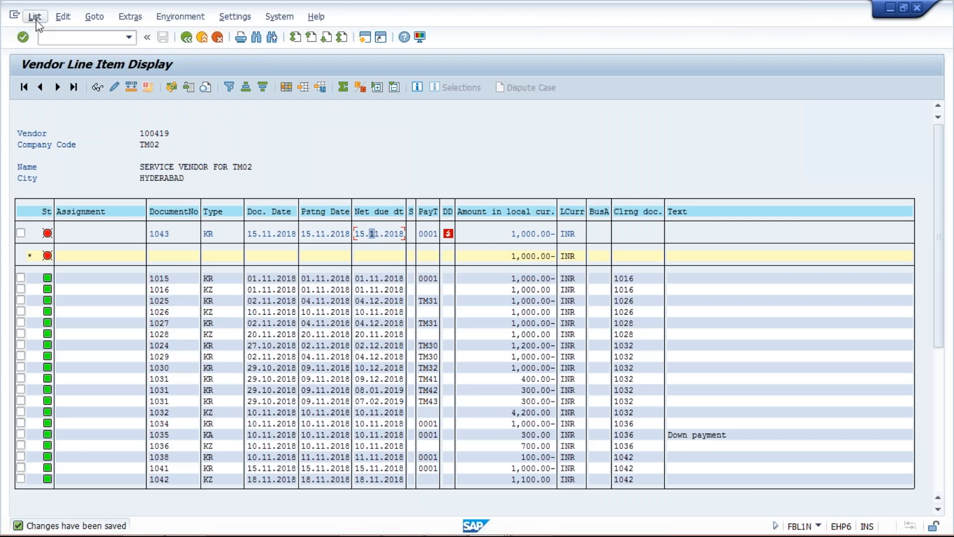
{"action": "left_click", "coordinate": [35, 18]}
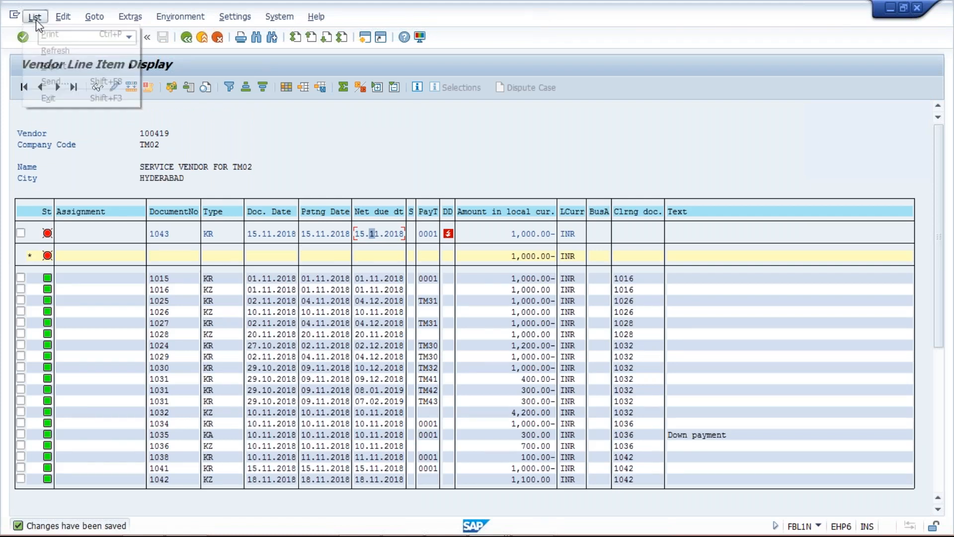
{"action": "left_click", "coordinate": [49, 52]}
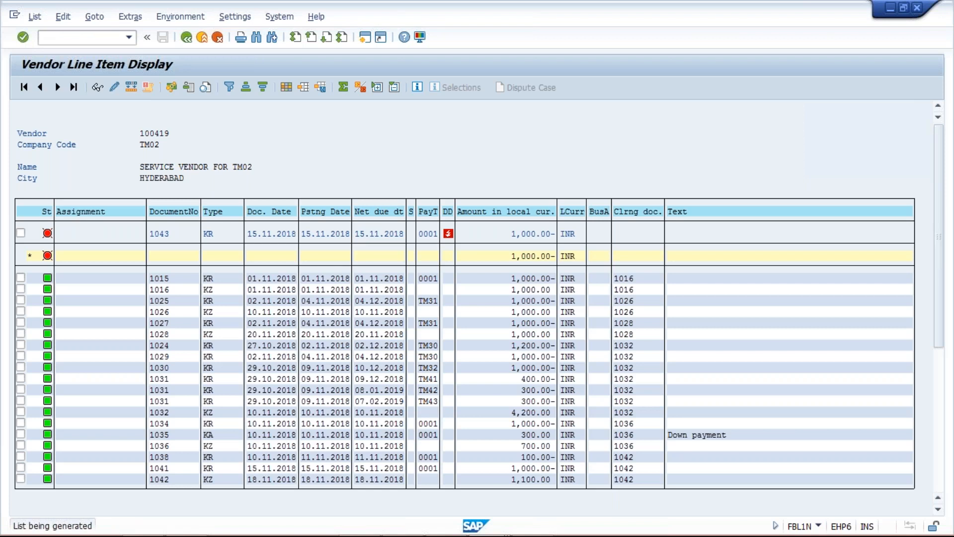
Switch to the F110 session, leave the job log and delete the existing payment proposal of run TM02A.
{"action": "mouse_move", "coordinate": [495, 532]}
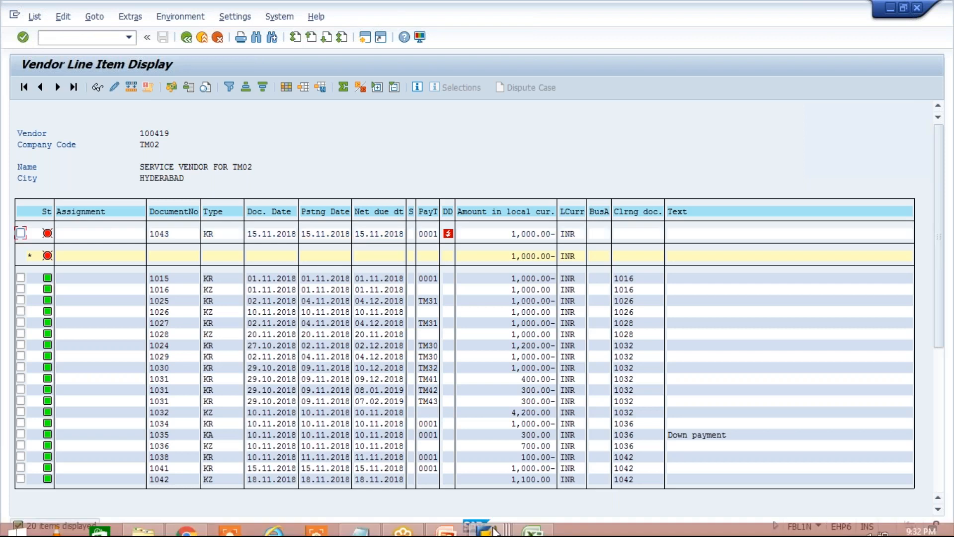
{"action": "left_click", "coordinate": [494, 530]}
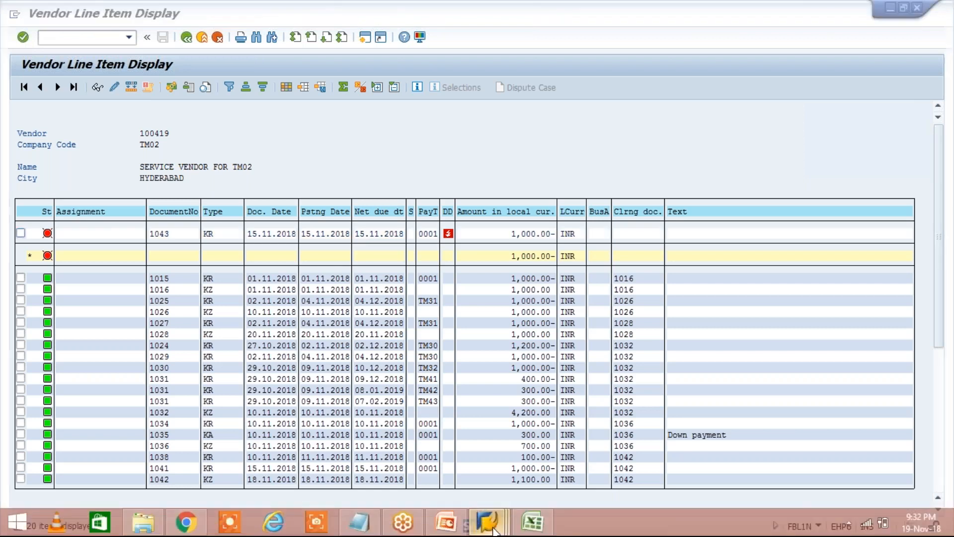
{"action": "mouse_move", "coordinate": [495, 531]}
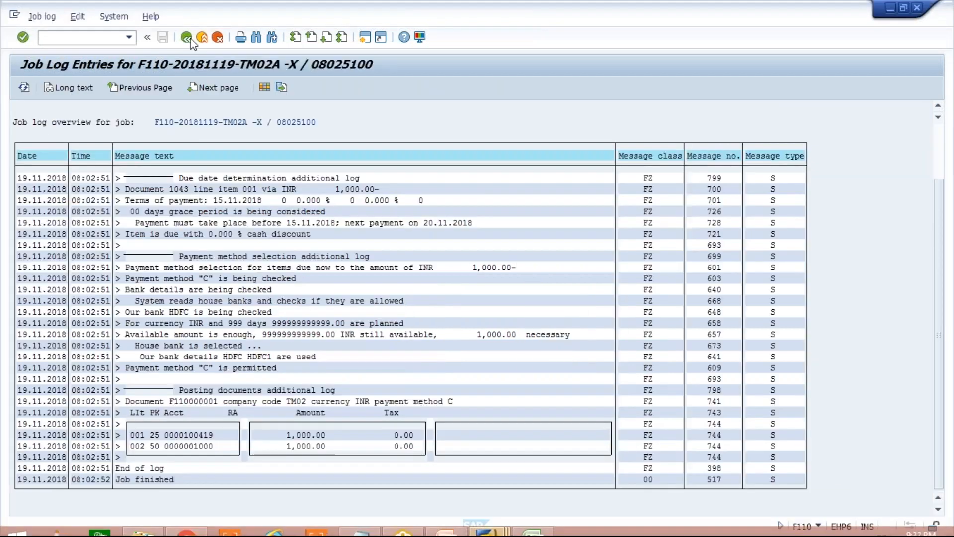
{"action": "left_click", "coordinate": [187, 37]}
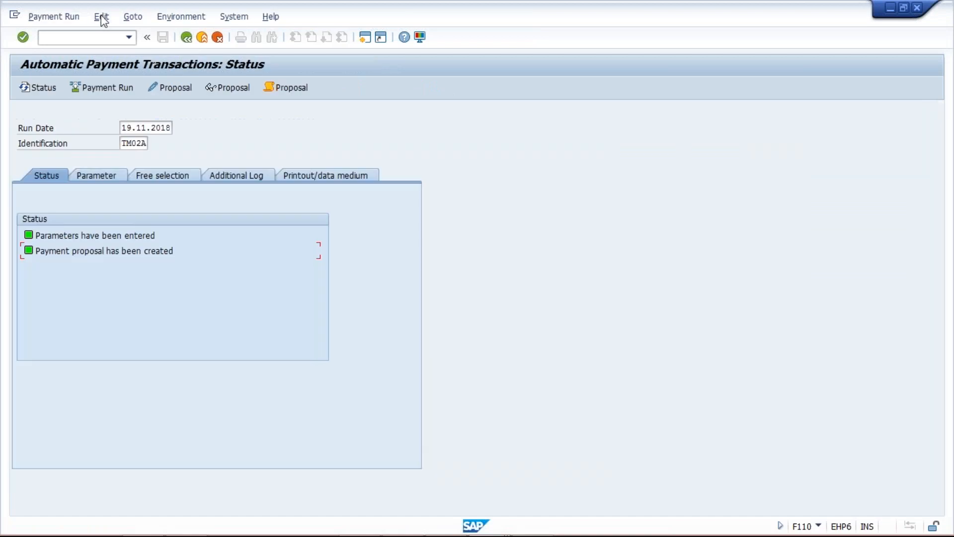
{"action": "left_click", "coordinate": [101, 16]}
{"action": "mouse_move", "coordinate": [110, 49]}
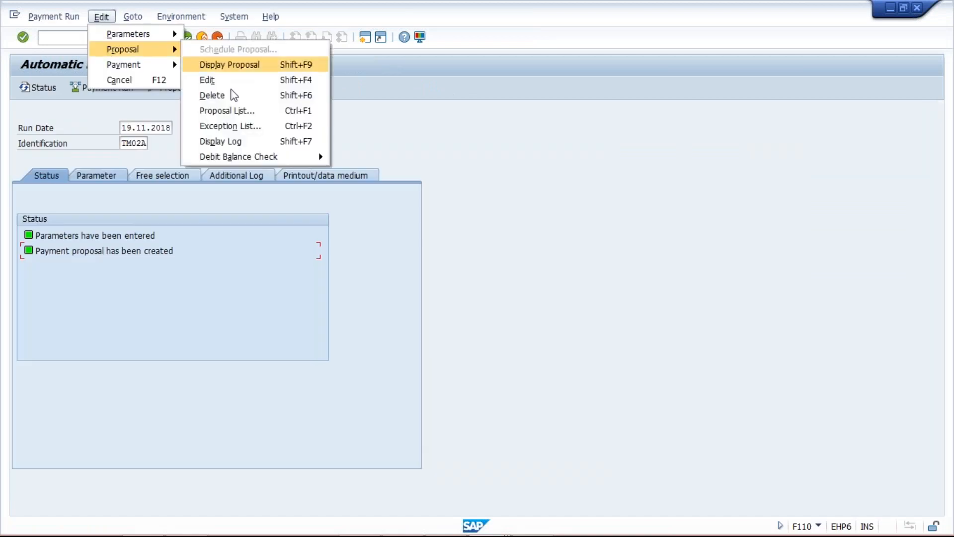
{"action": "left_click", "coordinate": [228, 95]}
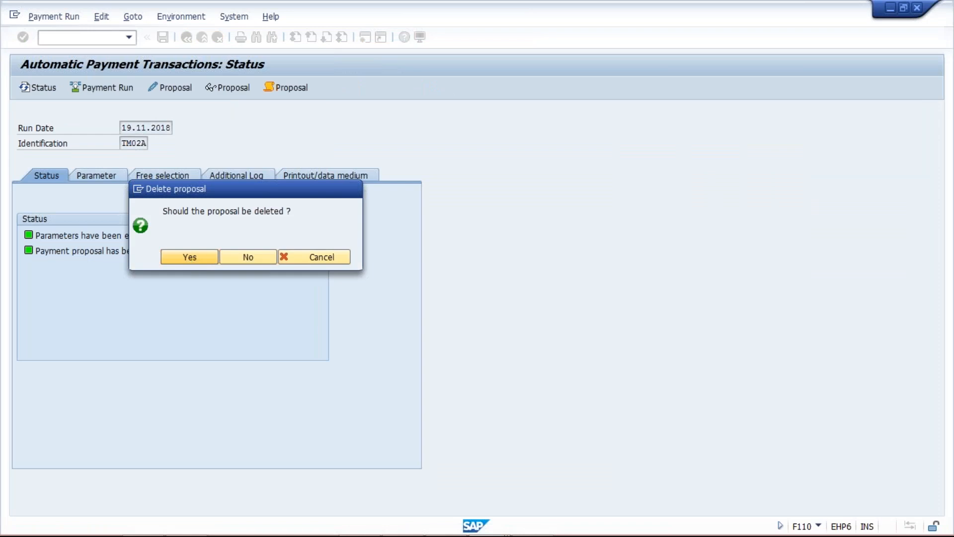
{"action": "left_click", "coordinate": [189, 256]}
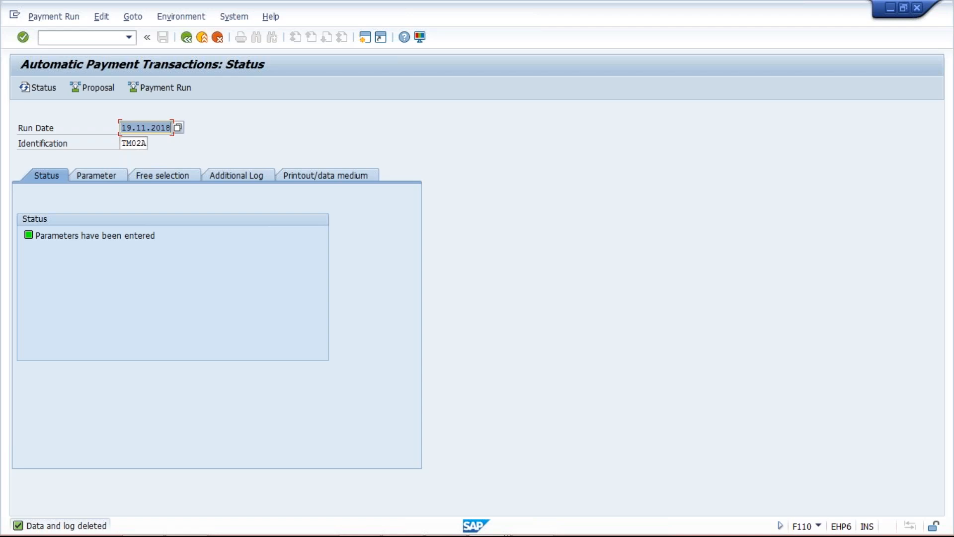
Schedule a new proposal for run TM02A with immediate start on 19.11.2018 and display its job log.
{"action": "left_click", "coordinate": [94, 92]}
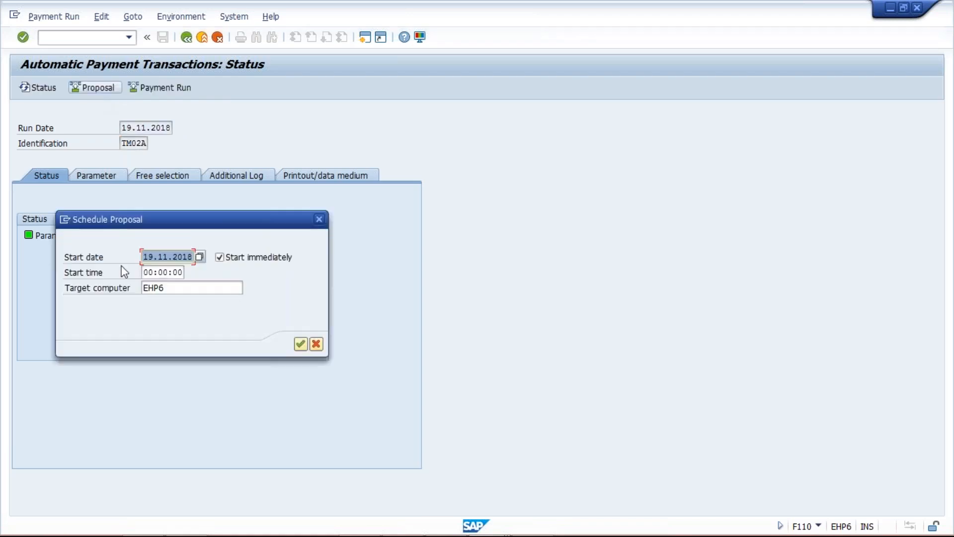
{"action": "key", "text": "Return"}
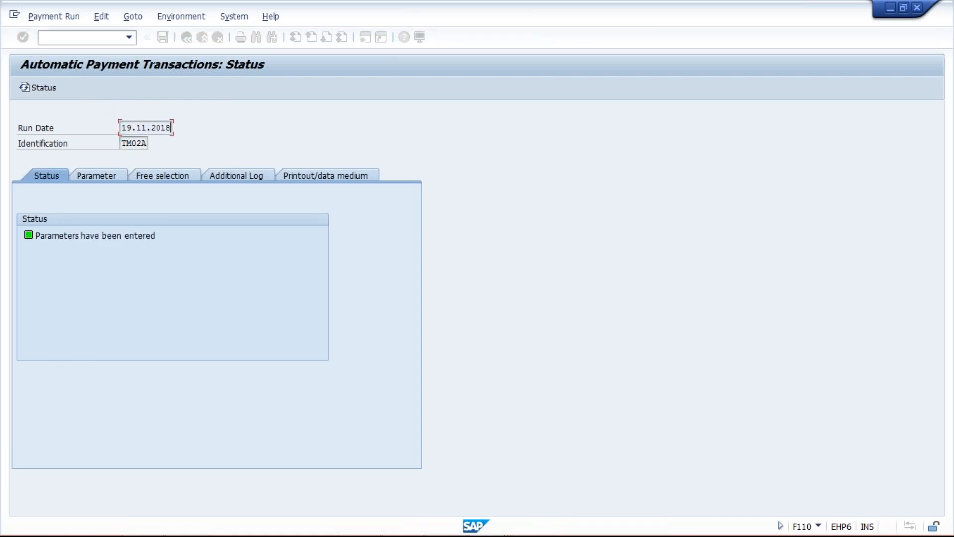
{"action": "key", "text": "Return"}
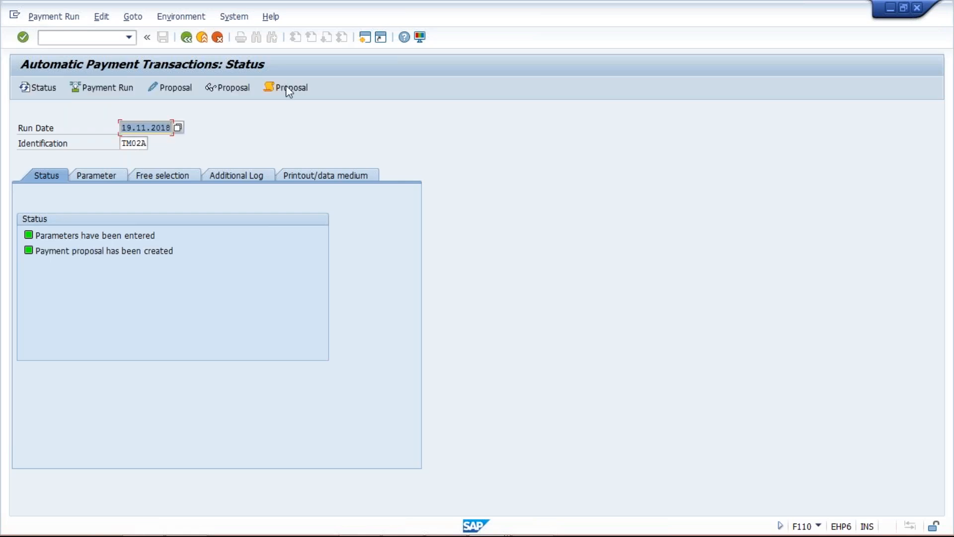
{"action": "left_click", "coordinate": [287, 87]}
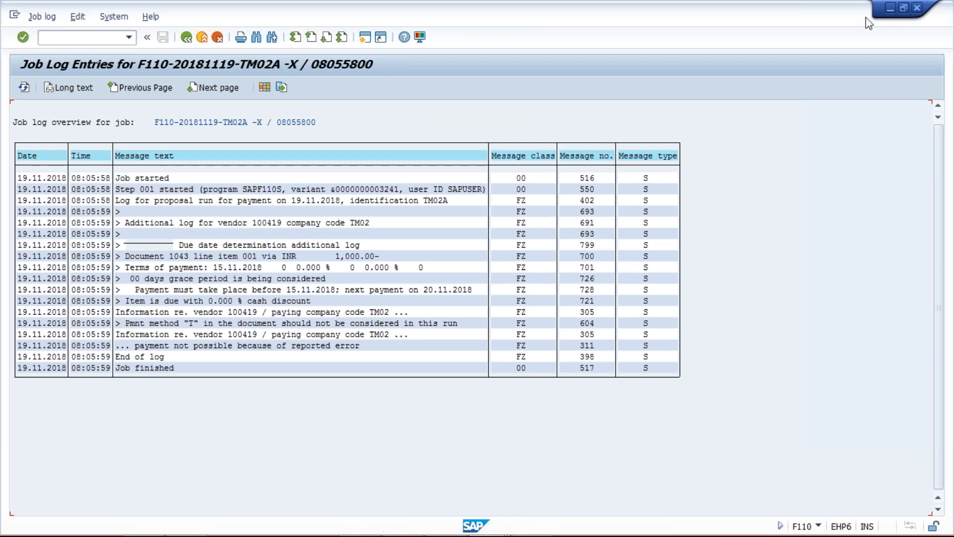
Switch to the Excel workbook and review the APP, DOC. and VENDR payment methods of the third scenario in row 6.
{"action": "key", "text": "F3"}
{"action": "key", "text": "alt+Tab"}
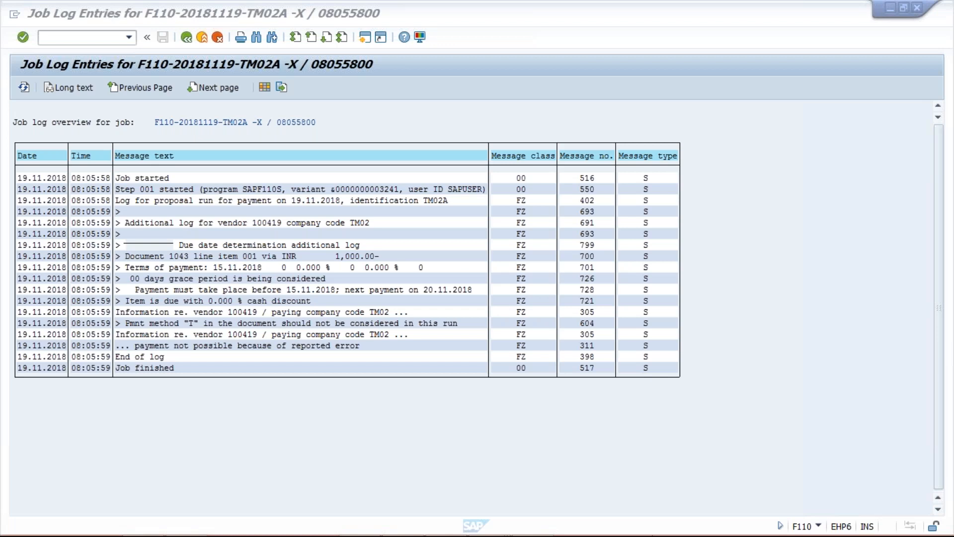
{"action": "mouse_move", "coordinate": [661, 528]}
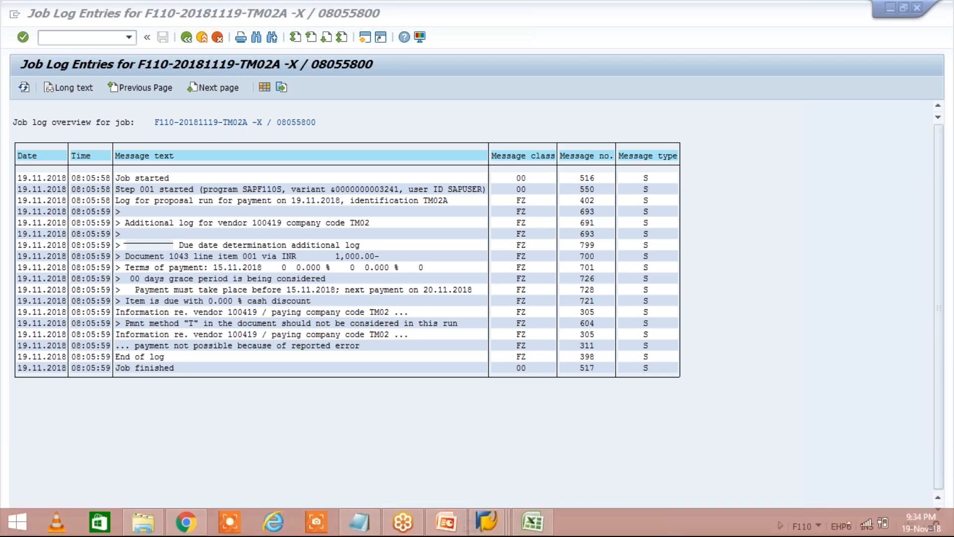
{"action": "mouse_move", "coordinate": [537, 521]}
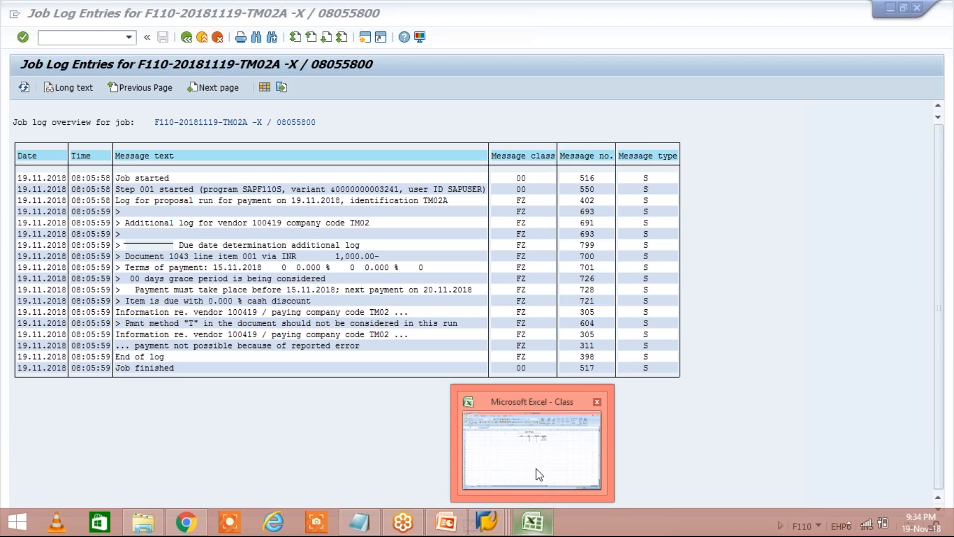
{"action": "mouse_move", "coordinate": [539, 474]}
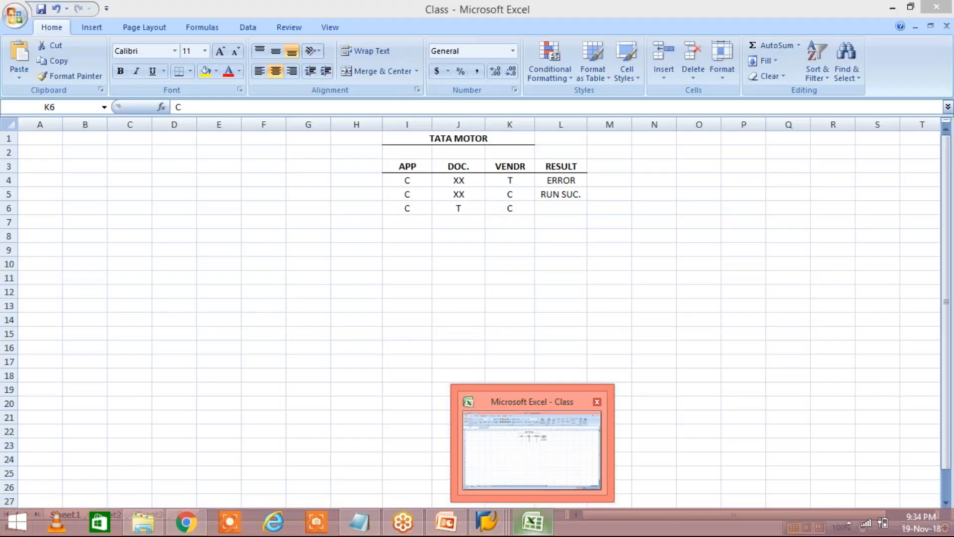
{"action": "left_click", "coordinate": [531, 449]}
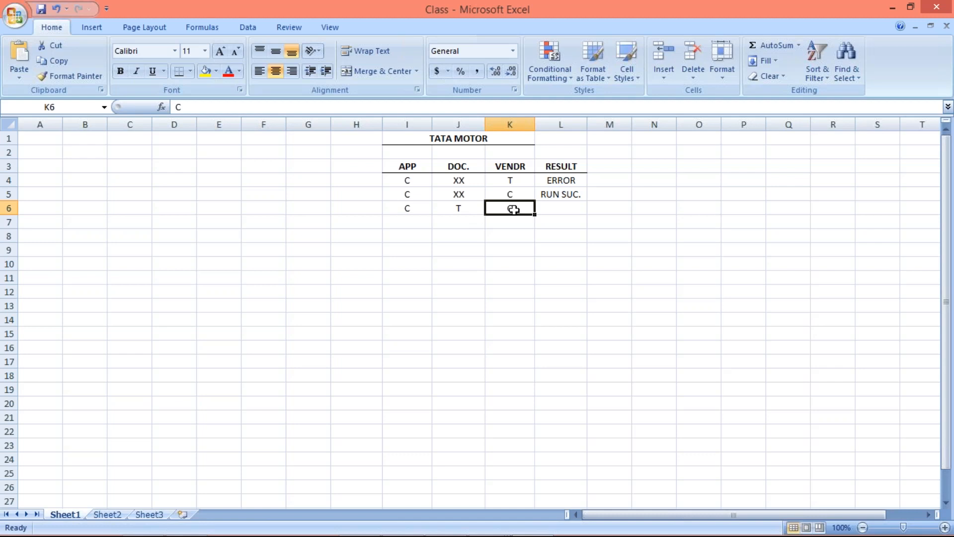
{"action": "left_click", "coordinate": [468, 208]}
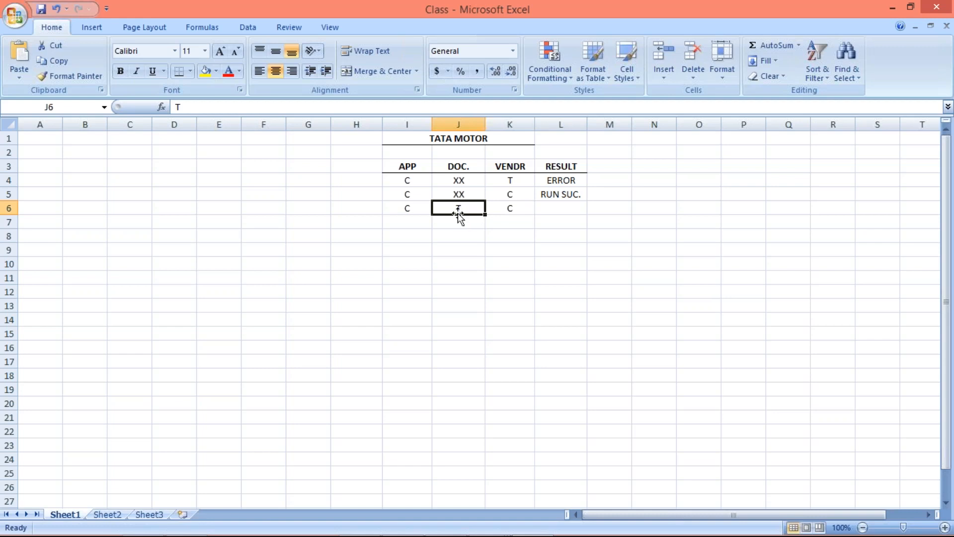
{"action": "left_click", "coordinate": [402, 208]}
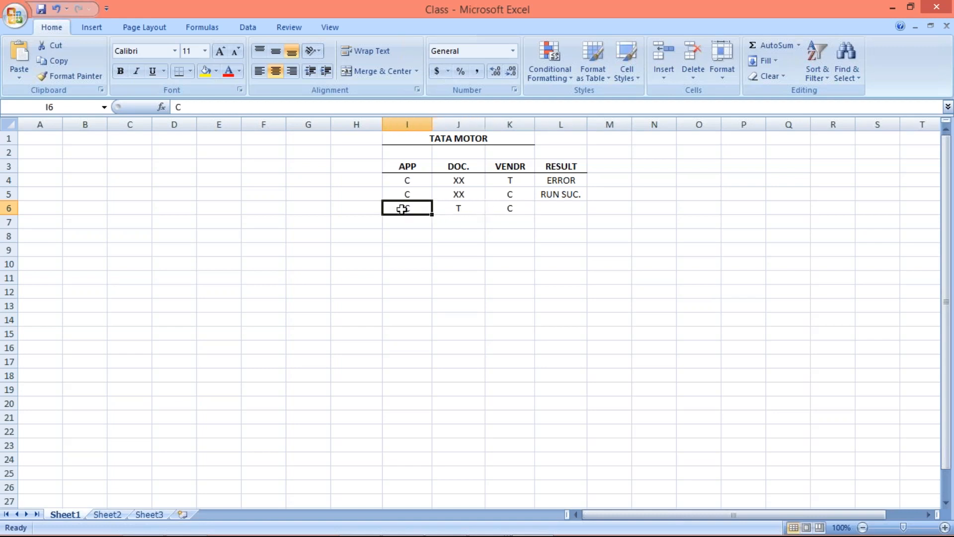
{"action": "left_click", "coordinate": [457, 211]}
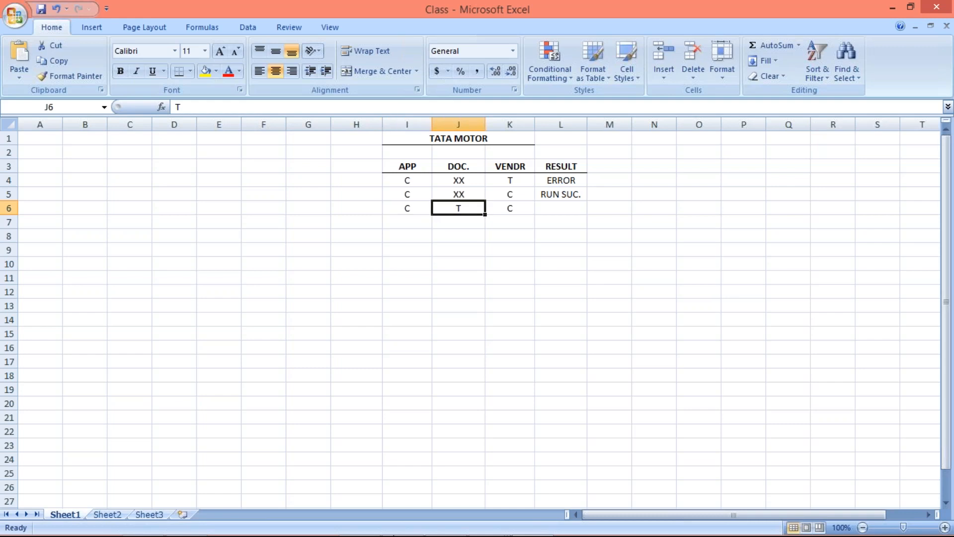
Switch to the SAP vendor line item display and check the amount of the open KR invoice.
{"action": "mouse_move", "coordinate": [489, 529]}
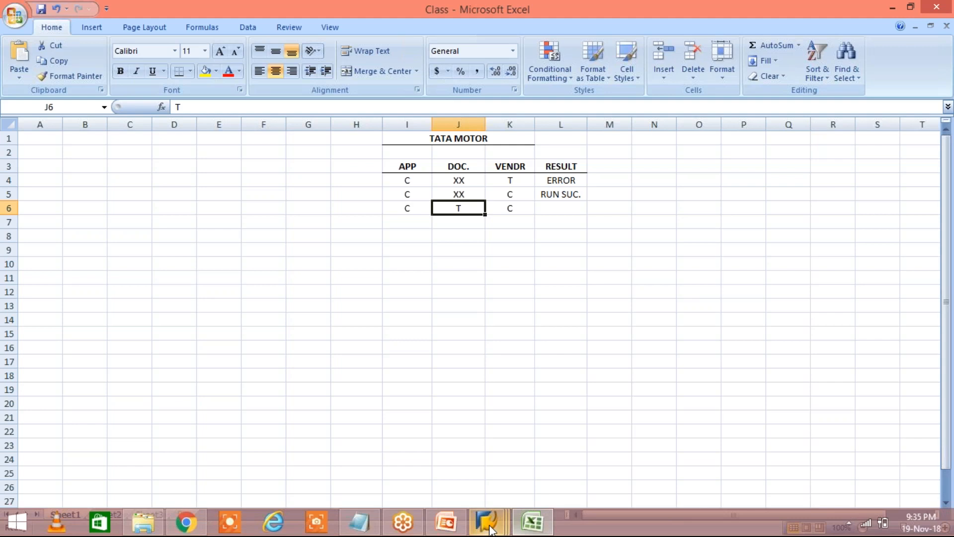
{"action": "left_click", "coordinate": [489, 527]}
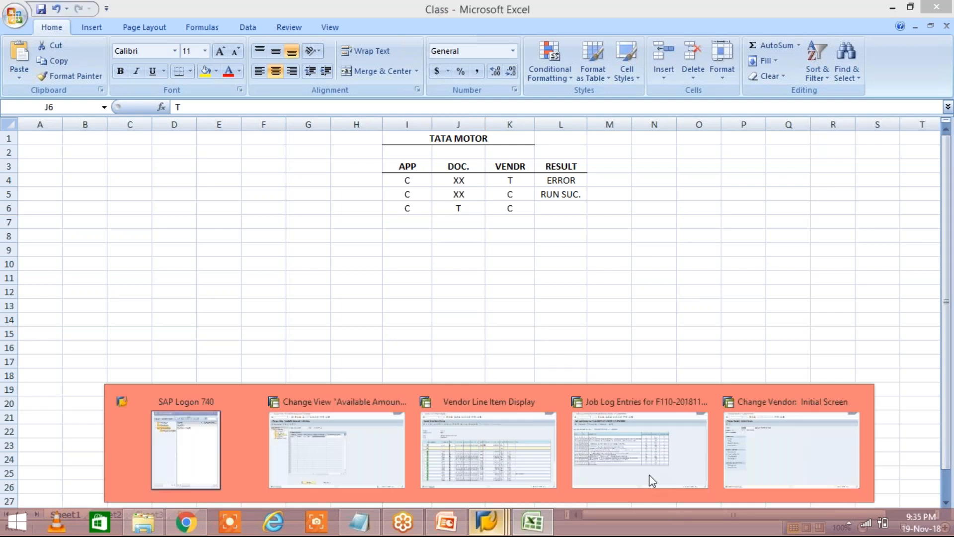
{"action": "left_click", "coordinate": [531, 462]}
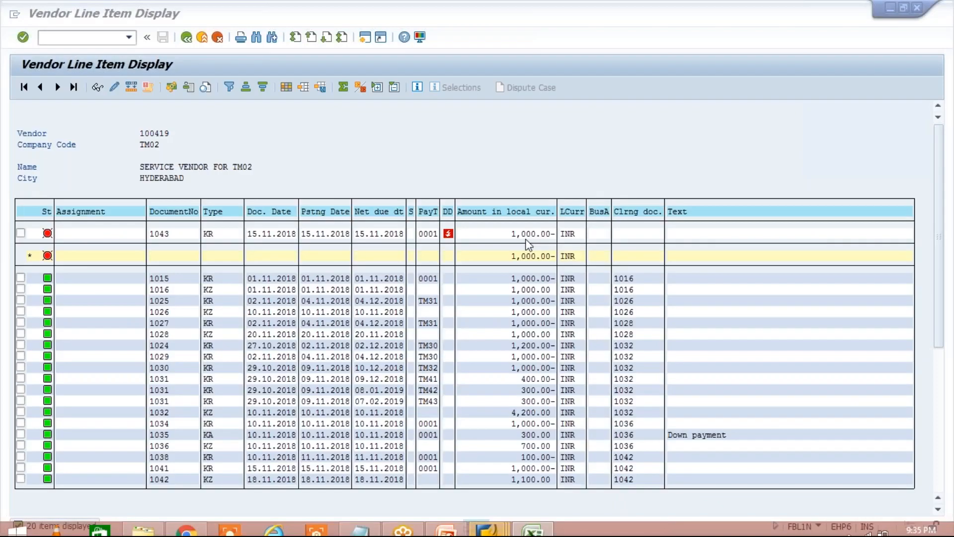
{"action": "left_click", "coordinate": [525, 234]}
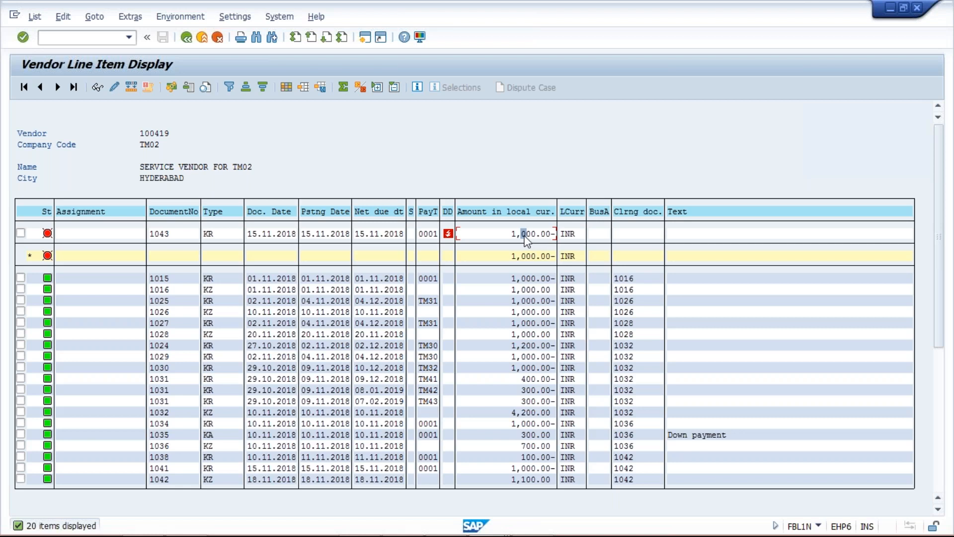
Return to the Excel workbook and compare the APP and DOC. methods in row 6 with the vendor method.
{"action": "key", "text": "alt+Tab"}
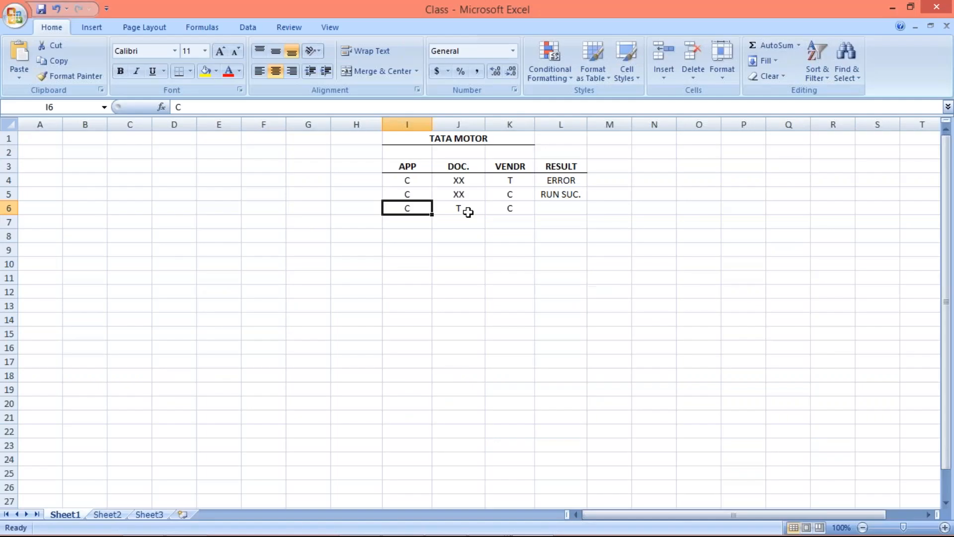
{"action": "left_click", "coordinate": [467, 212]}
{"action": "left_click", "coordinate": [421, 207]}
{"action": "left_click", "coordinate": [445, 207]}
{"action": "left_click", "coordinate": [416, 209]}
{"action": "left_click", "coordinate": [462, 207]}
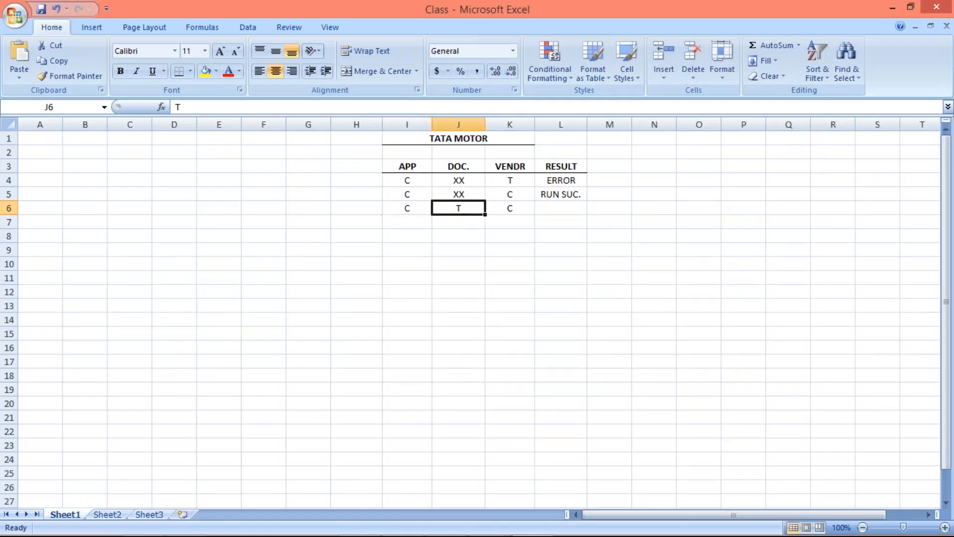
{"action": "left_click", "coordinate": [520, 208]}
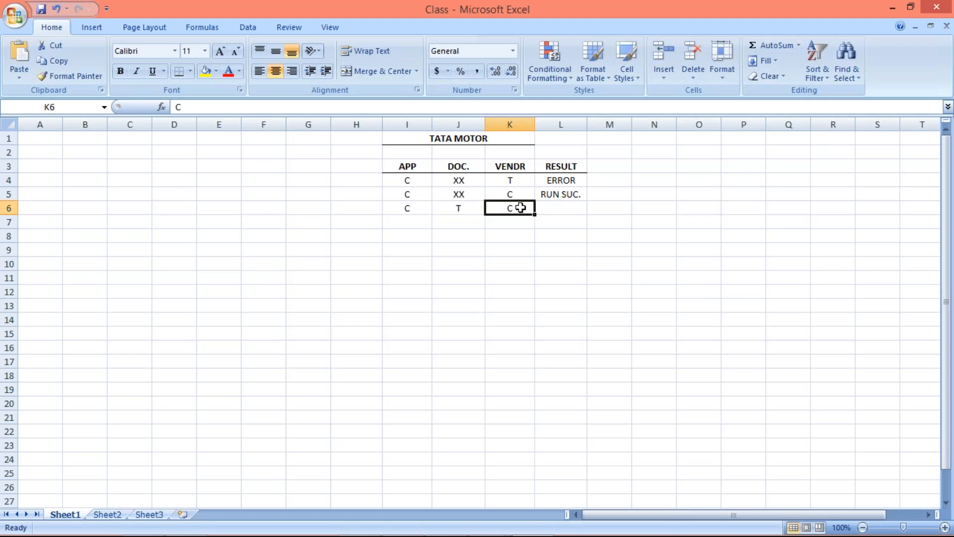
Record ERROR as the result of the third payment method scenario in cell L6.
{"action": "left_click", "coordinate": [462, 209]}
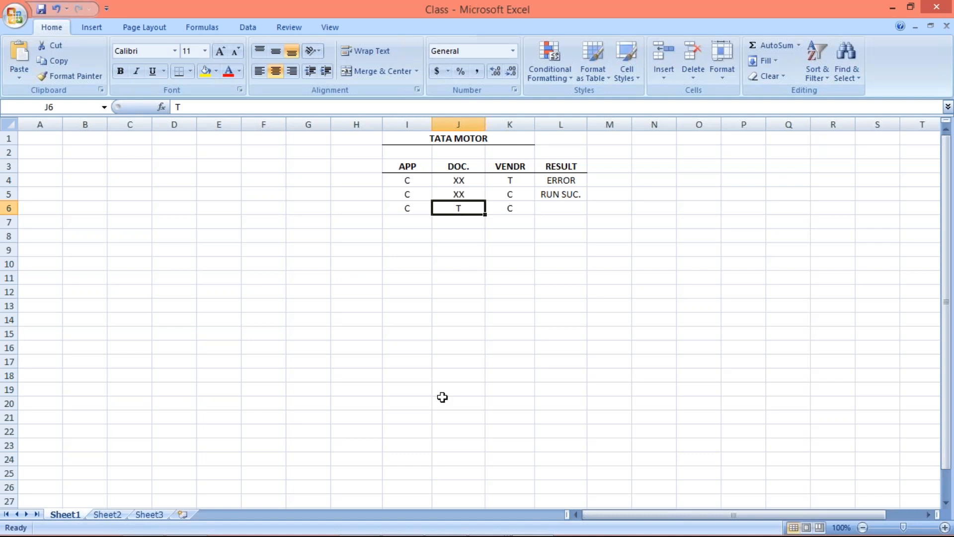
{"action": "mouse_move", "coordinate": [434, 536]}
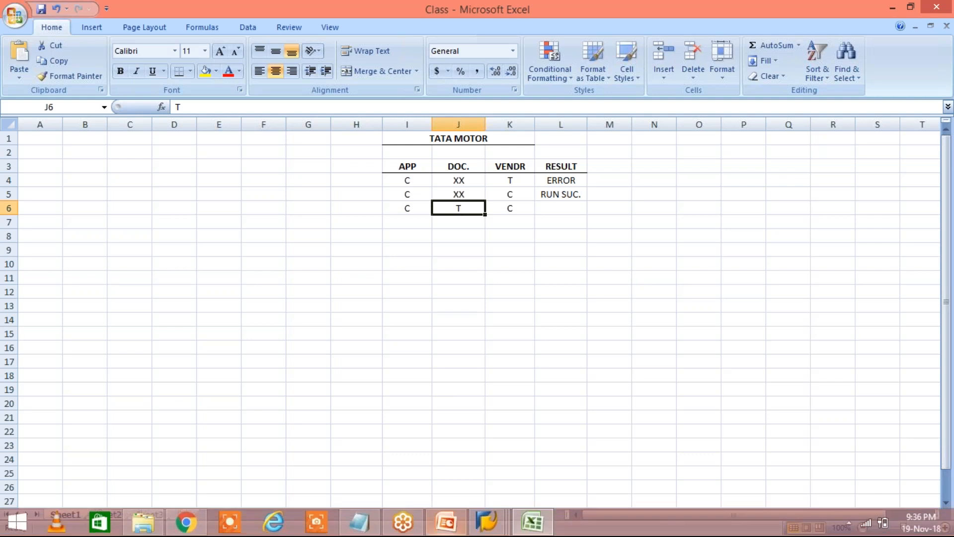
{"action": "left_click", "coordinate": [561, 208]}
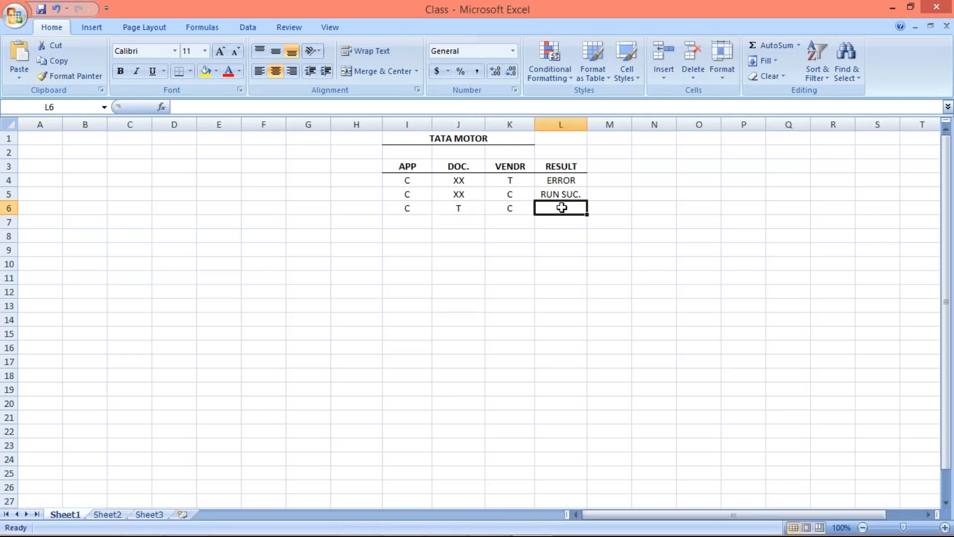
{"action": "type", "text": "ERROR"}
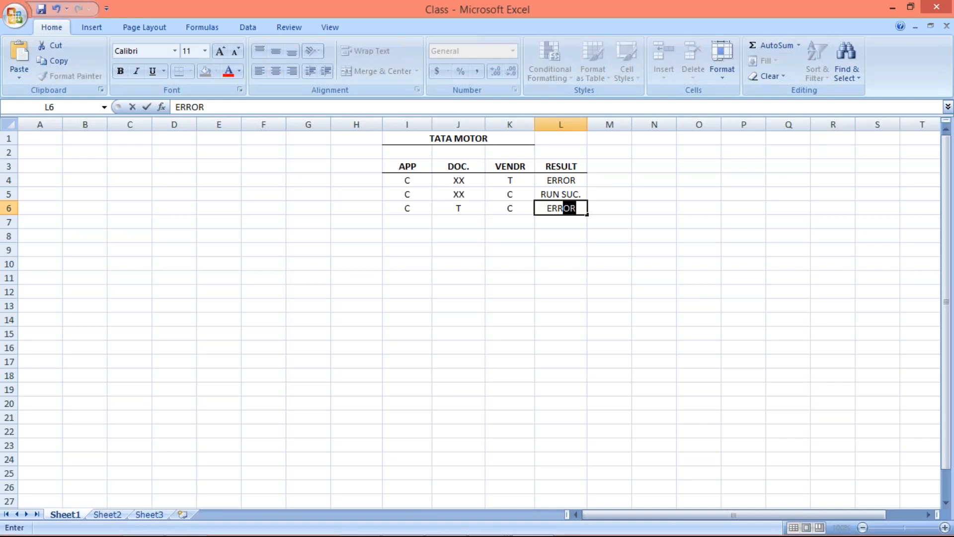
{"action": "key", "text": "Return"}
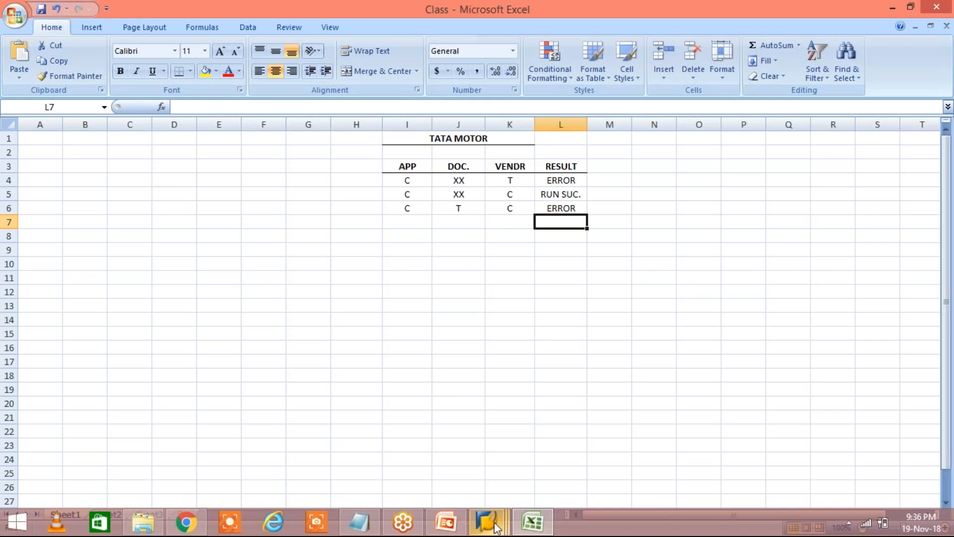
Switch to the SAP payment run session and review the proposal job log of run TM02A.
{"action": "mouse_move", "coordinate": [497, 528]}
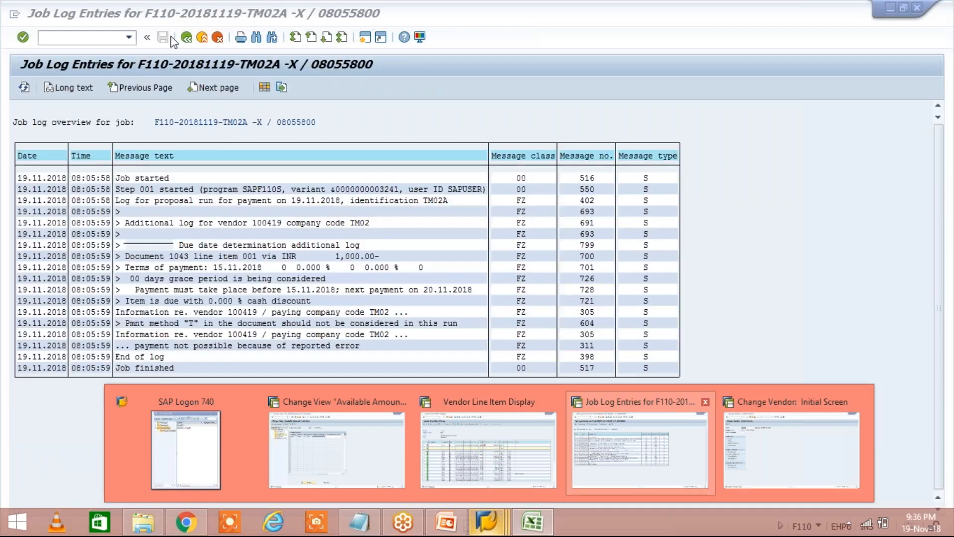
{"action": "left_click", "coordinate": [654, 452]}
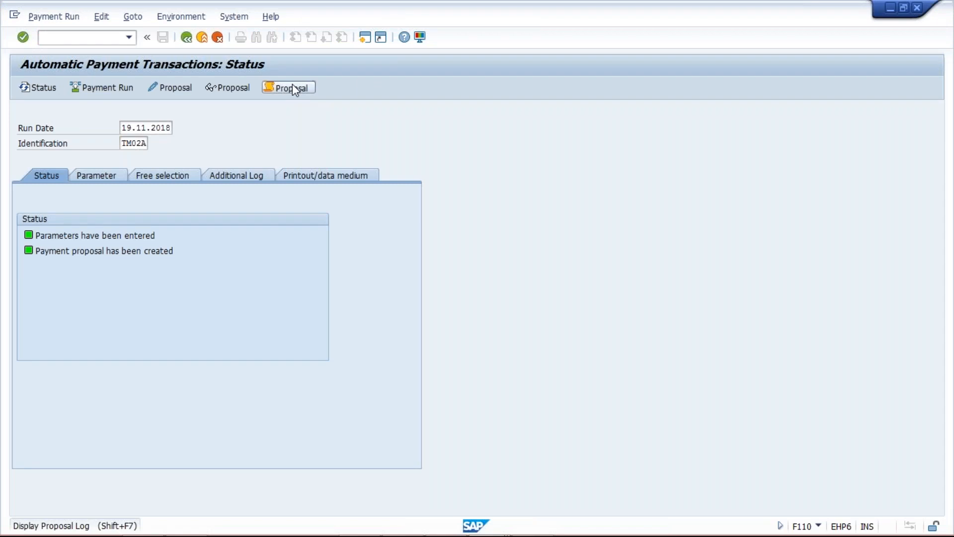
{"action": "left_click", "coordinate": [292, 88]}
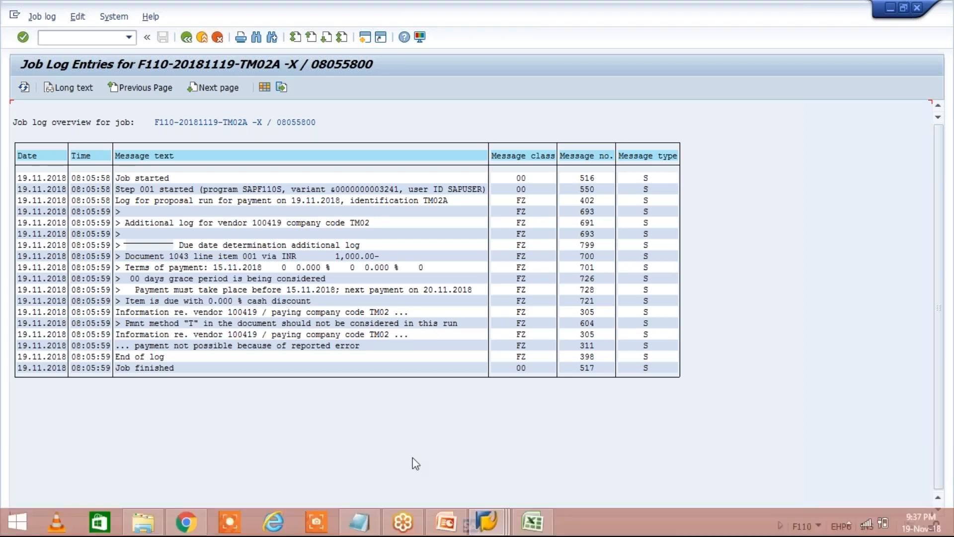
{"action": "left_click", "coordinate": [186, 38]}
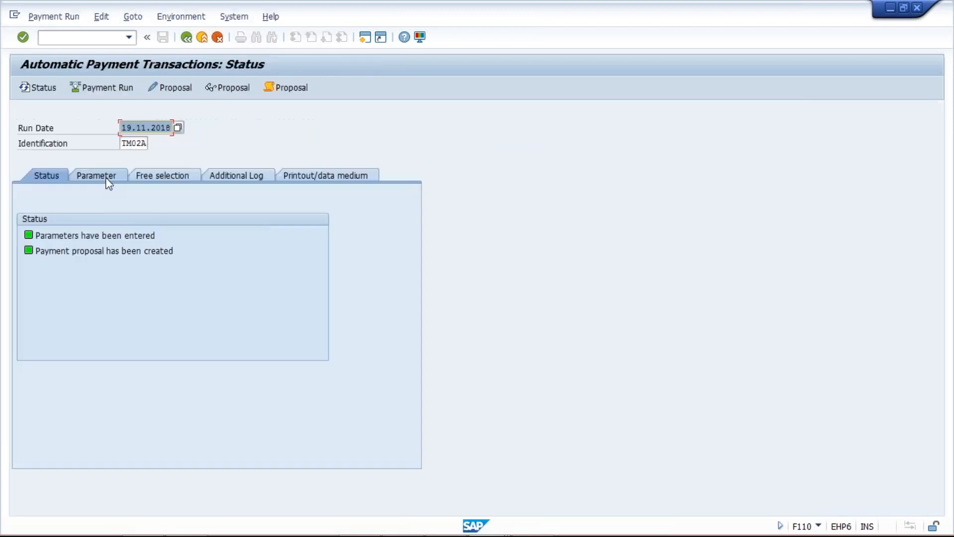
Check the payment method entered for company code TM02 in the run parameters.
{"action": "left_click", "coordinate": [107, 179]}
{"action": "left_click", "coordinate": [290, 267]}
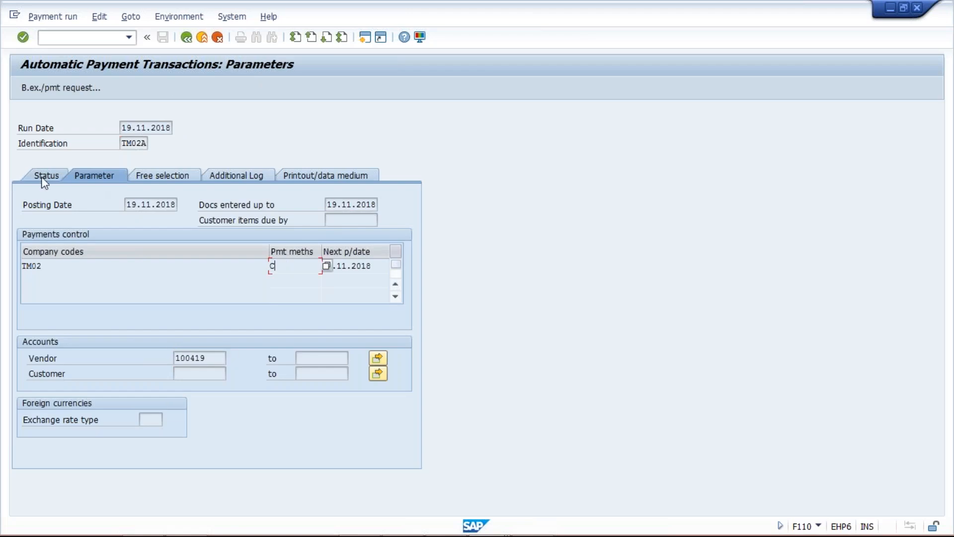
{"action": "key", "text": "Return"}
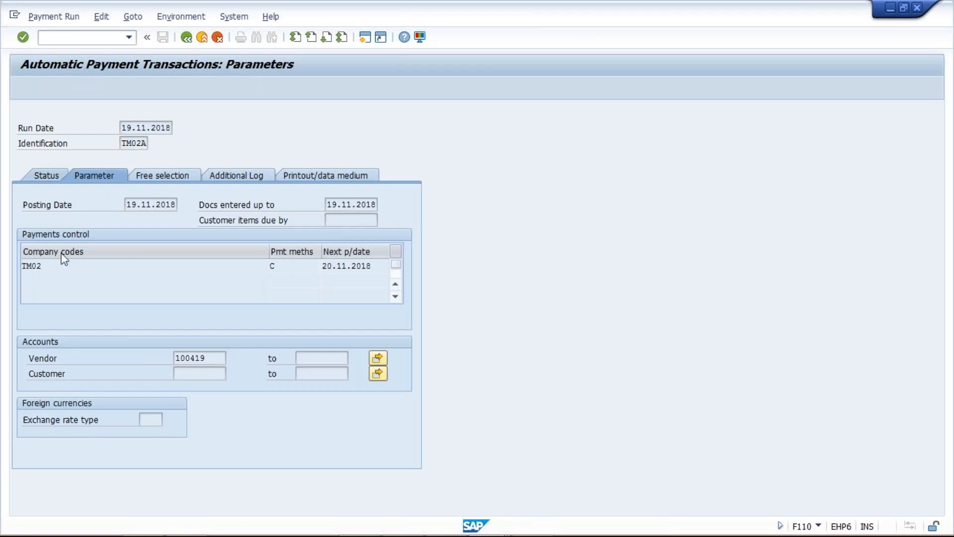
Delete the existing payment proposal of run TM02A together with its log.
{"action": "left_click", "coordinate": [47, 175]}
{"action": "left_click", "coordinate": [100, 21]}
{"action": "mouse_move", "coordinate": [124, 49]}
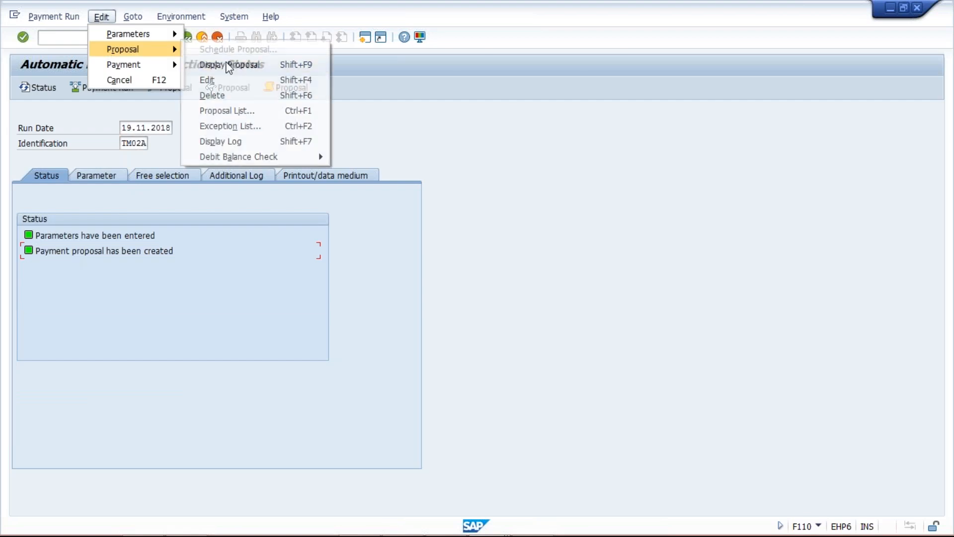
{"action": "left_click", "coordinate": [222, 98]}
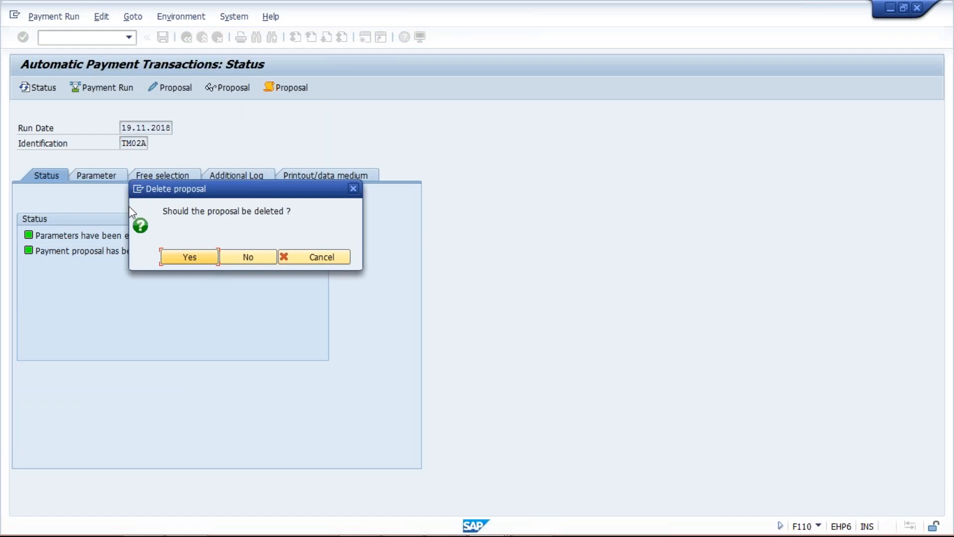
{"action": "left_click", "coordinate": [196, 259]}
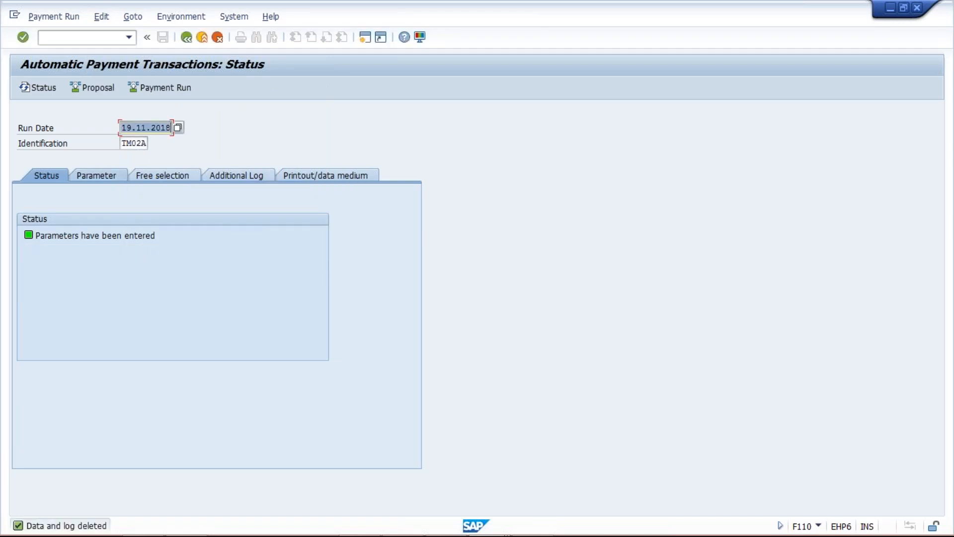
Set the payment method for company code TM02 to T in the run parameters and save them.
{"action": "left_click", "coordinate": [92, 87]}
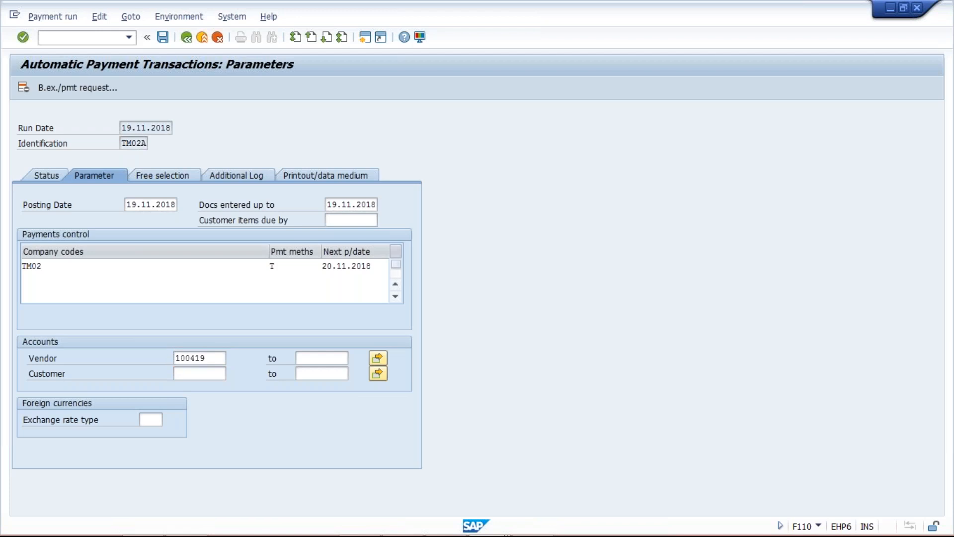
{"action": "double_click", "coordinate": [189, 358]}
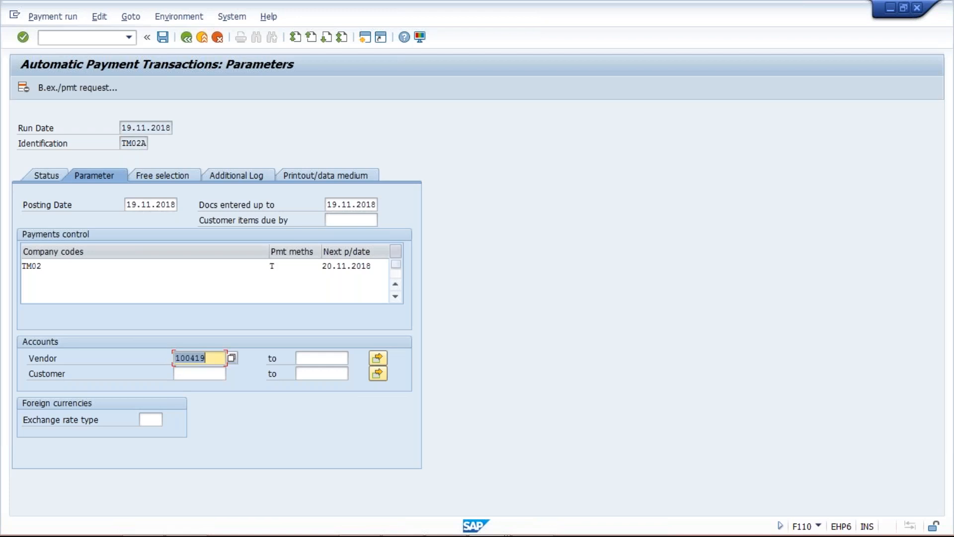
{"action": "key", "text": "ctrl+s"}
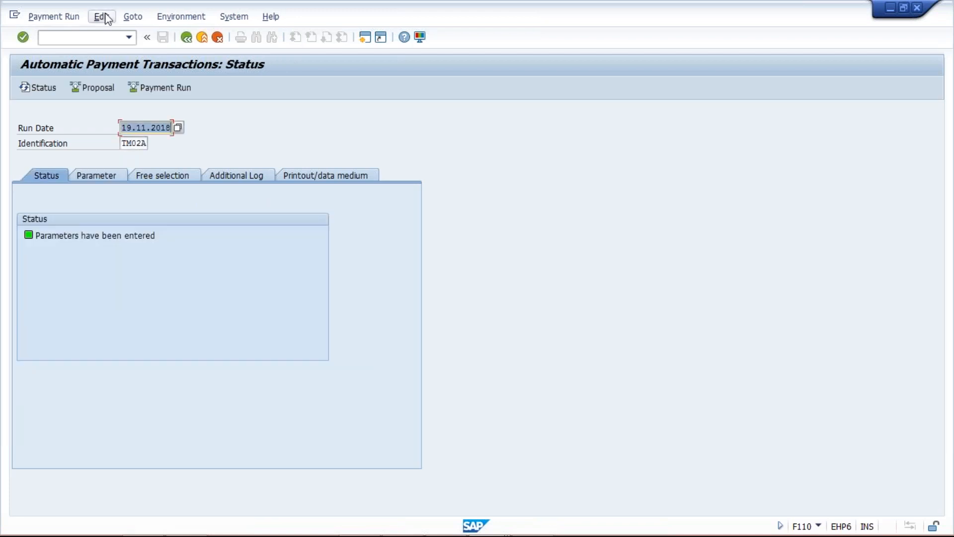
Schedule a new payment proposal for run TM02A dated 19.11.2018 and display its job log.
{"action": "left_click", "coordinate": [102, 17]}
{"action": "mouse_move", "coordinate": [155, 51]}
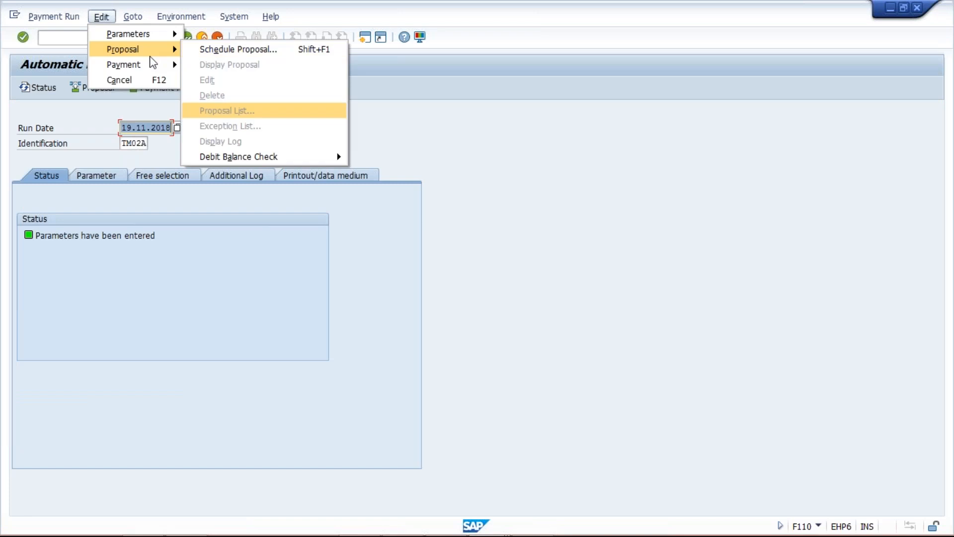
{"action": "left_click", "coordinate": [143, 289]}
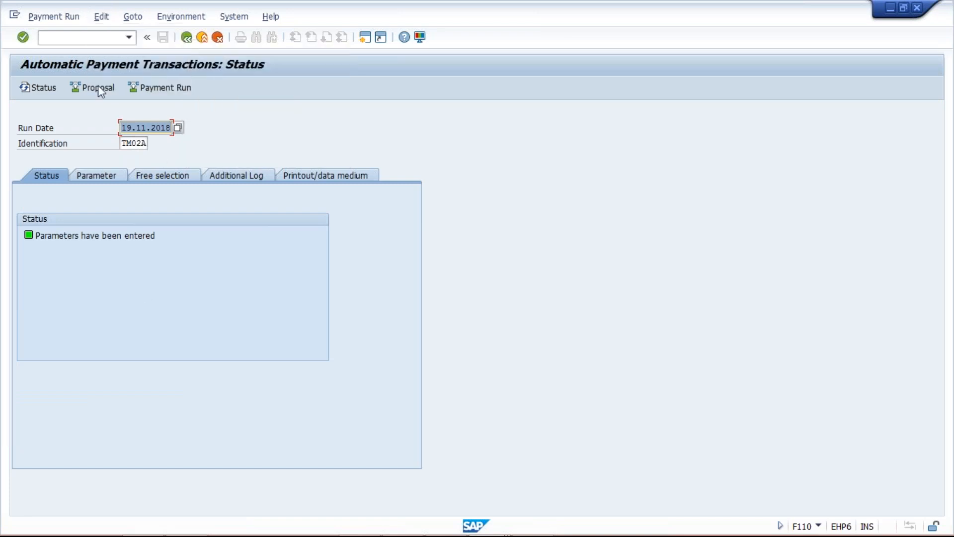
{"action": "left_click", "coordinate": [99, 93]}
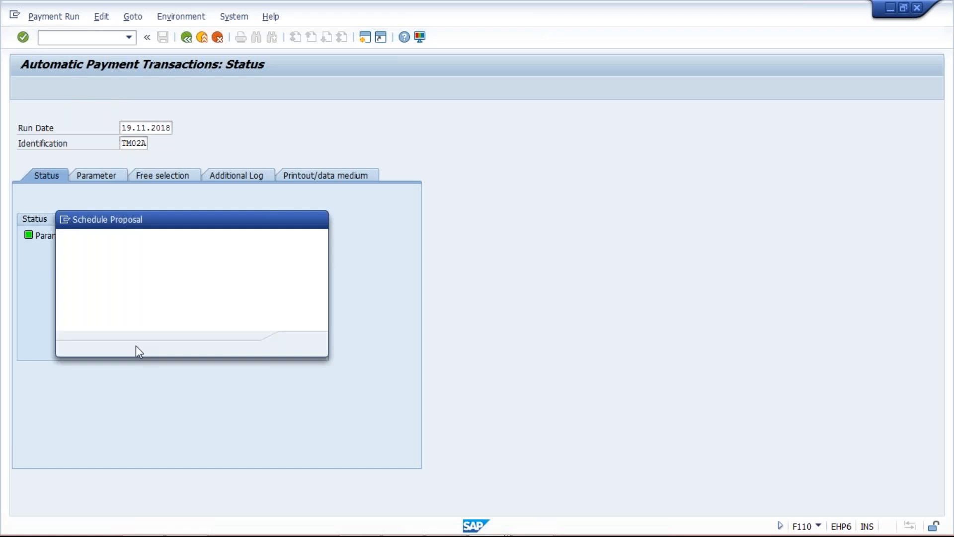
{"action": "key", "text": "Return"}
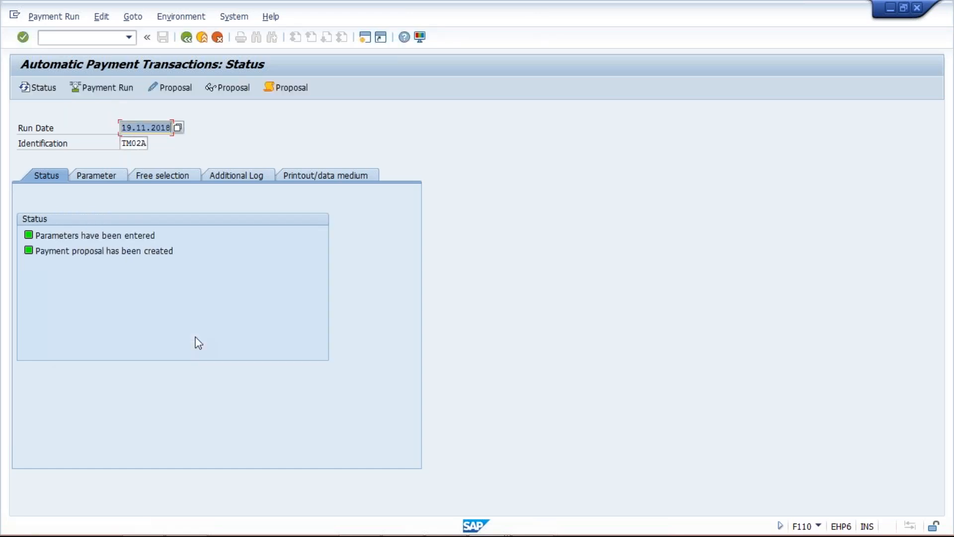
{"action": "left_click", "coordinate": [290, 89]}
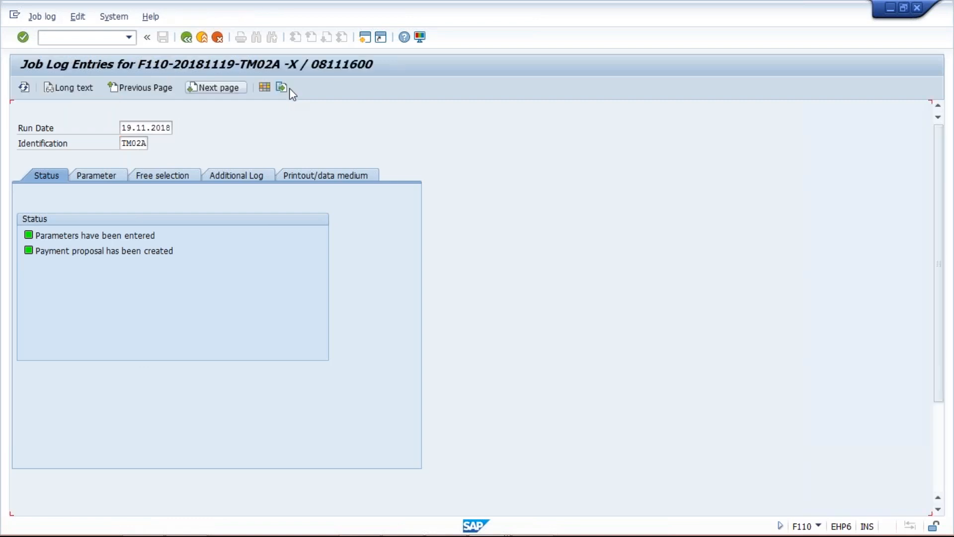
Examine the TM02A proposal job log through to the end, including the payment method selection and posting entries.
{"action": "left_click", "coordinate": [290, 90]}
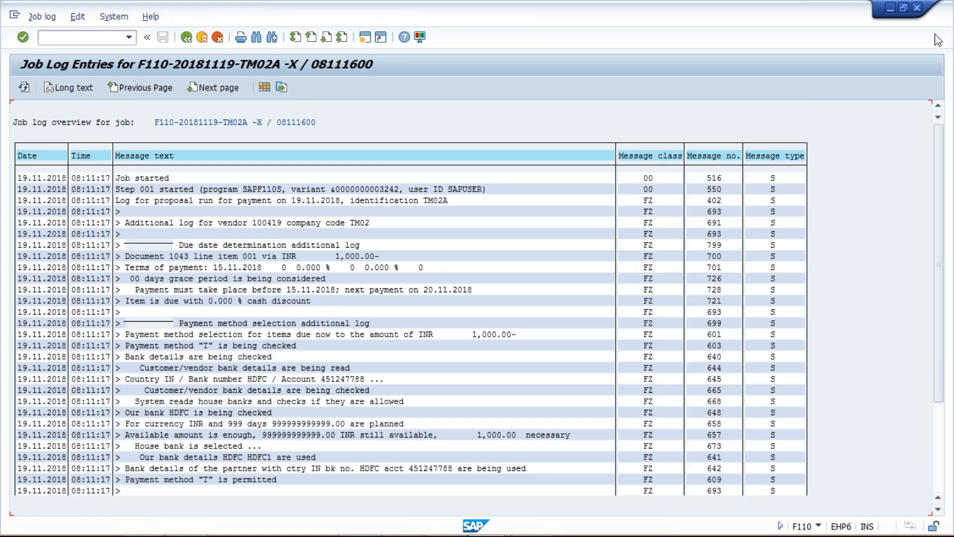
{"action": "left_click", "coordinate": [939, 227]}
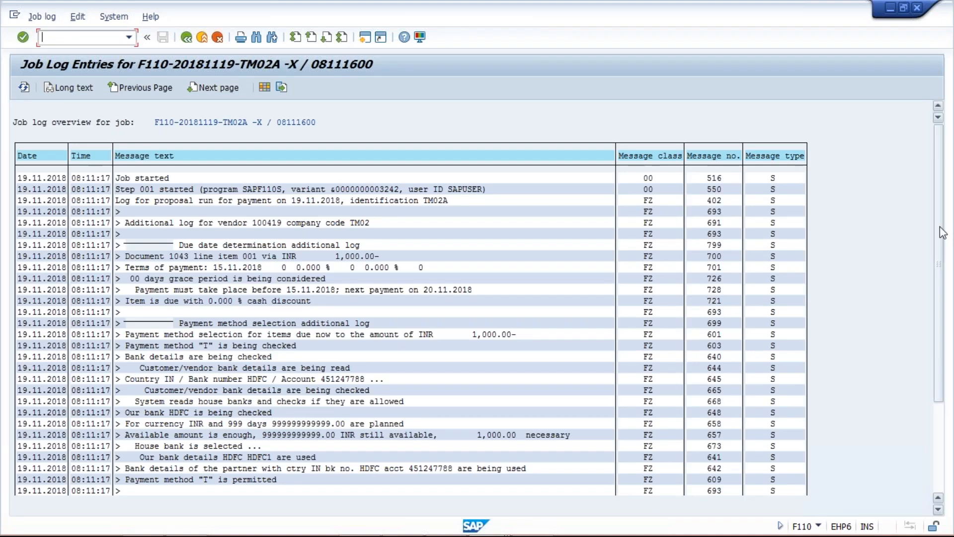
{"action": "scroll", "coordinate": [943, 232], "scroll_direction": "down", "scroll_amount": 3}
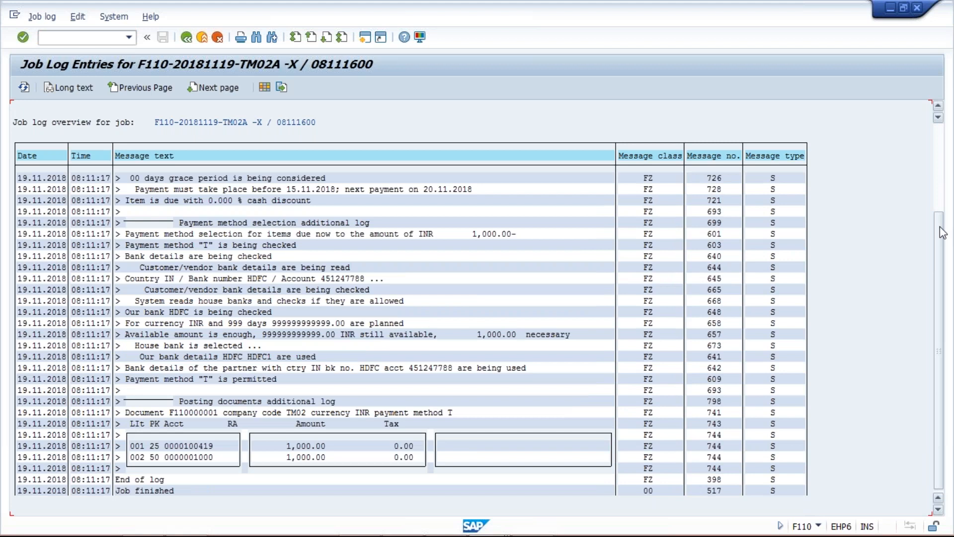
Switch to the Class workbook in Excel and complete row 7 with DOC. T, VENDR C and RESULT RUN SUC.
{"action": "mouse_move", "coordinate": [527, 527]}
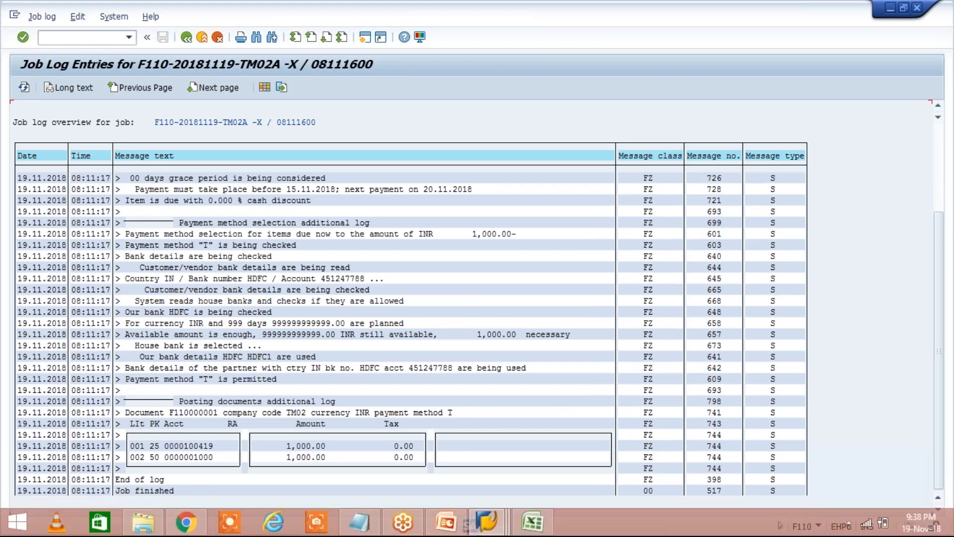
{"action": "left_click", "coordinate": [526, 528]}
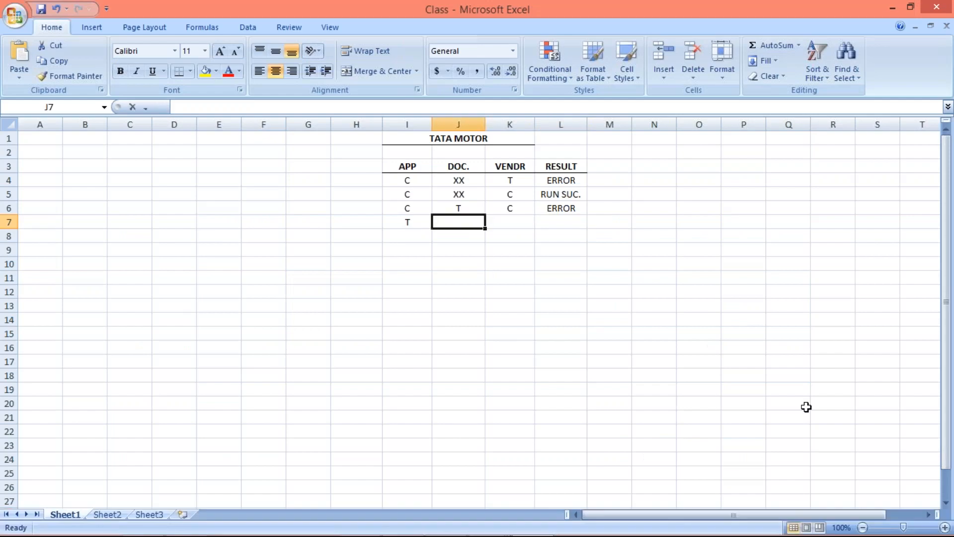
{"action": "type", "text": "T"}
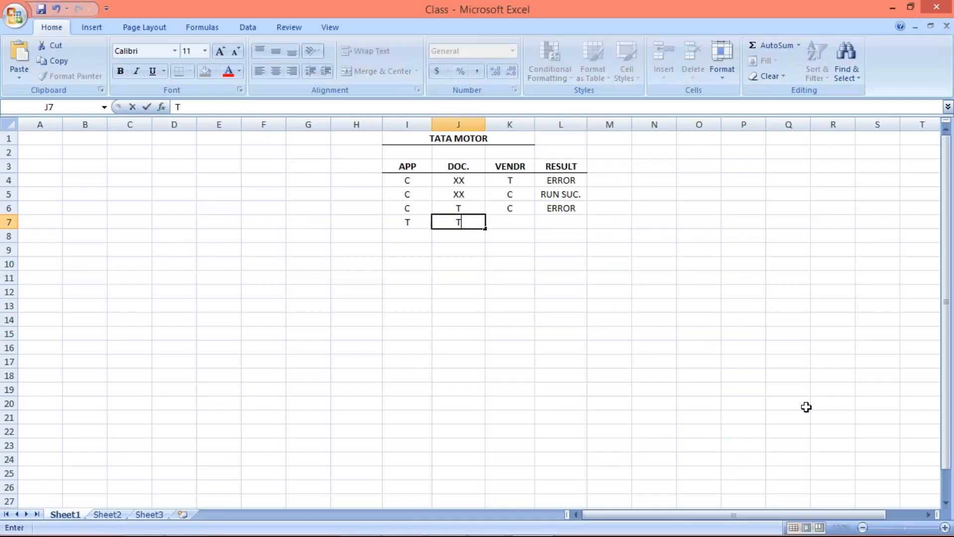
{"action": "key", "text": "Tab"}
{"action": "type", "text": "C"}
{"action": "key", "text": "Tab"}
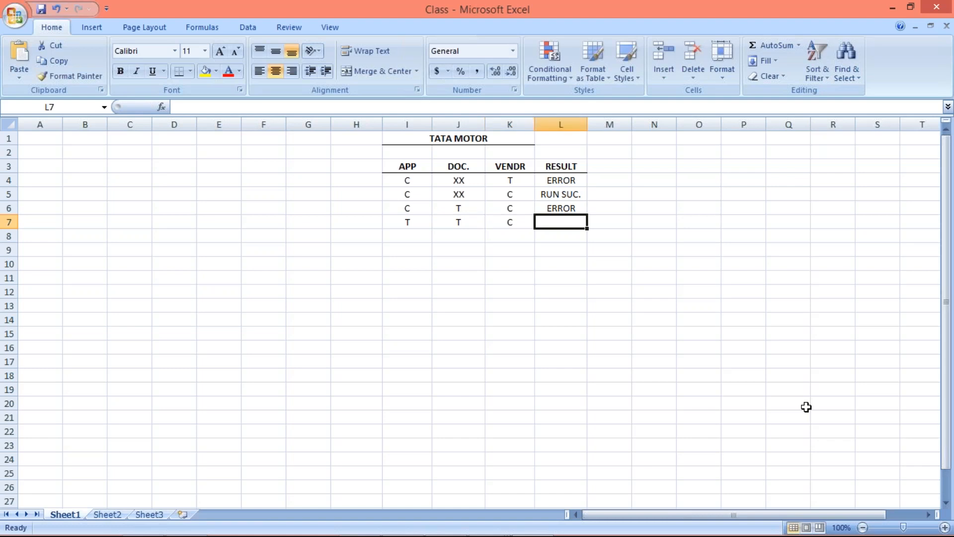
{"action": "type", "text": "RUN SUC."}
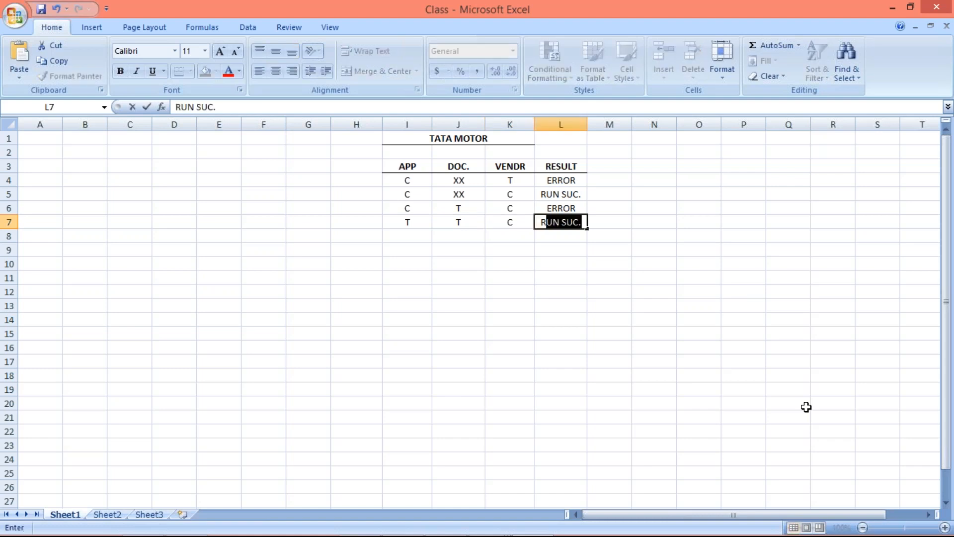
{"action": "key", "text": "Return"}
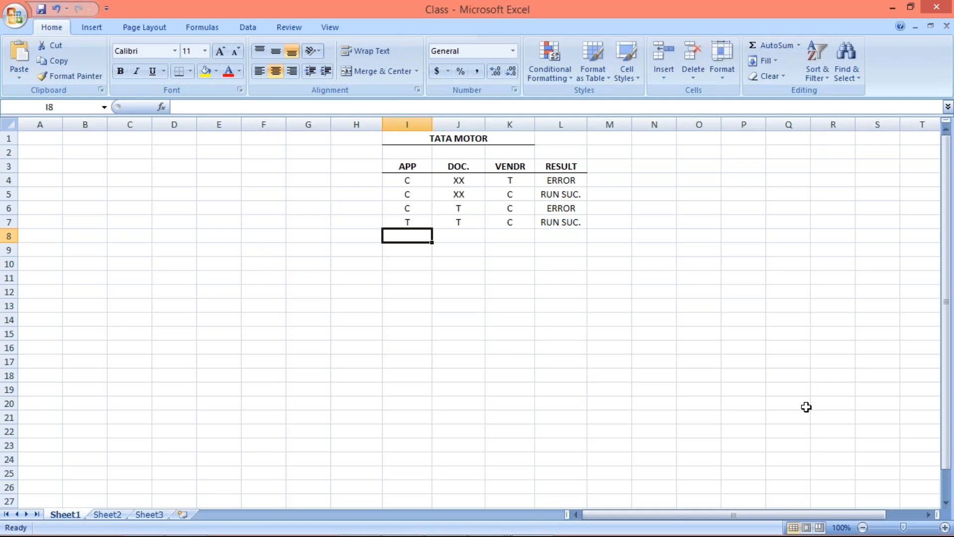
Fill row 8 with APP T, DOC. C, VENDR T and RESULT ERROR.
{"action": "left_click", "coordinate": [503, 236]}
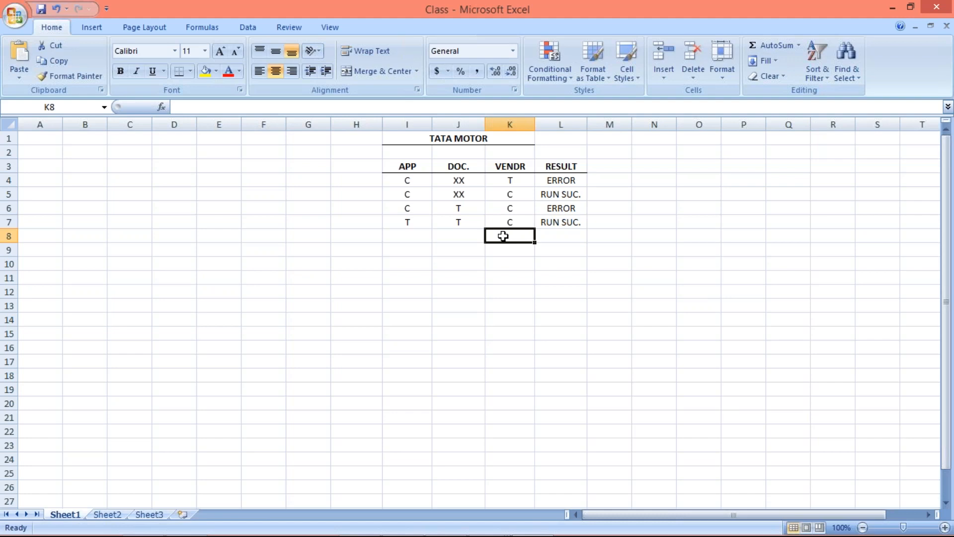
{"action": "left_click", "coordinate": [408, 239]}
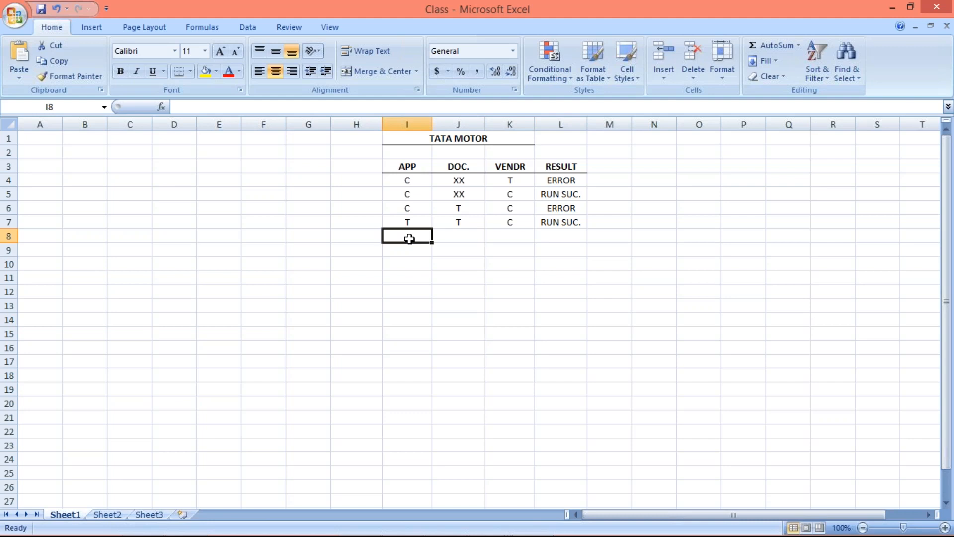
{"action": "type", "text": "T"}
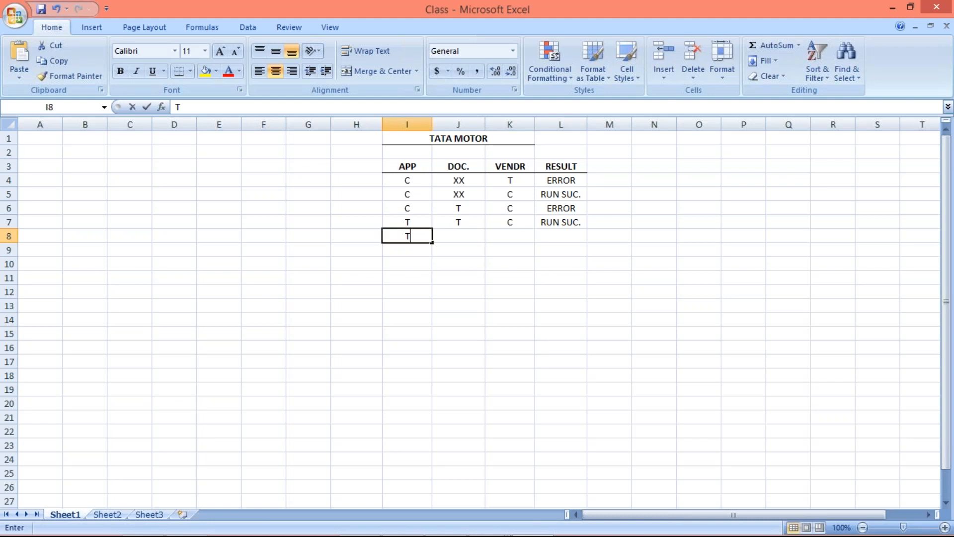
{"action": "key", "text": "Tab"}
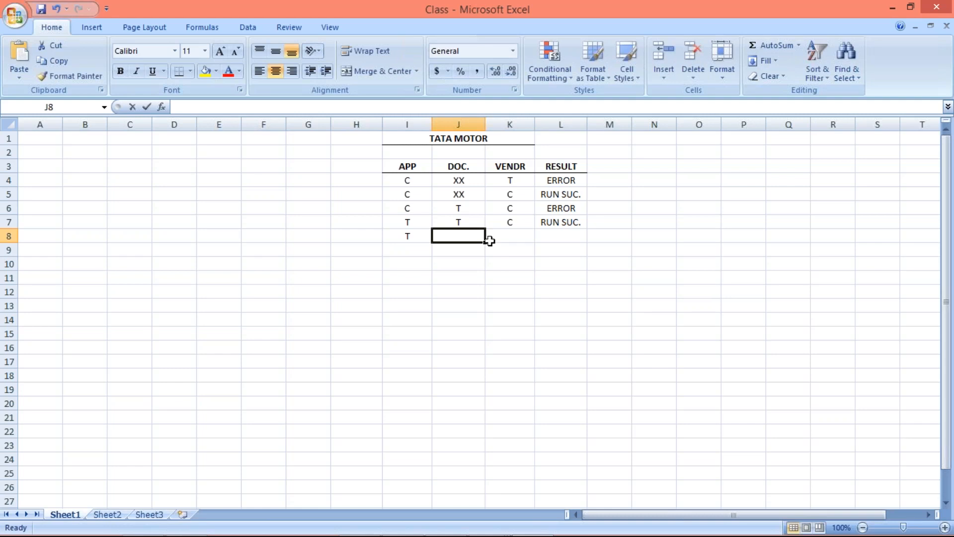
{"action": "type", "text": "C"}
{"action": "key", "text": "Tab"}
{"action": "type", "text": "T"}
{"action": "left_click", "coordinate": [558, 237]}
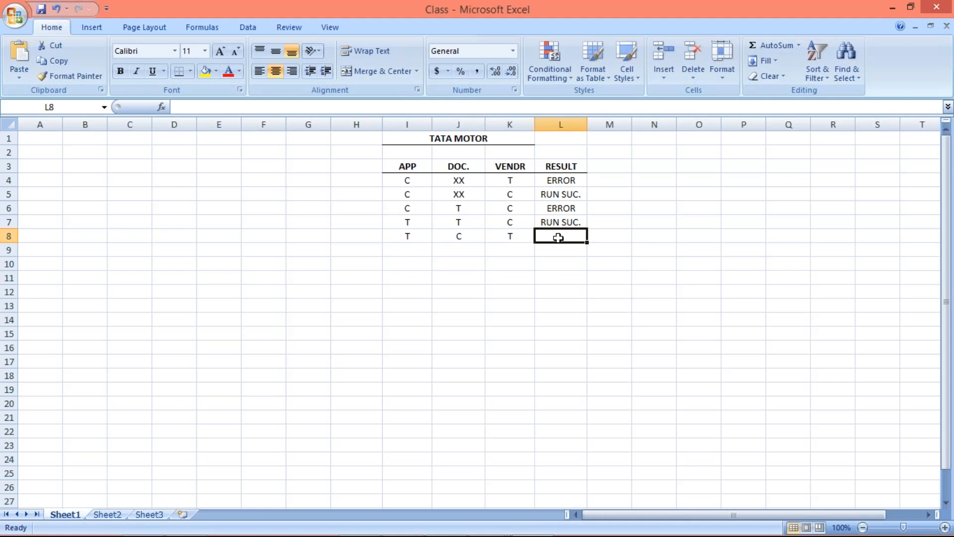
{"action": "type", "text": "E"}
{"action": "key", "text": "Return"}
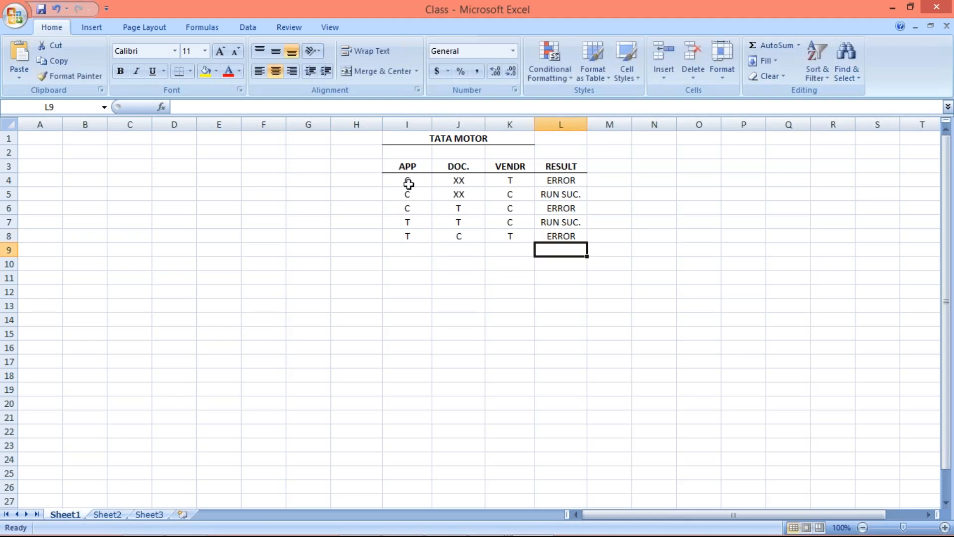
Select the test combinations in I4:K8, and switch back to SAP to leave the job log for the payment run status.
{"action": "left_click", "coordinate": [409, 182]}
{"action": "left_click", "coordinate": [495, 234], "text": "shift"}
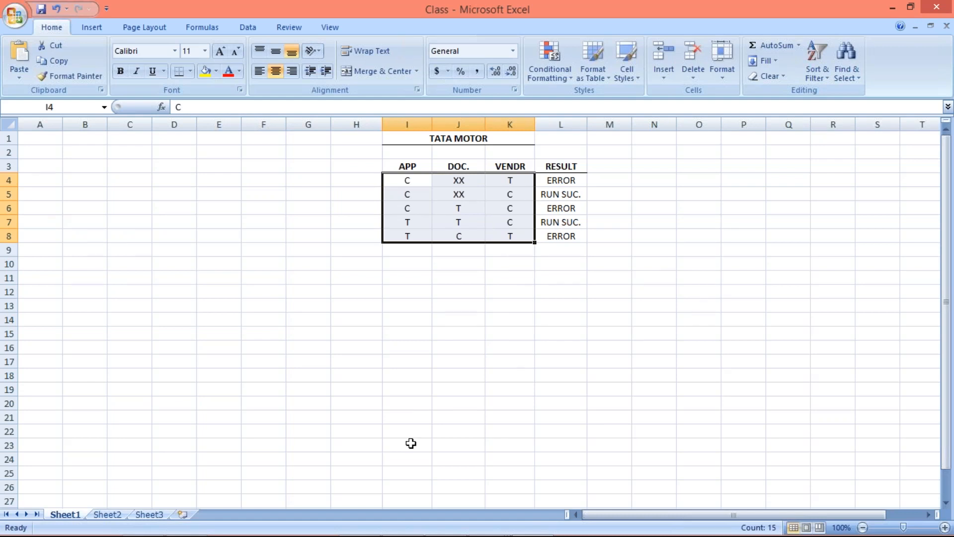
{"action": "mouse_move", "coordinate": [534, 530]}
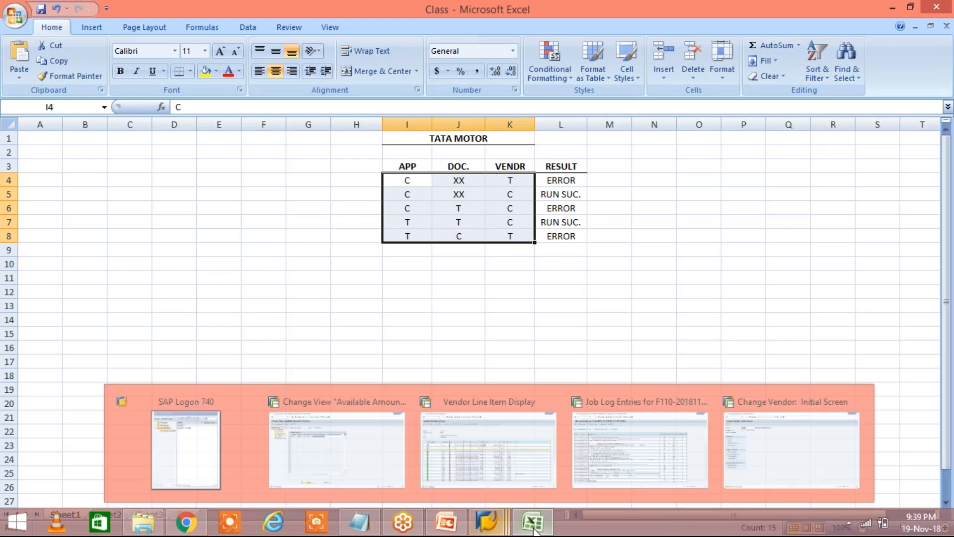
{"action": "mouse_move", "coordinate": [500, 529]}
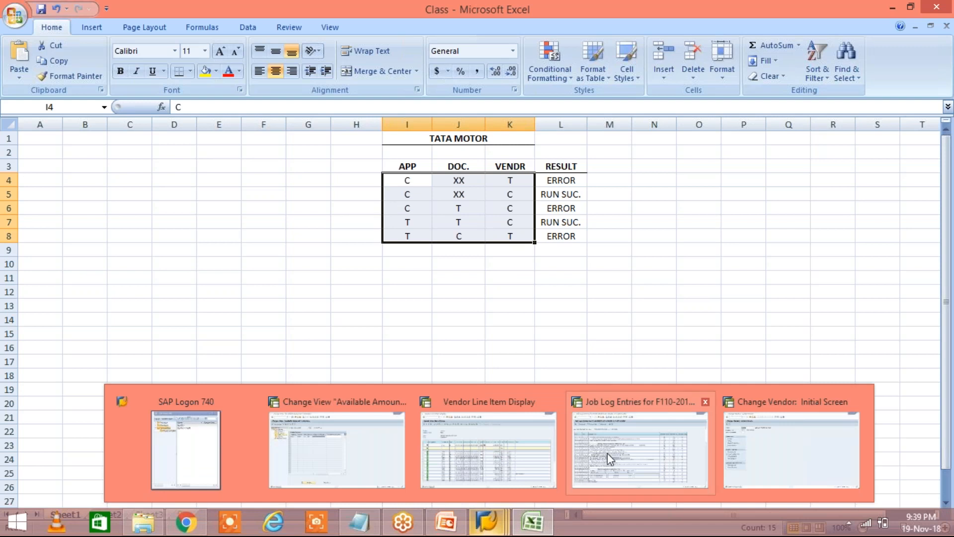
{"action": "mouse_move", "coordinate": [607, 453]}
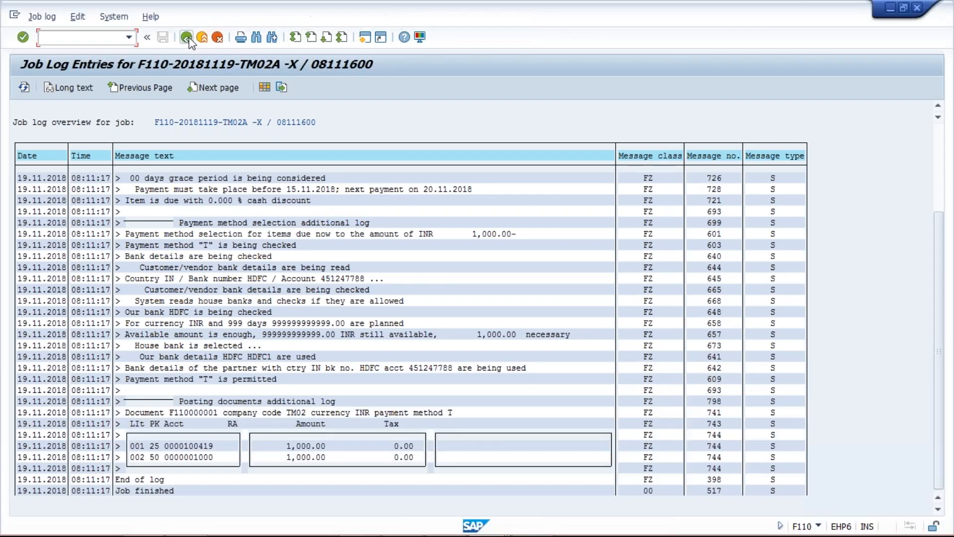
{"action": "left_click", "coordinate": [188, 39]}
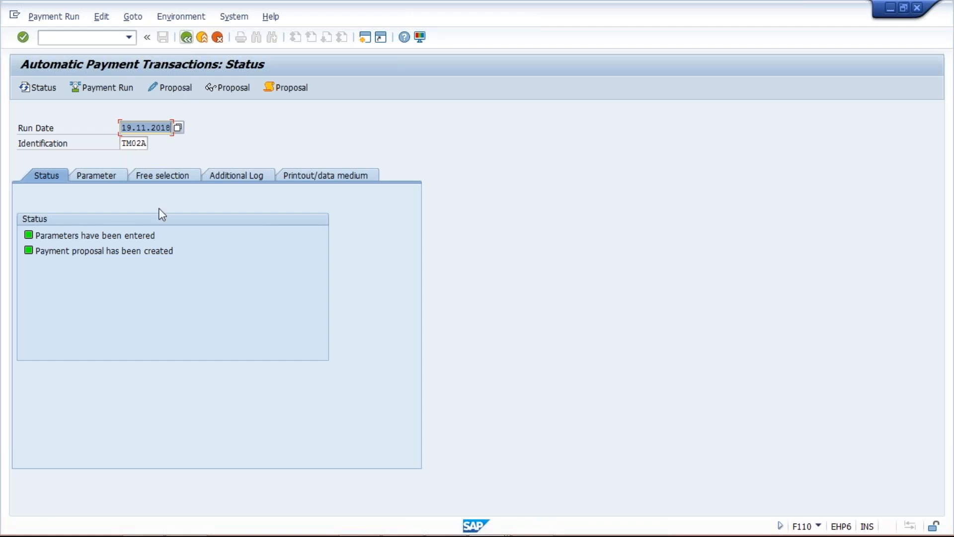
Set the payment run date to 20.11.2018 for identification TM02A and load its status.
{"action": "left_click", "coordinate": [199, 267]}
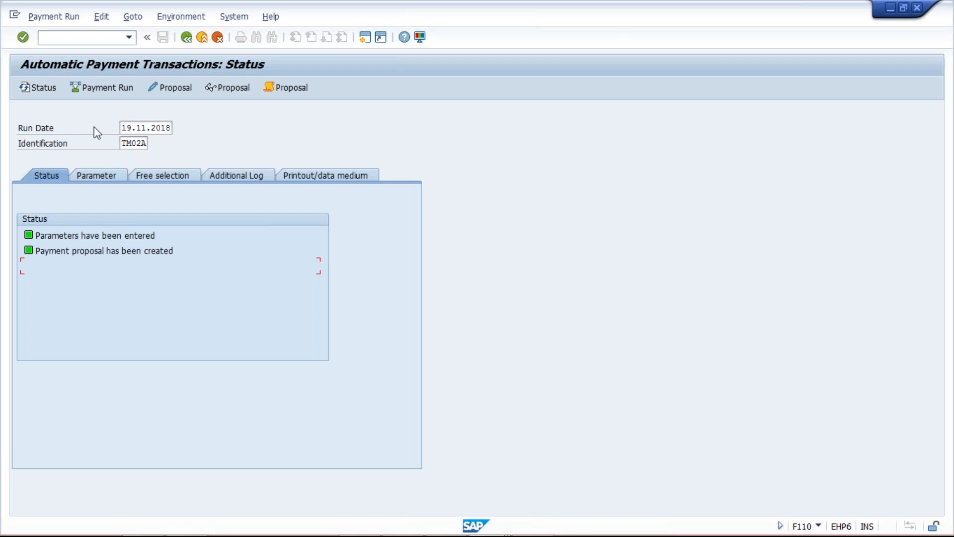
{"action": "left_click", "coordinate": [131, 128]}
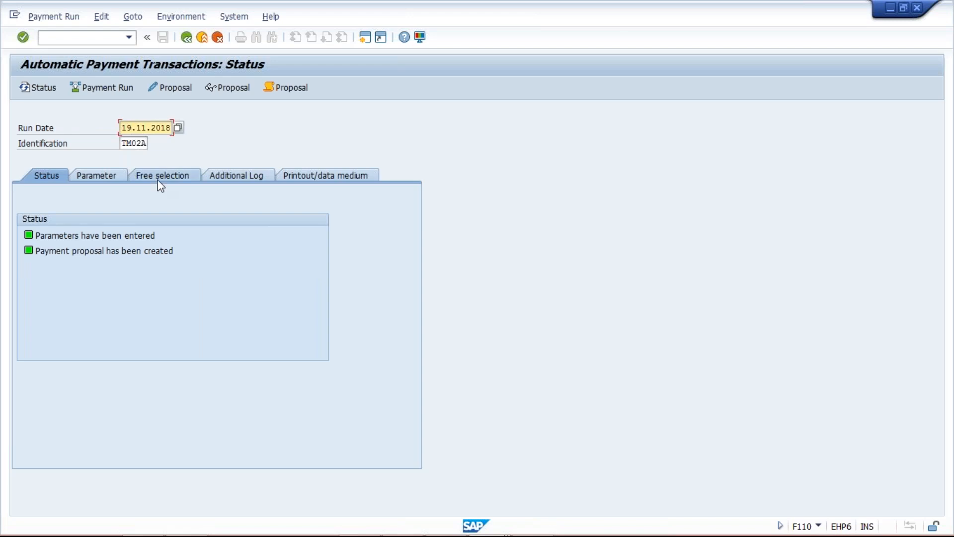
{"action": "key", "text": "BackSpace"}
{"action": "key", "text": "BackSpace"}
{"action": "type", "text": "20"}
{"action": "key", "text": "Return"}
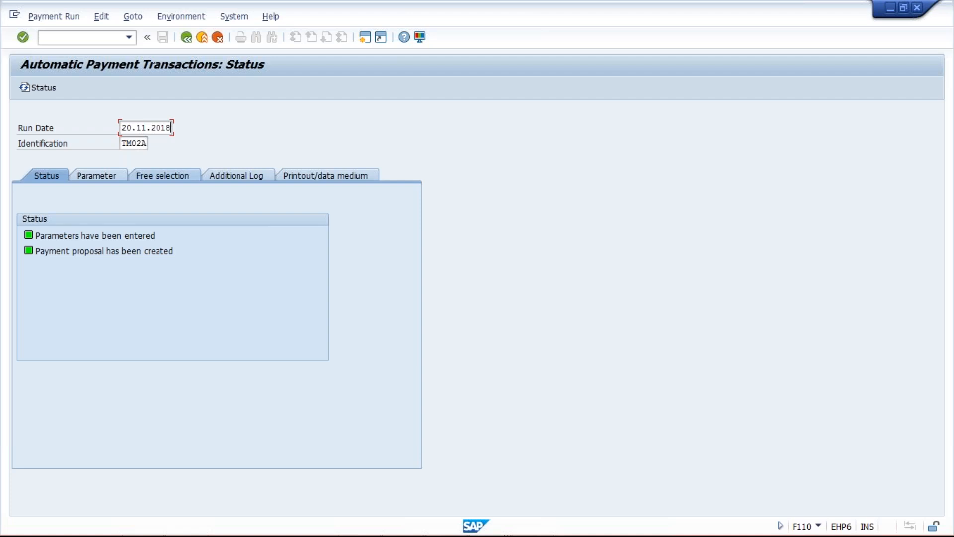
{"action": "left_click", "coordinate": [122, 144]}
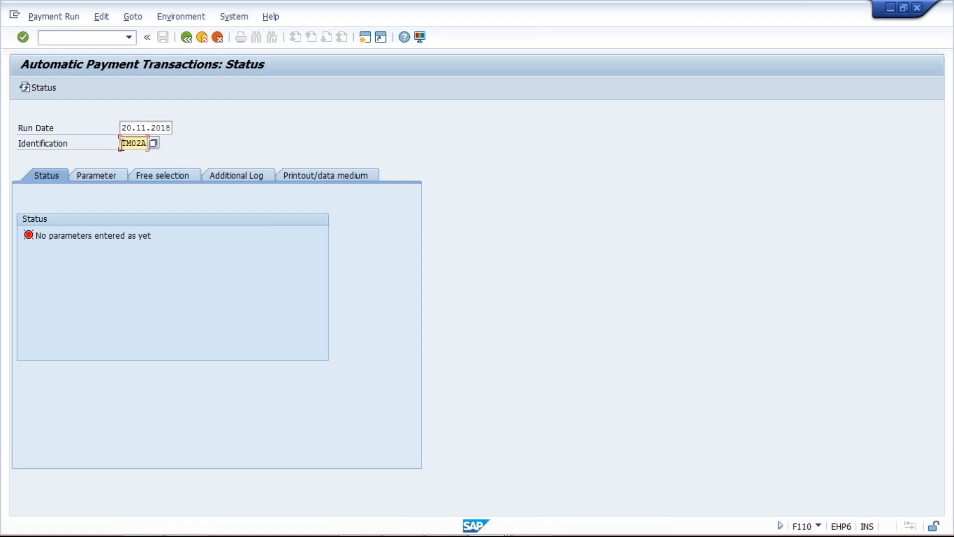
{"action": "left_click", "coordinate": [123, 127]}
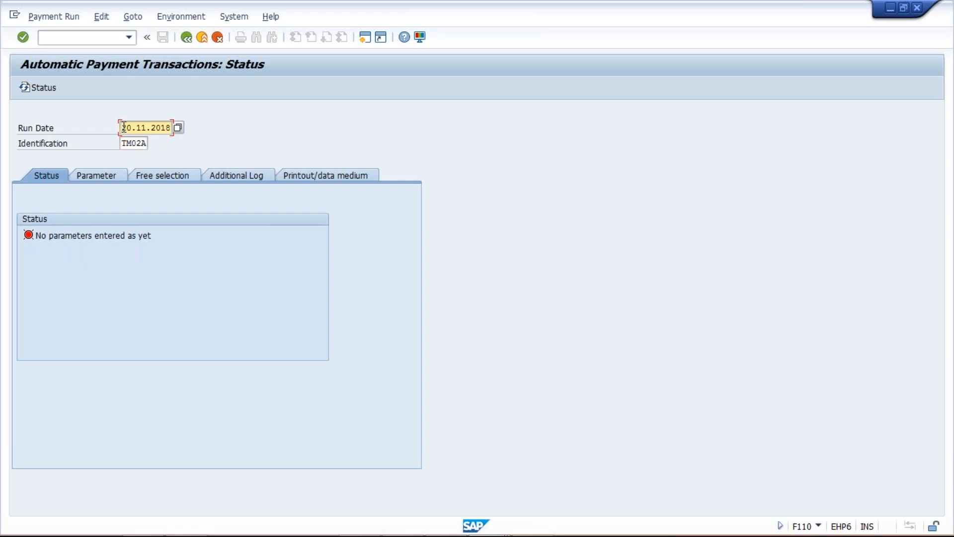
Enter company code TM02 with payment method T in the run's payments control parameters.
{"action": "left_click", "coordinate": [103, 175]}
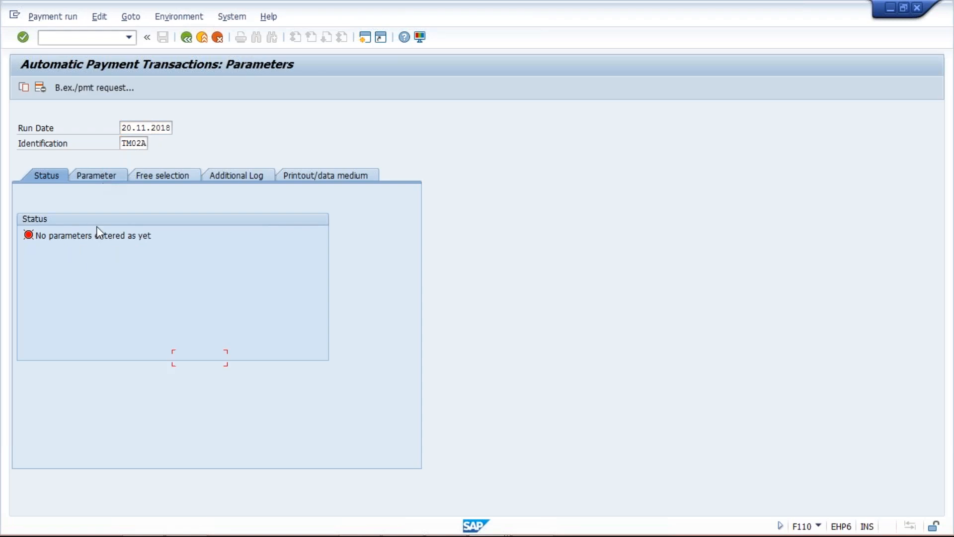
{"action": "left_click", "coordinate": [85, 267]}
{"action": "type", "text": "TM02"}
{"action": "left_click", "coordinate": [295, 267]}
{"action": "type", "text": "T"}
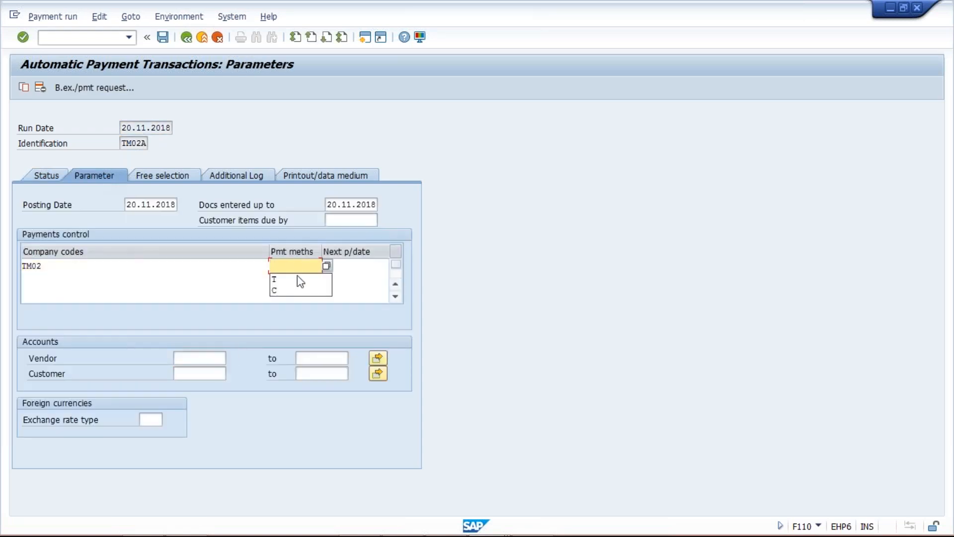
Set the next payment date to 21.11.2018 and enter the vendor's account number in the run parameters.
{"action": "left_click", "coordinate": [346, 265]}
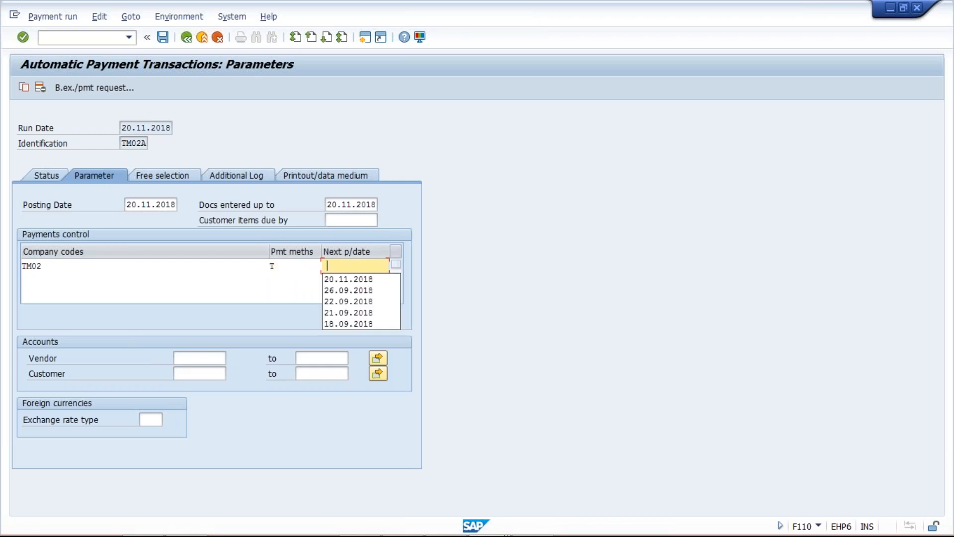
{"action": "left_click", "coordinate": [343, 281]}
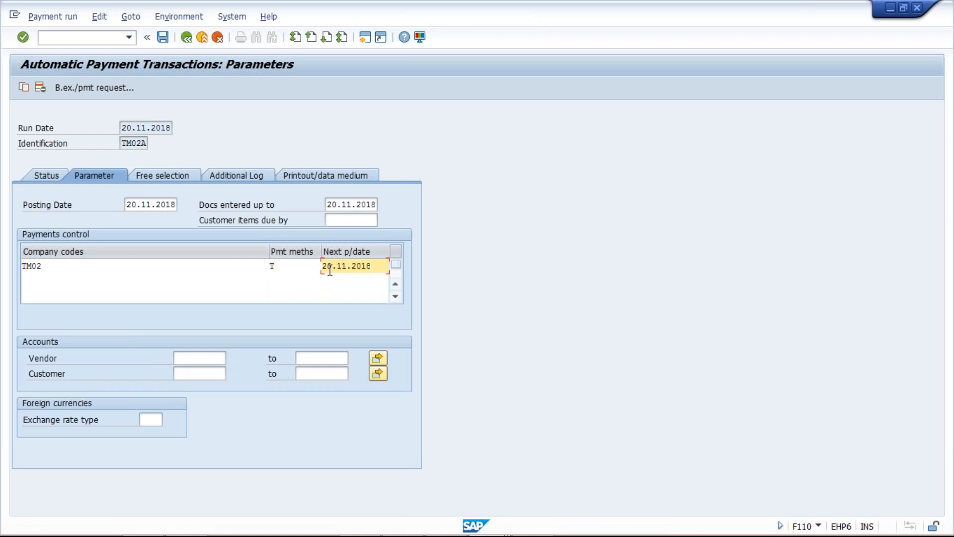
{"action": "key", "text": "Delete"}
{"action": "type", "text": "1"}
{"action": "left_click", "coordinate": [200, 357]}
{"action": "left_click", "coordinate": [204, 374]}
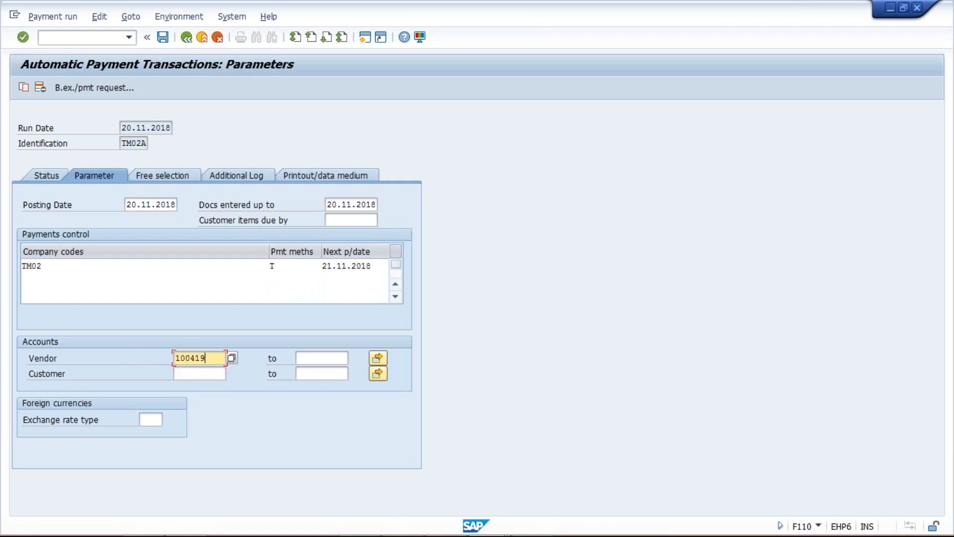
Log due date check, payment method selection in all cases and payment document line items for the vendor, and save the parameters.
{"action": "left_click", "coordinate": [239, 177]}
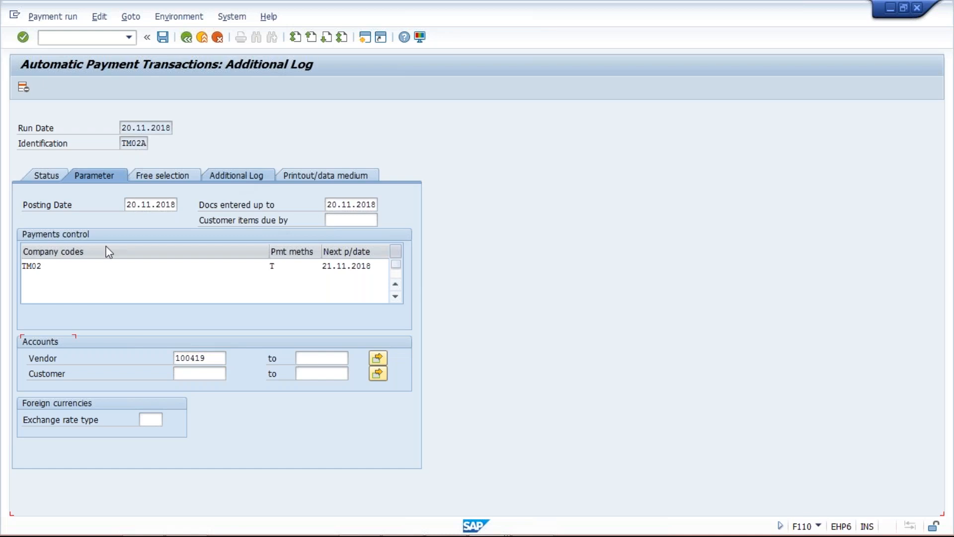
{"action": "left_click", "coordinate": [45, 345]}
{"action": "left_click", "coordinate": [39, 354]}
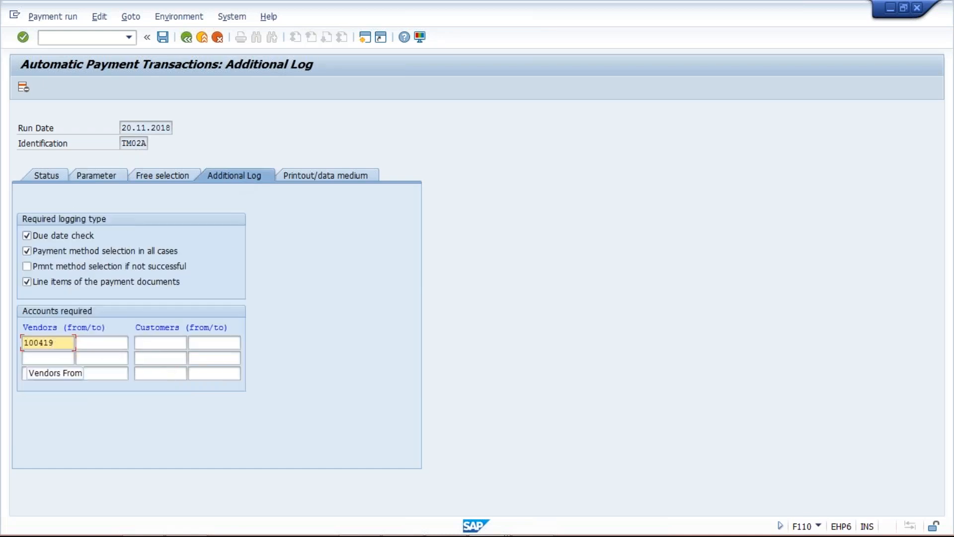
{"action": "key", "text": "Return"}
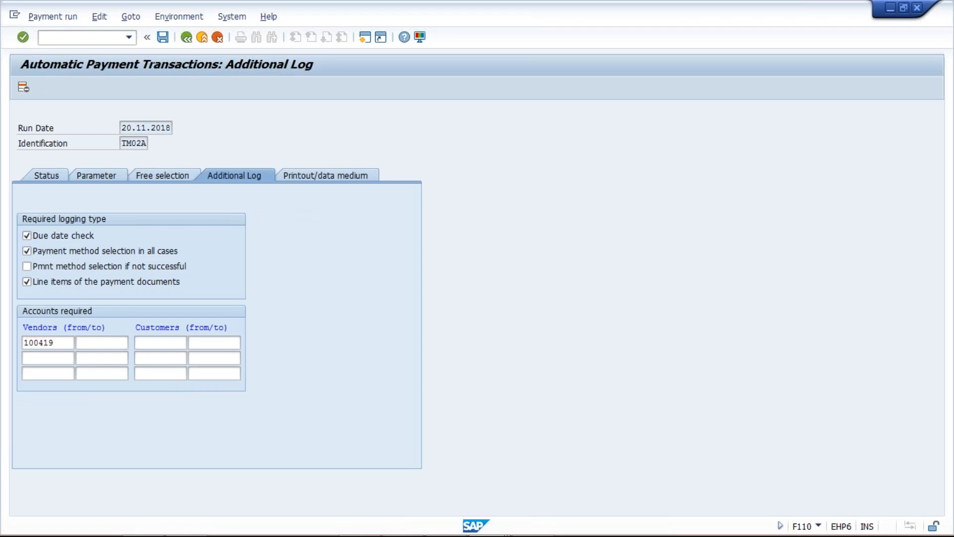
{"action": "key", "text": "ctrl+s"}
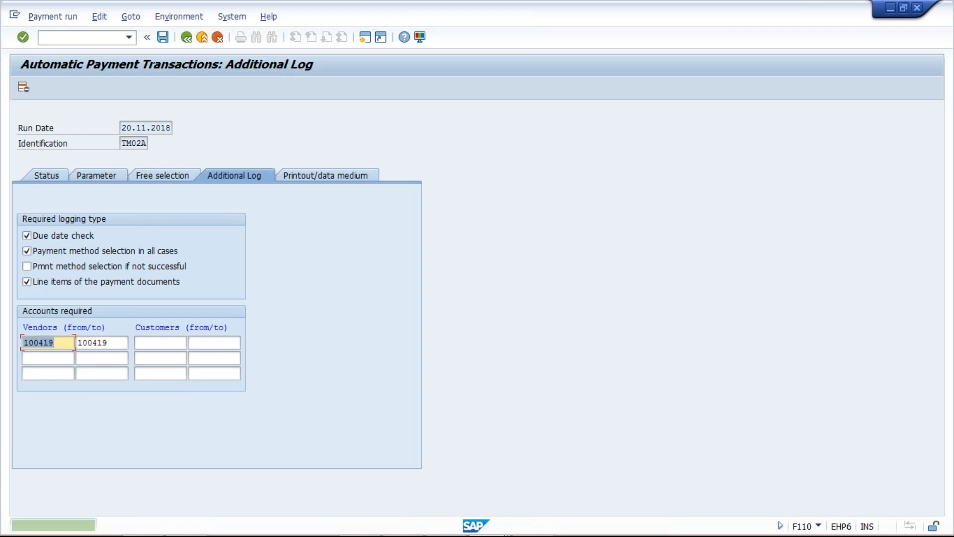
{"action": "left_click", "coordinate": [47, 177]}
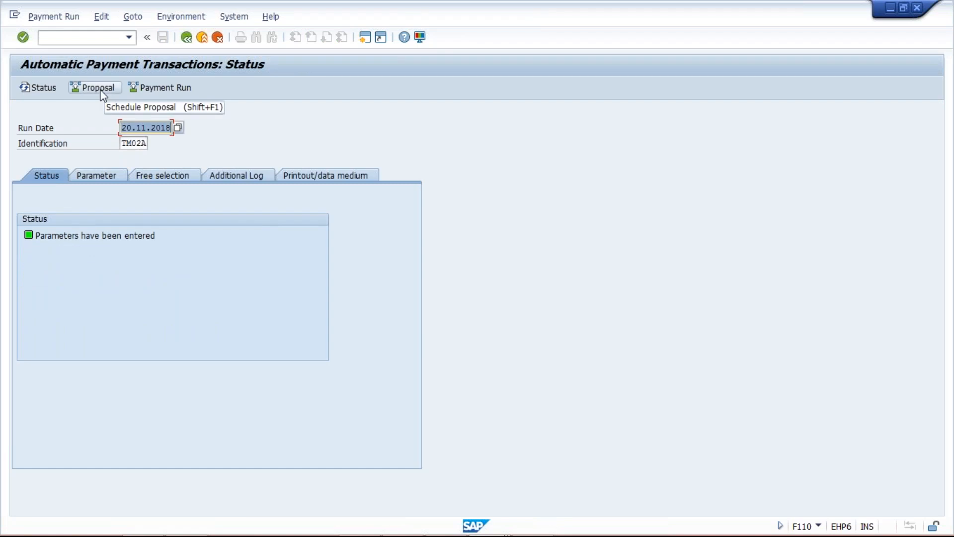
Schedule the payment proposal for the 20.11.2018 run to start immediately and examine its job log for the vendor message.
{"action": "left_click", "coordinate": [101, 92]}
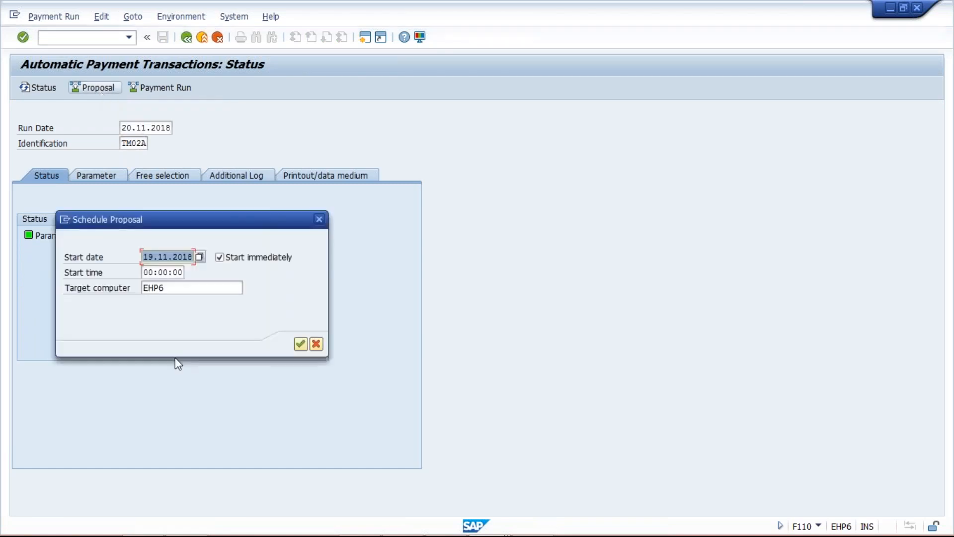
{"action": "key", "text": "Return"}
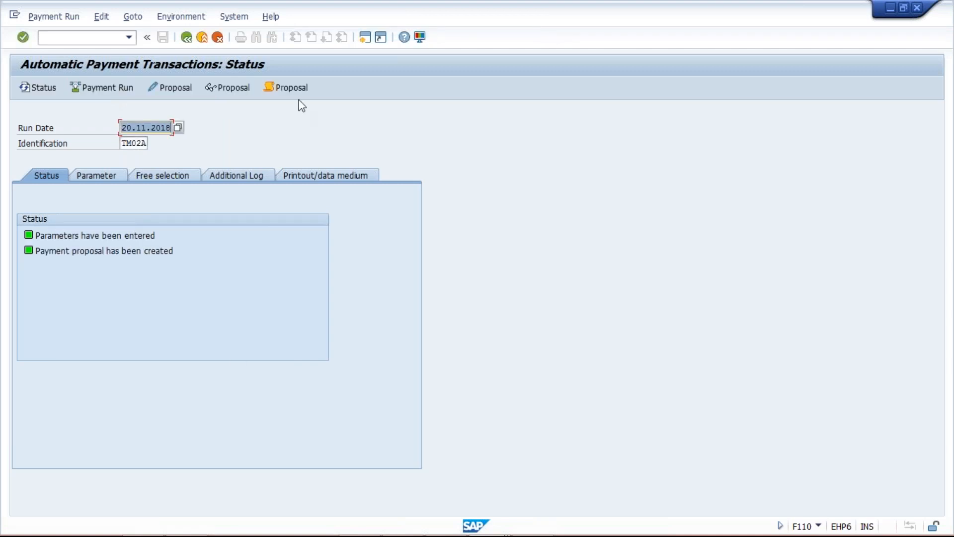
{"action": "left_click", "coordinate": [292, 88]}
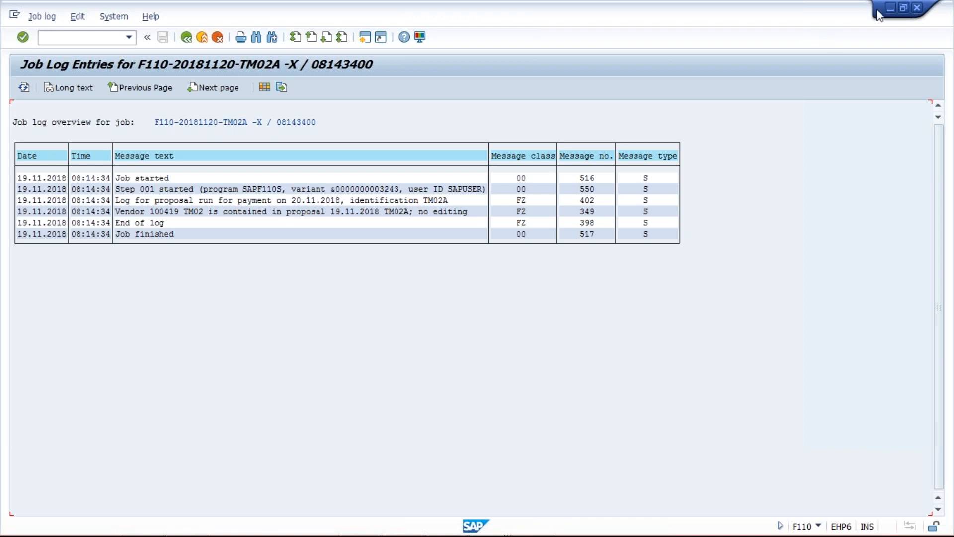
{"action": "left_click", "coordinate": [783, 164]}
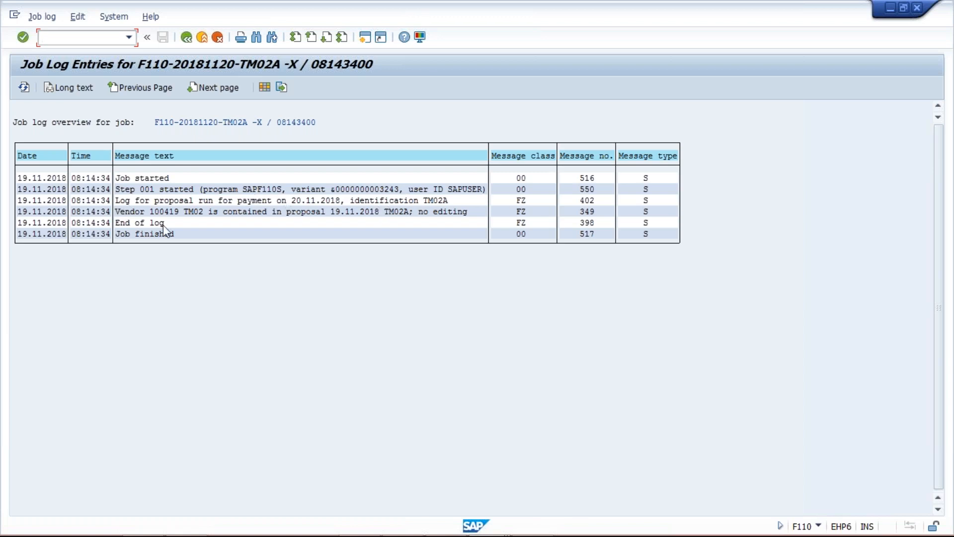
{"action": "left_click", "coordinate": [122, 214]}
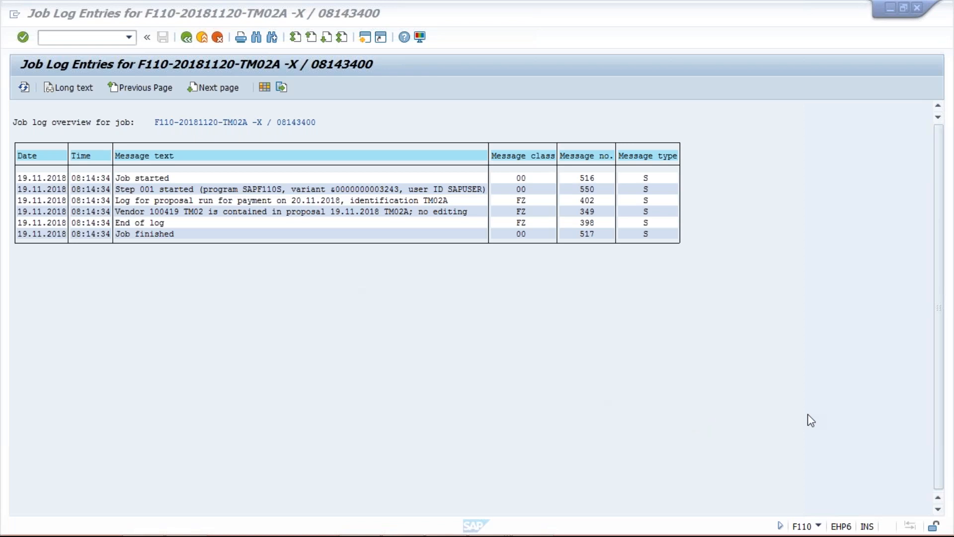
{"action": "left_click", "coordinate": [165, 211]}
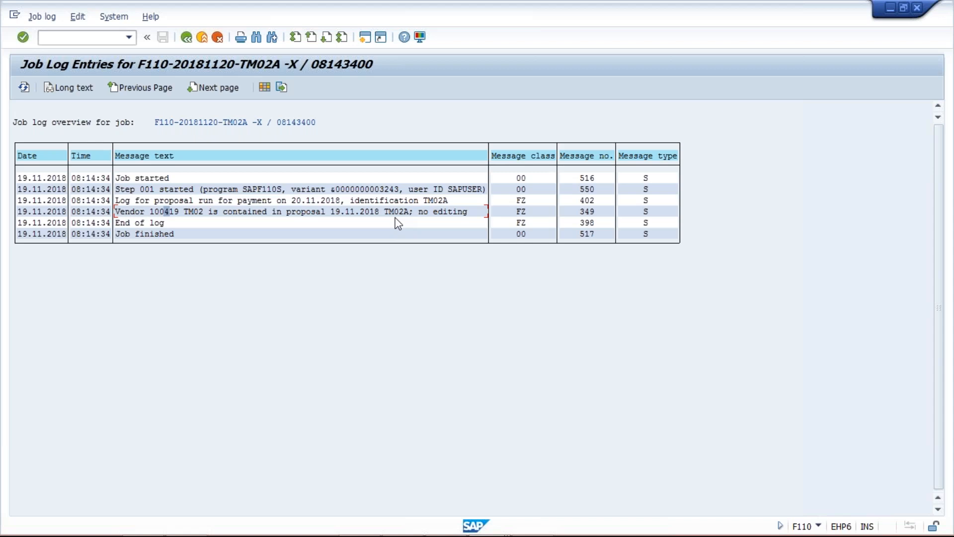
{"action": "left_click", "coordinate": [187, 38]}
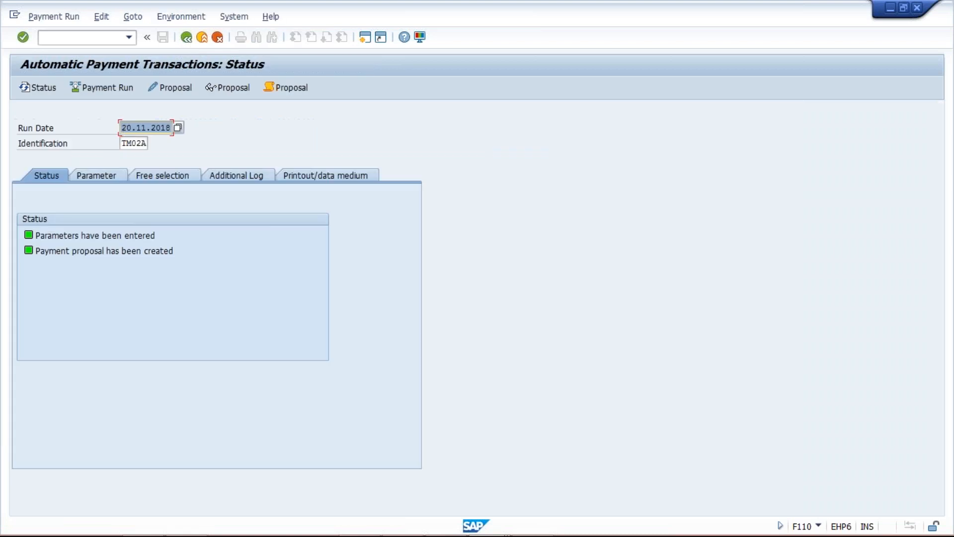
Load the payment run dated 19.11.2018 for identification TM02A and delete its payment proposal.
{"action": "type", "text": "19"}
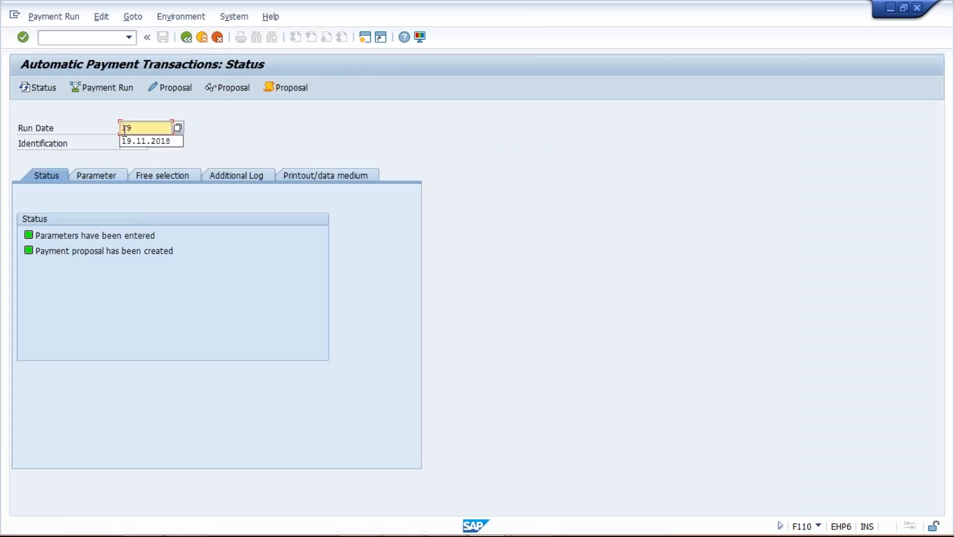
{"action": "key", "text": "Down"}
{"action": "key", "text": "Return"}
{"action": "key", "text": "Return"}
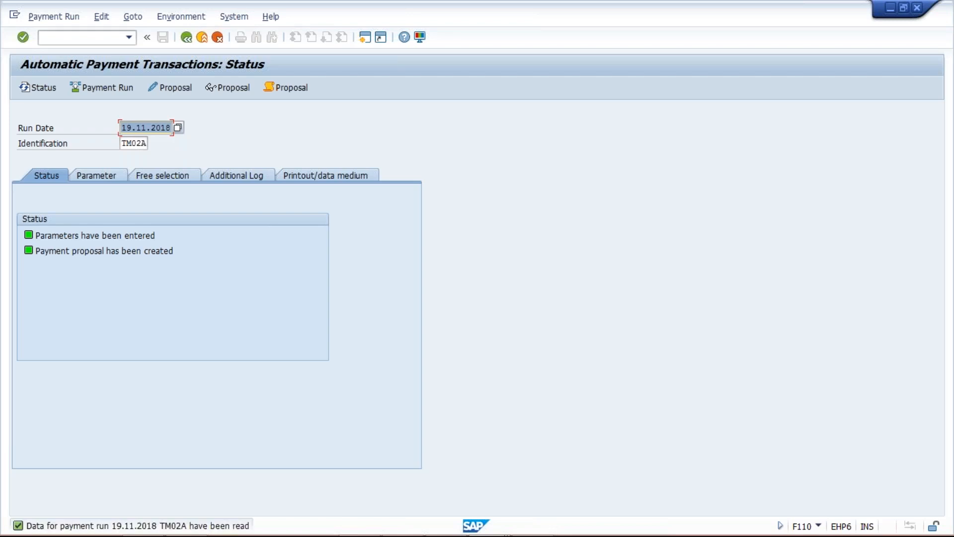
{"action": "left_click", "coordinate": [116, 252]}
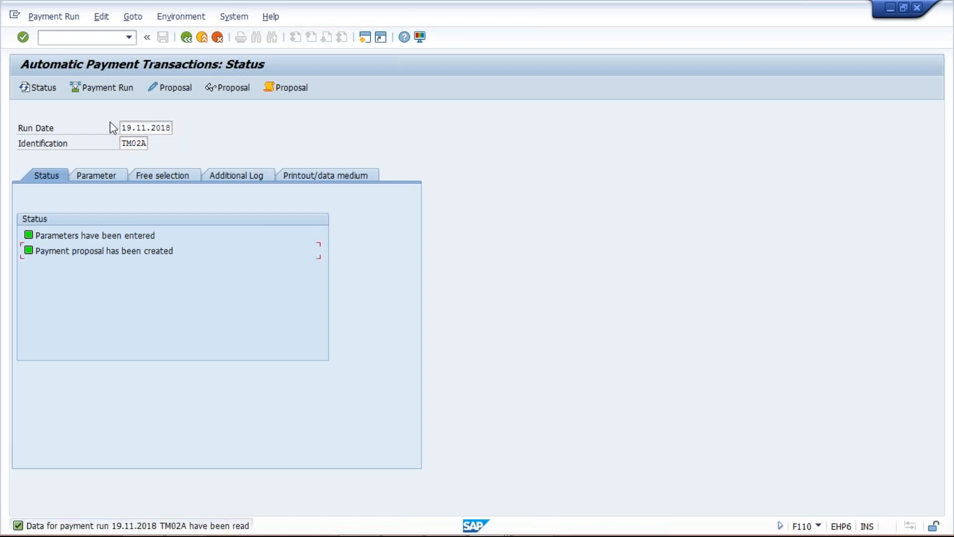
{"action": "left_click", "coordinate": [95, 18]}
{"action": "mouse_move", "coordinate": [110, 50]}
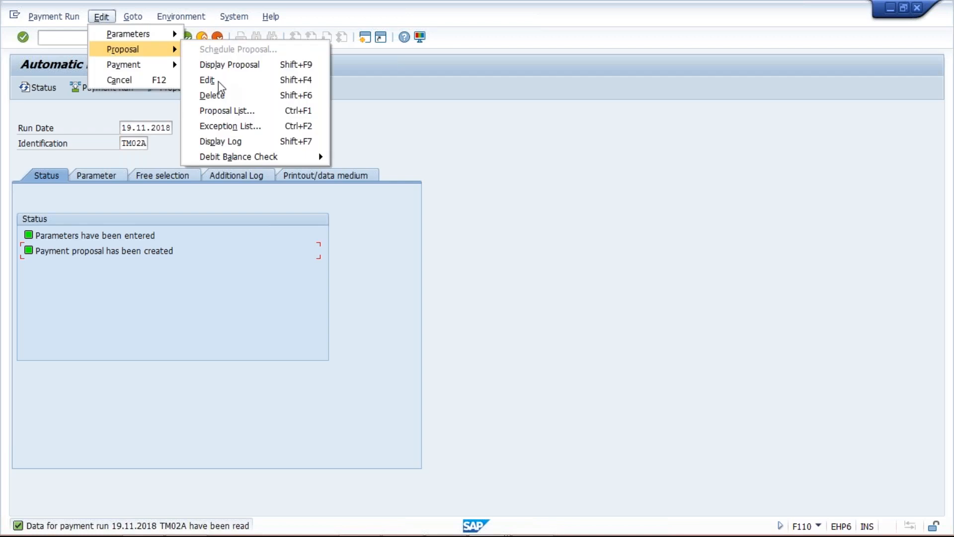
{"action": "left_click", "coordinate": [214, 96]}
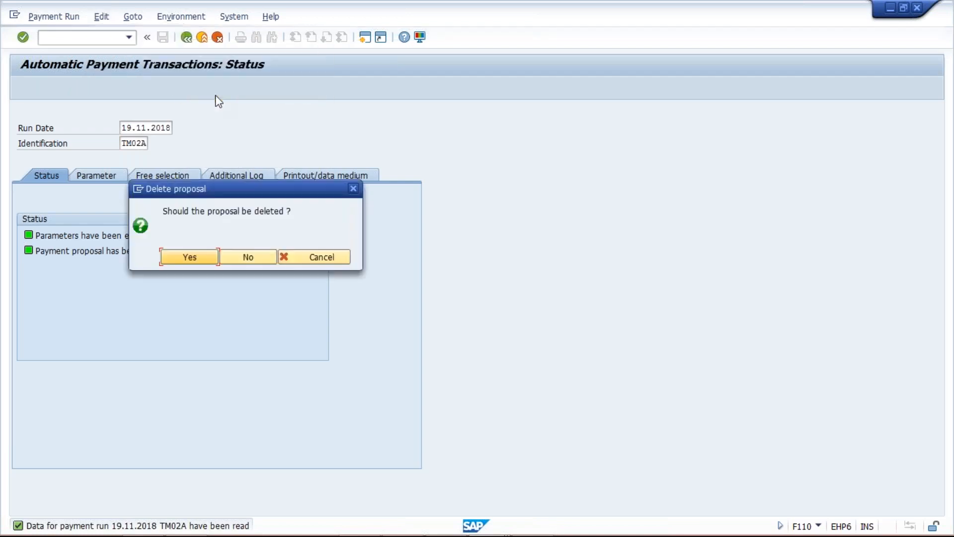
{"action": "left_click", "coordinate": [189, 256]}
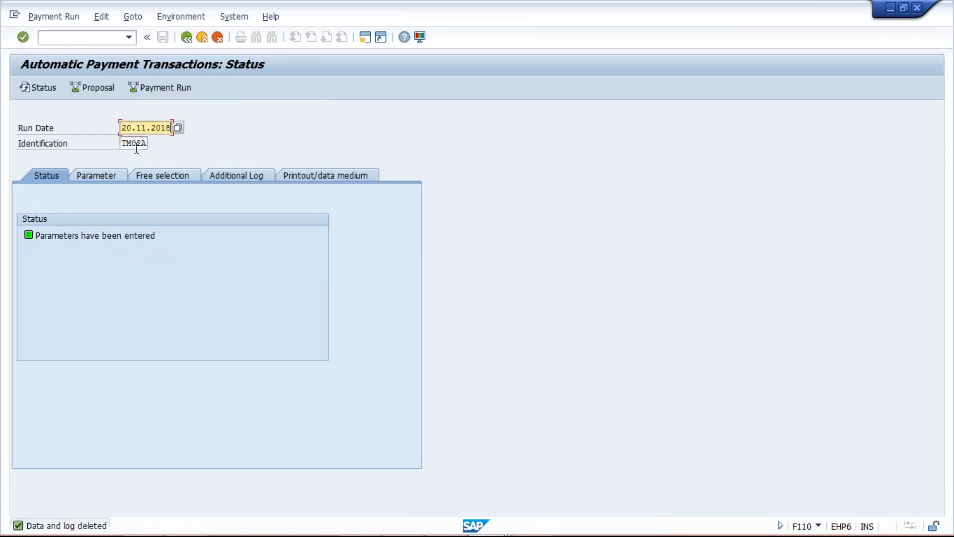
Load the payment run dated 20.11.2018 for TM02A and delete its existing payment proposal.
{"action": "left_click", "coordinate": [98, 88]}
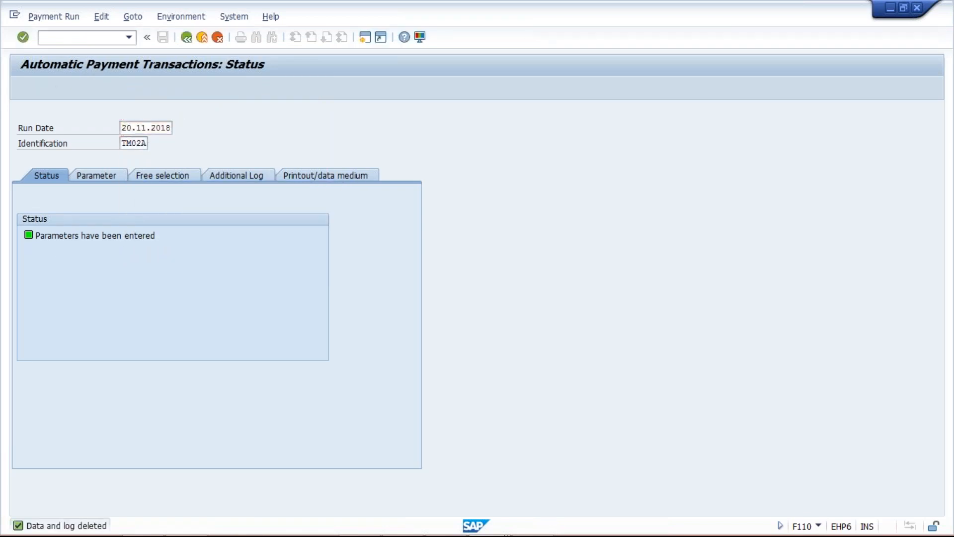
{"action": "left_click", "coordinate": [101, 16]}
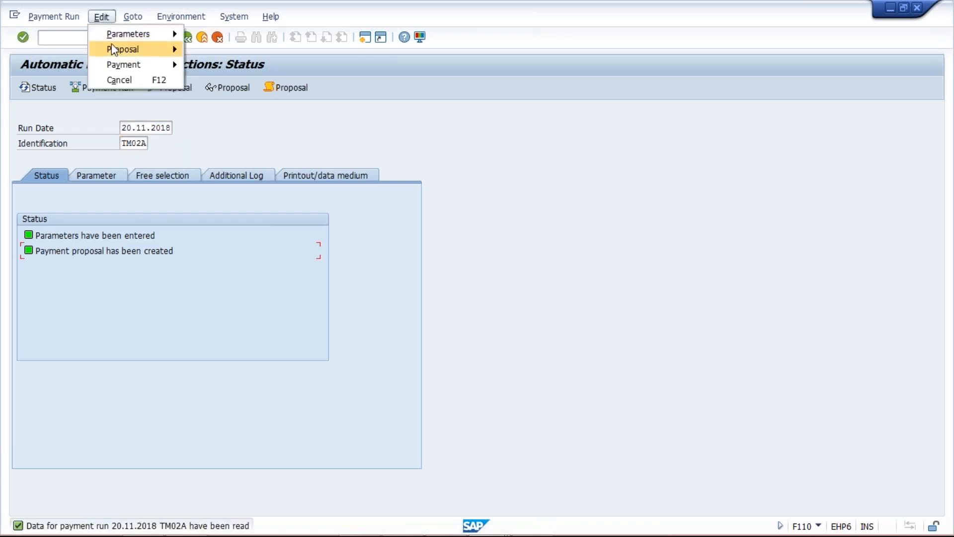
{"action": "mouse_move", "coordinate": [112, 48]}
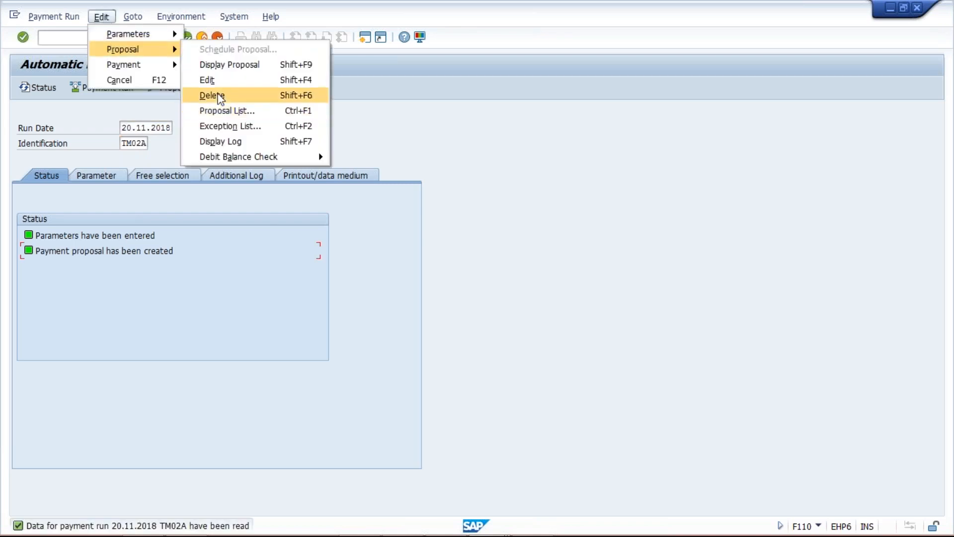
{"action": "left_click", "coordinate": [220, 96]}
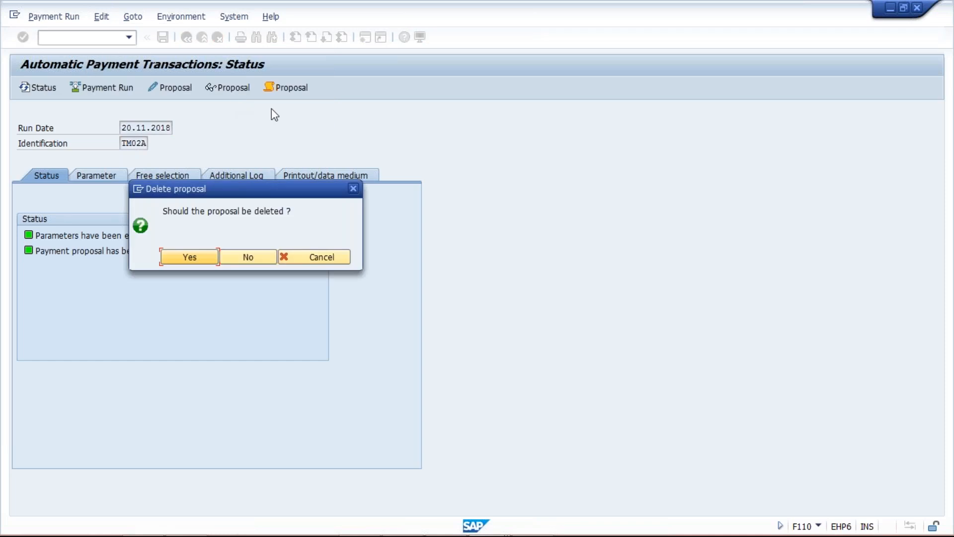
{"action": "key", "text": "Return"}
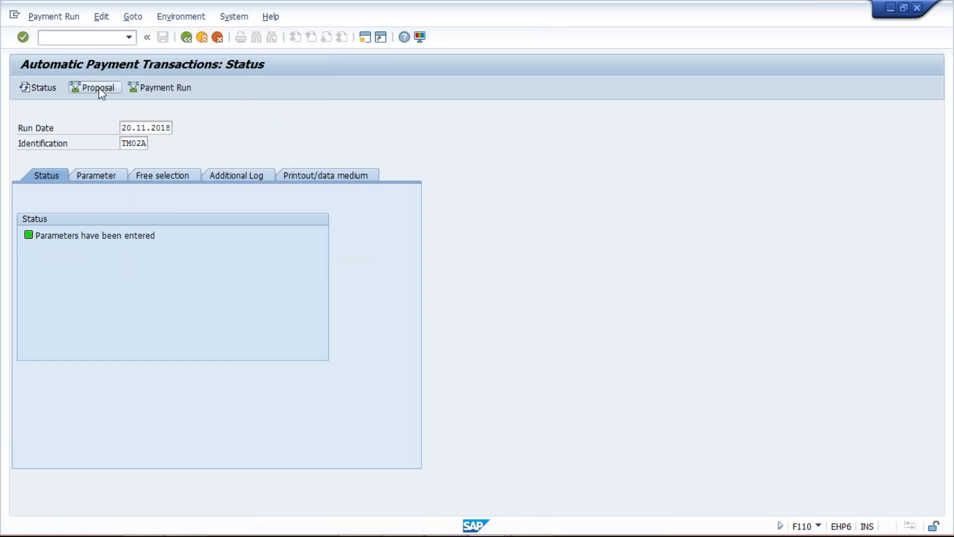
Schedule the 20.11.2018 payment proposal again with immediate start and review its log for due date and payment method checks.
{"action": "left_click", "coordinate": [102, 92]}
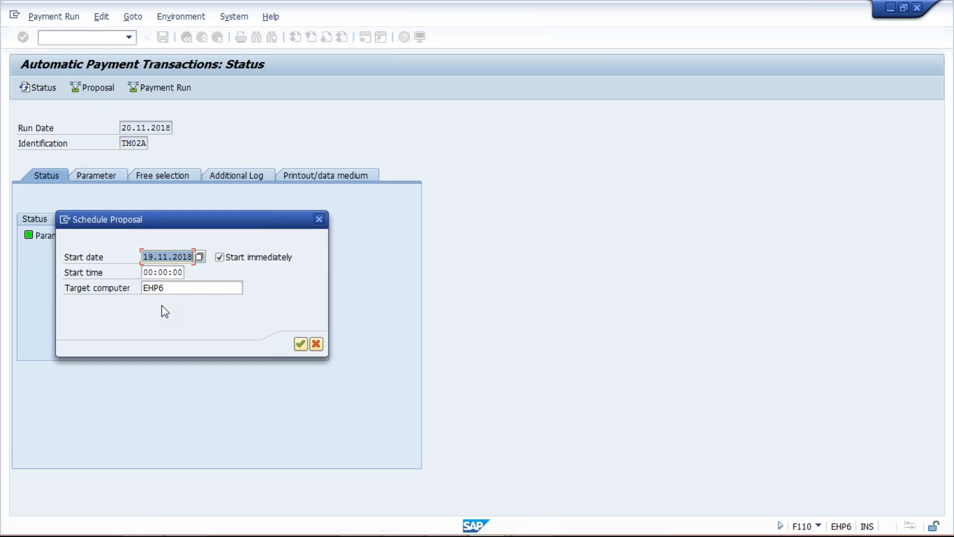
{"action": "key", "text": "Return"}
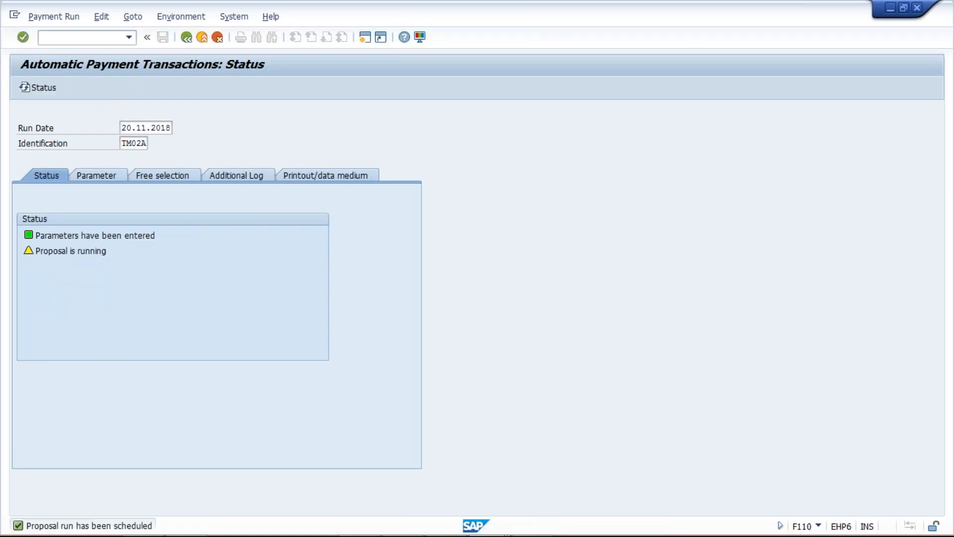
{"action": "key", "text": "Return"}
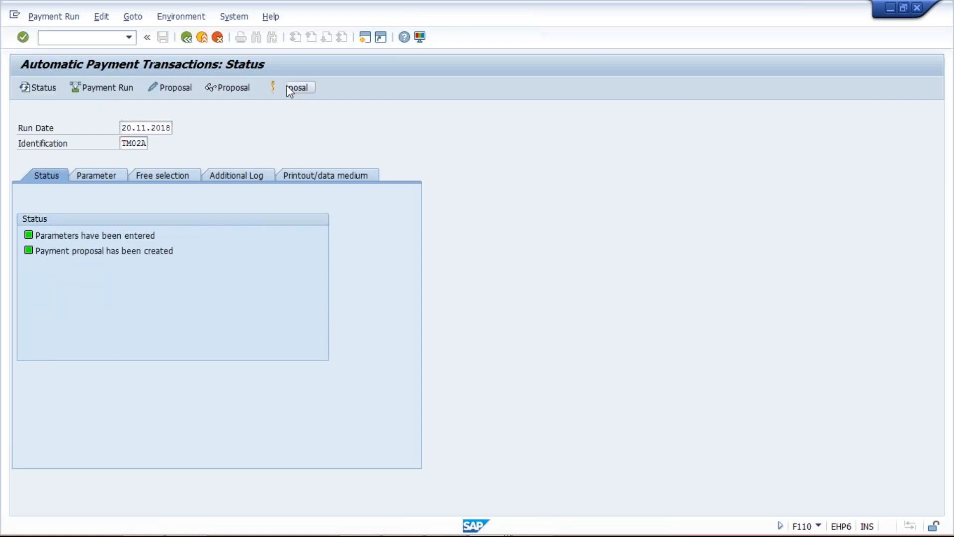
{"action": "left_click", "coordinate": [288, 87]}
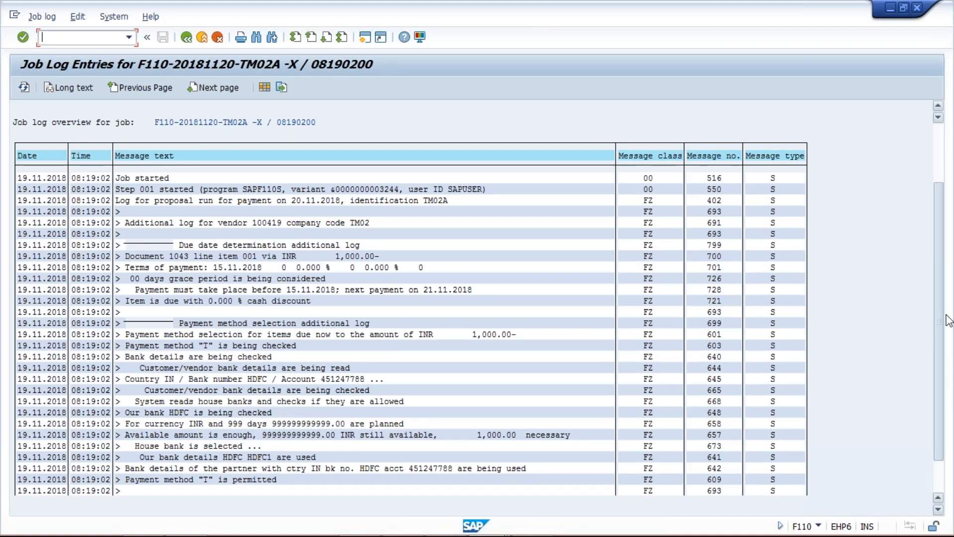
{"action": "scroll", "coordinate": [949, 320], "scroll_direction": "down", "scroll_amount": 1}
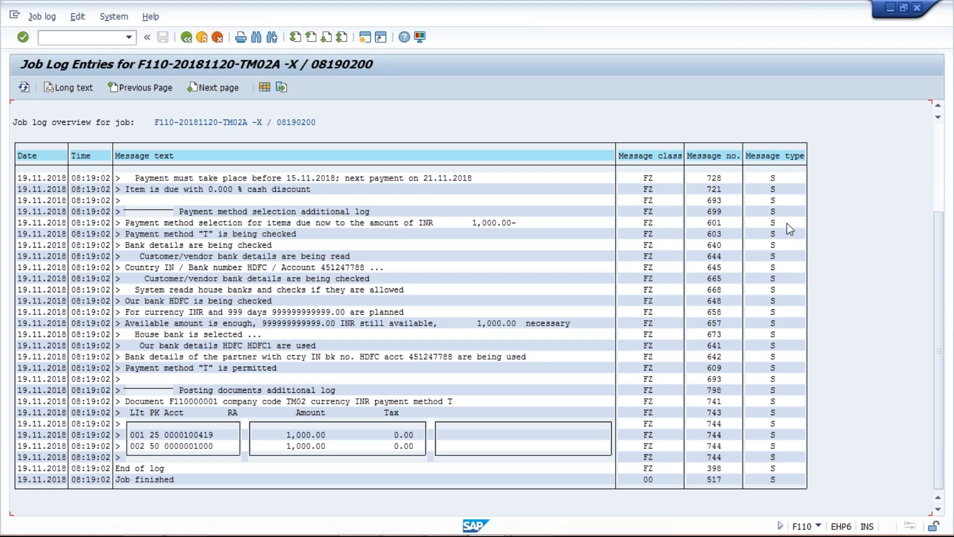
{"action": "left_click", "coordinate": [189, 40]}
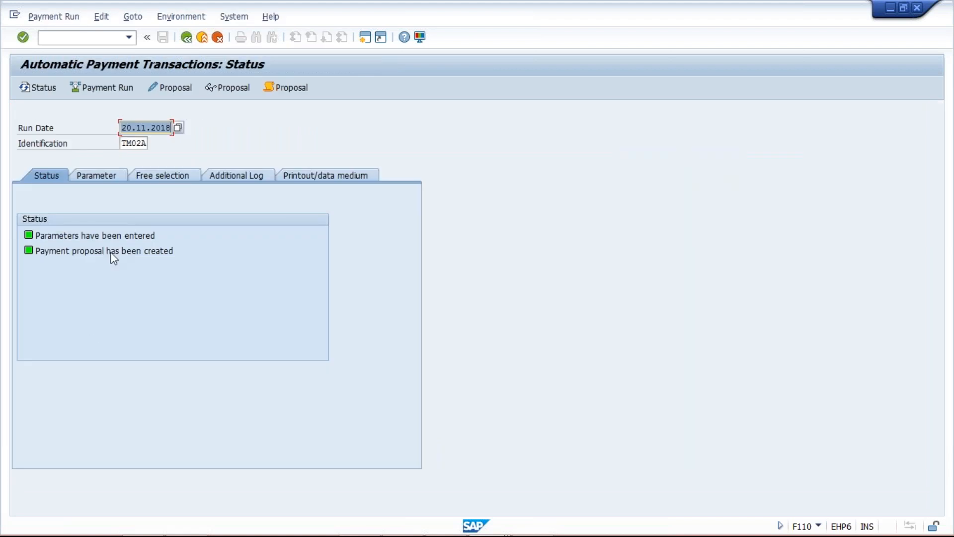
Delete the newly created payment proposal of the 20.11.2018 run.
{"action": "left_click", "coordinate": [111, 253]}
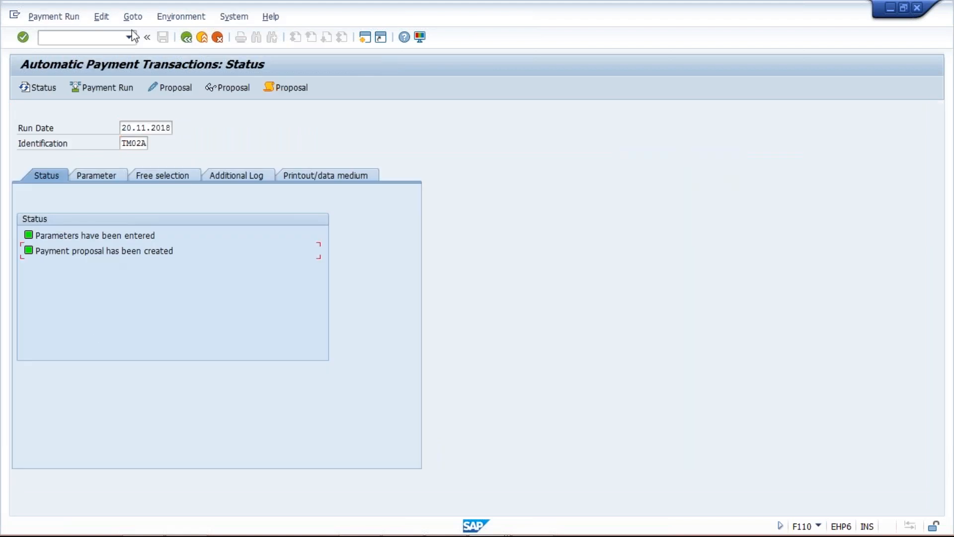
{"action": "left_click", "coordinate": [101, 17]}
{"action": "mouse_move", "coordinate": [142, 54]}
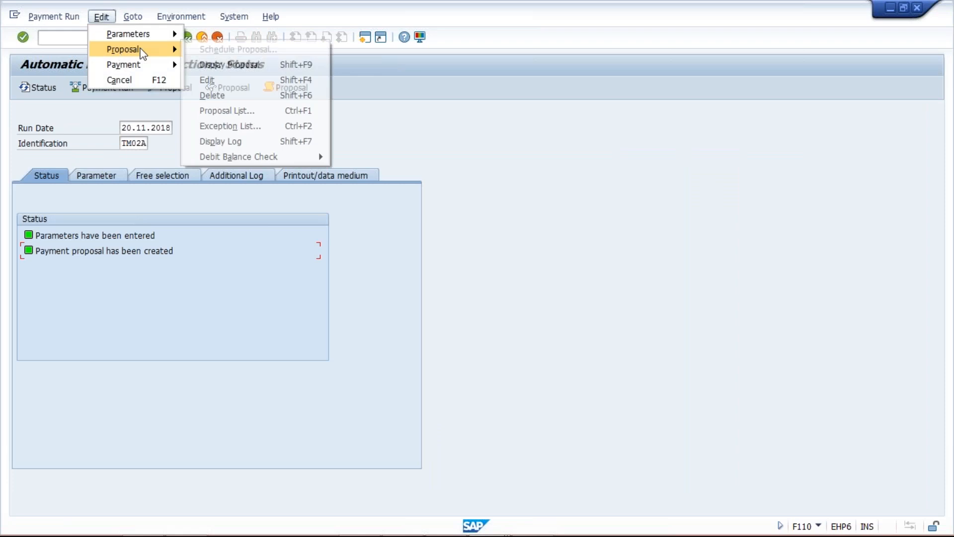
{"action": "left_click", "coordinate": [217, 96]}
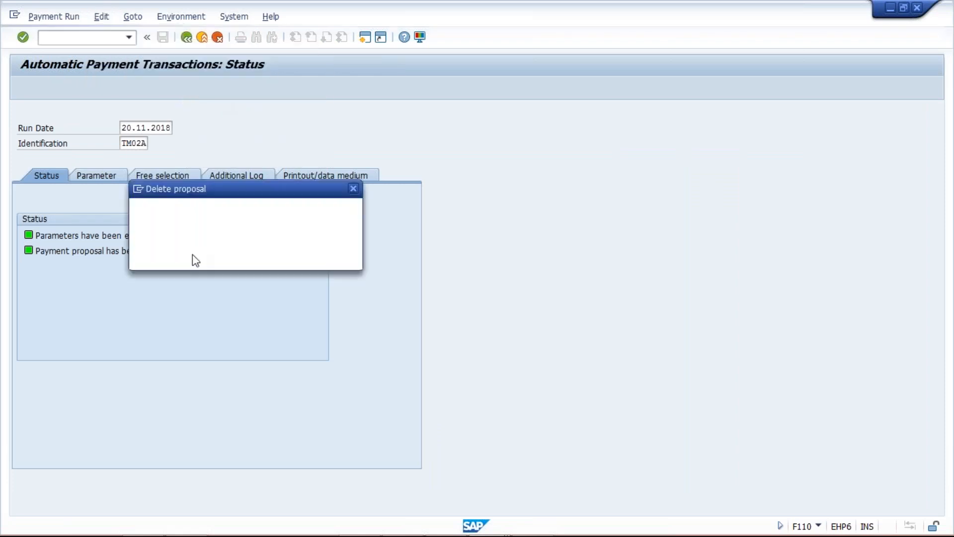
{"action": "left_click", "coordinate": [192, 255]}
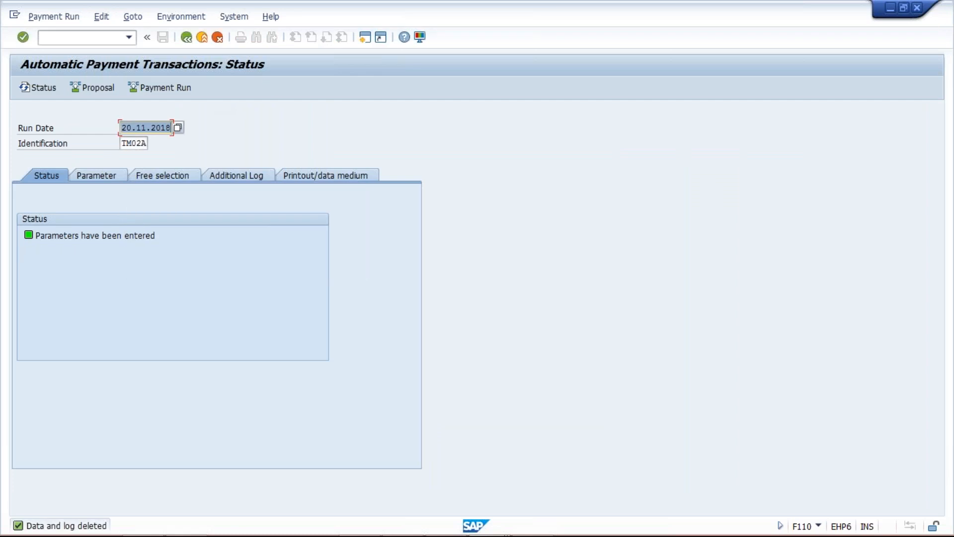
Switch to the session with the Available Amounts view, return to the payment program customizing and open the payment methods in company code.
{"action": "mouse_move", "coordinate": [494, 522]}
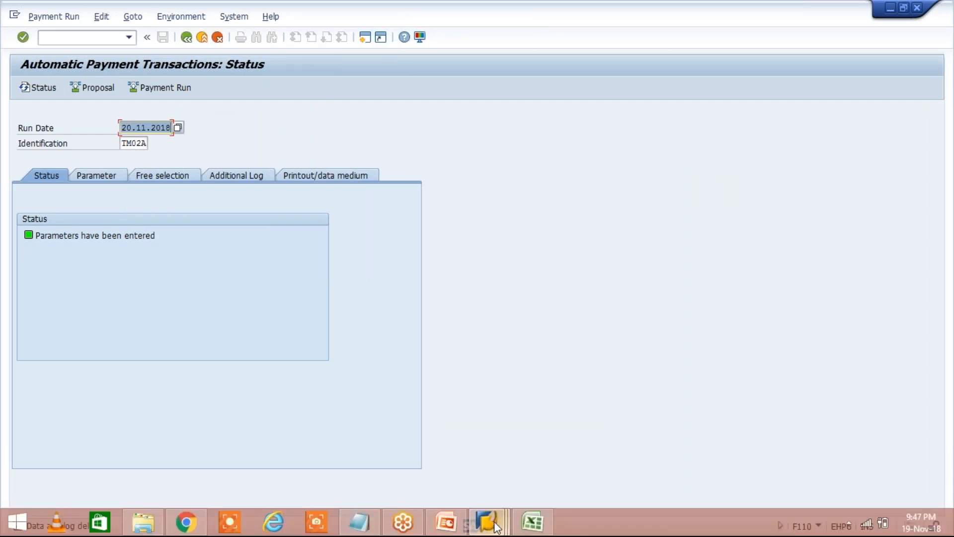
{"action": "left_click", "coordinate": [494, 523]}
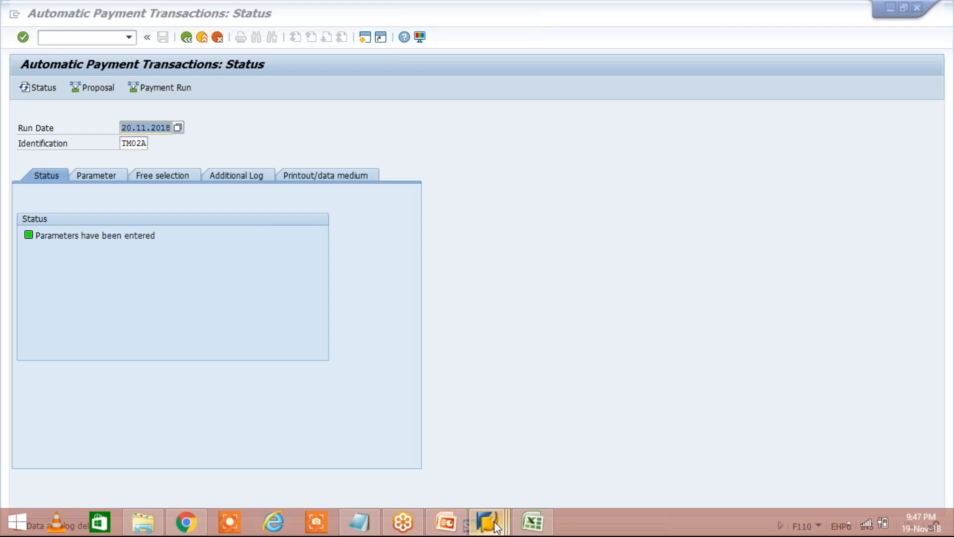
{"action": "left_click", "coordinate": [496, 524]}
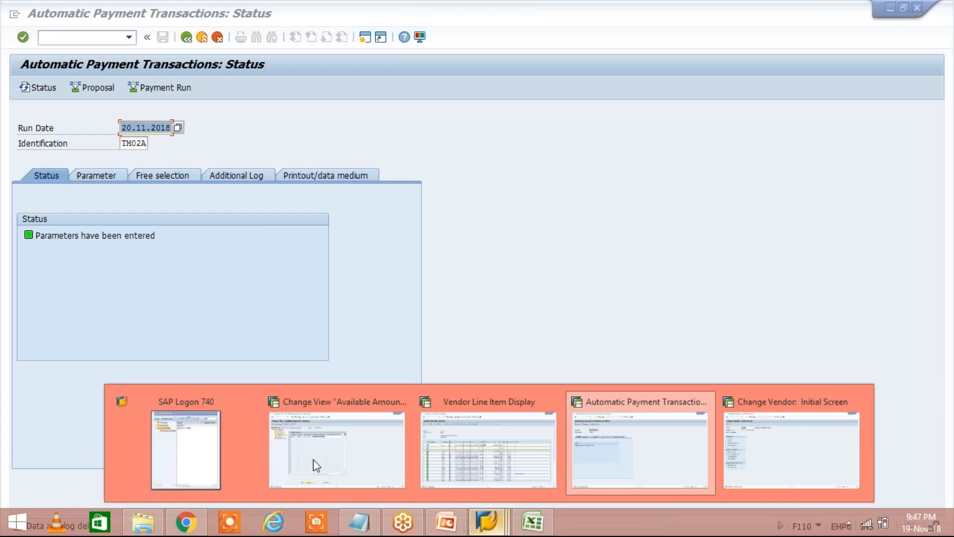
{"action": "mouse_move", "coordinate": [313, 459]}
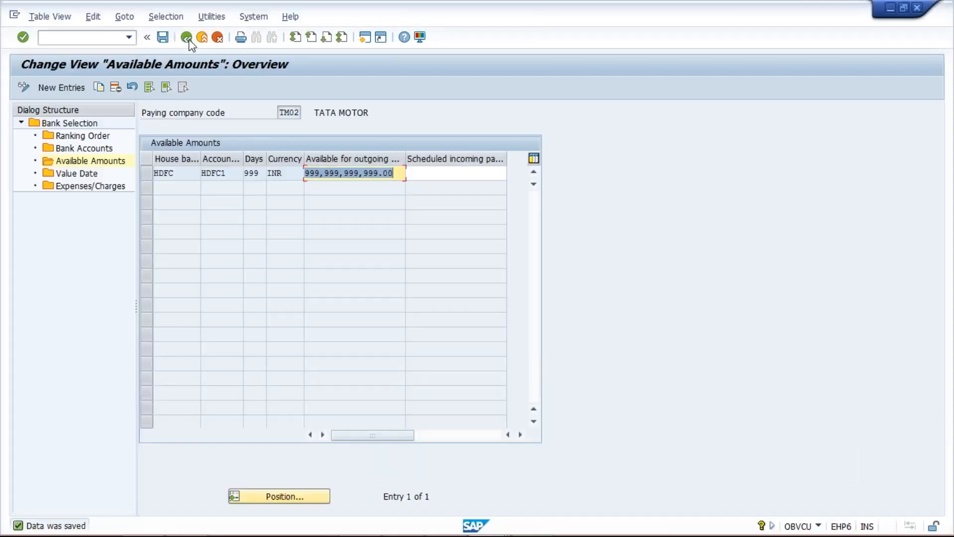
{"action": "left_click", "coordinate": [188, 39]}
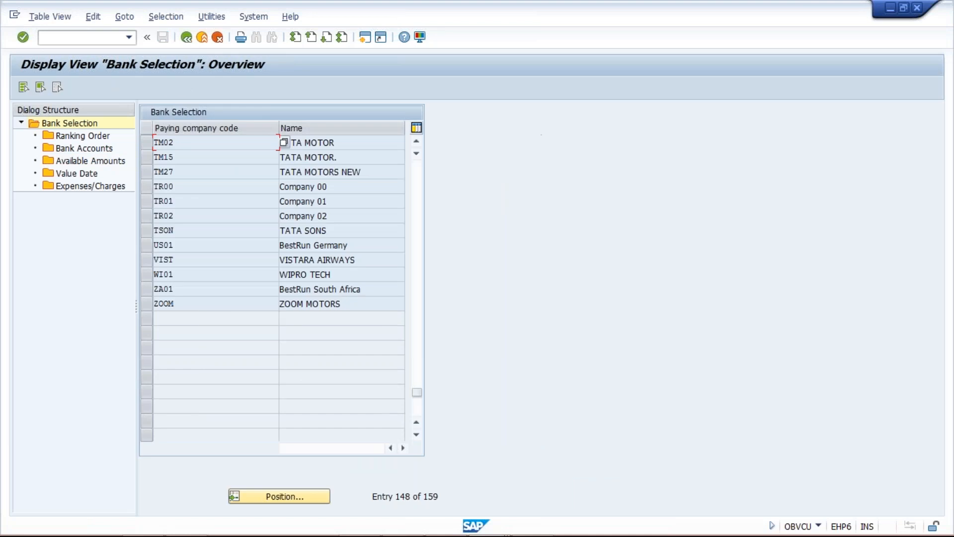
{"action": "key", "text": "F3"}
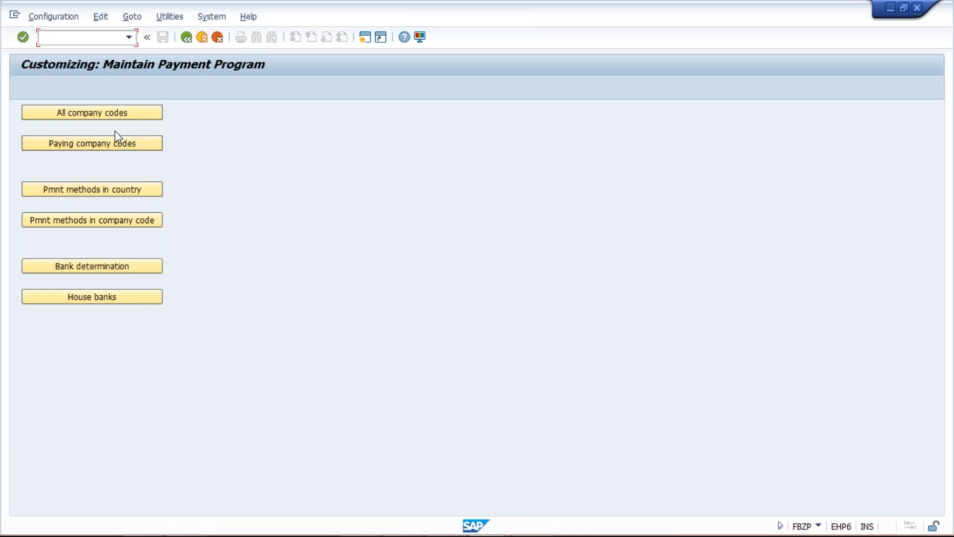
{"action": "left_click", "coordinate": [106, 190]}
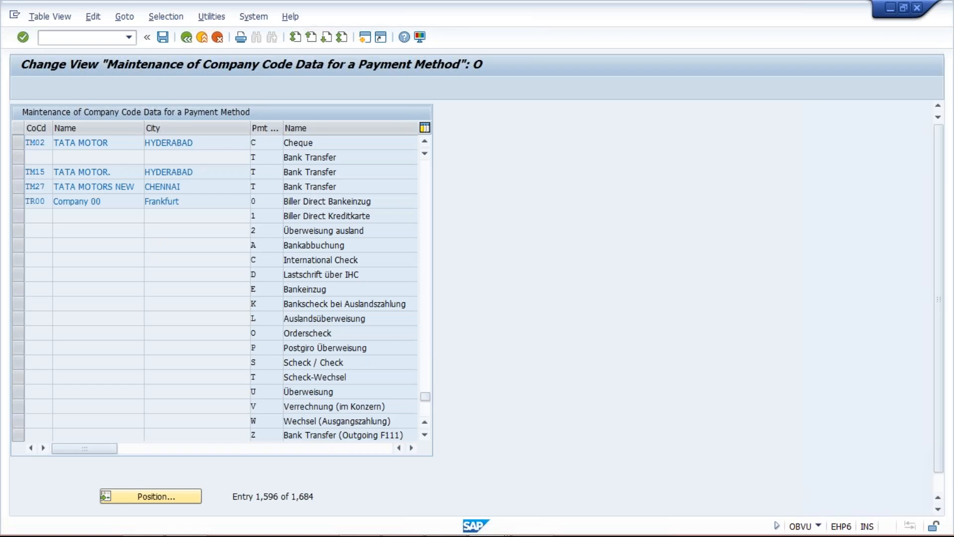
Limit the Cheque payment method of company code TM02 to a minimum of 0 and a maximum of 50000 INR, and save.
{"action": "type", "text": "0"}
{"action": "key", "text": "Tab"}
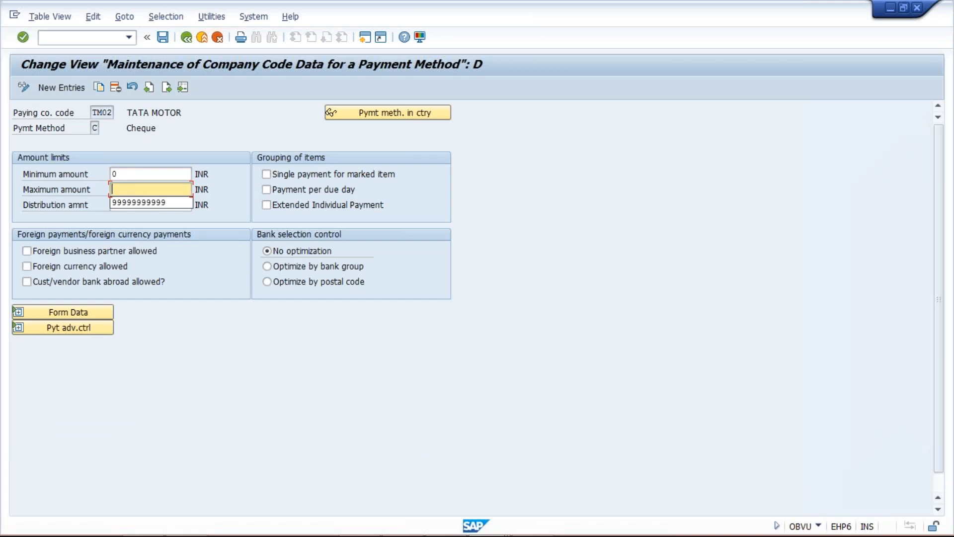
{"action": "type", "text": "50000"}
{"action": "key", "text": "Return"}
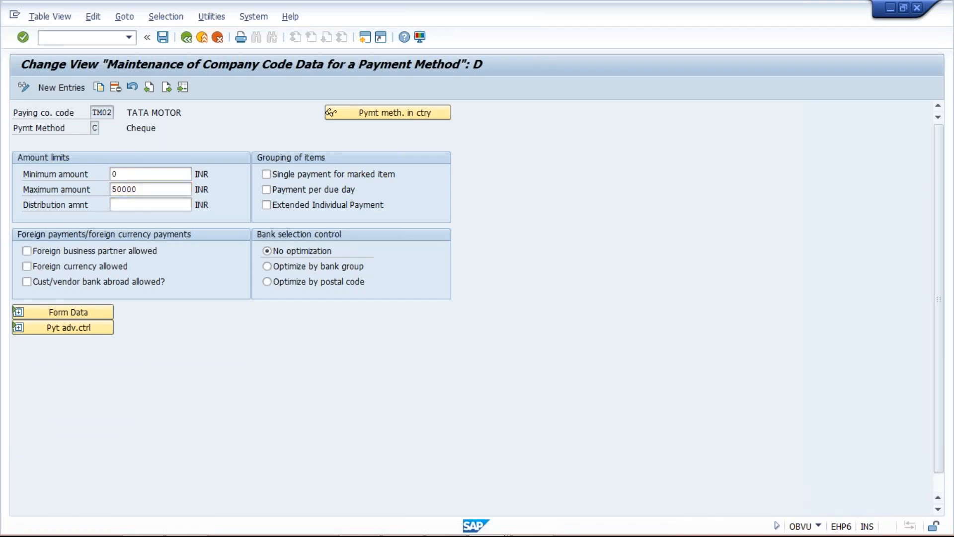
{"action": "key", "text": "ctrl+s"}
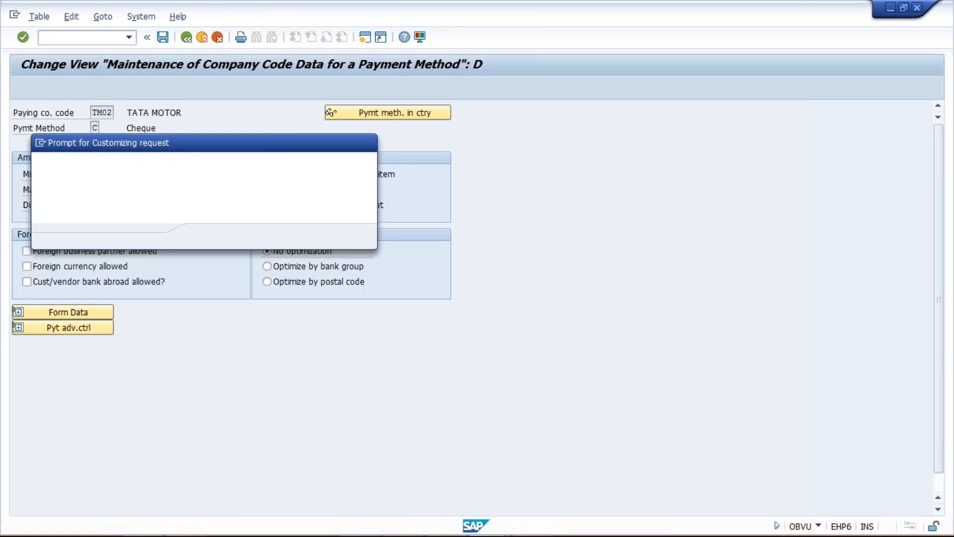
{"action": "key", "text": "Return"}
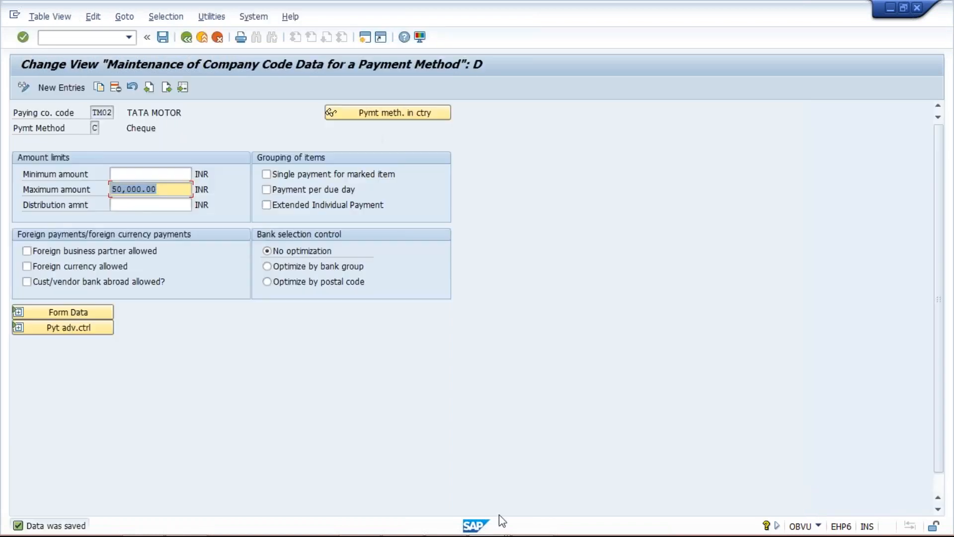
Check the test results sheet in Excel, return to the vendor change session in SAP and open an additional session.
{"action": "mouse_move", "coordinate": [539, 521]}
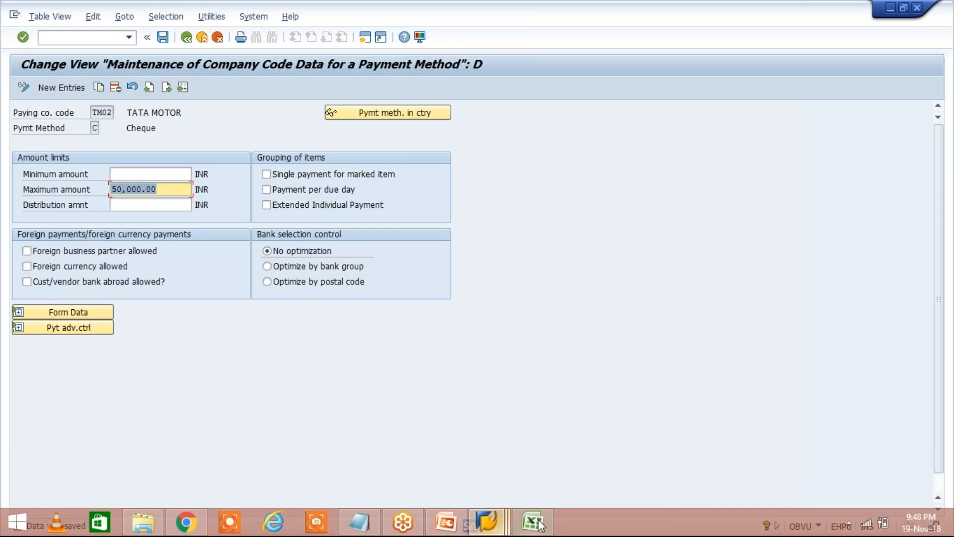
{"action": "left_click", "coordinate": [533, 521]}
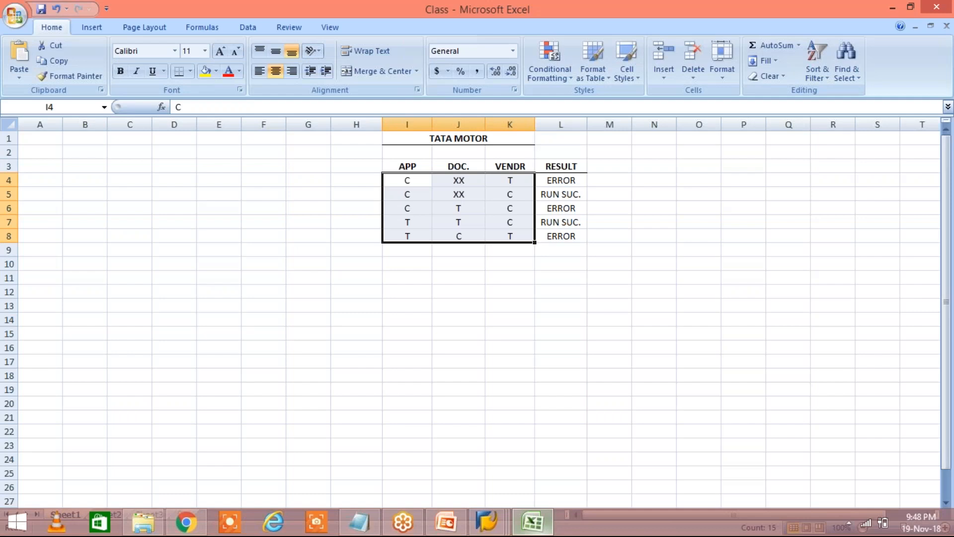
{"action": "left_click", "coordinate": [609, 305]}
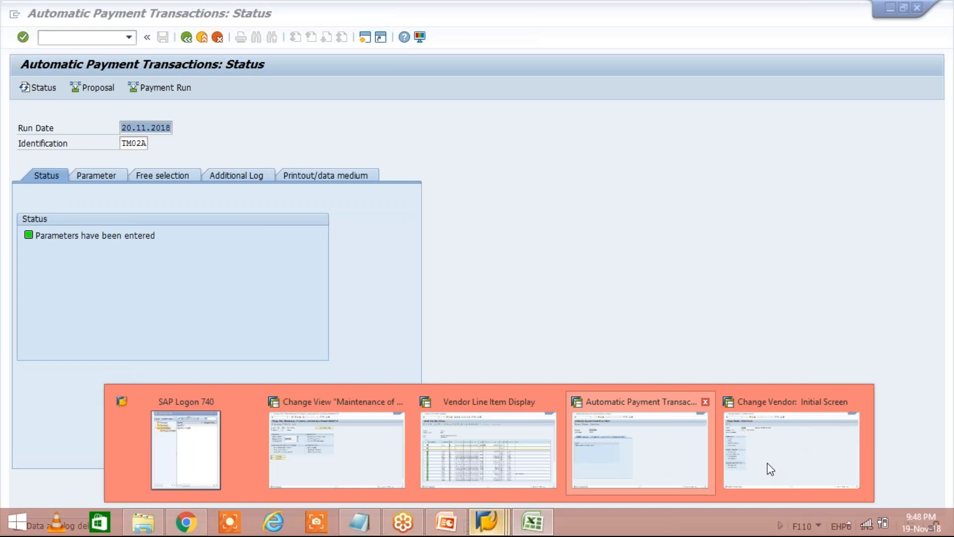
{"action": "left_click", "coordinate": [770, 469]}
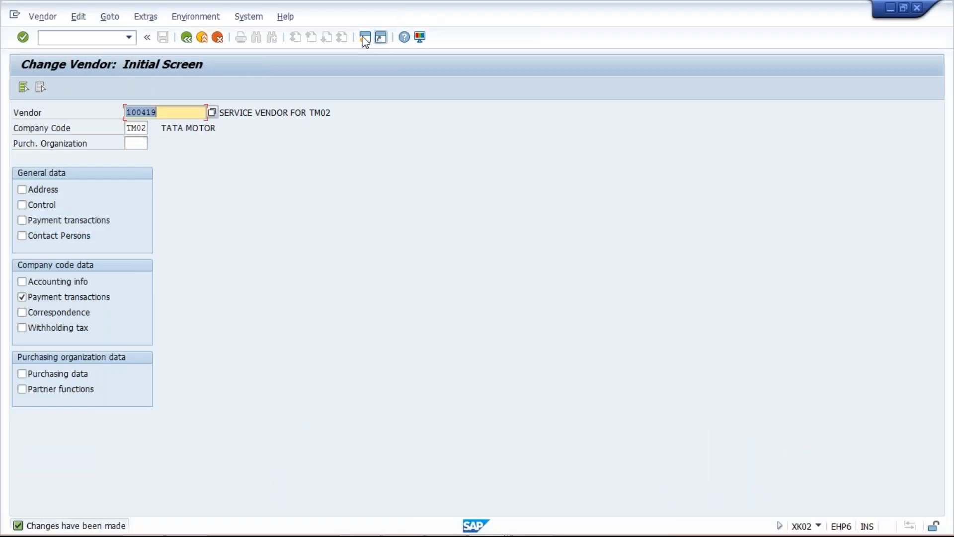
{"action": "left_click", "coordinate": [365, 38]}
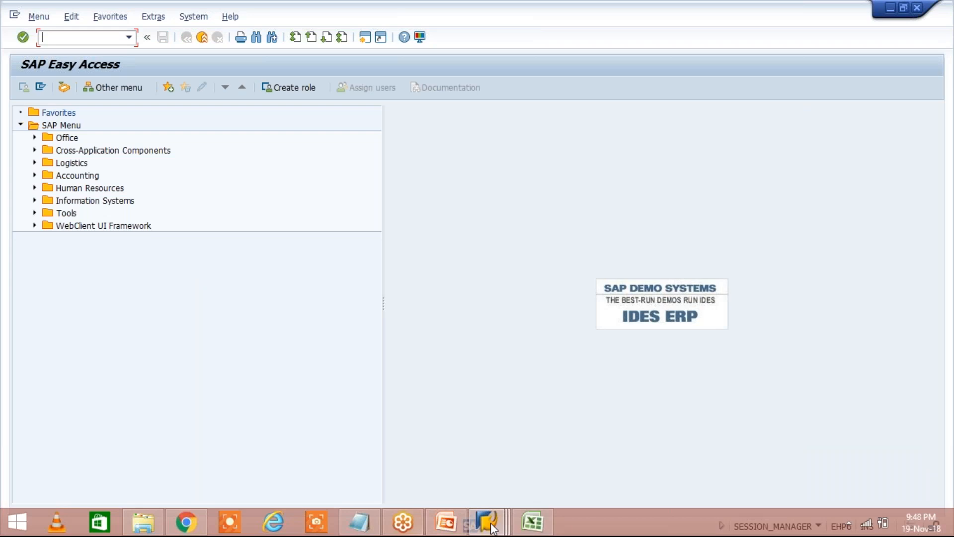
Set the payment methods of the TM02 service vendor to CT in its company code payment transactions and save.
{"action": "mouse_move", "coordinate": [684, 455]}
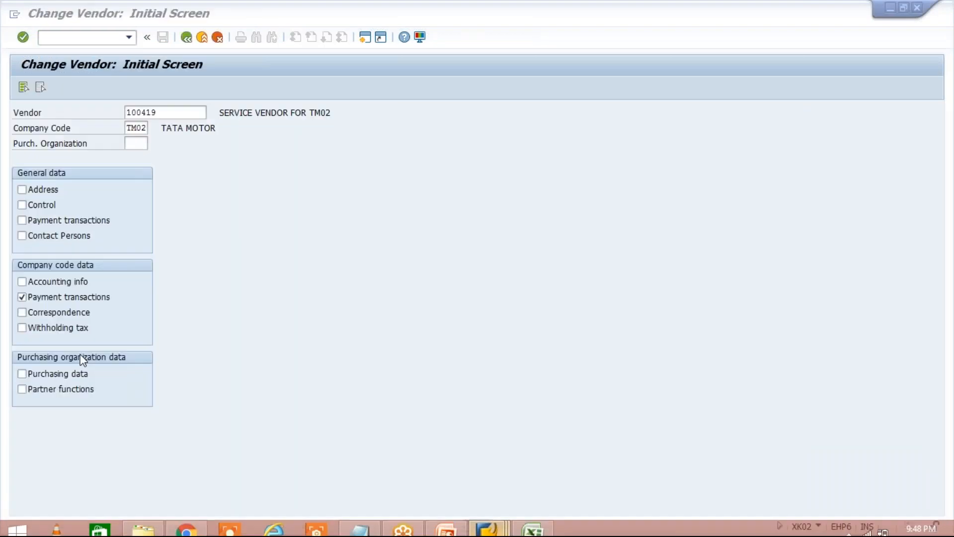
{"action": "left_click", "coordinate": [231, 216]}
{"action": "key", "text": "Return"}
{"action": "left_click", "coordinate": [137, 250]}
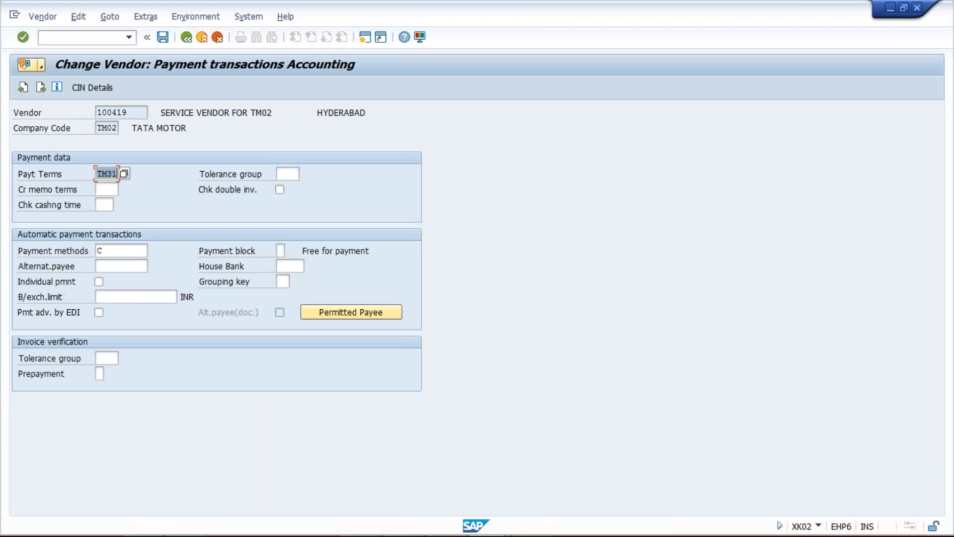
{"action": "type", "text": "CT"}
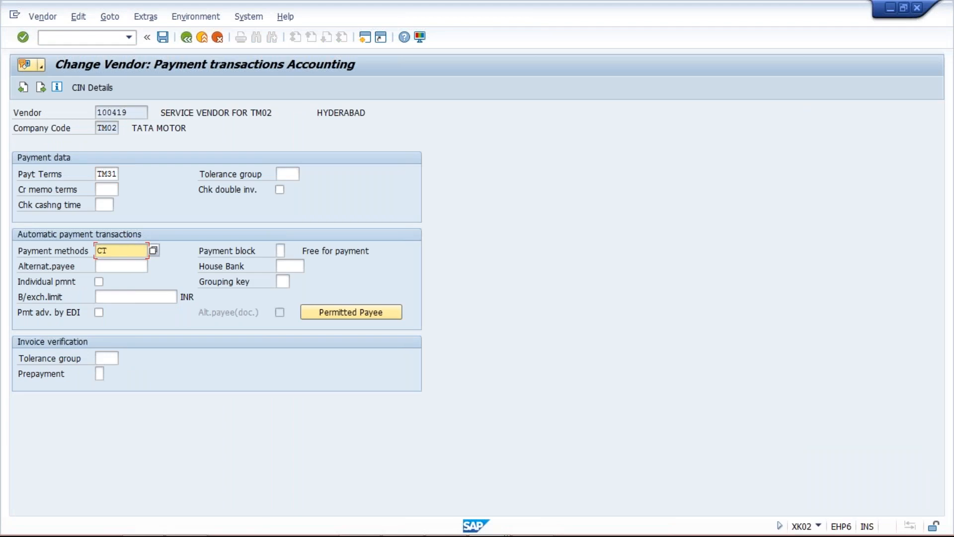
{"action": "key", "text": "Return"}
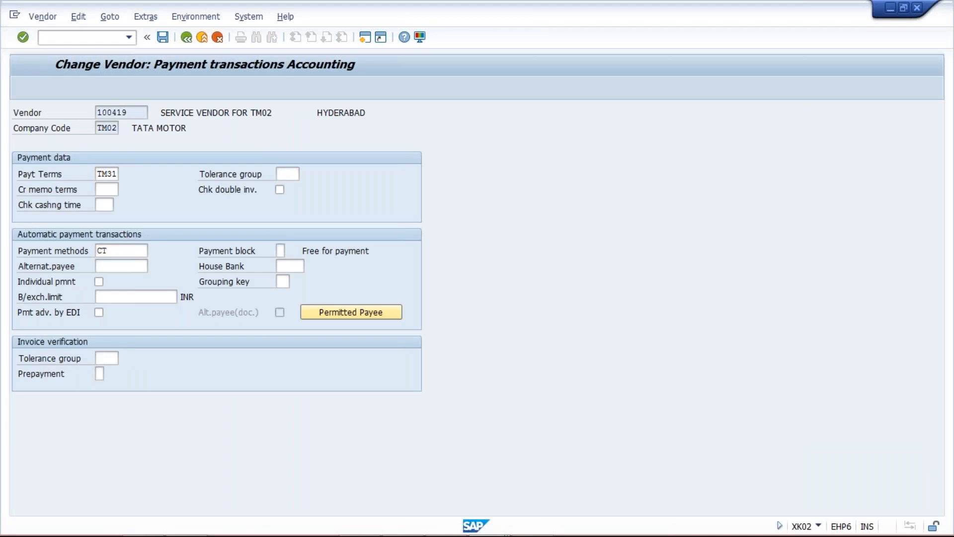
{"action": "key", "text": "ctrl+s"}
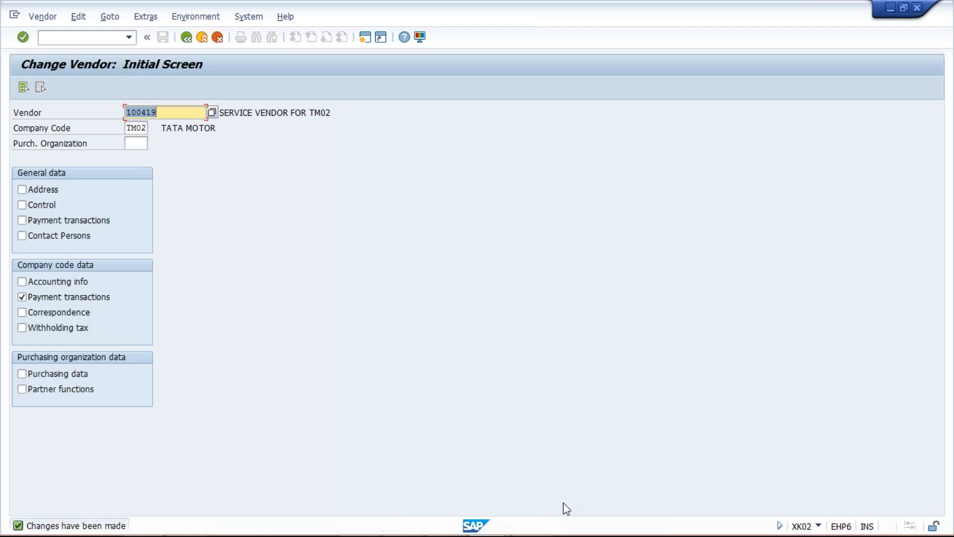
Switch to the new SAP Easy Access session and start vendor invoice entry with transaction FB60.
{"action": "mouse_move", "coordinate": [500, 529]}
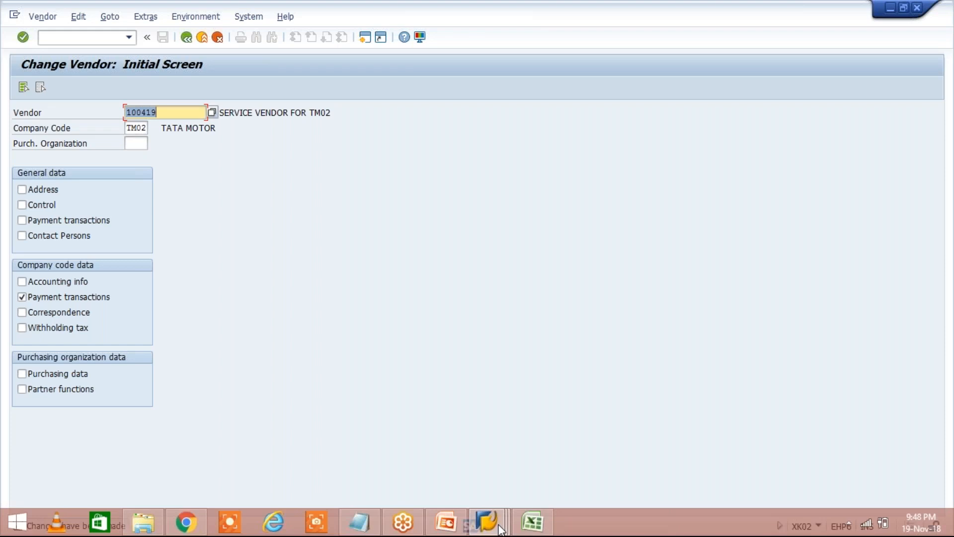
{"action": "left_click", "coordinate": [499, 526]}
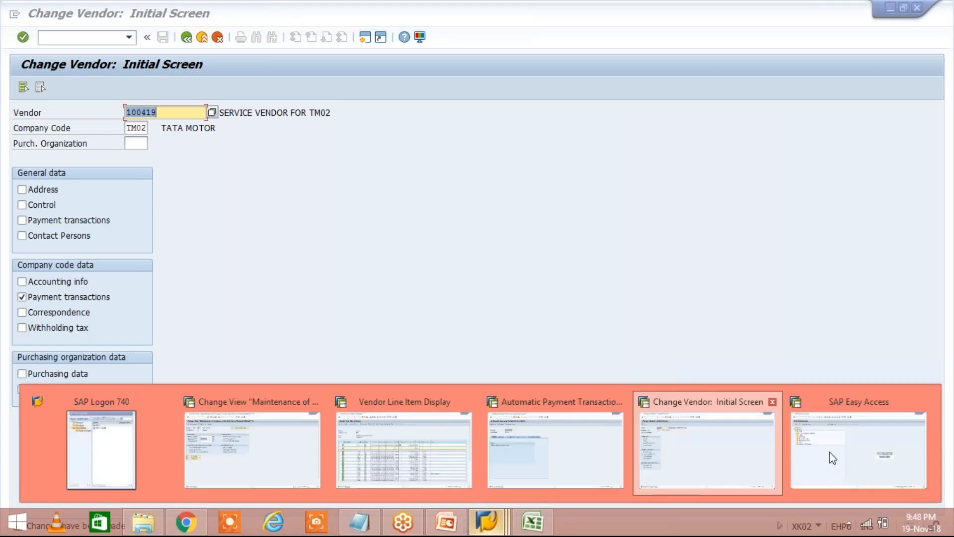
{"action": "left_click", "coordinate": [832, 457]}
{"action": "type", "text": "FB60"}
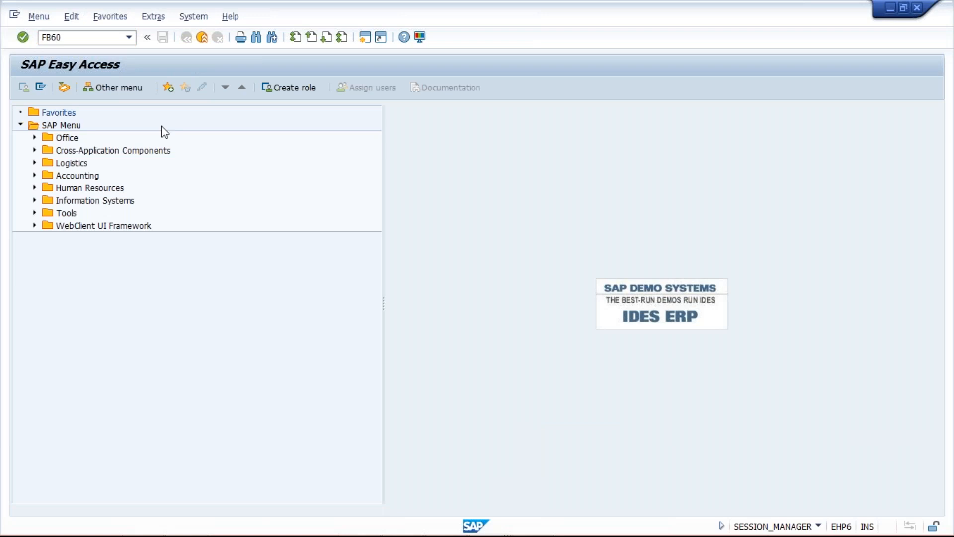
{"action": "key", "text": "Return"}
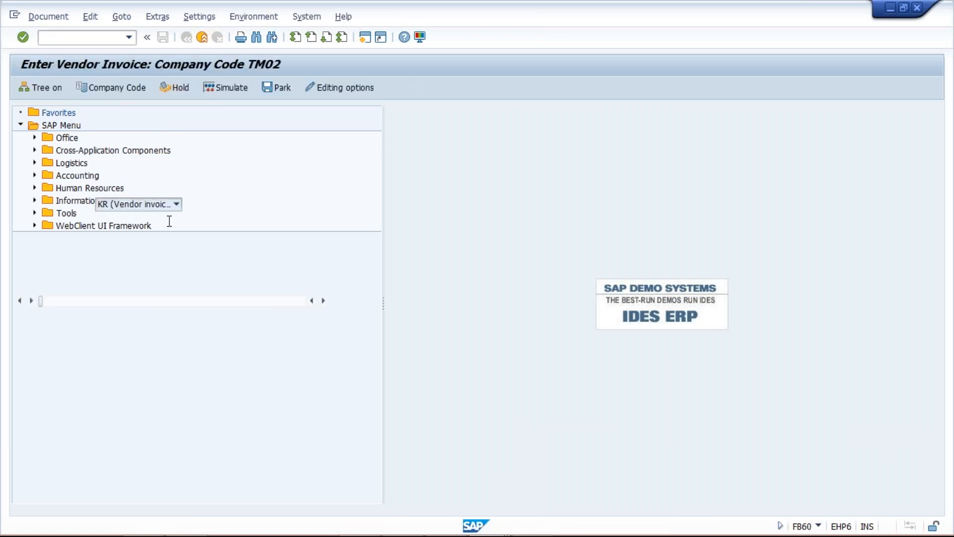
Enter the TM02 service vendor on the invoice and set both the invoice date and the posting date to 15.11.2018.
{"action": "key", "text": "space"}
{"action": "double_click", "coordinate": [108, 174]}
{"action": "key", "text": "space"}
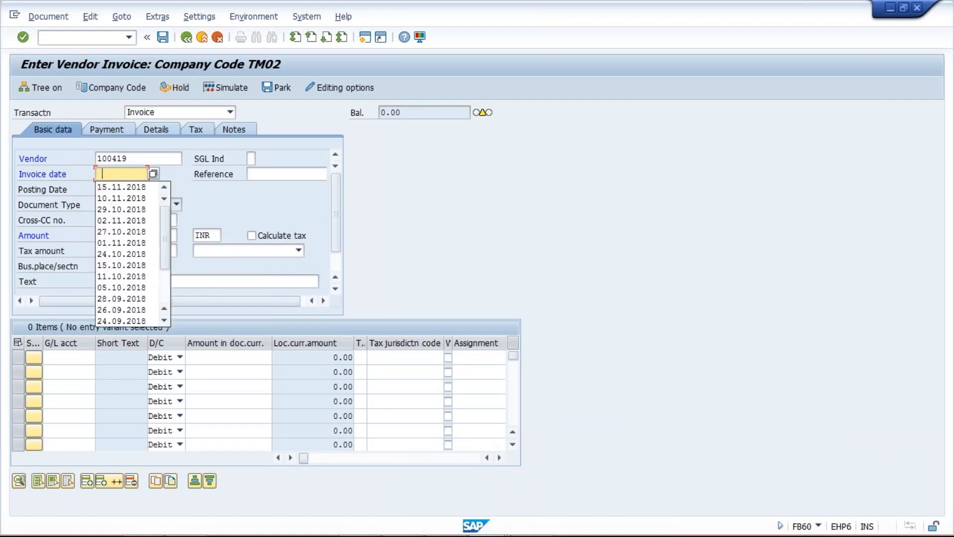
{"action": "left_click", "coordinate": [104, 188]}
{"action": "left_click", "coordinate": [103, 190]}
{"action": "key", "text": "space"}
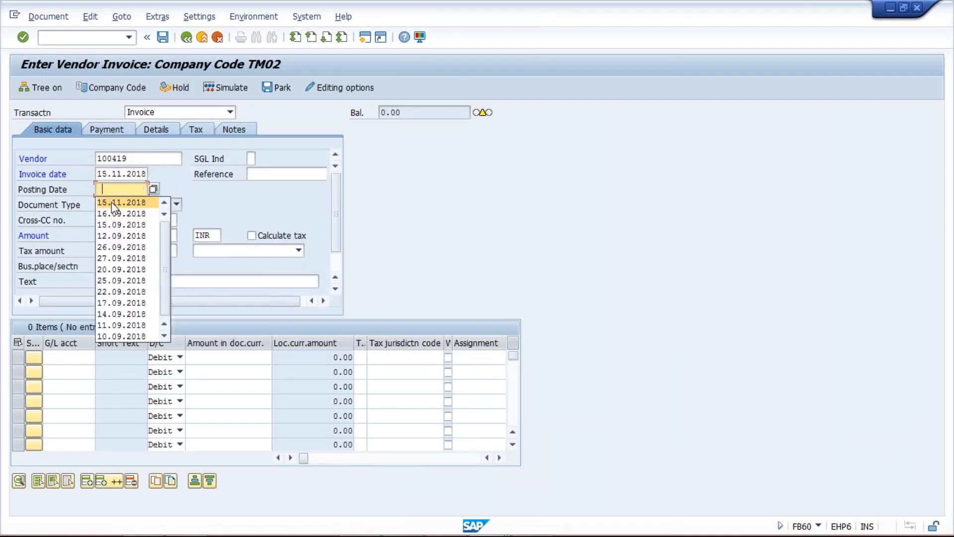
{"action": "left_click", "coordinate": [113, 203]}
Enter an invoice amount of 60000 INR and assign G/L account 4000 to the first line item.
{"action": "left_click", "coordinate": [106, 235]}
{"action": "type", "text": "60"}
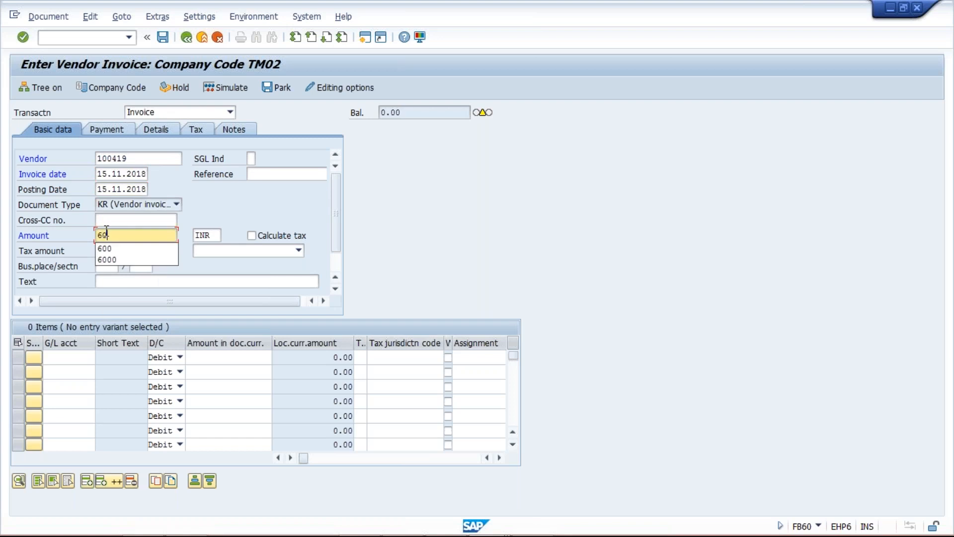
{"action": "type", "text": "000"}
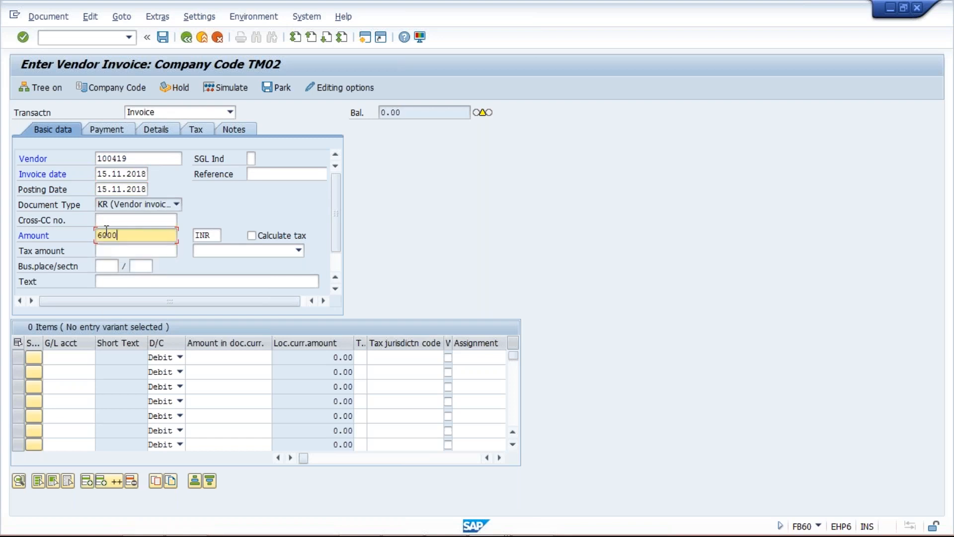
{"action": "key", "text": "Left"}
{"action": "key", "text": "Left"}
{"action": "key", "text": "Left"}
{"action": "key", "text": "Left"}
{"action": "left_click", "coordinate": [68, 357]}
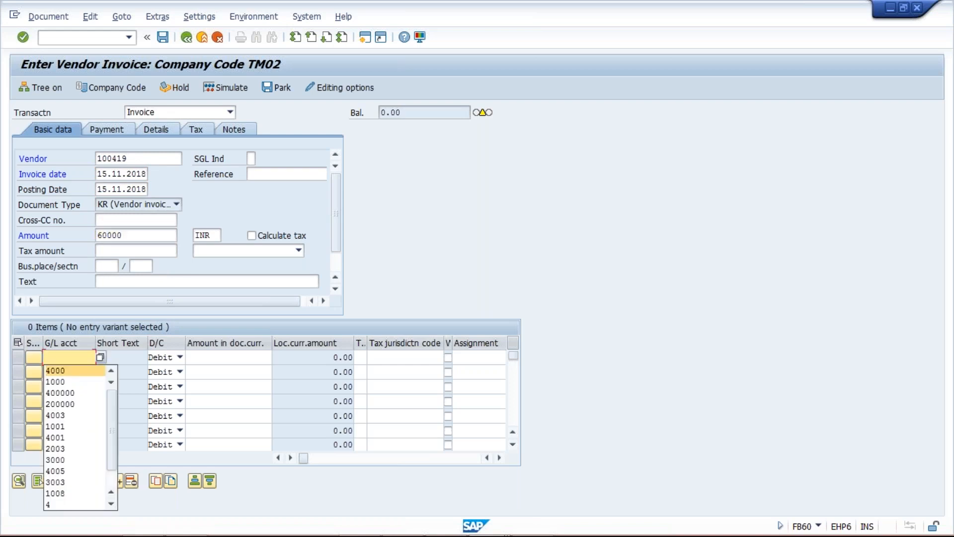
{"action": "left_click", "coordinate": [64, 370]}
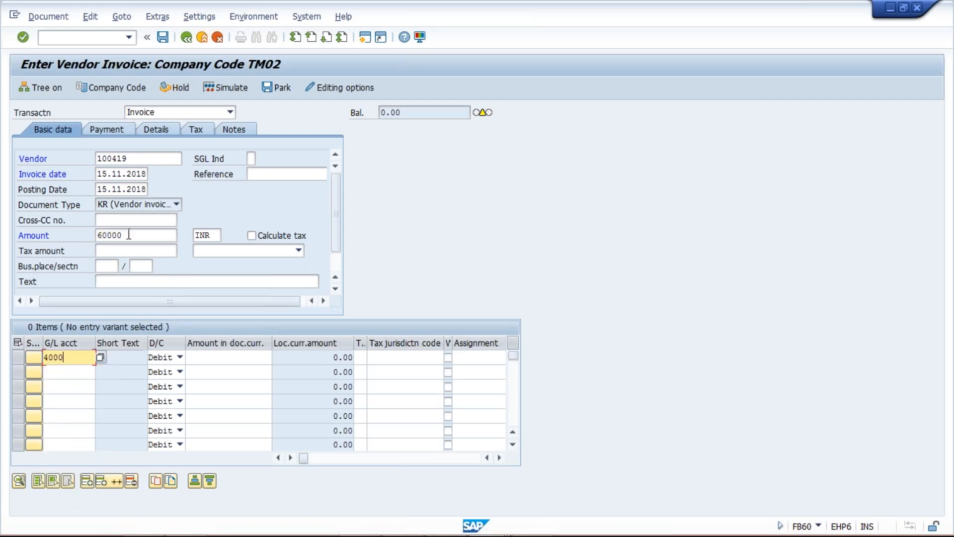
Change the invoice amount to 50000 INR and enter a 50000 debit on the G/L account 4000 line.
{"action": "left_click_drag", "start_coordinate": [125, 236], "coordinate": [96, 236]}
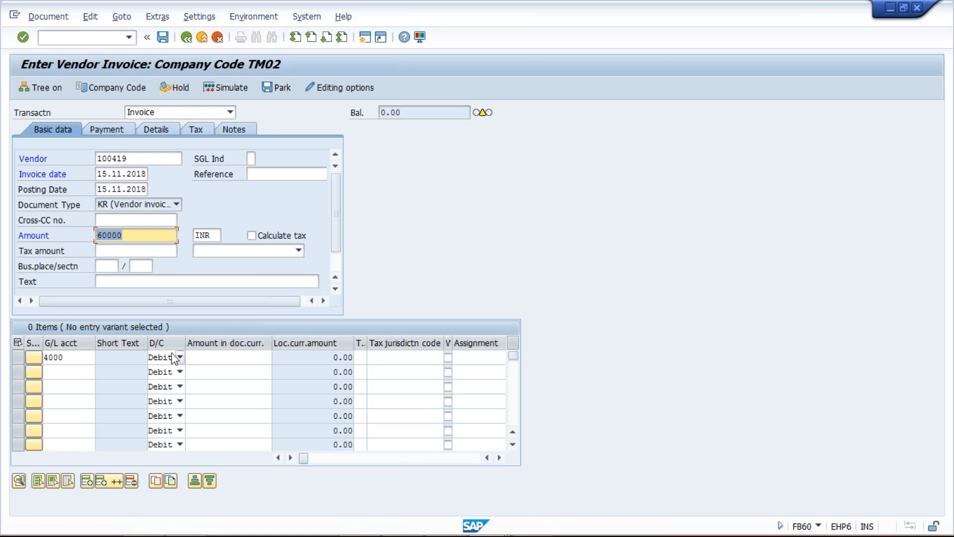
{"action": "type", "text": "50000"}
{"action": "left_click", "coordinate": [225, 358]}
{"action": "type", "text": "5000"}
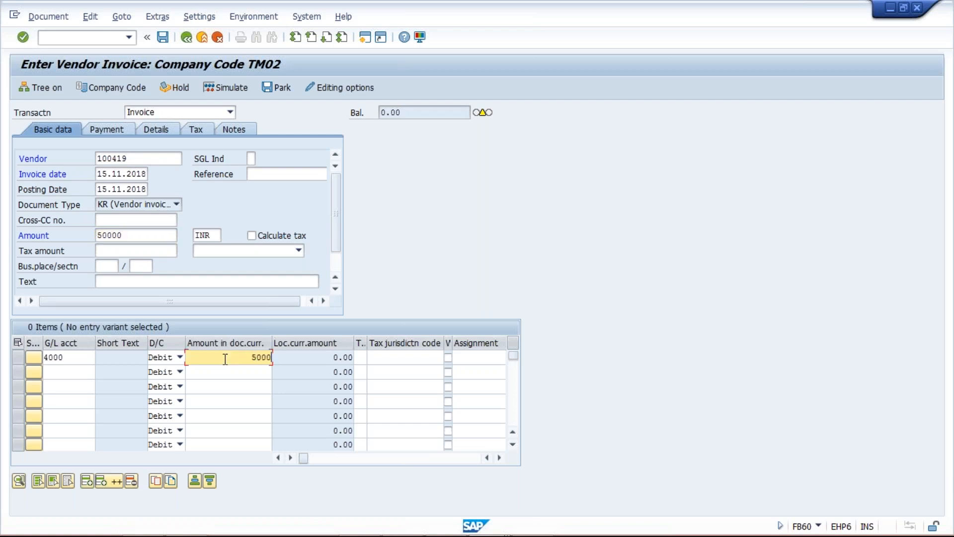
{"action": "type", "text": "0"}
{"action": "key", "text": "Return"}
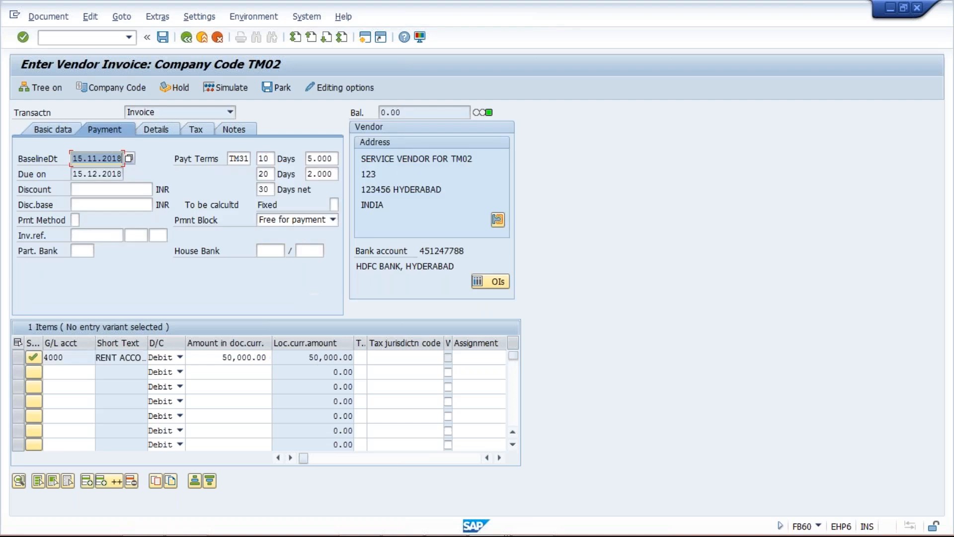
Set the invoice's payment terms to 0001 and post the vendor invoice.
{"action": "double_click", "coordinate": [239, 159]}
{"action": "key", "text": "BackSpace"}
{"action": "left_click", "coordinate": [242, 174]}
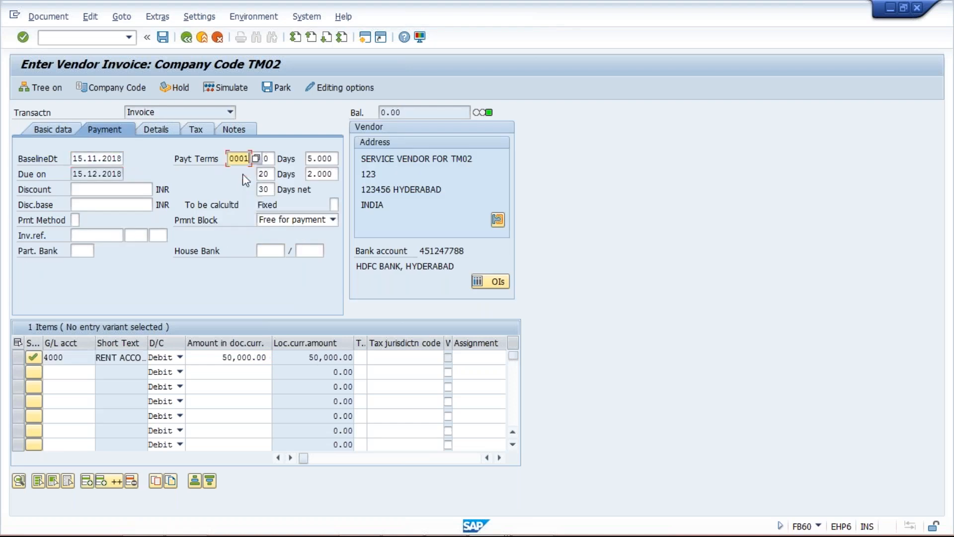
{"action": "key", "text": "Return"}
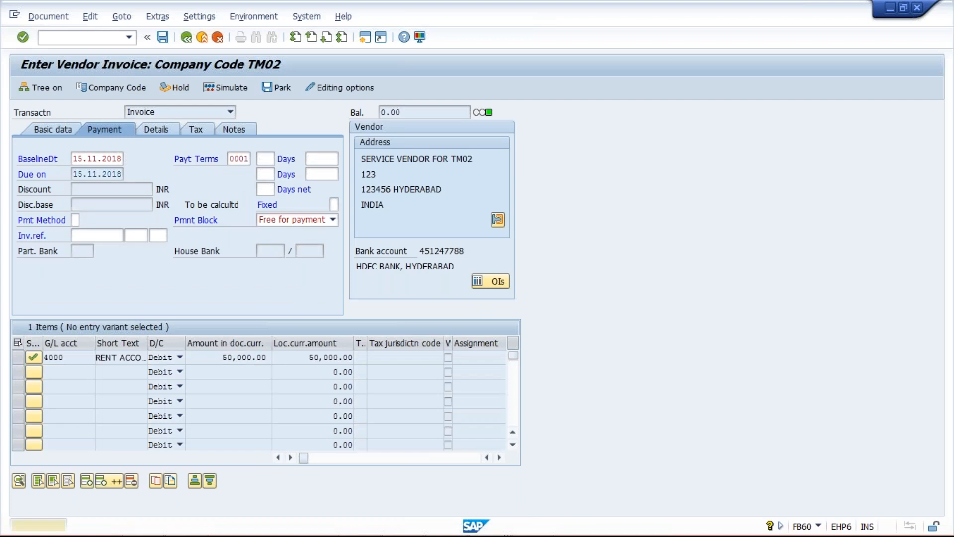
{"action": "key", "text": "Return"}
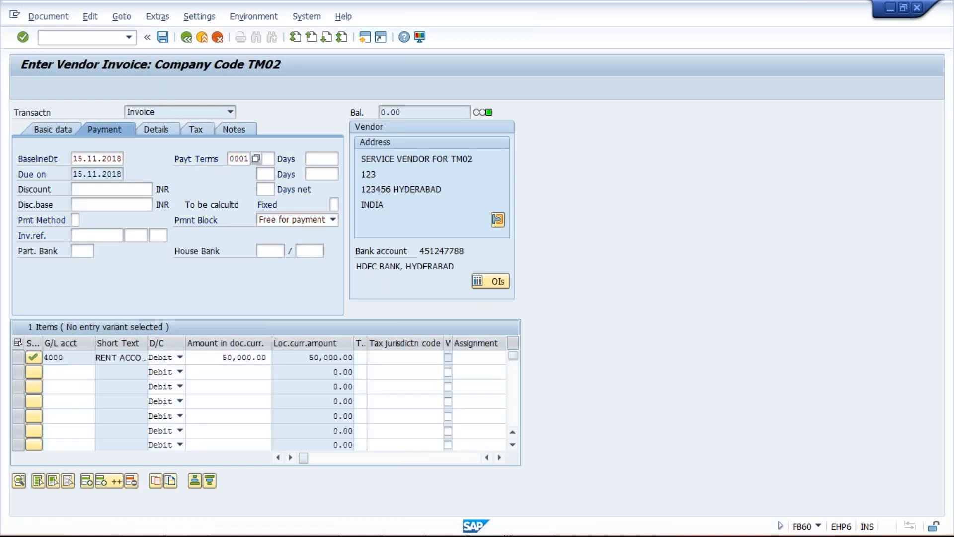
{"action": "key", "text": "ctrl+s"}
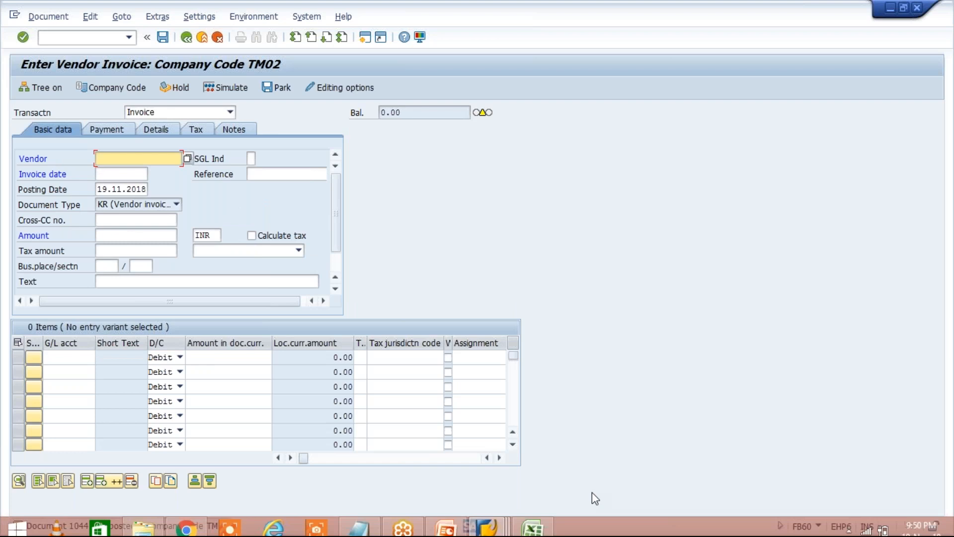
Switch to the TM02A automatic payment run and set the payment method for company code TM02 to C in its parameters.
{"action": "left_click", "coordinate": [486, 522]}
{"action": "left_click", "coordinate": [542, 482]}
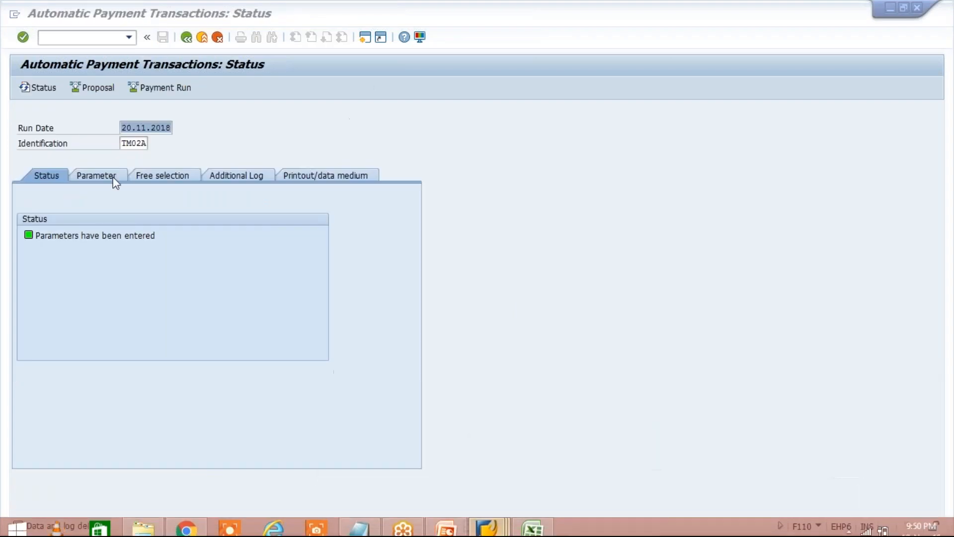
{"action": "left_click", "coordinate": [116, 179]}
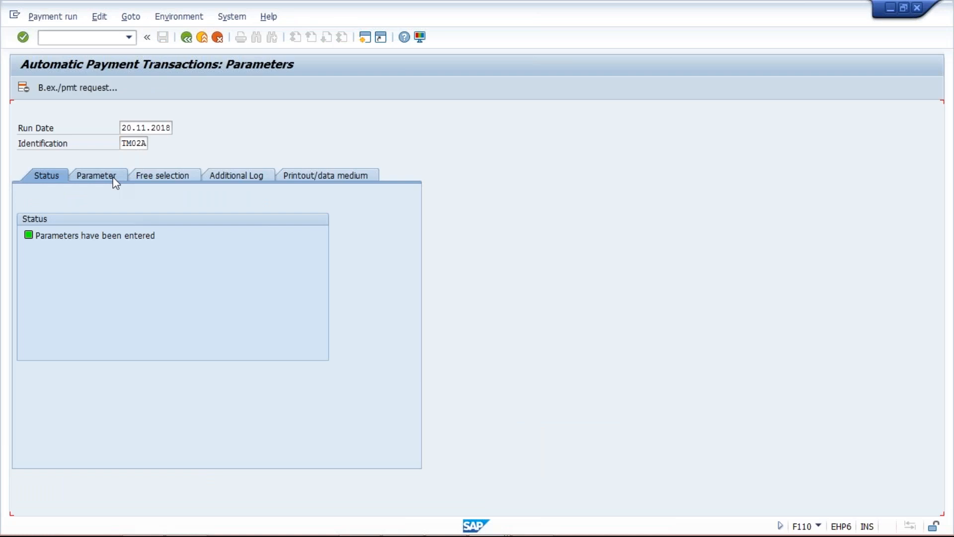
{"action": "left_click_drag", "start_coordinate": [279, 266], "coordinate": [245, 270]}
{"action": "type", "text": "C"}
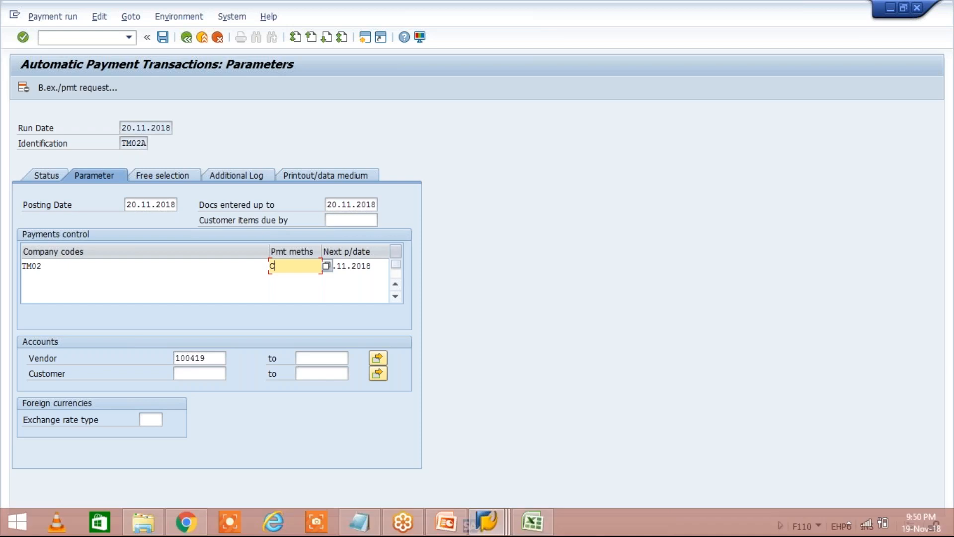
Switch to the TM02 service vendor's line item display and refresh the list.
{"action": "left_click", "coordinate": [487, 521]}
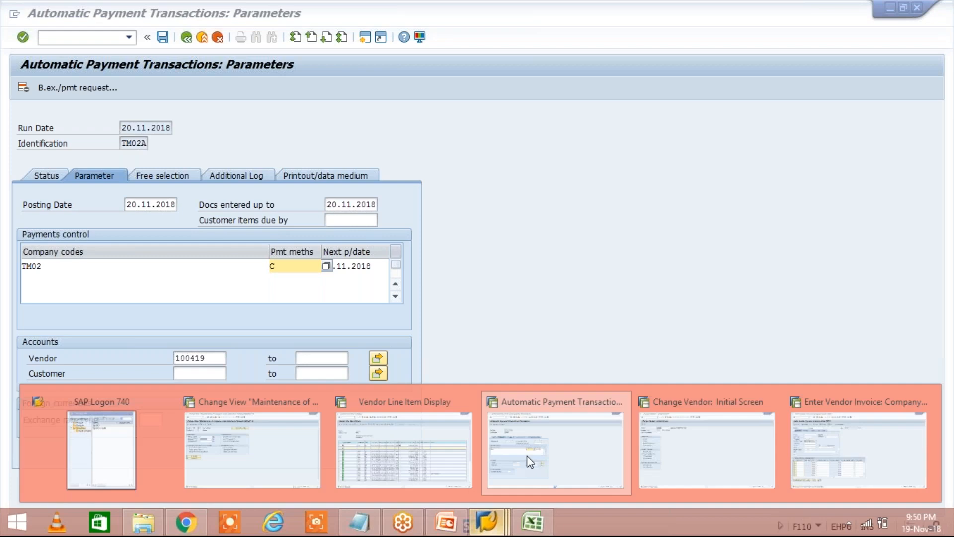
{"action": "left_click", "coordinate": [50, 19]}
{"action": "left_click", "coordinate": [34, 17]}
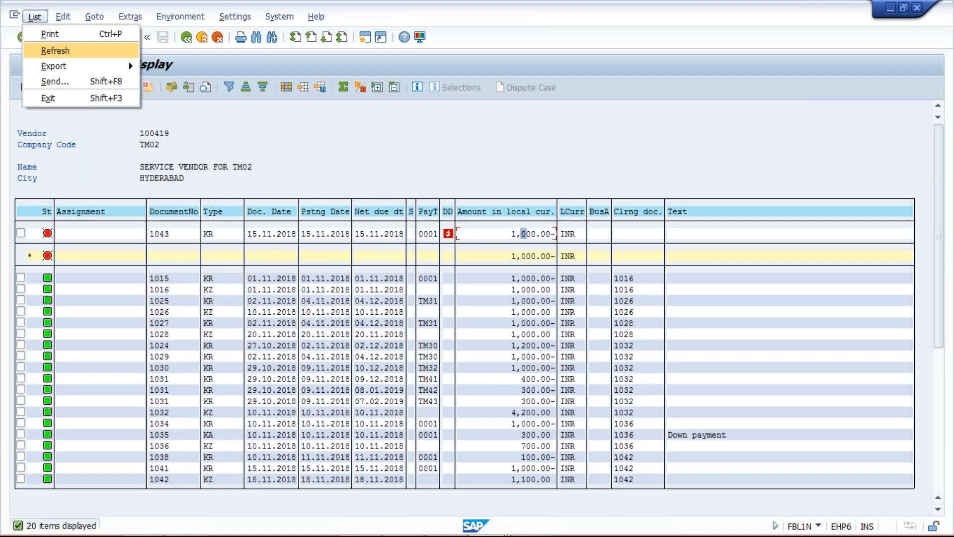
{"action": "left_click", "coordinate": [55, 50]}
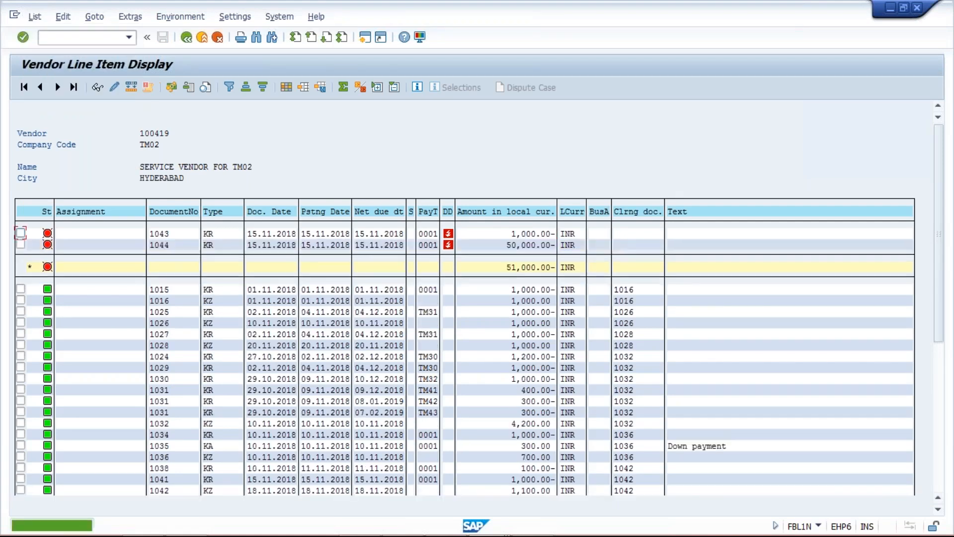
Clear the payment method on the vendor's open 1,000 INR invoice line item, save the change and refresh the line item list.
{"action": "double_click", "coordinate": [53, 244]}
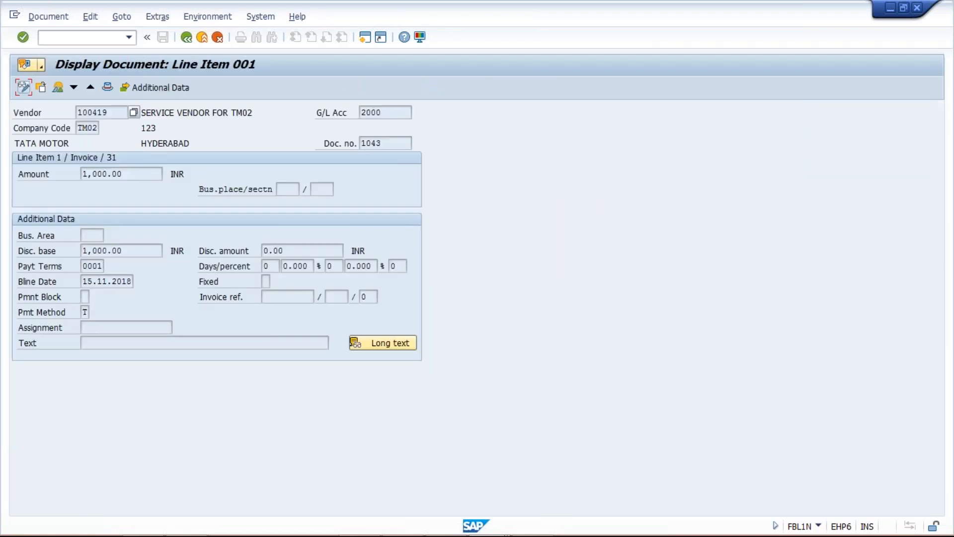
{"action": "left_click", "coordinate": [23, 87]}
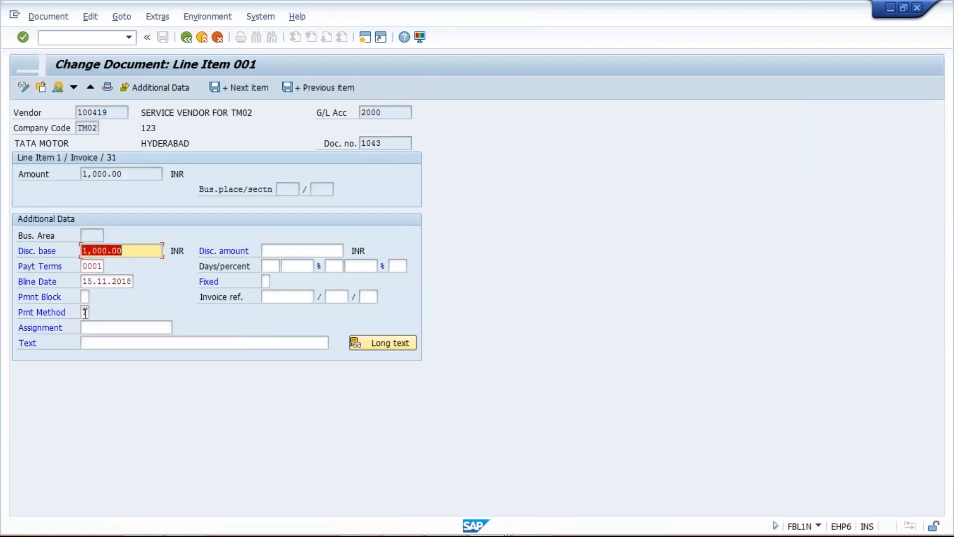
{"action": "left_click", "coordinate": [85, 312]}
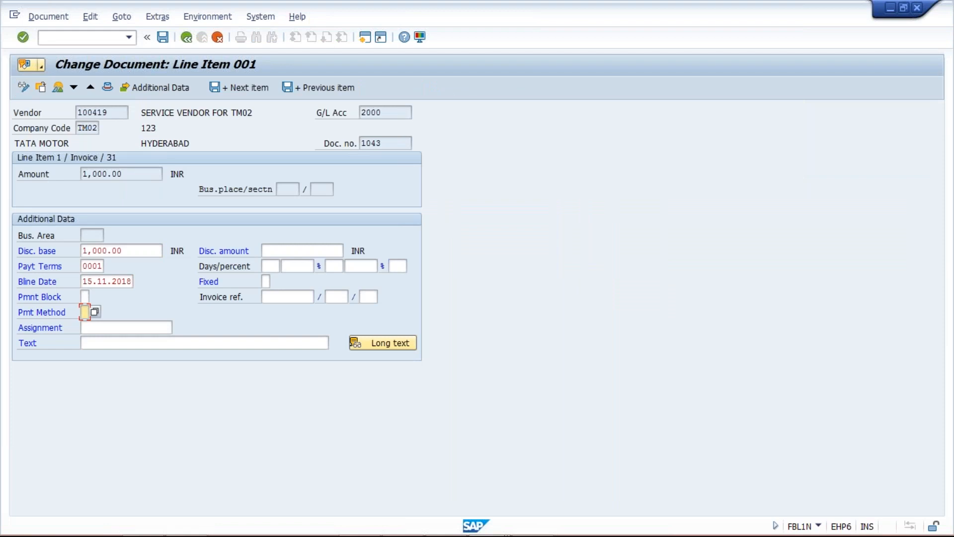
{"action": "key", "text": "F3"}
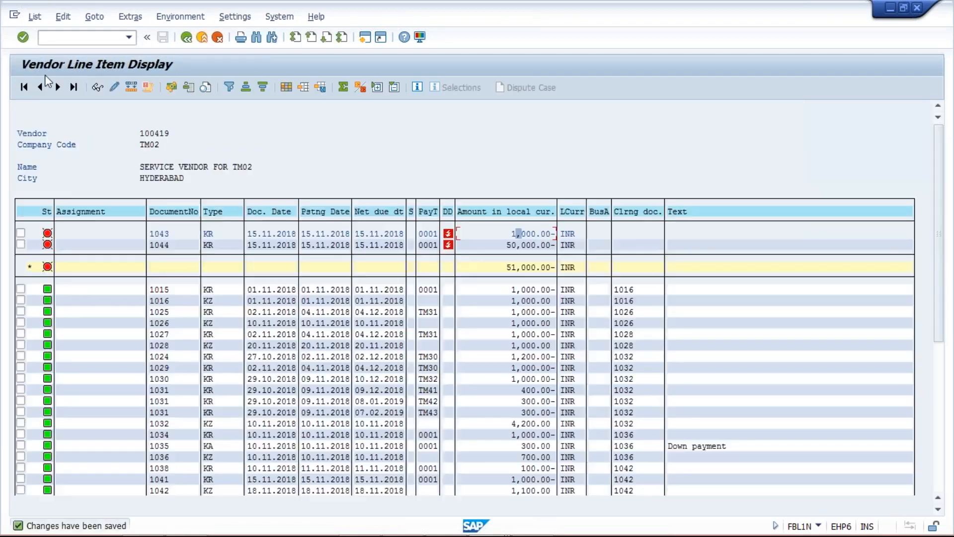
{"action": "left_click", "coordinate": [34, 17]}
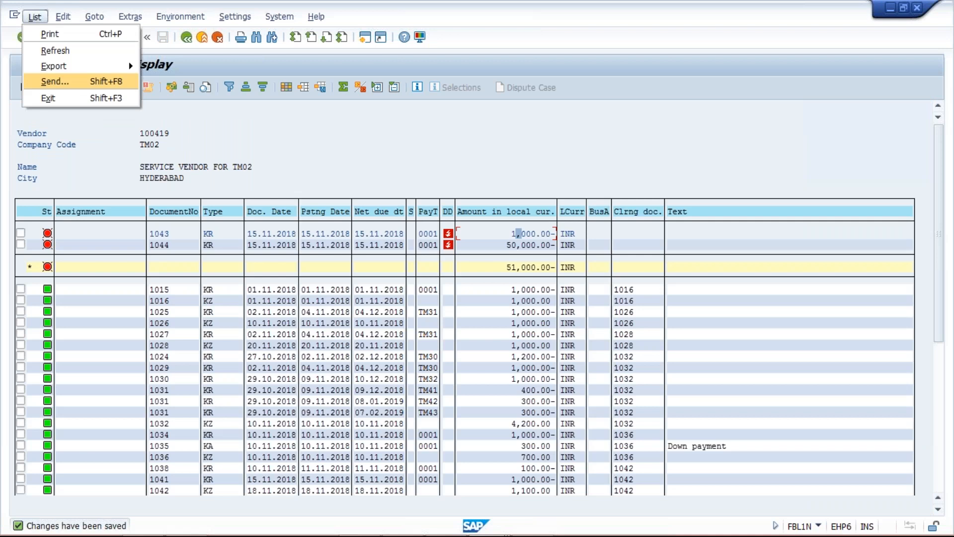
{"action": "left_click", "coordinate": [55, 81]}
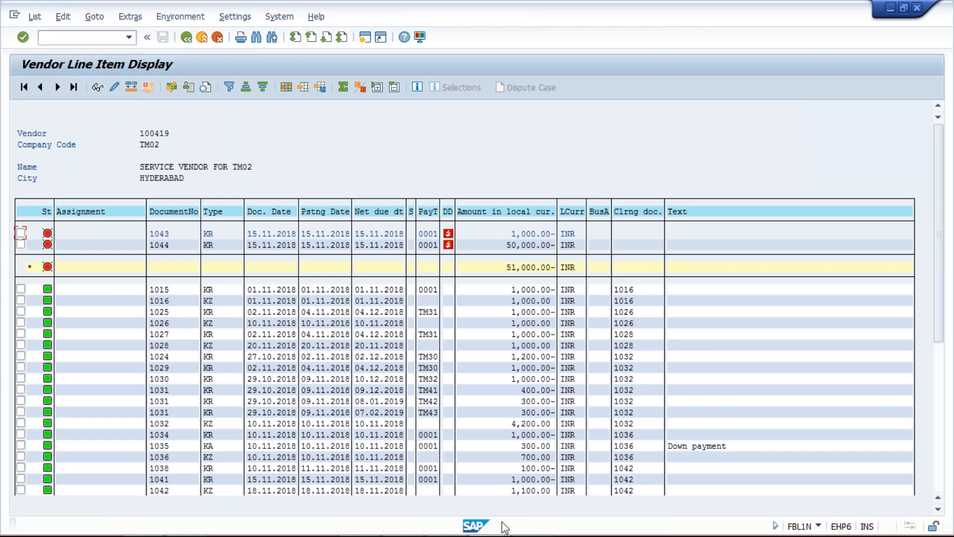
Return to the TM02A automatic payment run and save its parameters.
{"action": "left_click", "coordinate": [506, 470]}
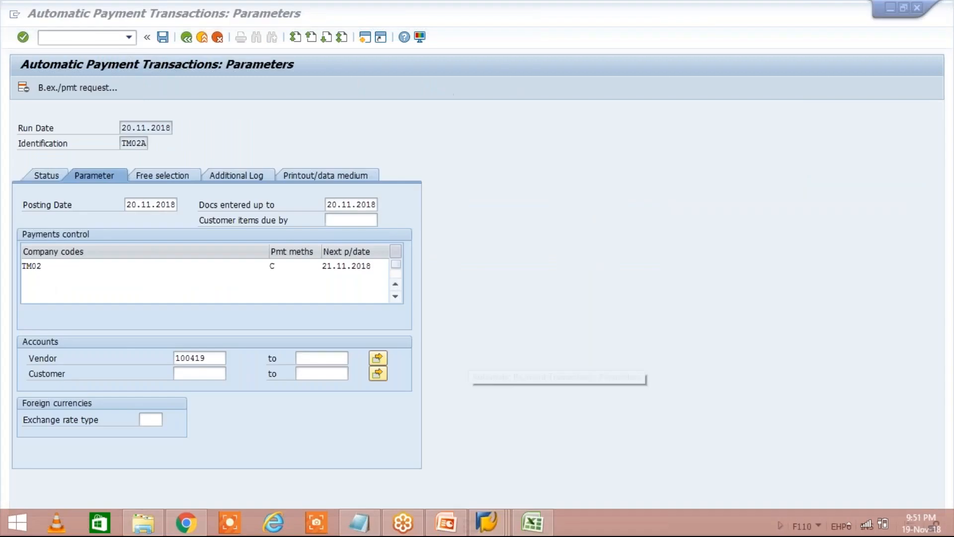
{"action": "left_click", "coordinate": [506, 470]}
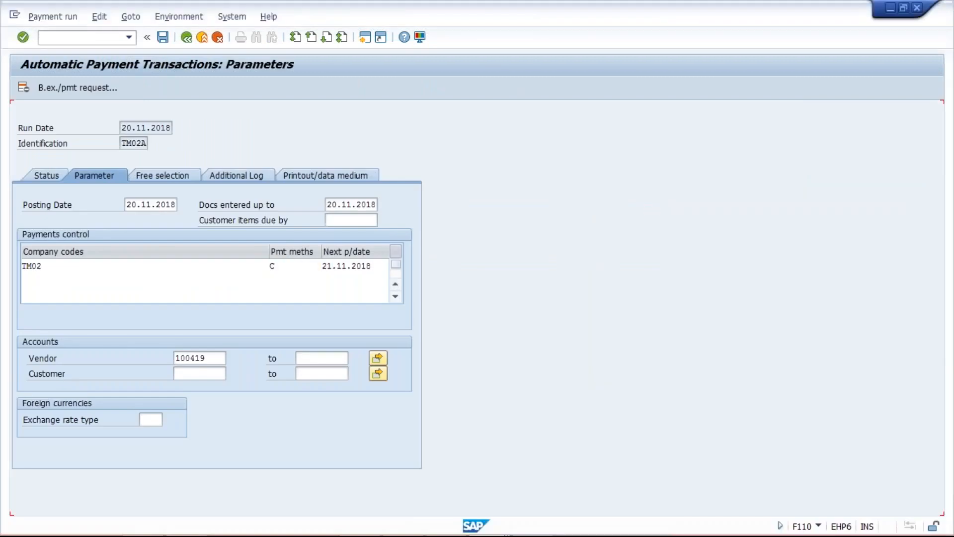
{"action": "key", "text": "ctrl+s"}
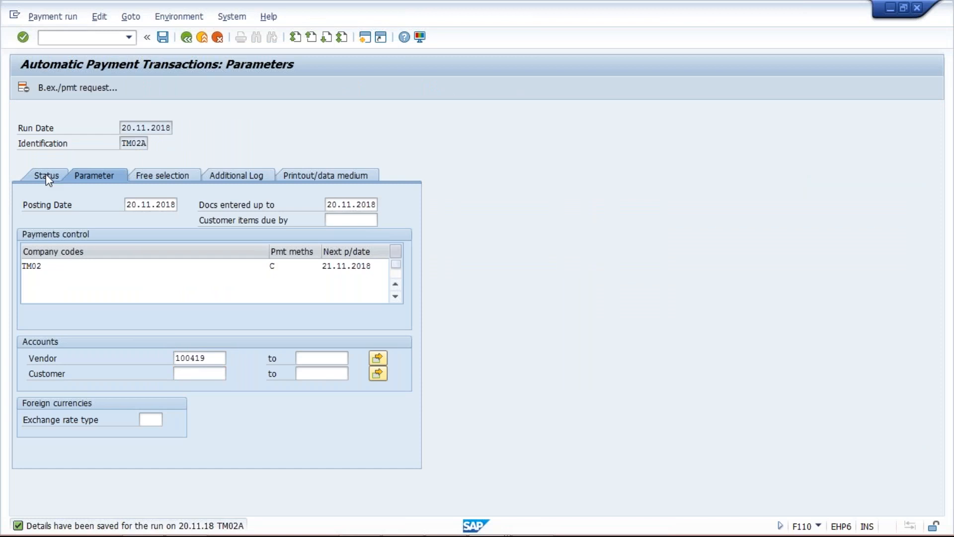
Schedule the TM02A payment proposal to start immediately and display its job log.
{"action": "left_click", "coordinate": [50, 176]}
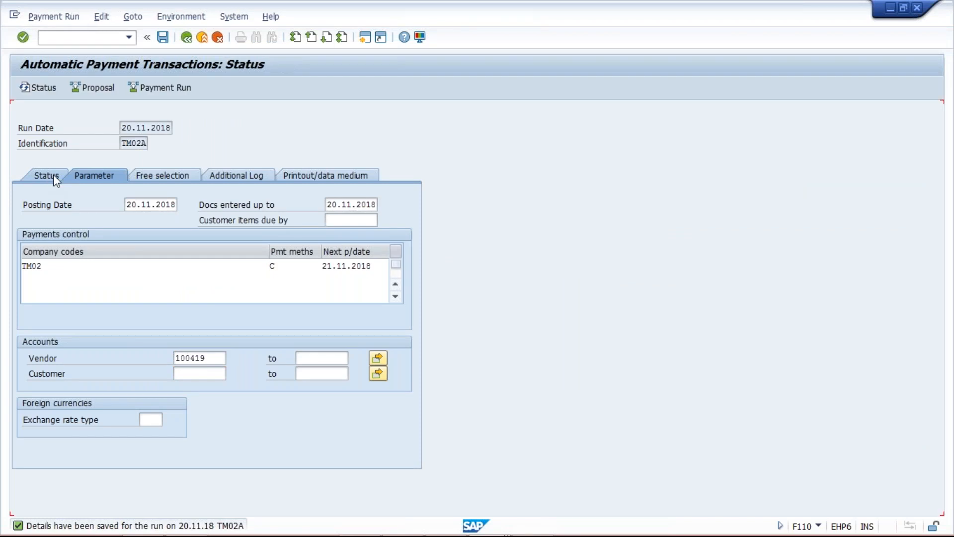
{"action": "left_click", "coordinate": [91, 88]}
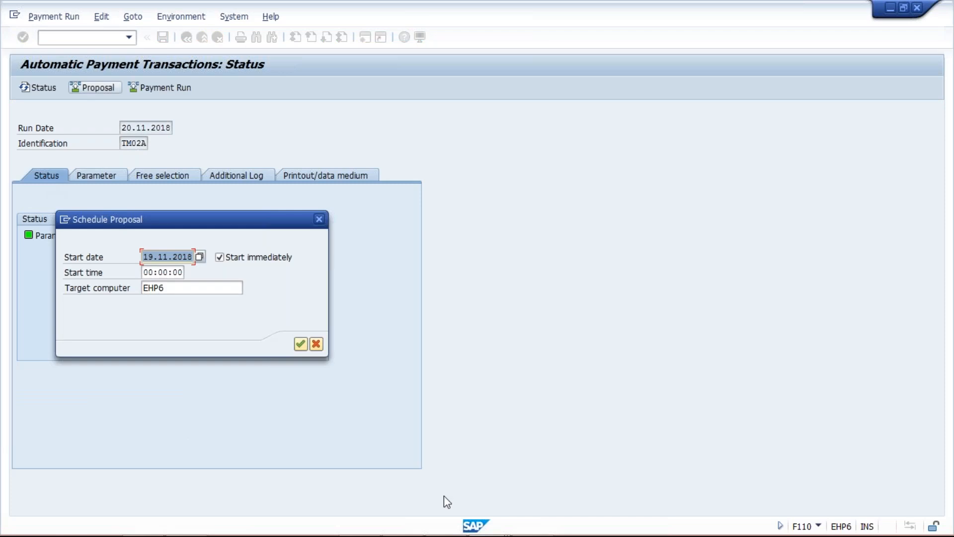
{"action": "key", "text": "Return"}
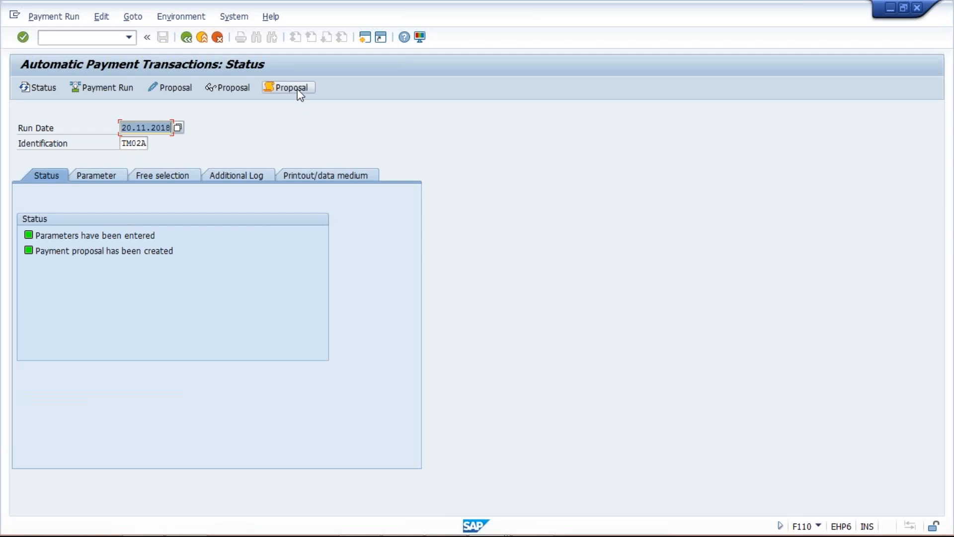
{"action": "left_click", "coordinate": [290, 88]}
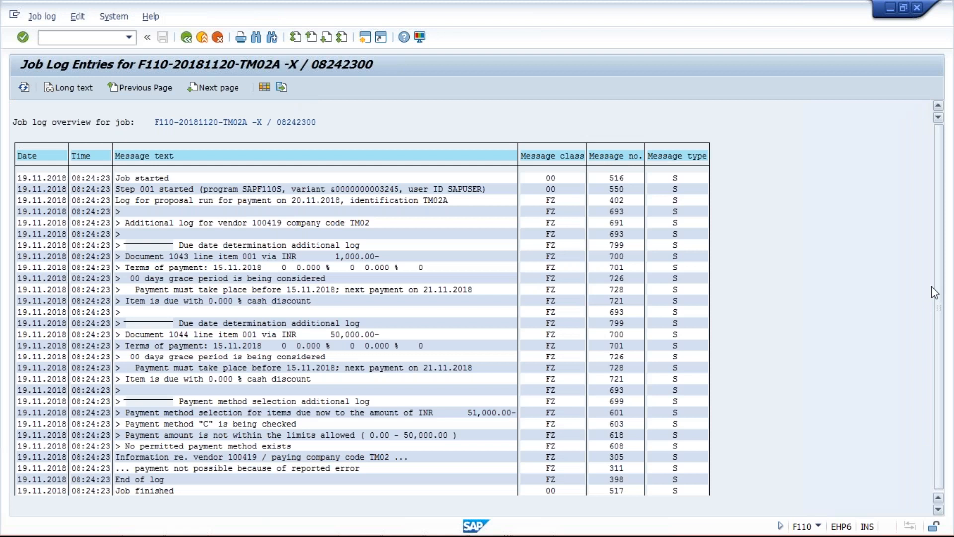
{"action": "scroll", "coordinate": [934, 292], "scroll_direction": "down", "scroll_amount": 1}
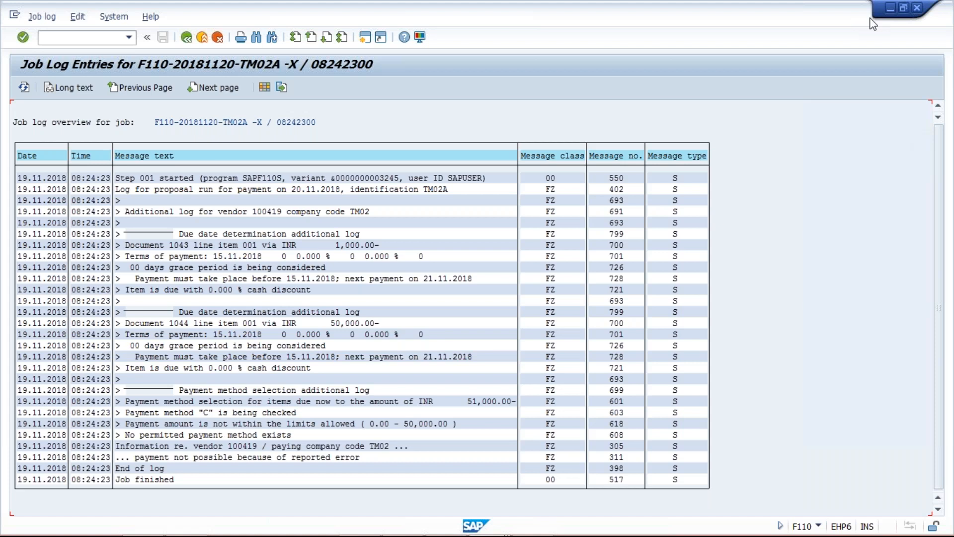
{"action": "key", "text": "alt+Tab"}
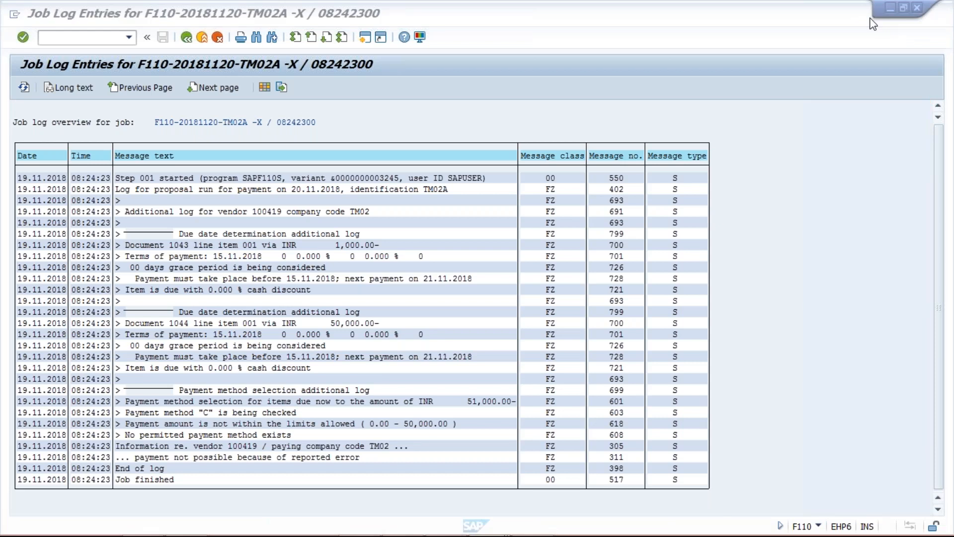
{"action": "left_click", "coordinate": [877, 252]}
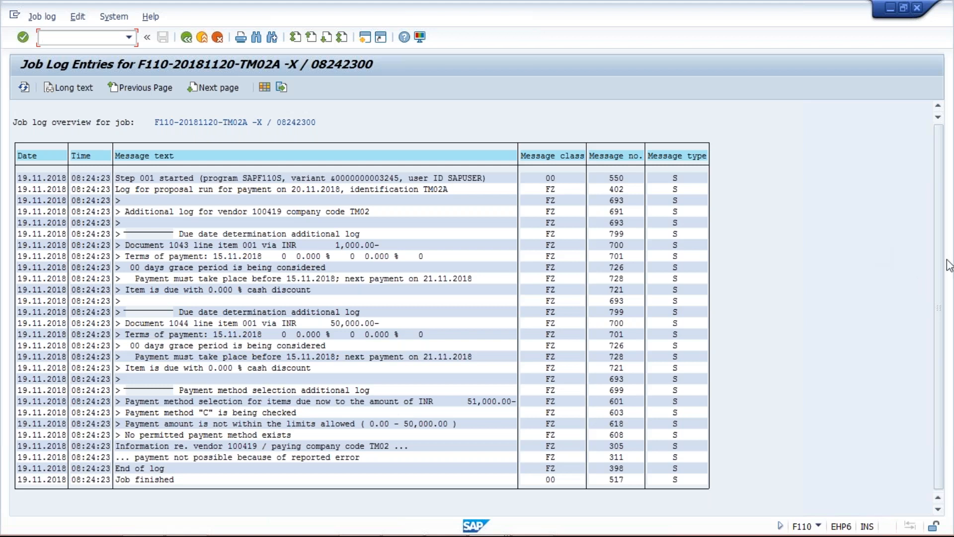
{"action": "key", "text": "alt+Tab"}
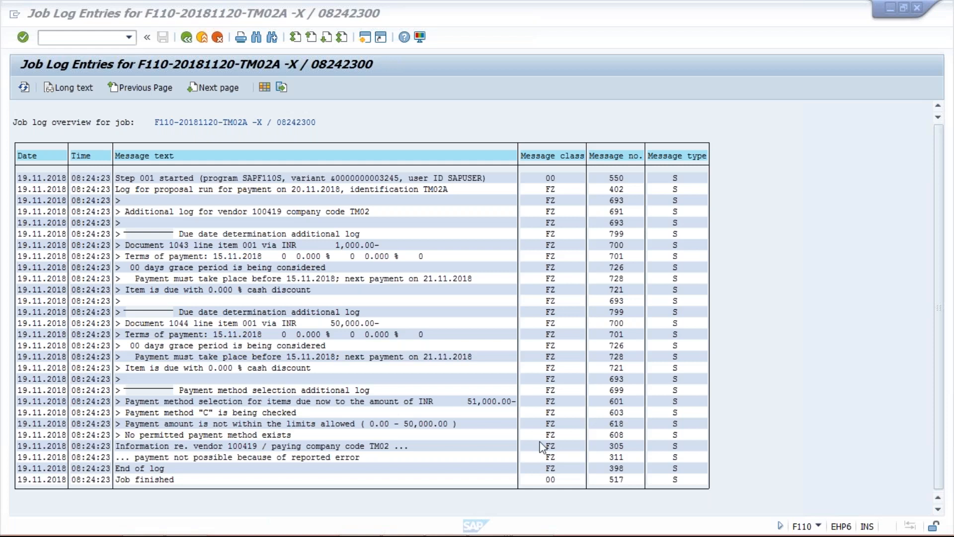
{"action": "mouse_move", "coordinate": [144, 535]}
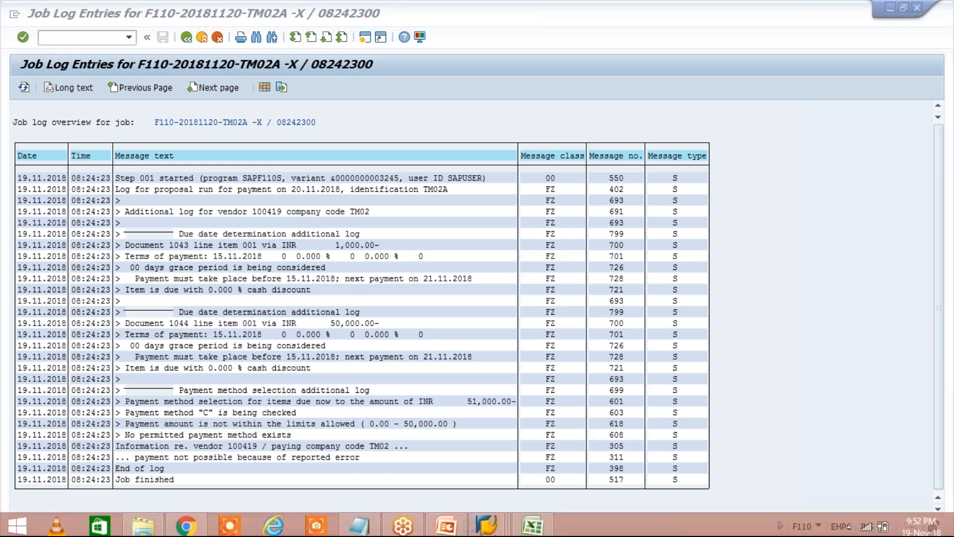
Switch to the Class workbook in Excel and enter 0, 50000 and C in cells I10 to K10.
{"action": "mouse_move", "coordinate": [487, 521]}
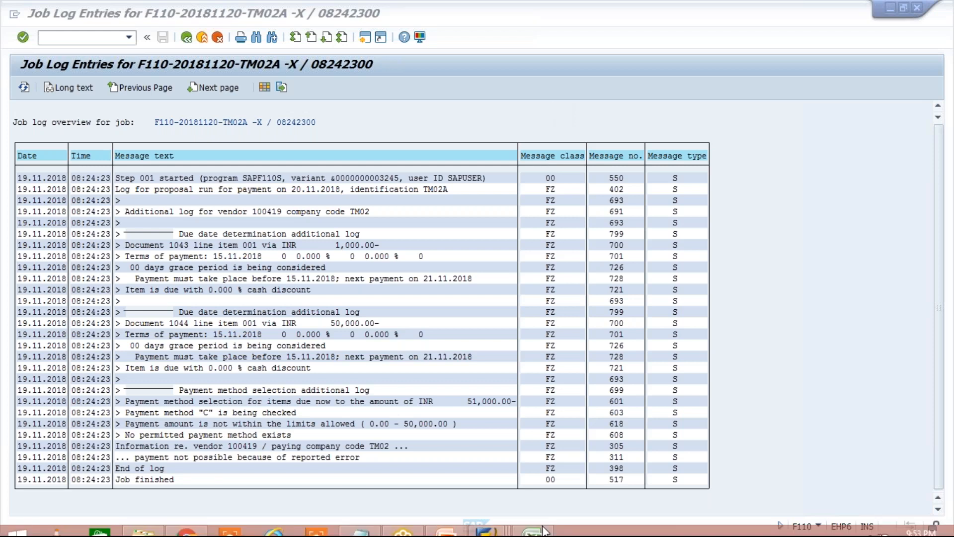
{"action": "mouse_move", "coordinate": [527, 528]}
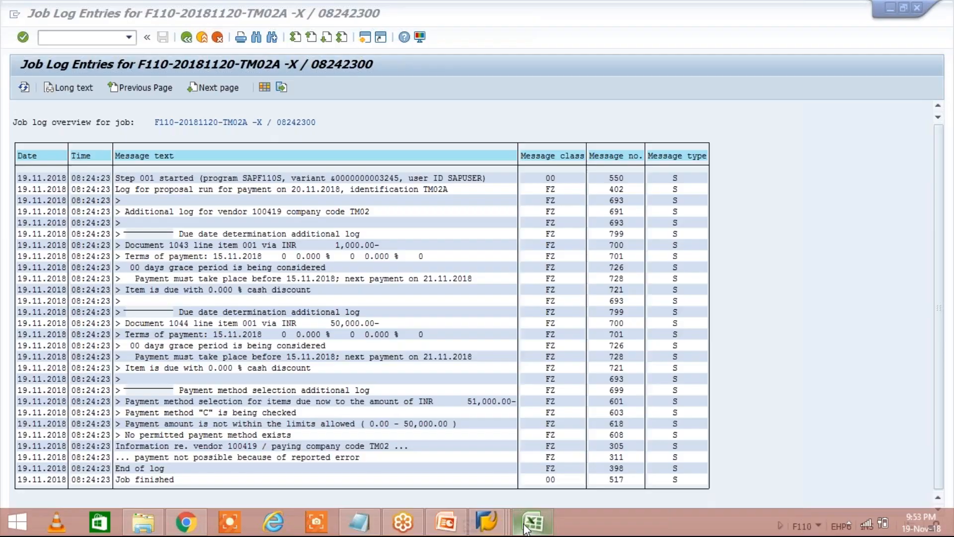
{"action": "left_click", "coordinate": [527, 526]}
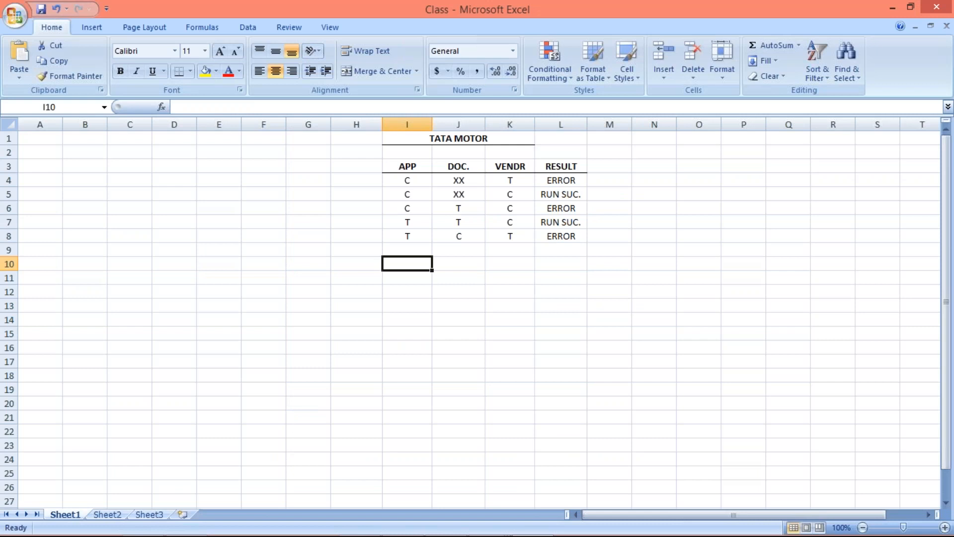
{"action": "type", "text": "0"}
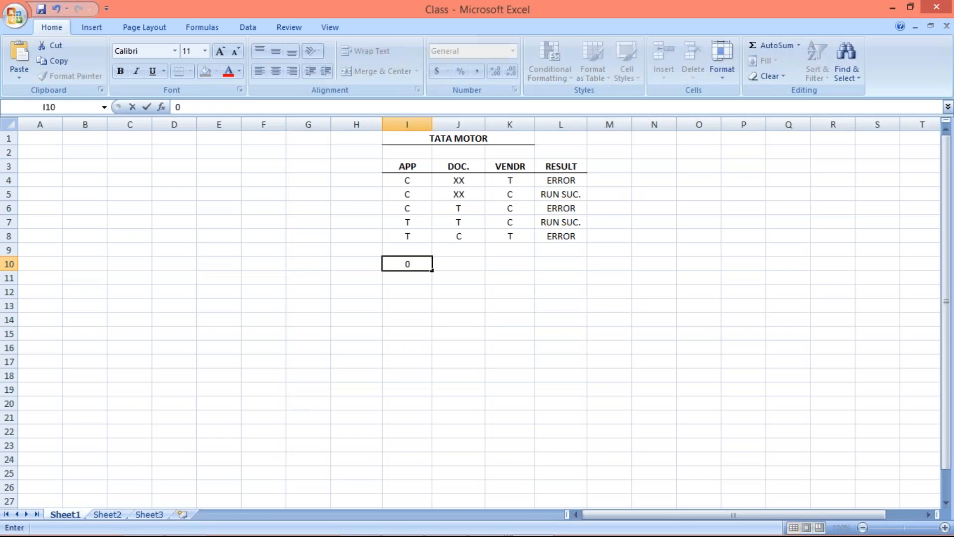
{"action": "key", "text": "Tab"}
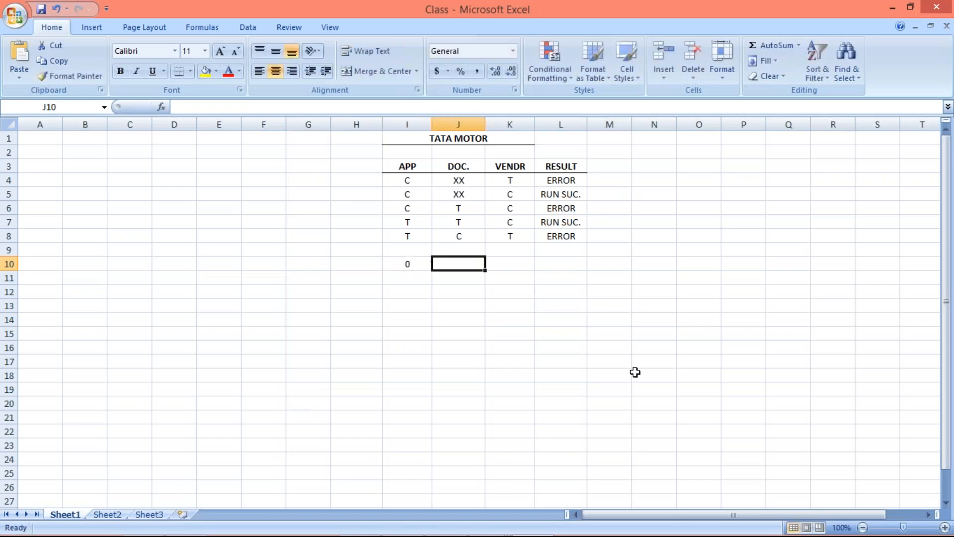
{"action": "type", "text": "50000"}
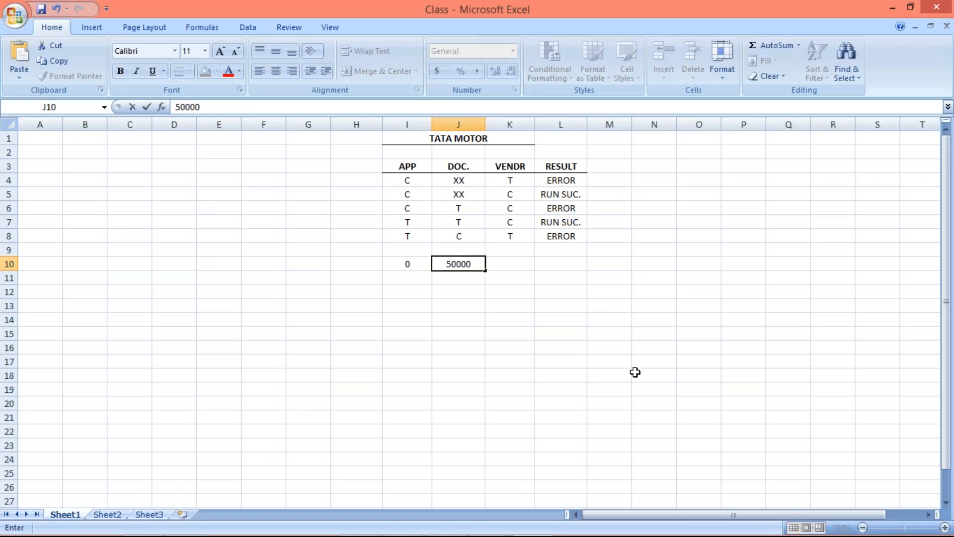
{"action": "key", "text": "Tab"}
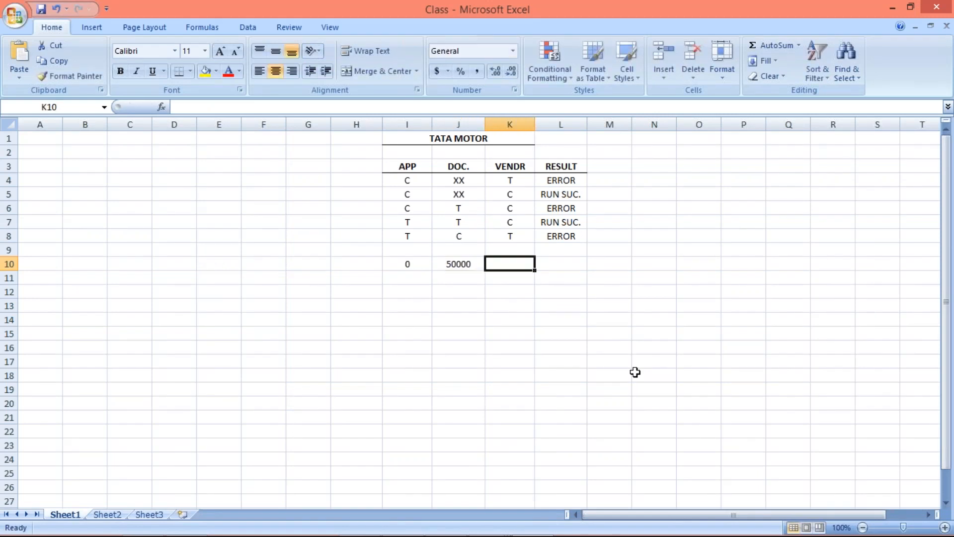
{"action": "type", "text": "C"}
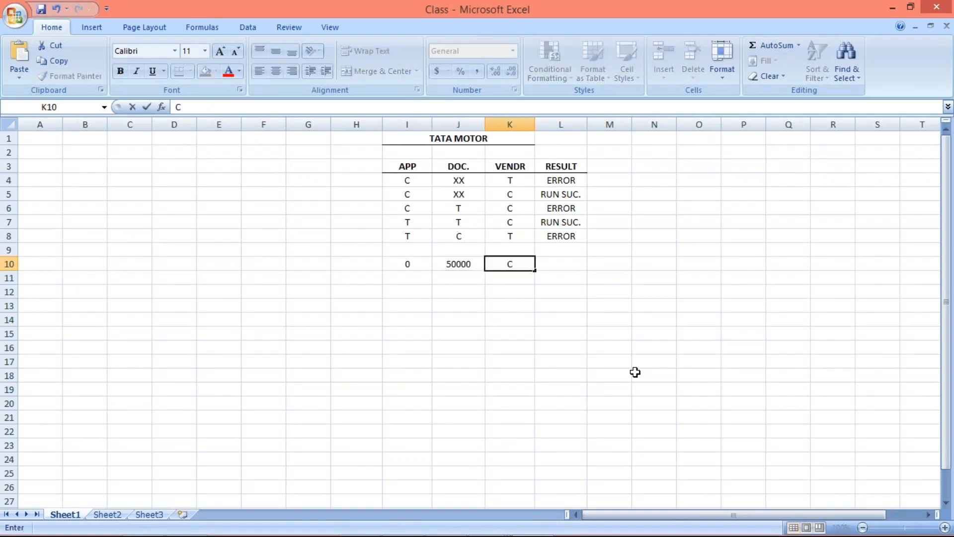
{"action": "key", "text": "Return"}
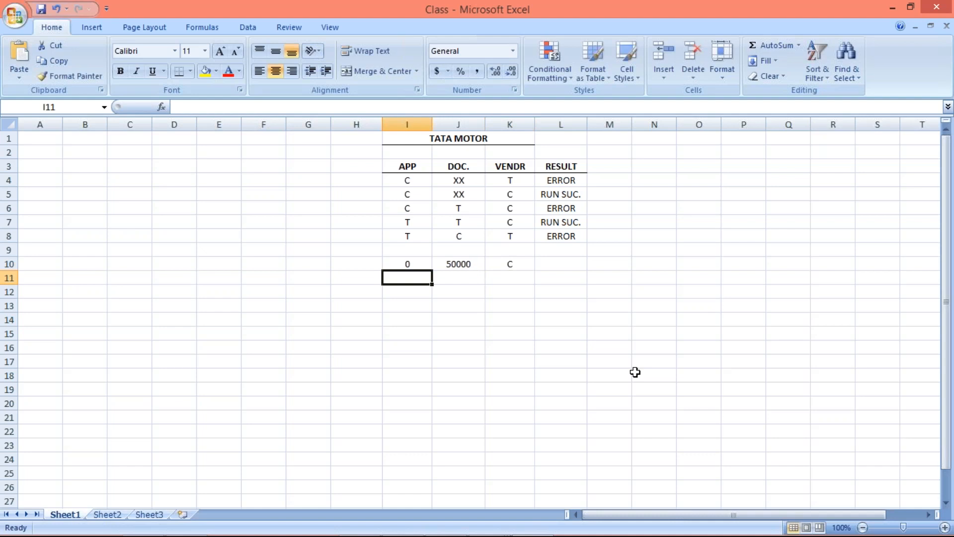
{"action": "type", "text": "50001"}
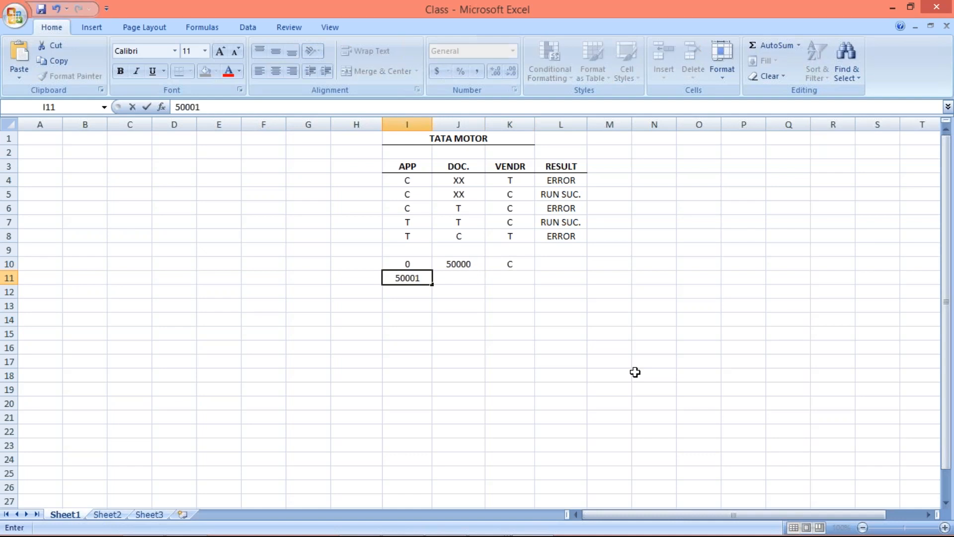
{"action": "key", "text": "Tab"}
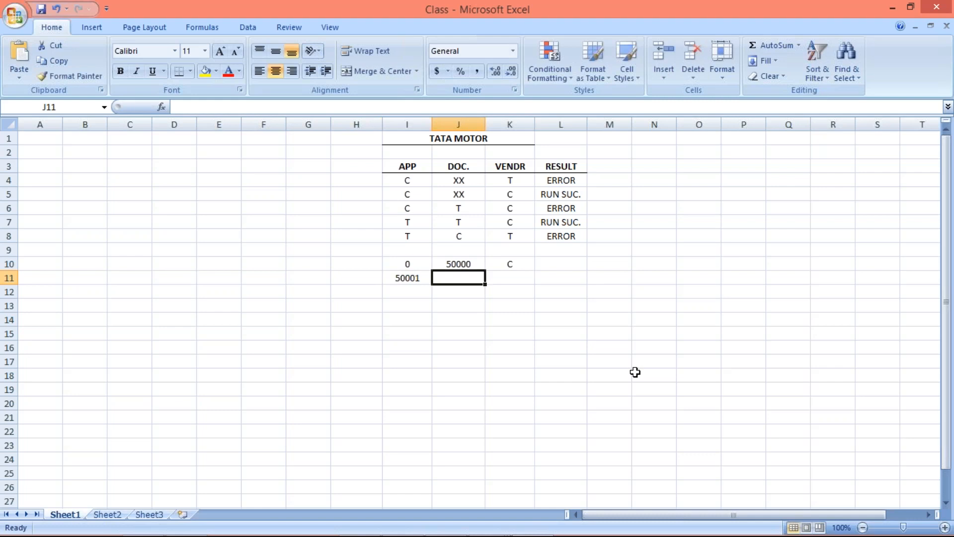
{"action": "type", "text": "9999999999"}
{"action": "left_click", "coordinate": [510, 277]}
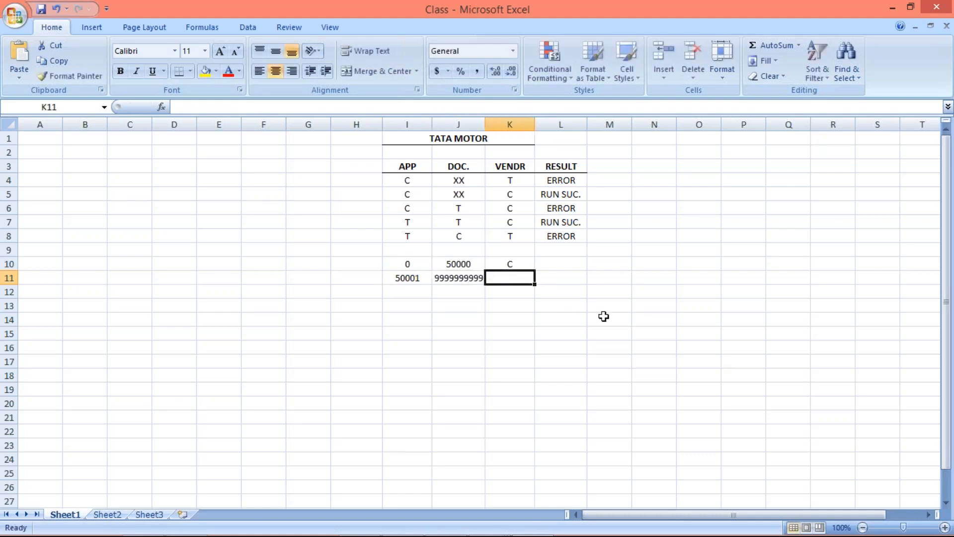
{"action": "type", "text": "T"}
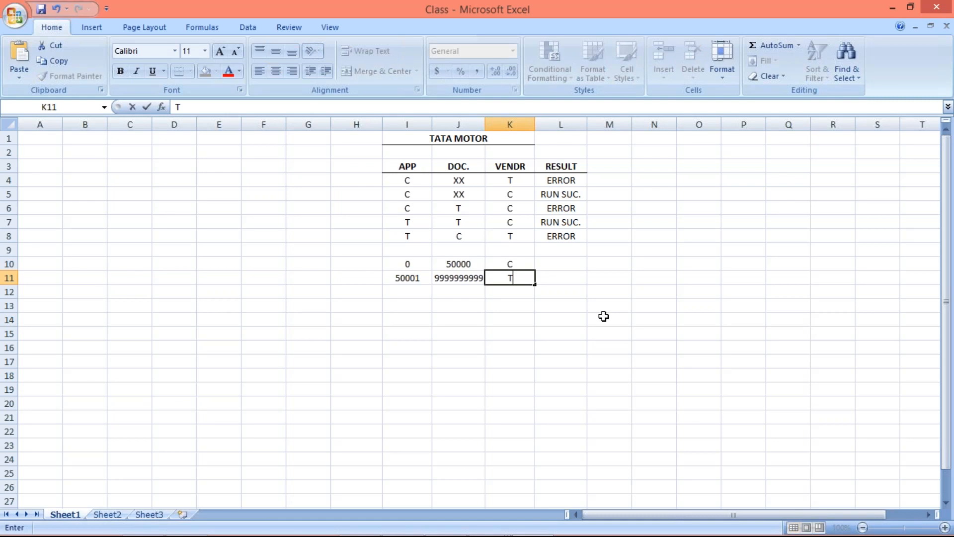
{"action": "key", "text": "Return"}
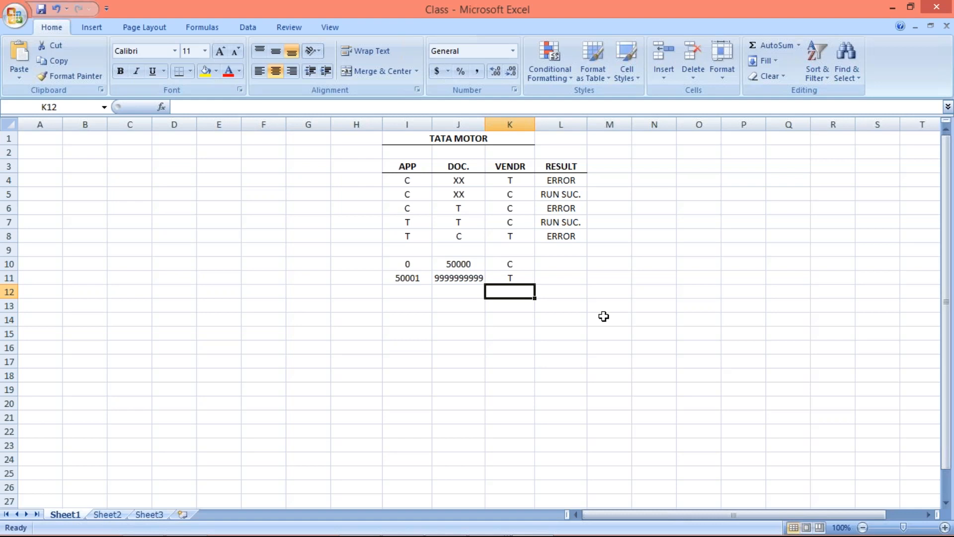
Switch to SAP and review the amounts of the vendor's open items in the Vendor Line Item Display.
{"action": "mouse_move", "coordinate": [487, 532]}
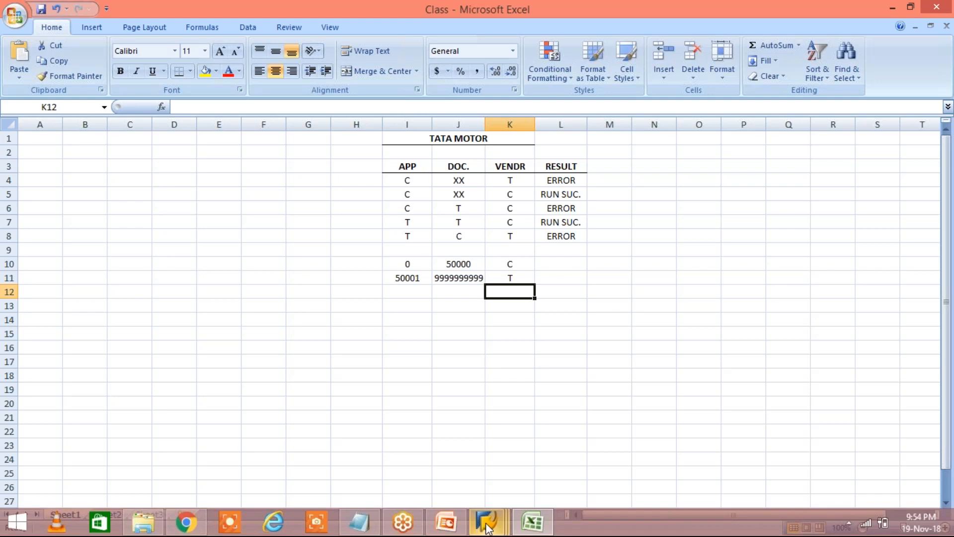
{"action": "left_click", "coordinate": [487, 528]}
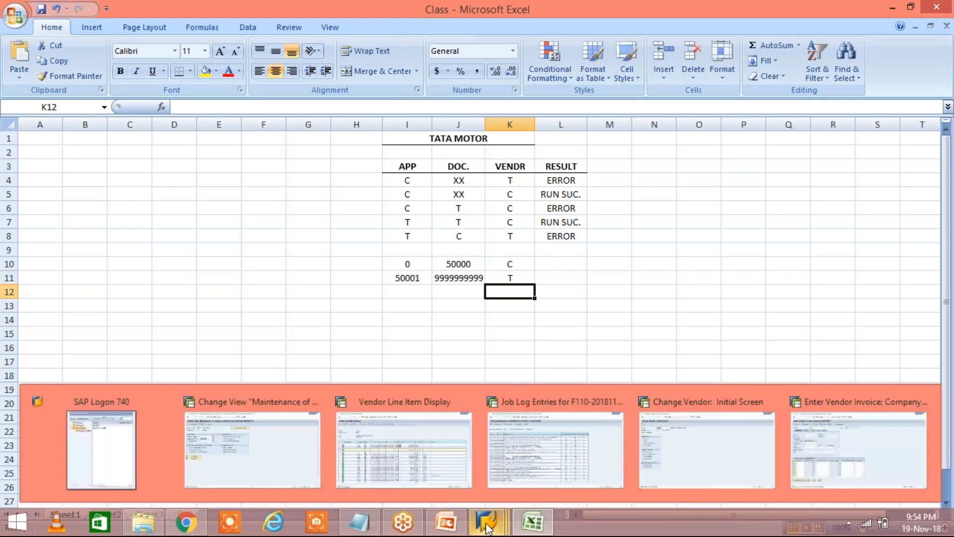
{"action": "left_click", "coordinate": [404, 447]}
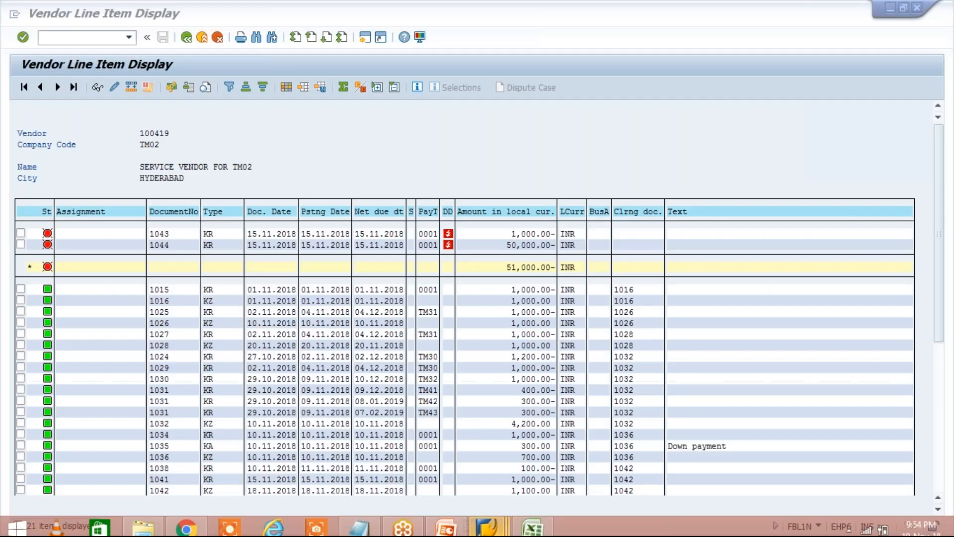
{"action": "left_click", "coordinate": [499, 234]}
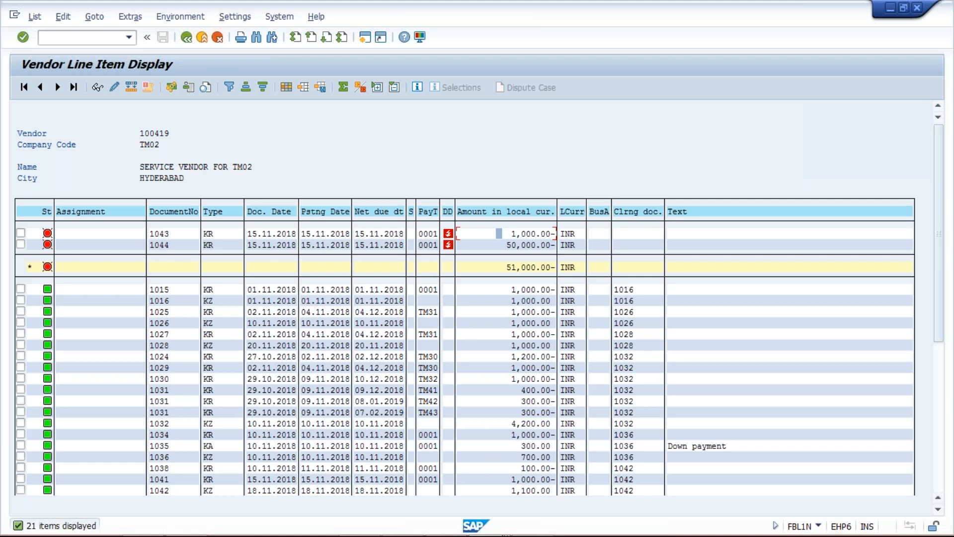
{"action": "mouse_move", "coordinate": [533, 527]}
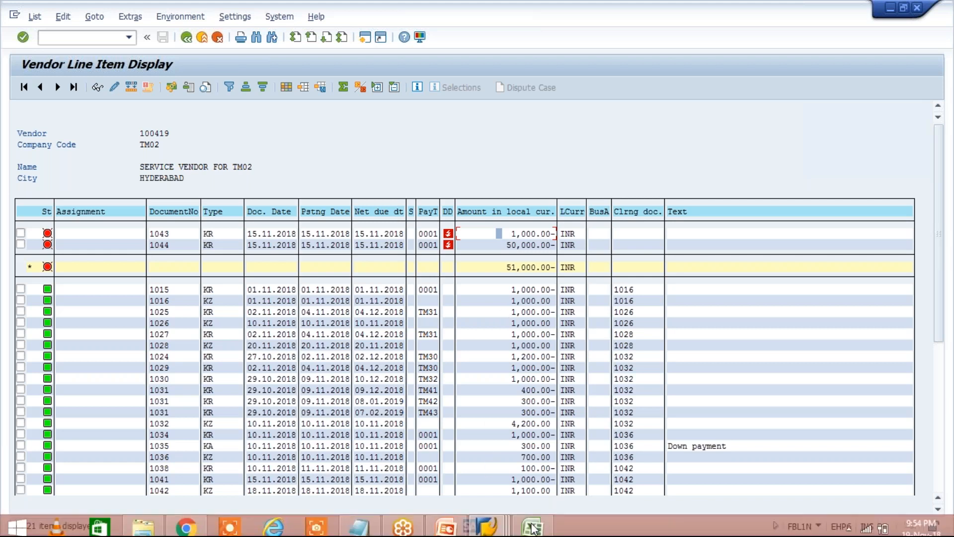
Review the maximum amount limit of TM02's cheque payment method in the company code payment settings.
{"action": "left_click", "coordinate": [502, 528]}
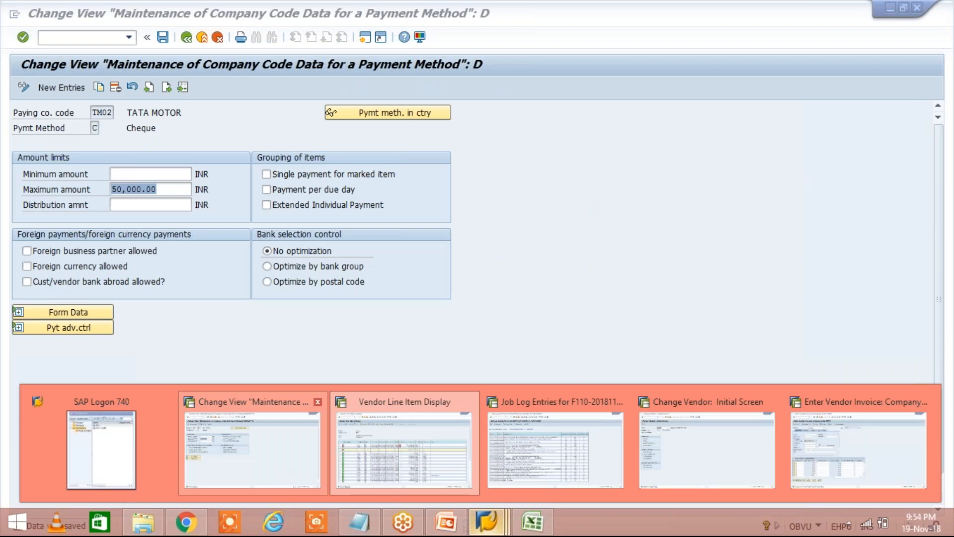
{"action": "left_click", "coordinate": [284, 459]}
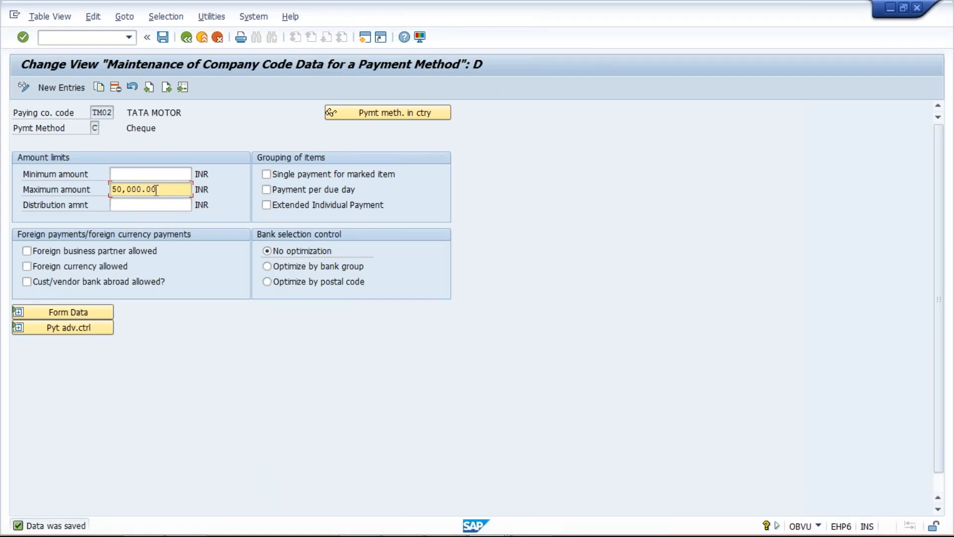
{"action": "left_click_drag", "start_coordinate": [156, 189], "coordinate": [111, 189]}
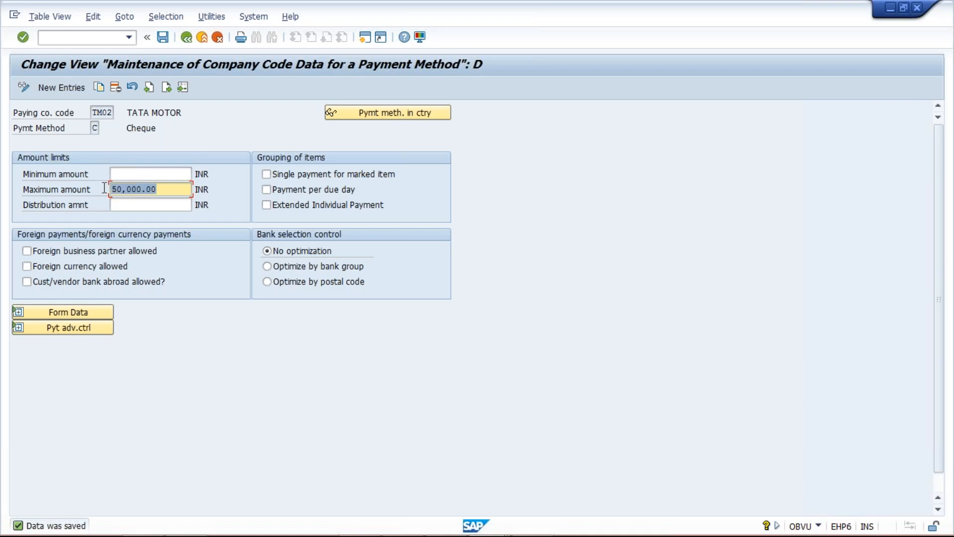
{"action": "left_click", "coordinate": [157, 189]}
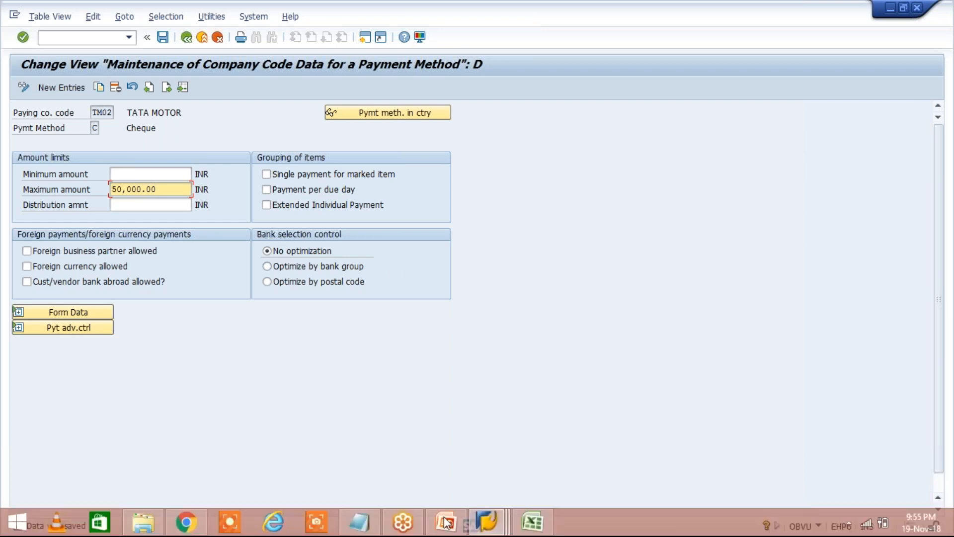
Check the payment proposal's job log against the amount limits of TM02's cheque payment method.
{"action": "left_click", "coordinate": [488, 524]}
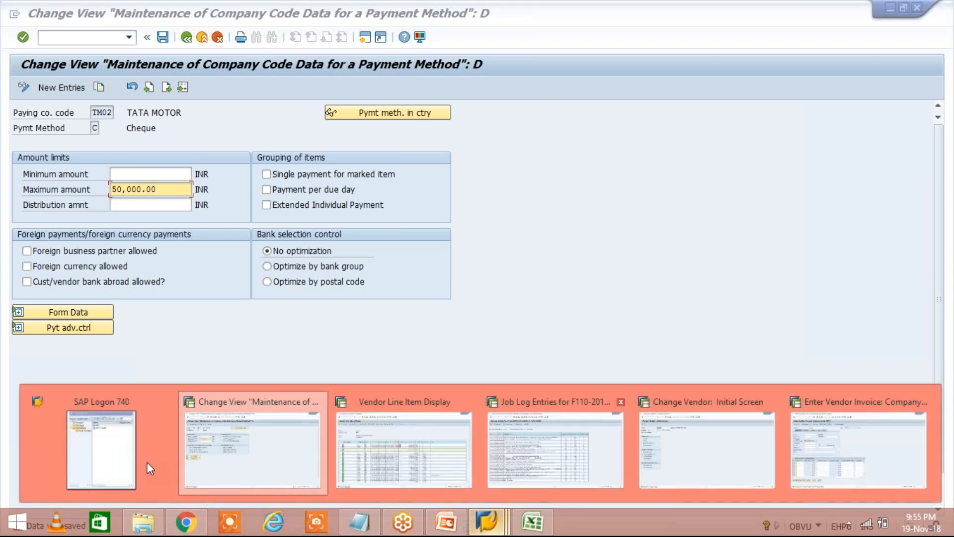
{"action": "left_click", "coordinate": [555, 450]}
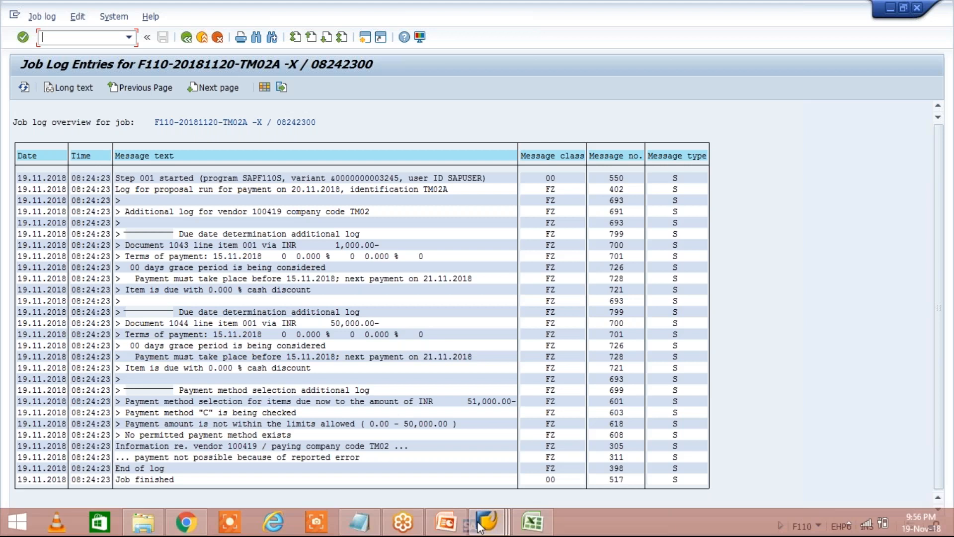
{"action": "left_click", "coordinate": [478, 524]}
{"action": "left_click", "coordinate": [253, 449]}
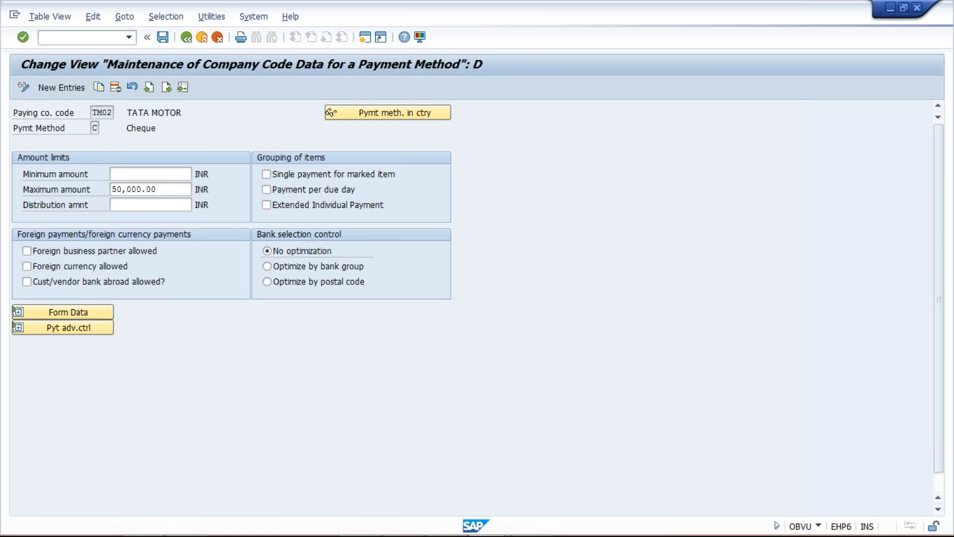
Bring up the Change Vendor session for the TM02 service vendor.
{"action": "mouse_move", "coordinate": [470, 524]}
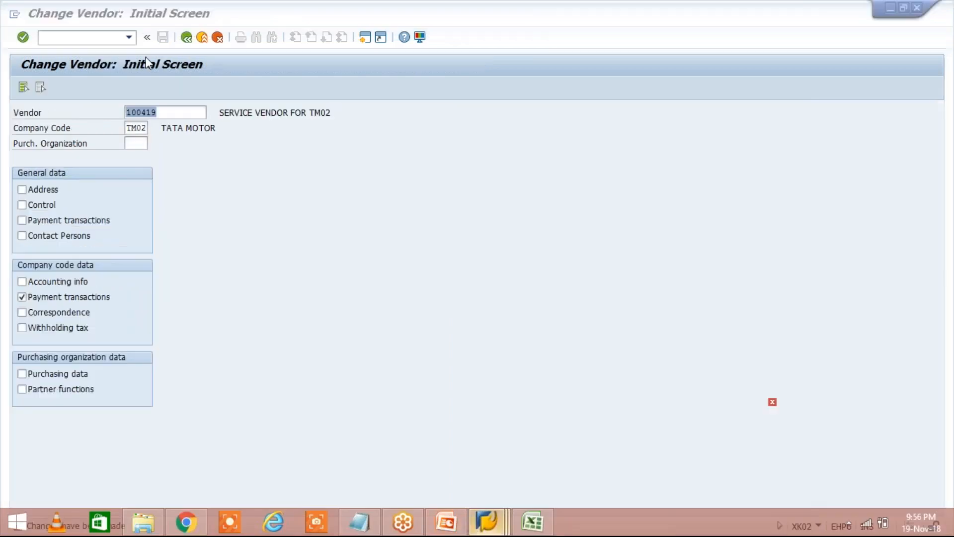
{"action": "left_click", "coordinate": [145, 56]}
{"action": "key", "text": "Return"}
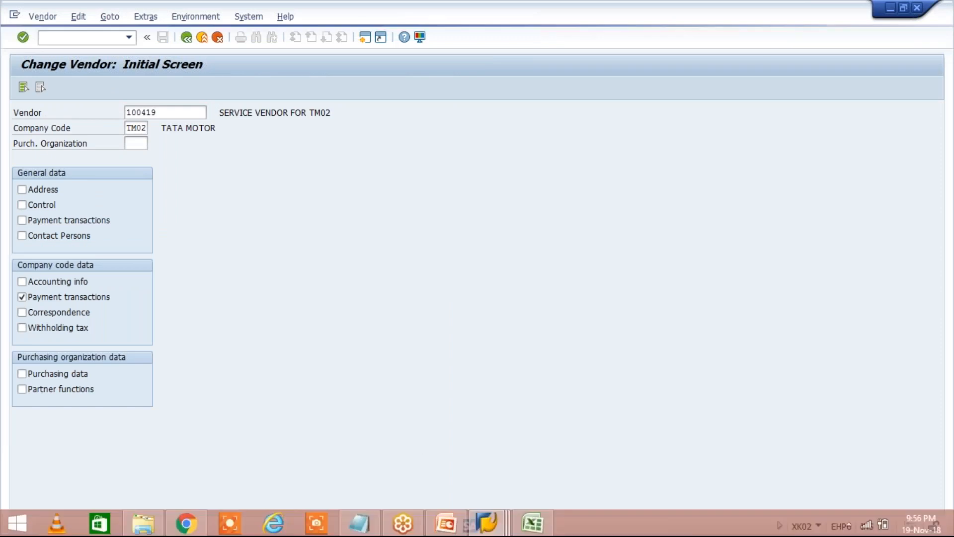
Log on to SAP client 800 again with the account password, ending all other logons, and dismiss the connection error.
{"action": "left_click", "coordinate": [490, 526]}
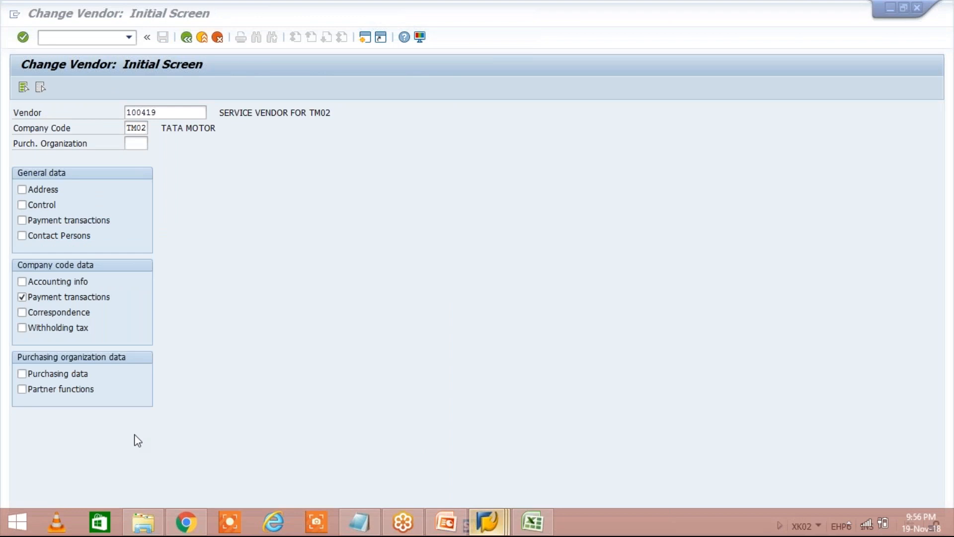
{"action": "left_click", "coordinate": [137, 440]}
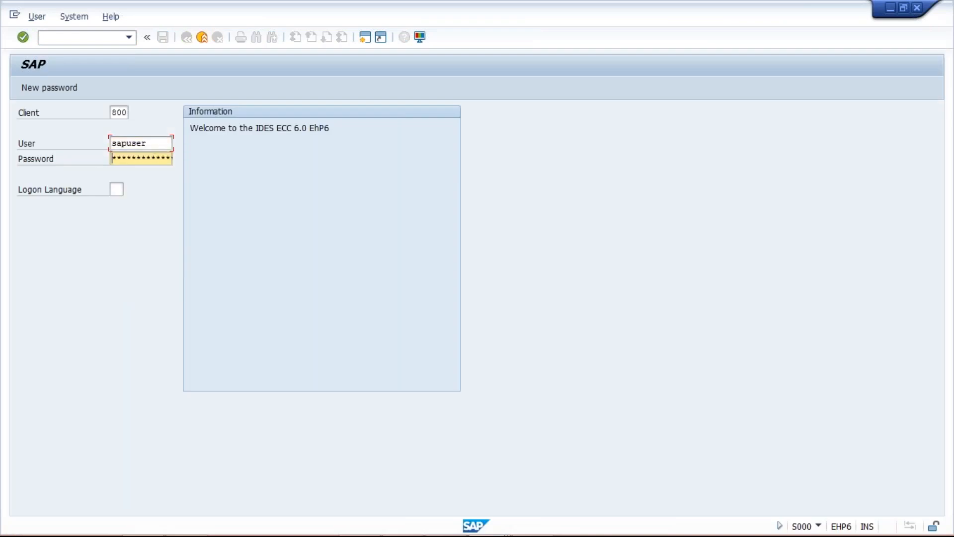
{"action": "key", "text": "Caps_Lock"}
{"action": "type", "text": "*******"}
{"action": "key", "text": "Return"}
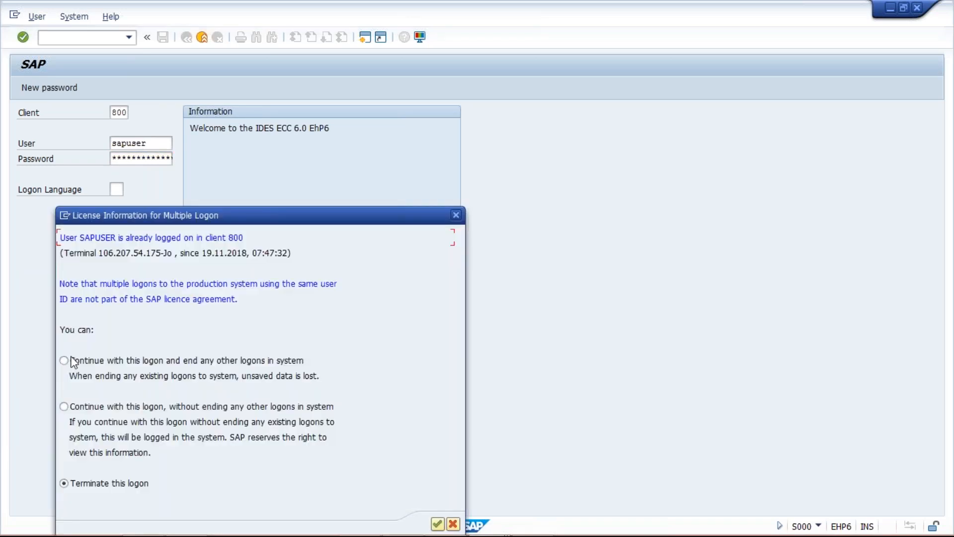
{"action": "left_click", "coordinate": [73, 364]}
{"action": "key", "text": "Return"}
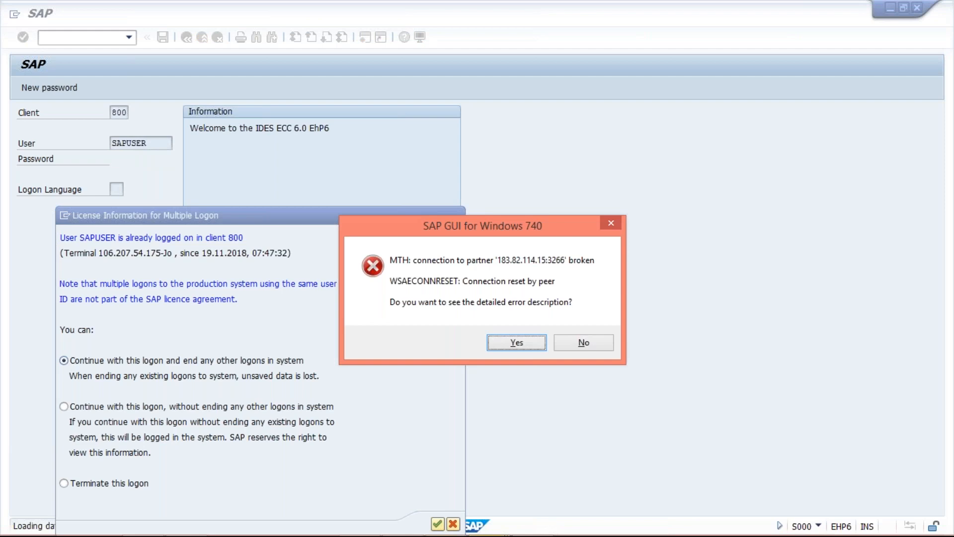
{"action": "key", "text": "Escape"}
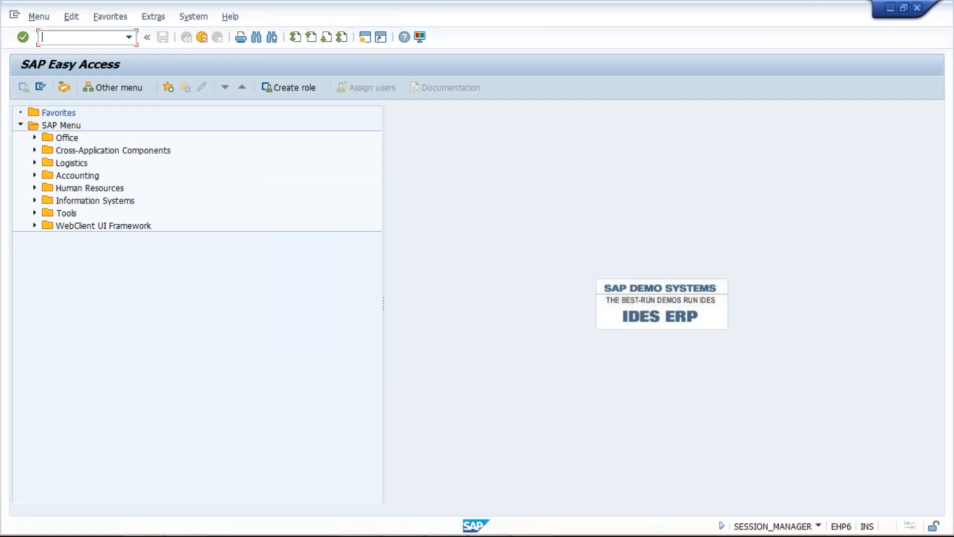
Start the payment program configuration with FBZP and locate company code TM02 in the company code payment method list.
{"action": "left_click", "coordinate": [105, 37]}
{"action": "type", "text": "FBZP"}
{"action": "key", "text": "Return"}
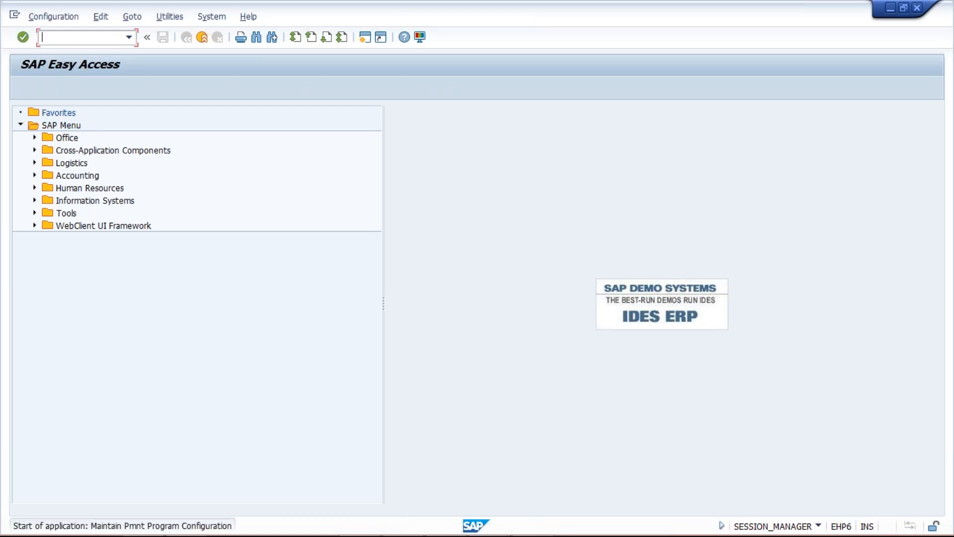
{"action": "left_click", "coordinate": [91, 224]}
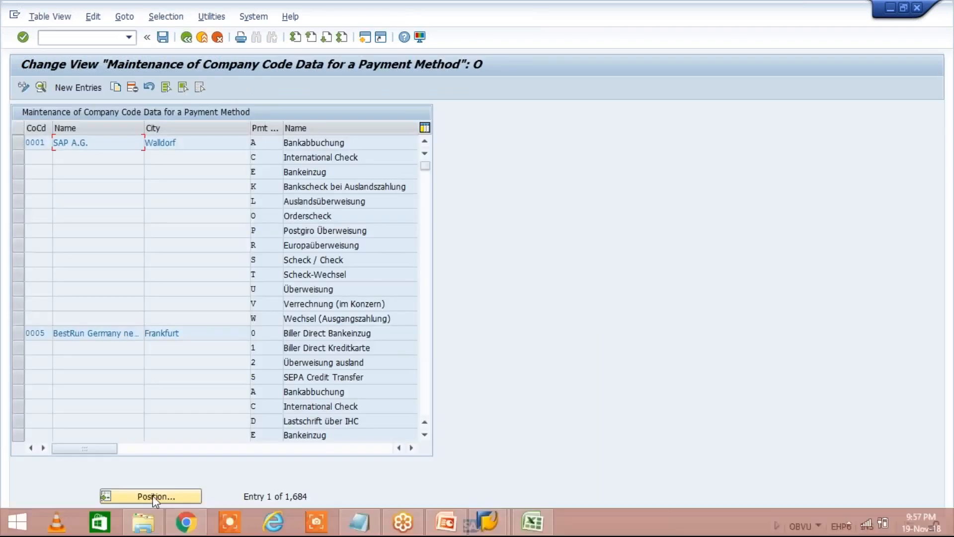
{"action": "left_click", "coordinate": [153, 496]}
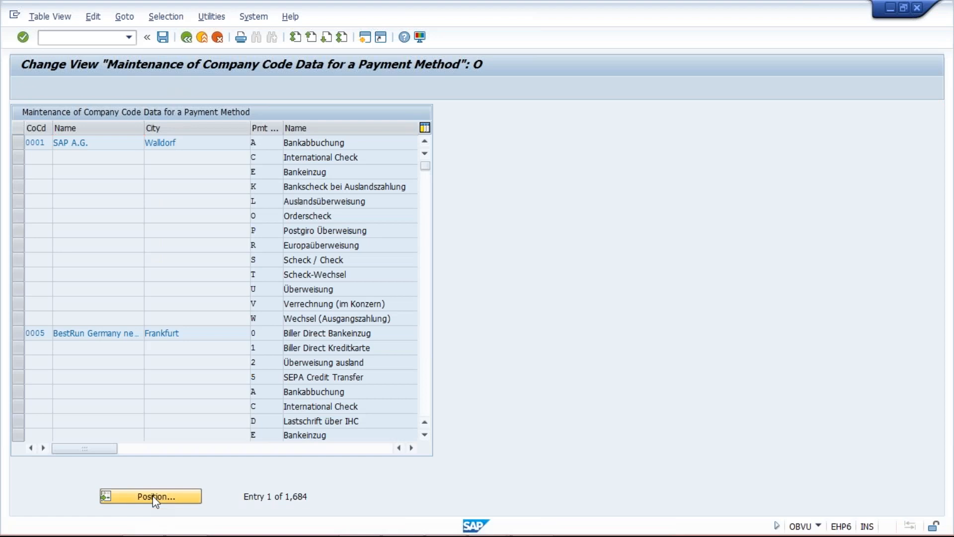
{"action": "type", "text": "T"}
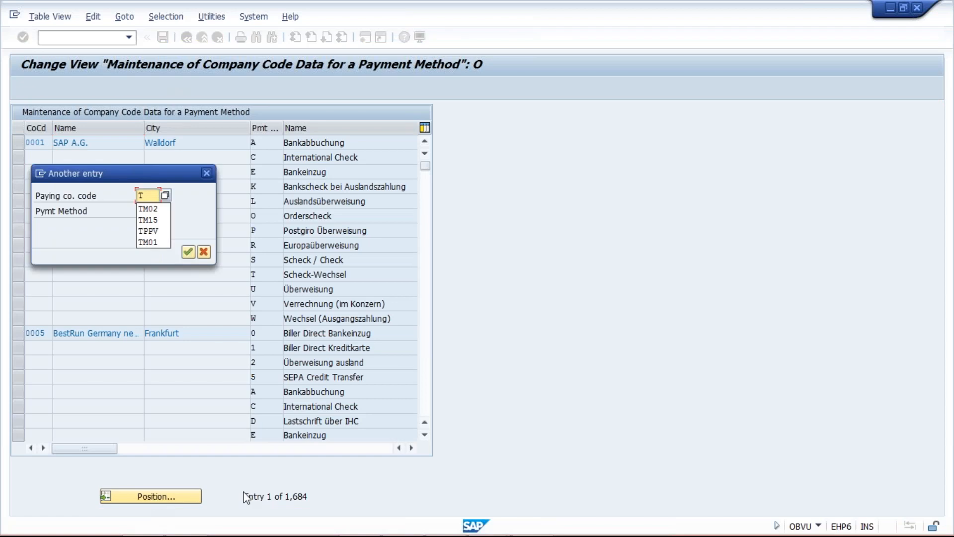
{"action": "left_click", "coordinate": [204, 252]}
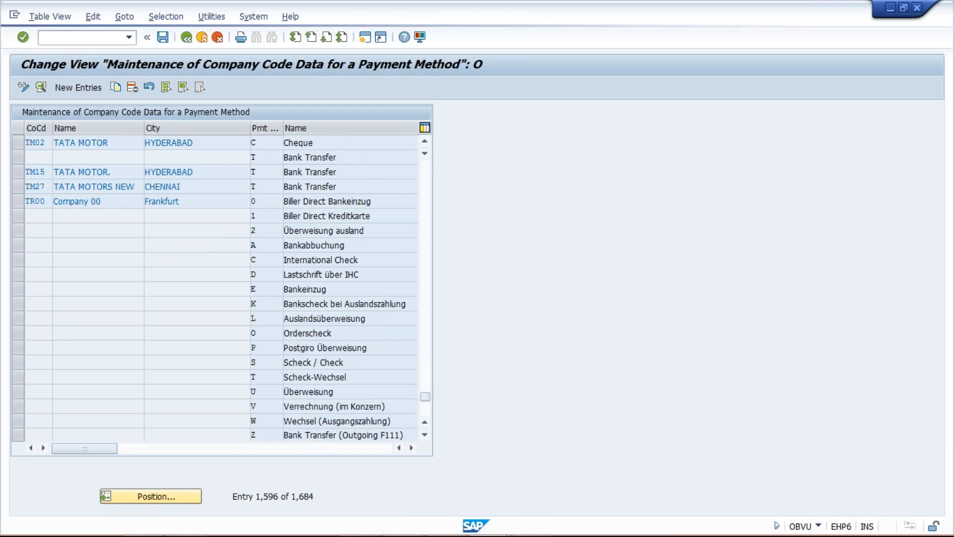
Set the minimum amount of TM02's bank transfer method T to 50001 INR and save it to the TATA MOTOR customizing request.
{"action": "double_click", "coordinate": [310, 157]}
{"action": "type", "text": "50001"}
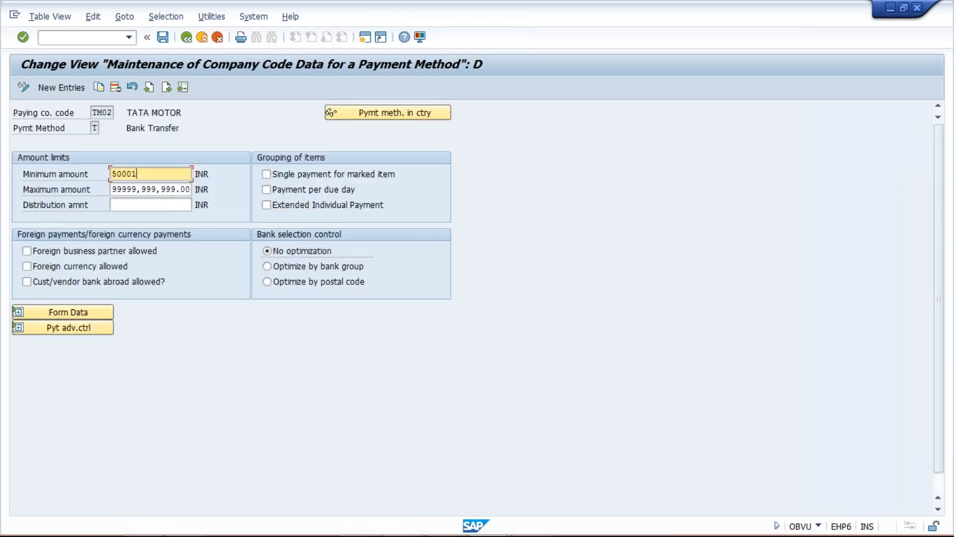
{"action": "key", "text": "Return"}
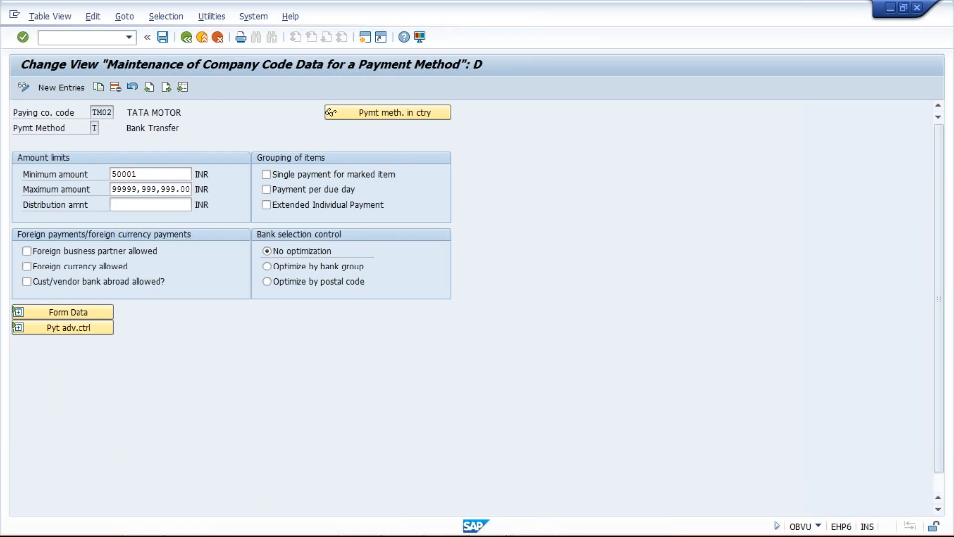
{"action": "key", "text": "ctrl+s"}
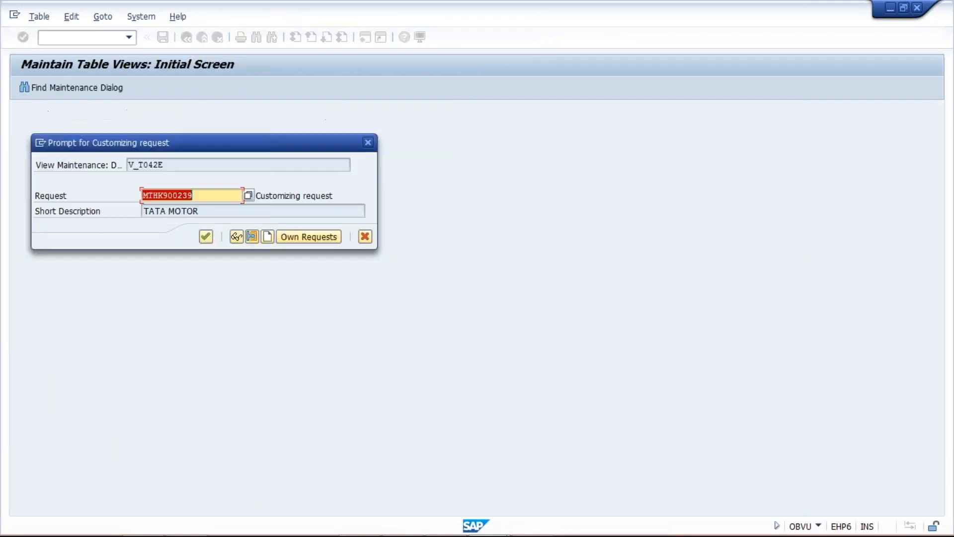
{"action": "key", "text": "Return"}
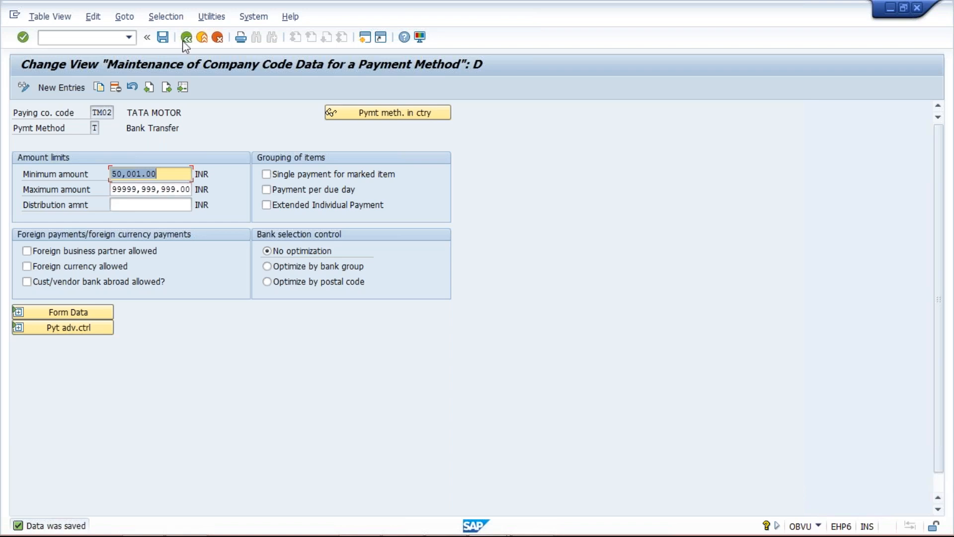
Start F110 in a new session and load the payment run dated 20.11.2018 with identification TM02A.
{"action": "left_click", "coordinate": [365, 45]}
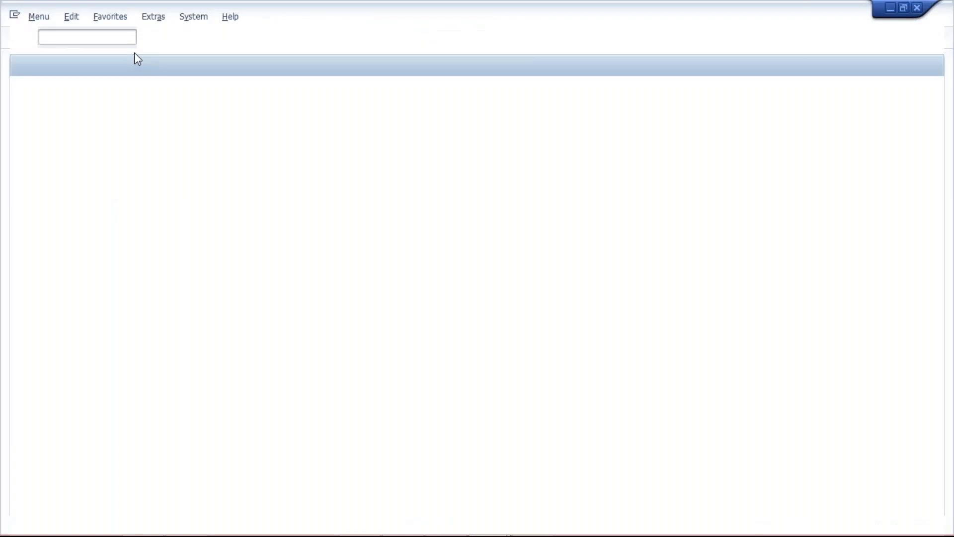
{"action": "left_click", "coordinate": [129, 38]}
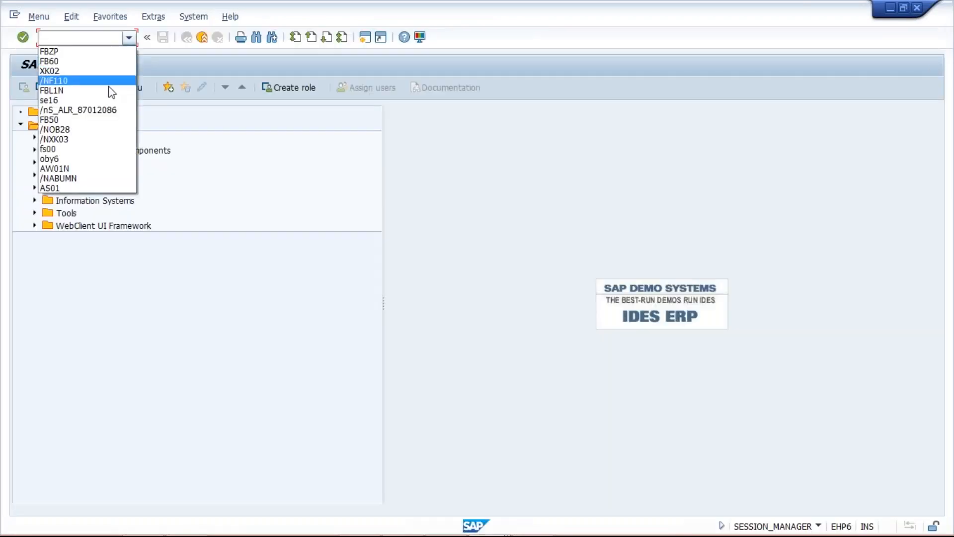
{"action": "left_click", "coordinate": [110, 82]}
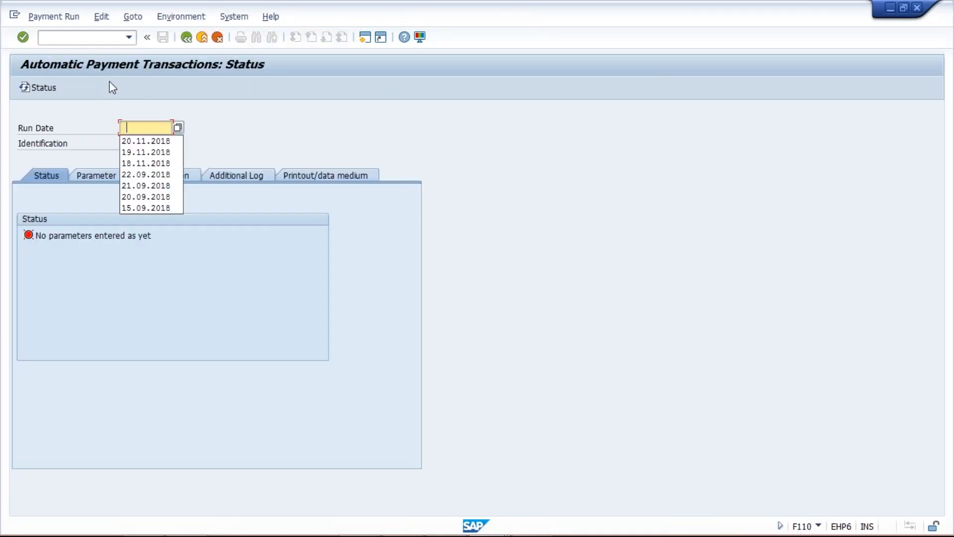
{"action": "key", "text": "Down"}
{"action": "key", "text": "Return"}
{"action": "key", "text": "Tab"}
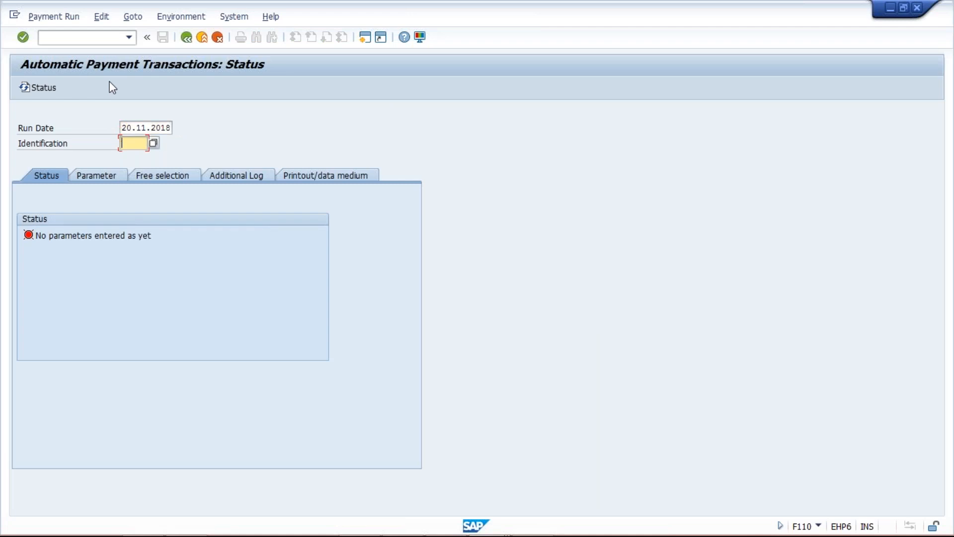
{"action": "key", "text": "Down"}
{"action": "key", "text": "Return"}
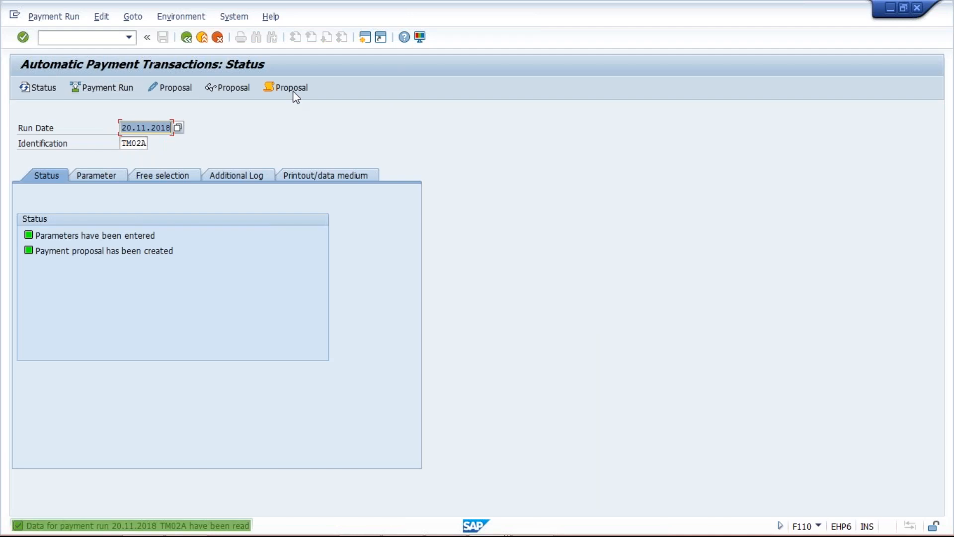
Display the proposal log of run TM02A, check the allowed amount limits for payment method C, and return to the status screen.
{"action": "left_click", "coordinate": [288, 88]}
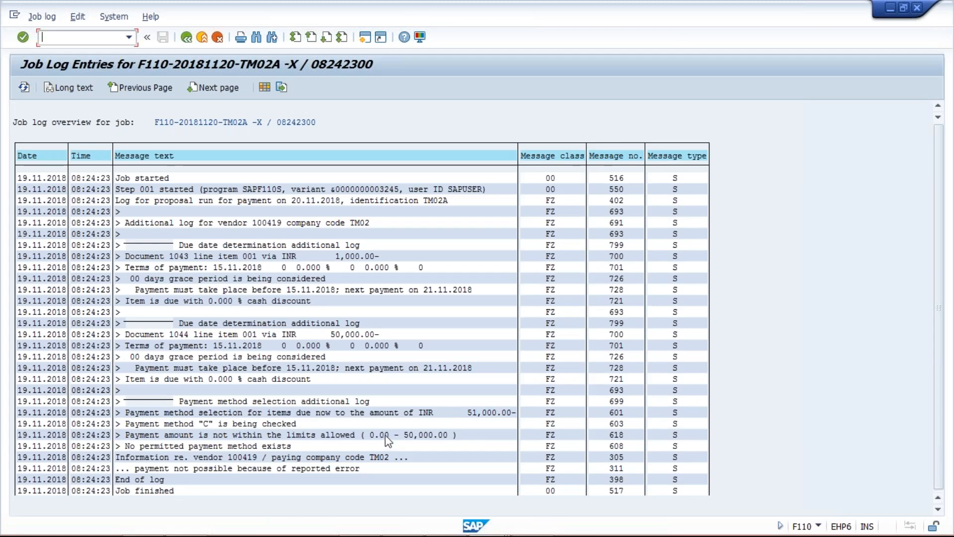
{"action": "left_click", "coordinate": [411, 435]}
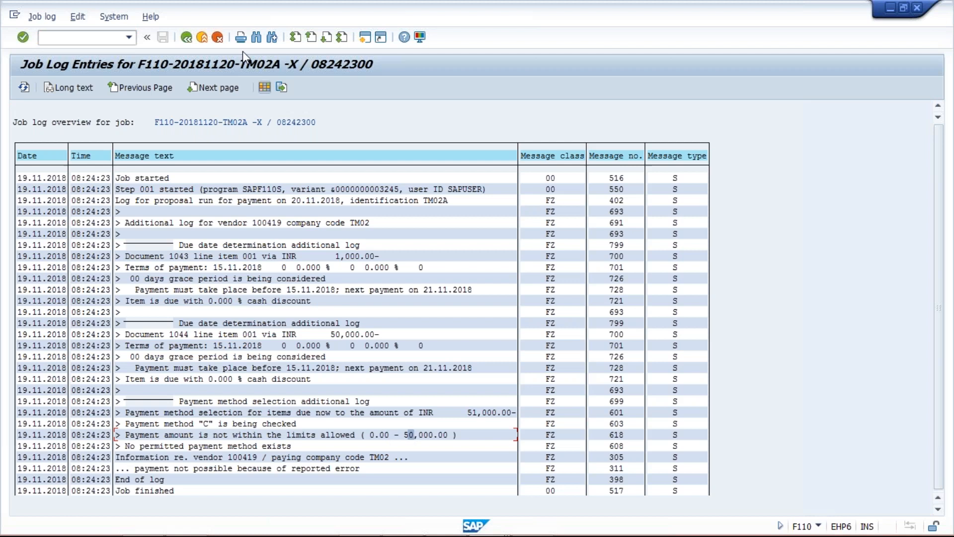
{"action": "left_click", "coordinate": [187, 47]}
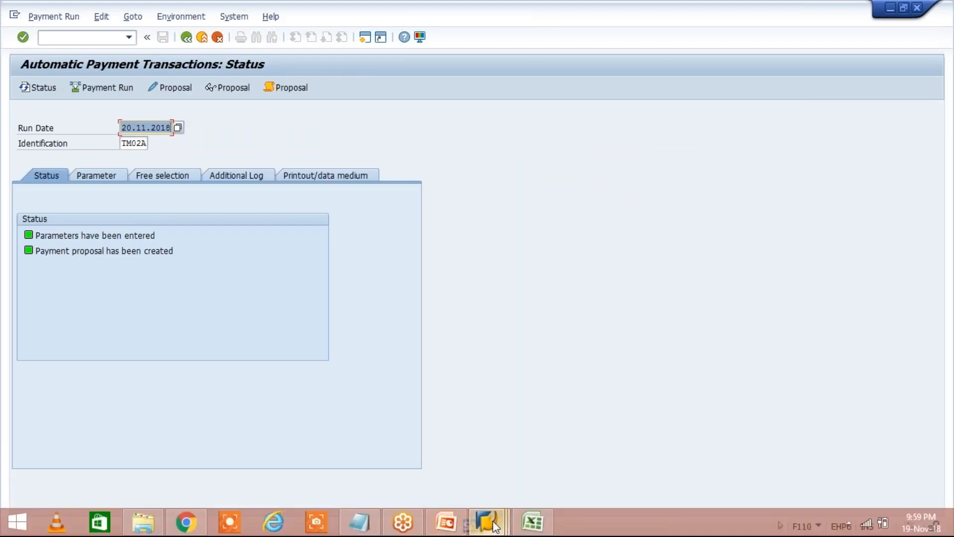
Delete the existing payment proposal of run TM02A and confirm the deletion.
{"action": "left_click", "coordinate": [495, 525]}
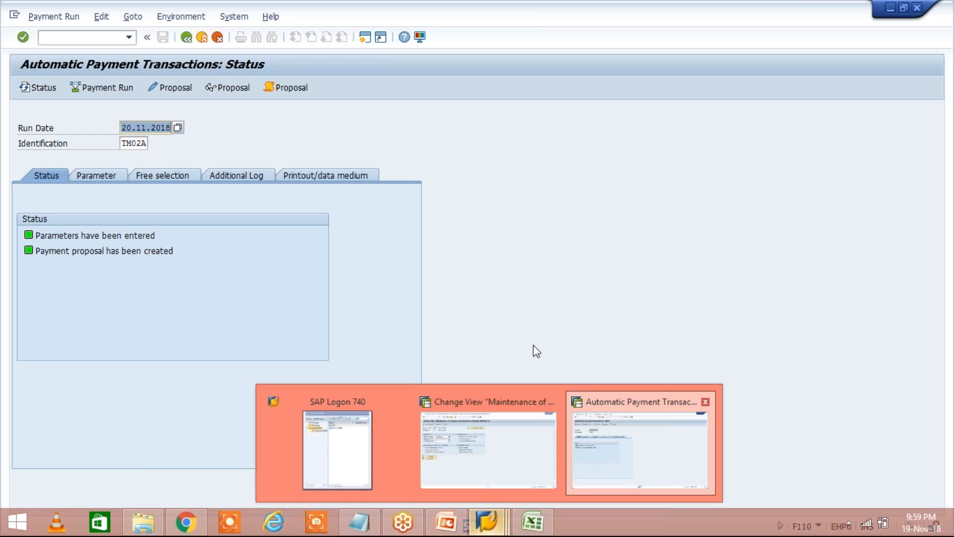
{"action": "left_click", "coordinate": [120, 252]}
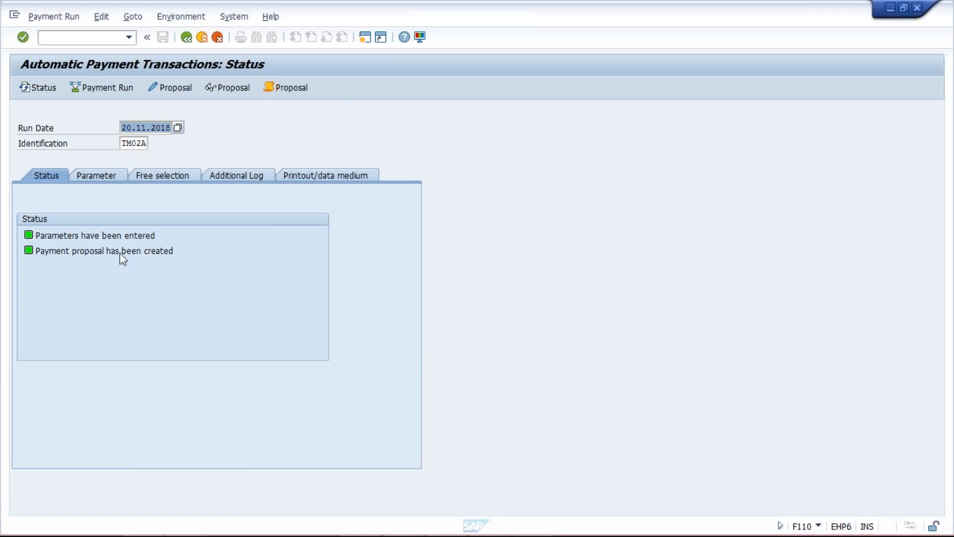
{"action": "left_click", "coordinate": [104, 18]}
{"action": "mouse_move", "coordinate": [149, 50]}
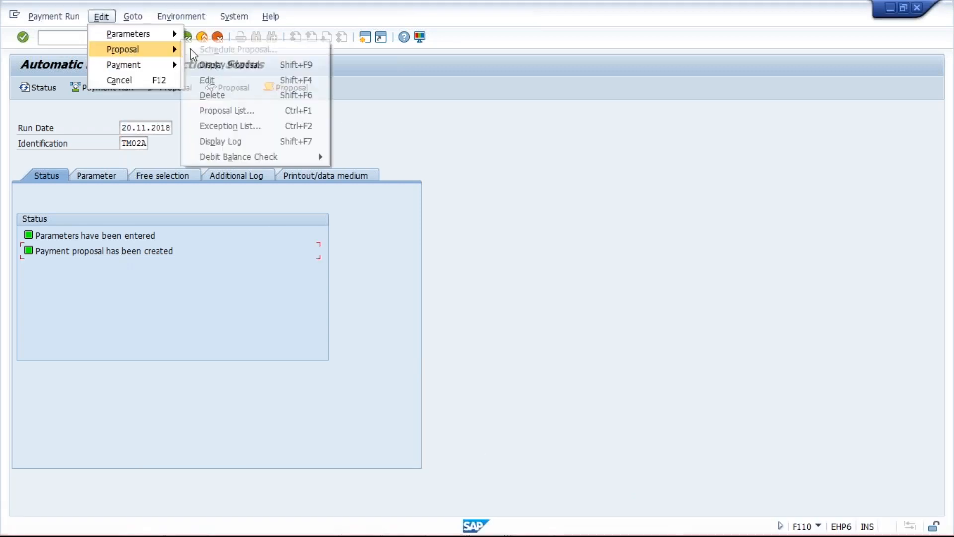
{"action": "left_click", "coordinate": [218, 97]}
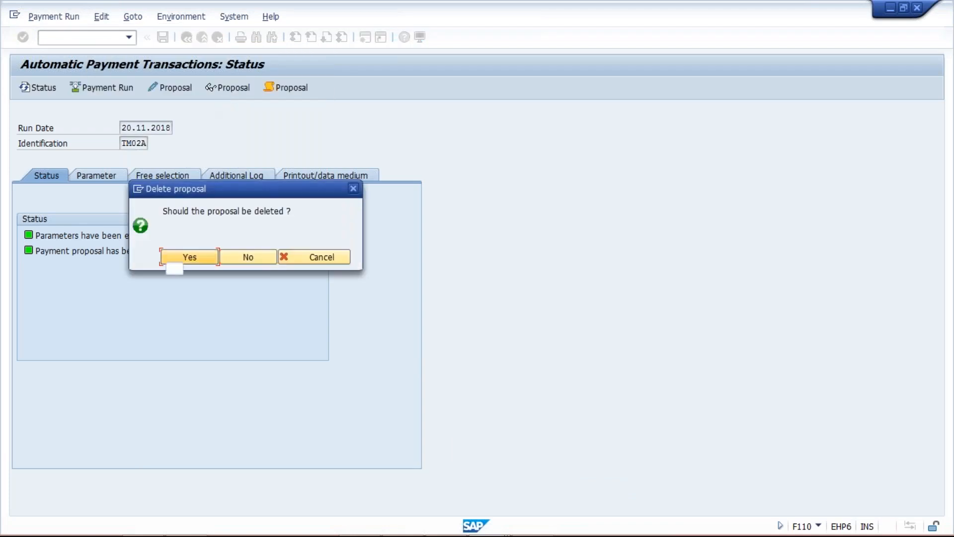
{"action": "left_click", "coordinate": [175, 261]}
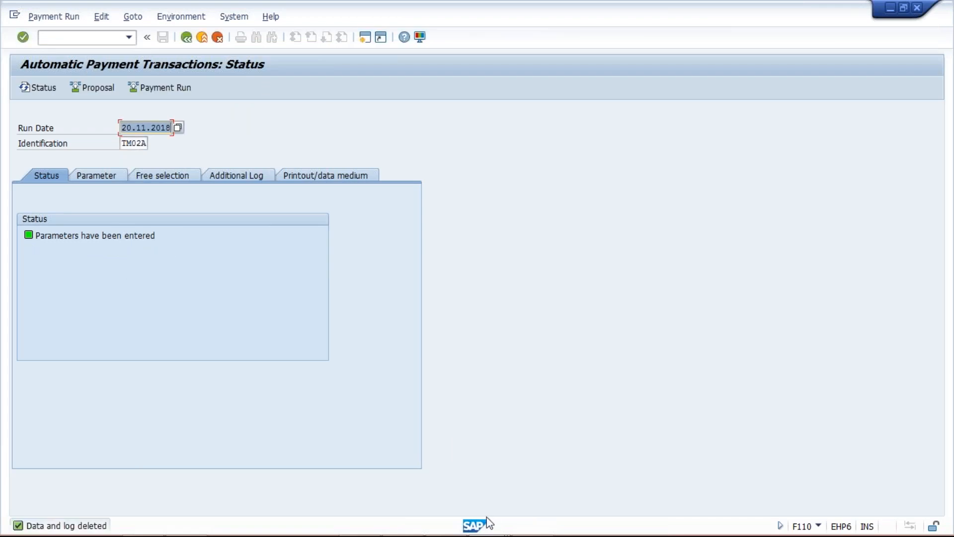
Open another new session and start the vendor line item display with FBL1N.
{"action": "mouse_move", "coordinate": [487, 523]}
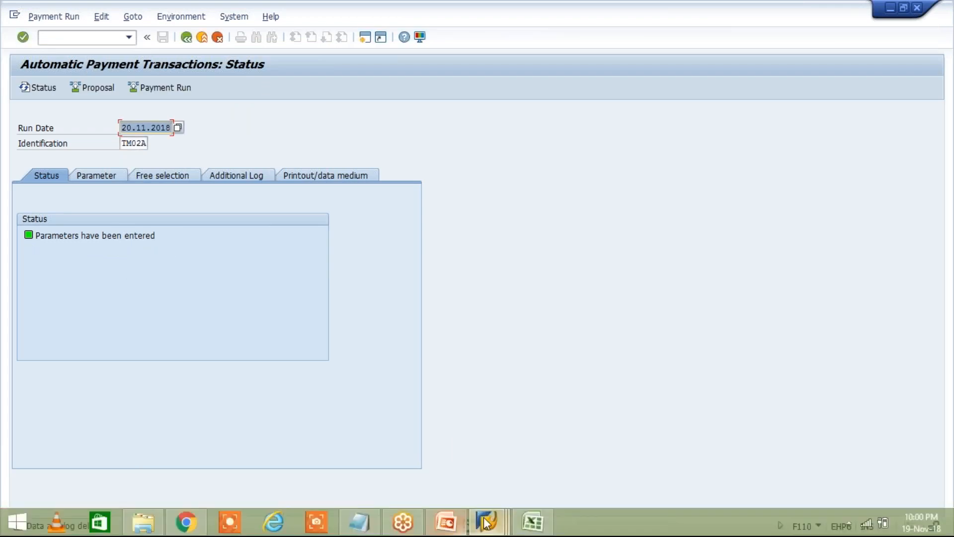
{"action": "left_click", "coordinate": [486, 522]}
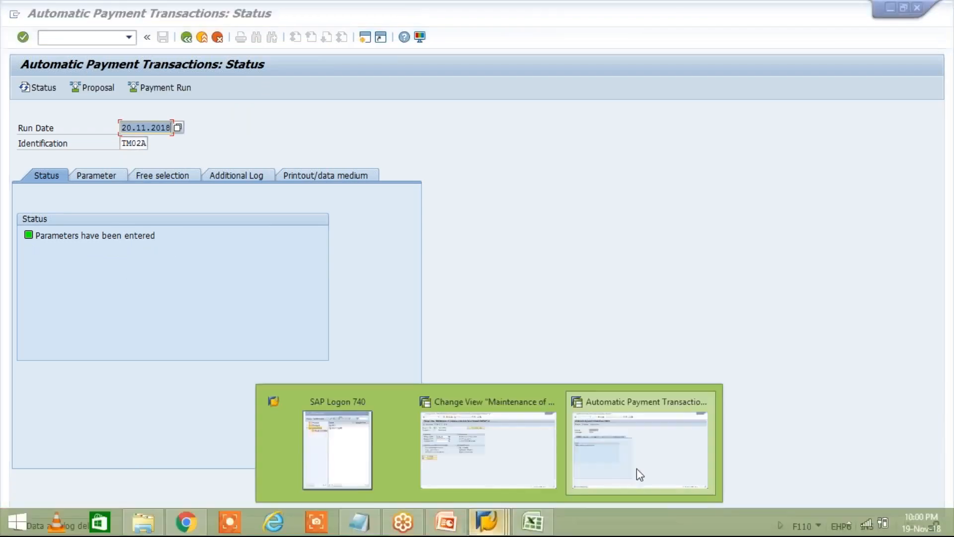
{"action": "left_click", "coordinate": [358, 26]}
{"action": "left_click", "coordinate": [367, 39]}
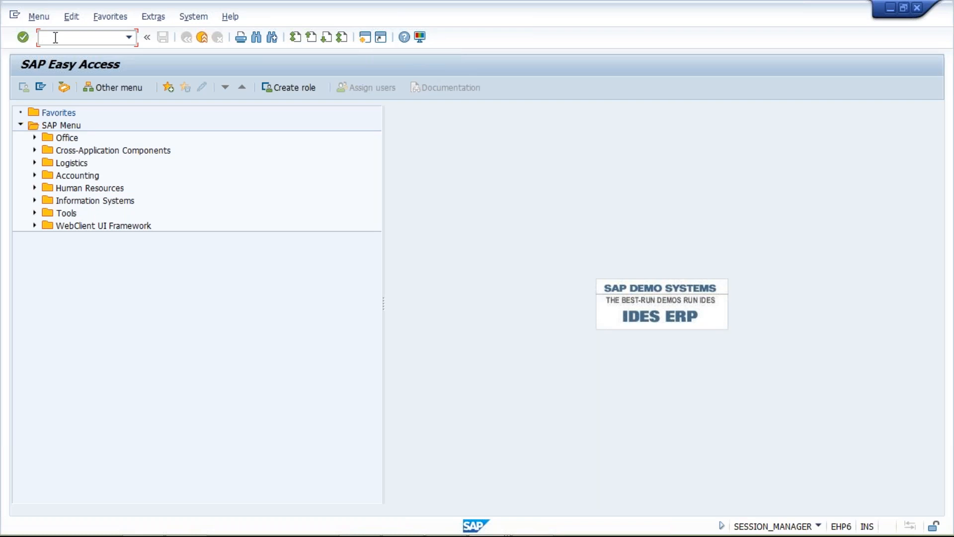
{"action": "type", "text": "FBL1N"}
{"action": "key", "text": "Return"}
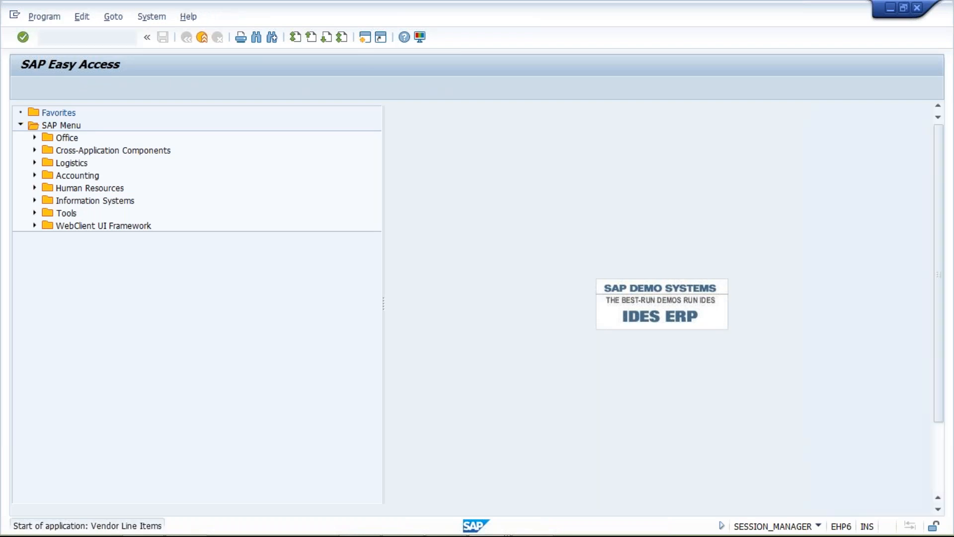
List all line items of the TM02 service vendor by entering its vendor account and company code TM02.
{"action": "type", "text": "100419"}
{"action": "key", "text": "Down"}
{"action": "key", "text": "space"}
{"action": "key", "text": "Down"}
{"action": "key", "text": "Return"}
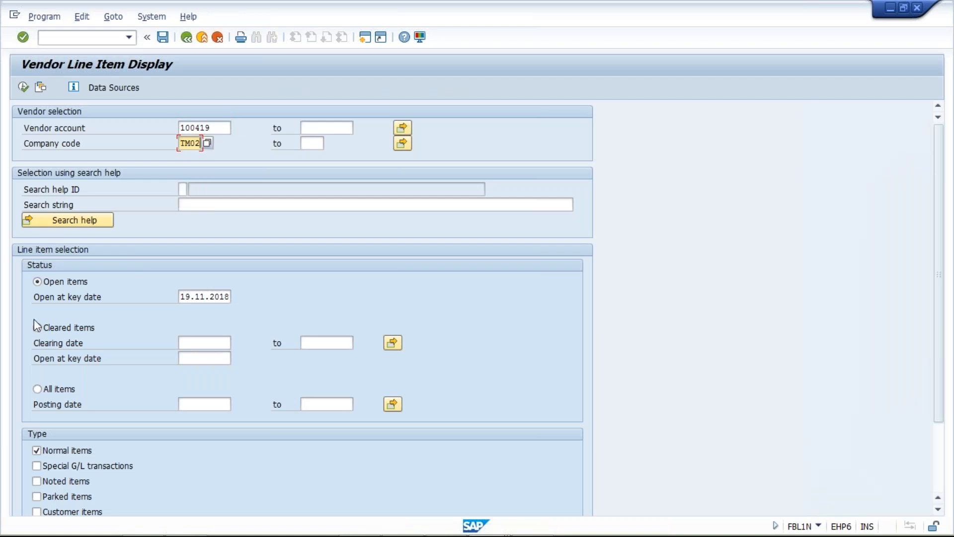
{"action": "left_click", "coordinate": [52, 383]}
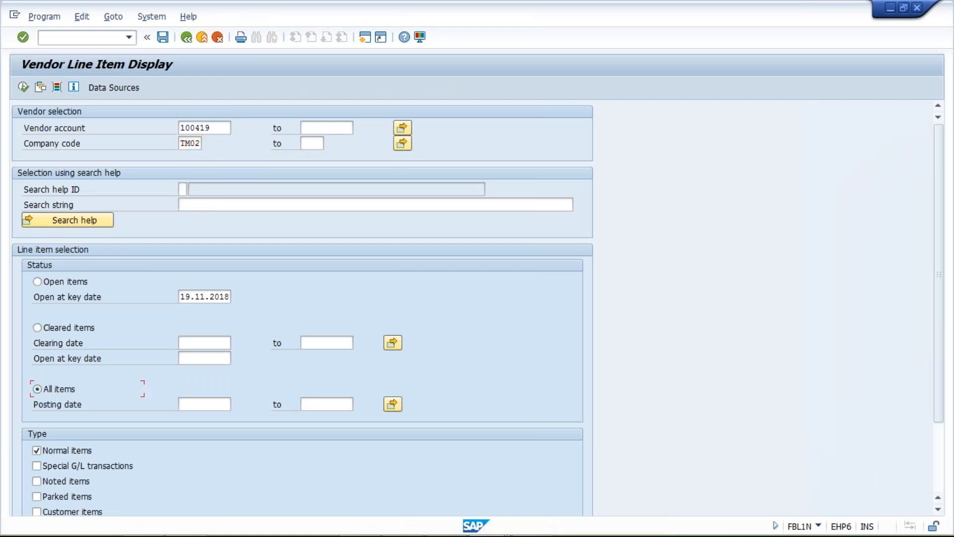
{"action": "left_click", "coordinate": [26, 88]}
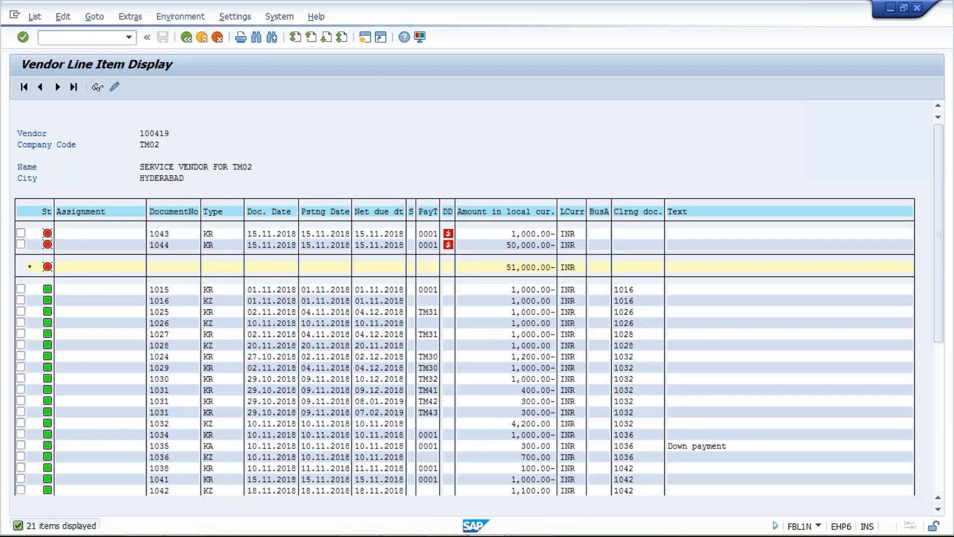
Open the vendor's 1,000 INR open invoice for changing, set its payment block to A, Blocked for payment, and save it.
{"action": "double_click", "coordinate": [454, 233]}
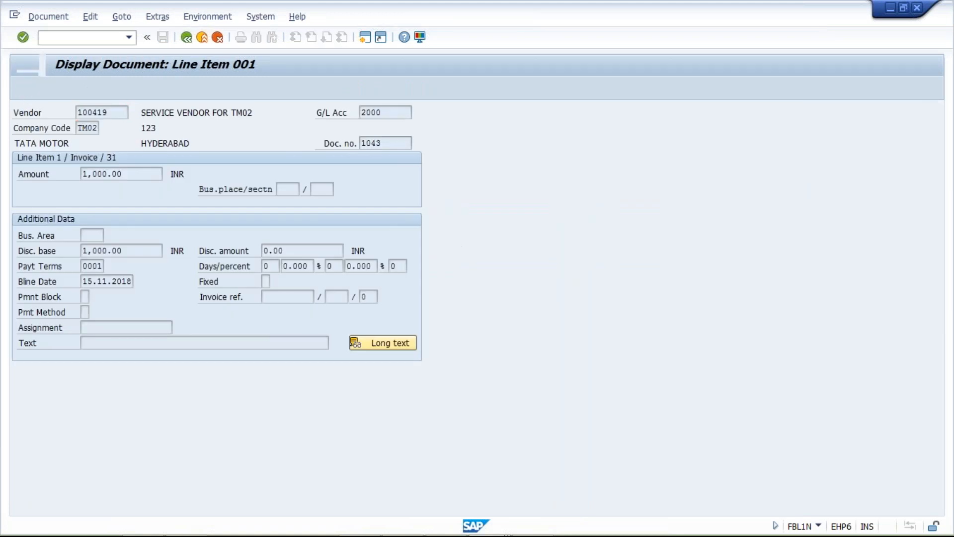
{"action": "left_click", "coordinate": [85, 297]}
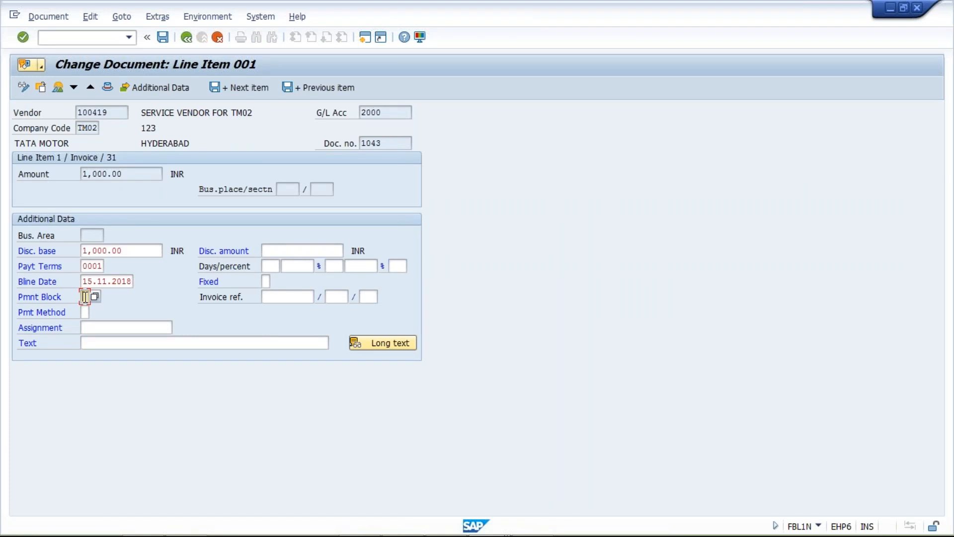
{"action": "type", "text": "A"}
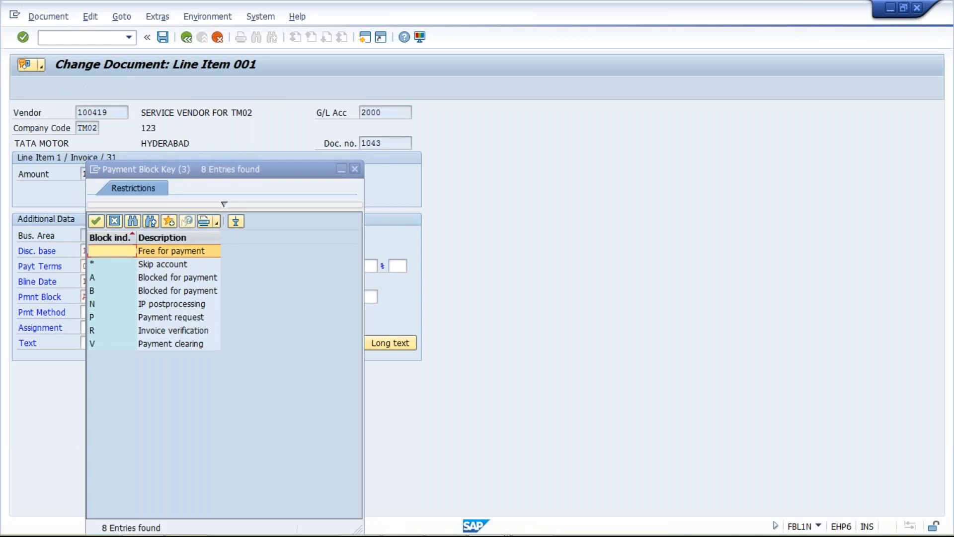
{"action": "double_click", "coordinate": [150, 280]}
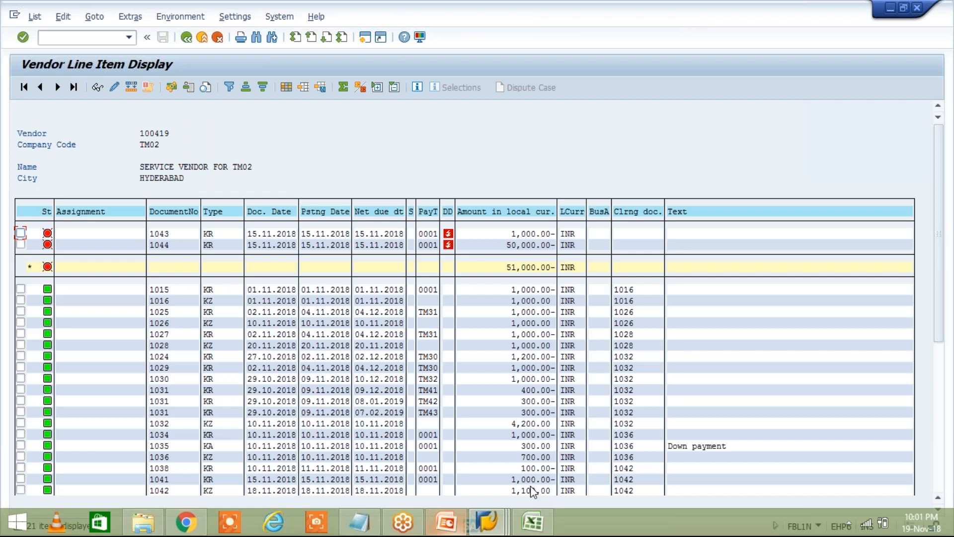
Switch to the F110 session and schedule a new payment proposal for run TM02A dated 20.11.2018.
{"action": "left_click", "coordinate": [487, 521]}
{"action": "left_click", "coordinate": [498, 463]}
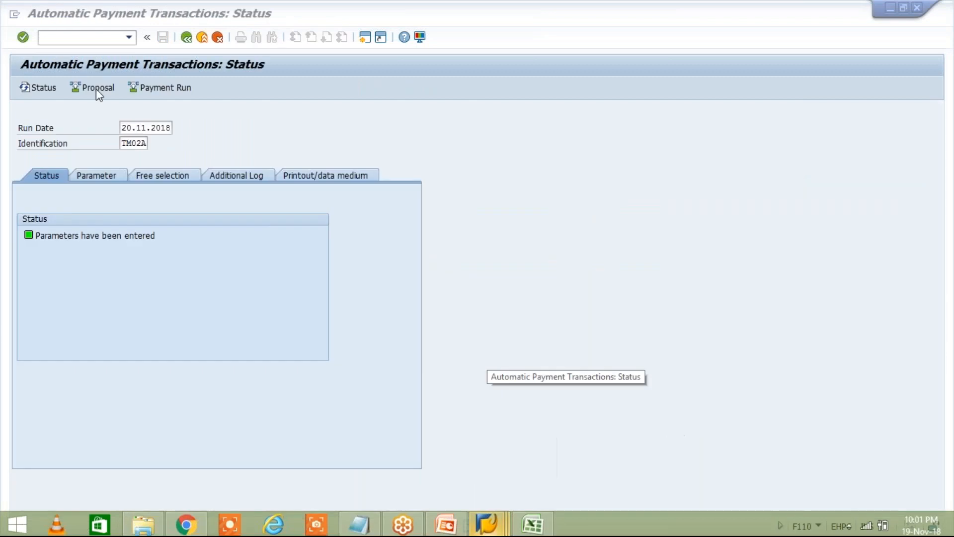
{"action": "left_click", "coordinate": [97, 91]}
{"action": "left_click", "coordinate": [196, 287]}
{"action": "left_click", "coordinate": [205, 299]}
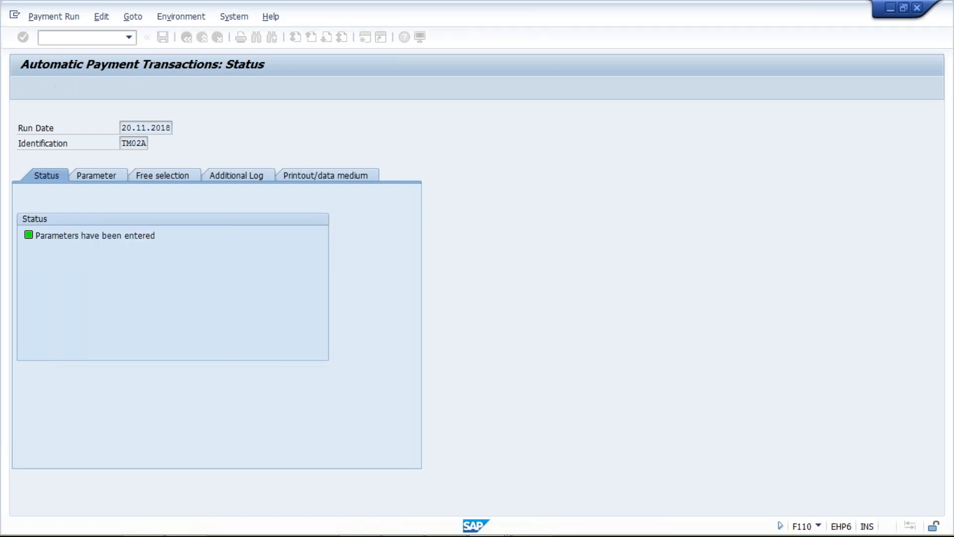
{"action": "key", "text": "Return"}
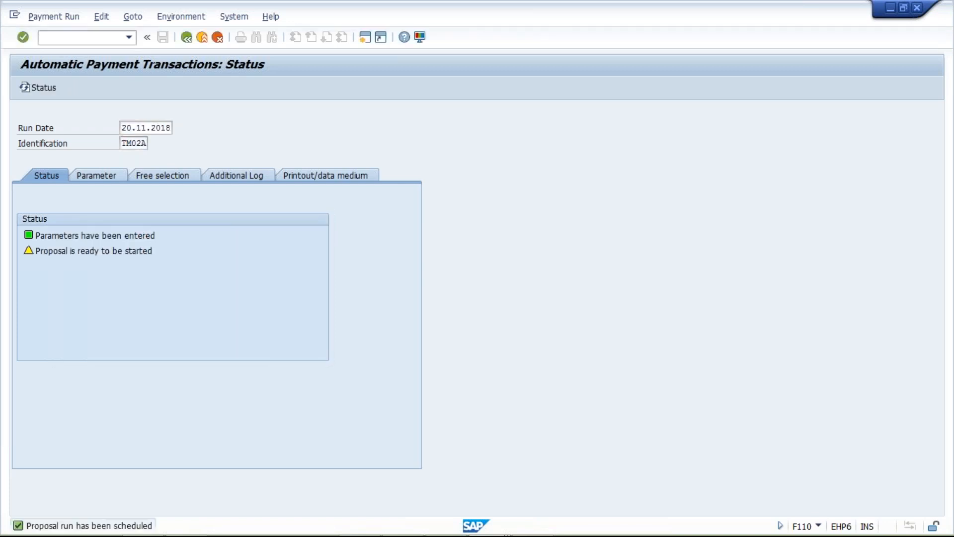
Display the new proposal log of run TM02A and read it through to the posting documents for payment method C.
{"action": "left_click", "coordinate": [301, 88]}
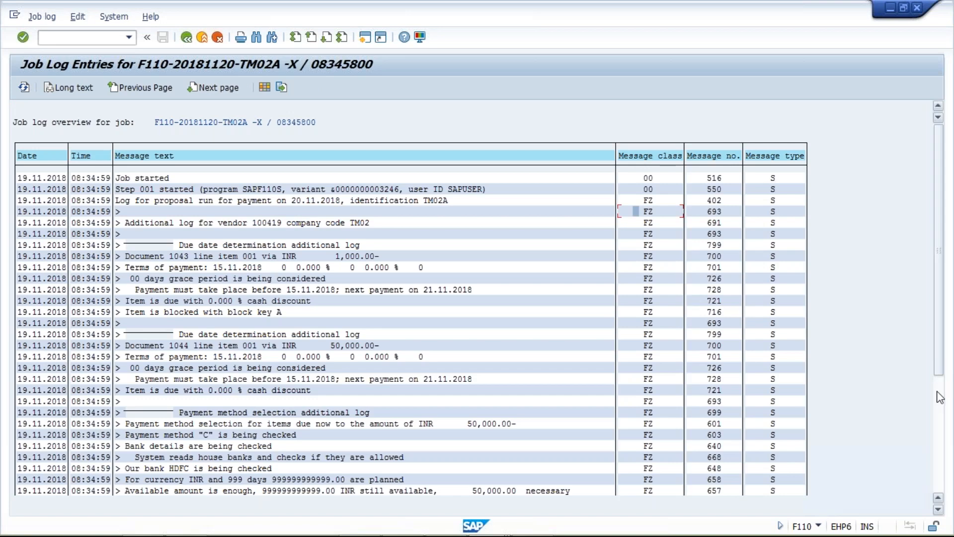
{"action": "left_click", "coordinate": [939, 398]}
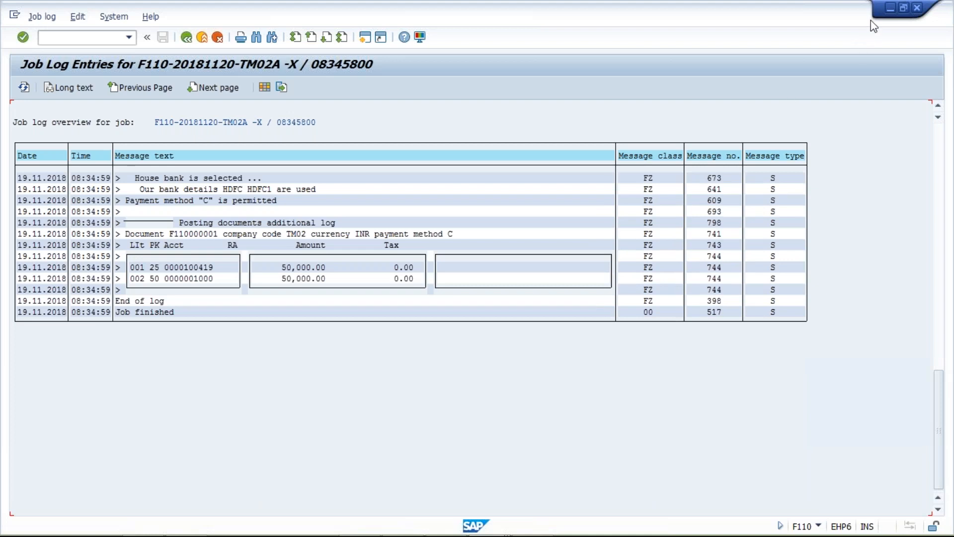
{"action": "key", "text": "alt+Tab"}
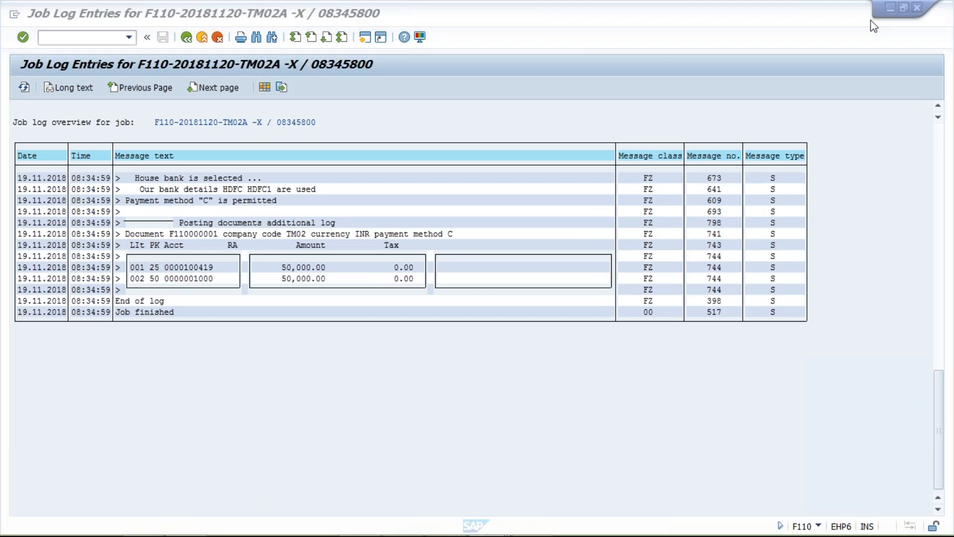
{"action": "left_click", "coordinate": [870, 20]}
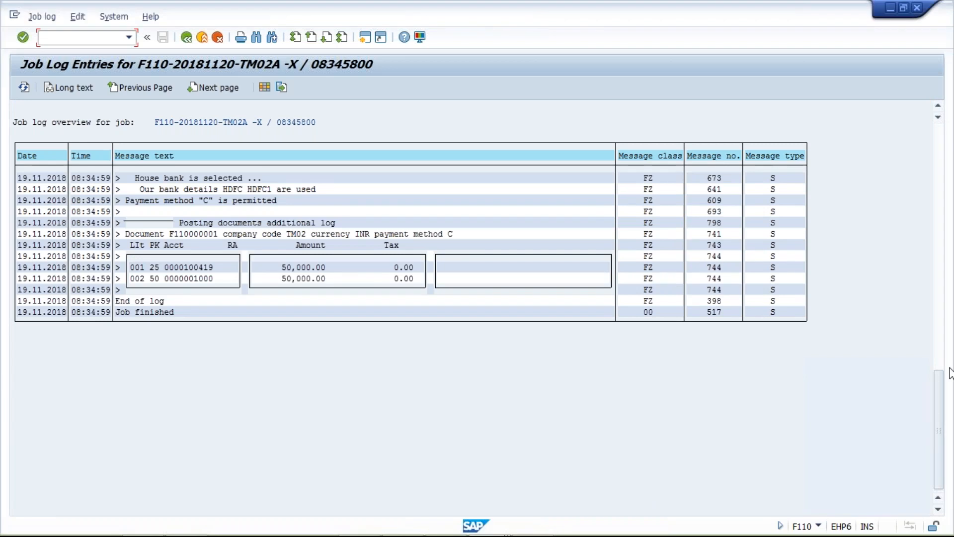
{"action": "key", "text": "alt+Tab"}
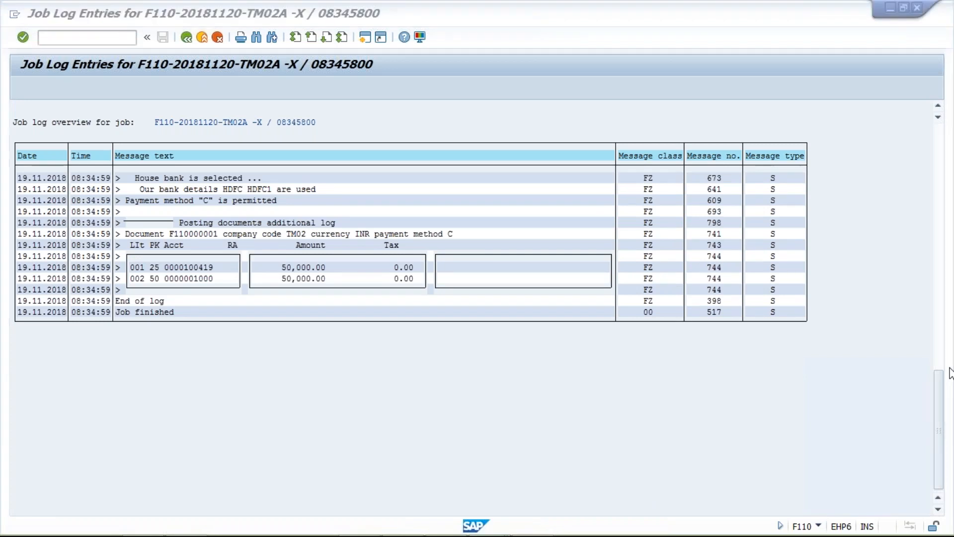
{"action": "key", "text": "alt+Tab"}
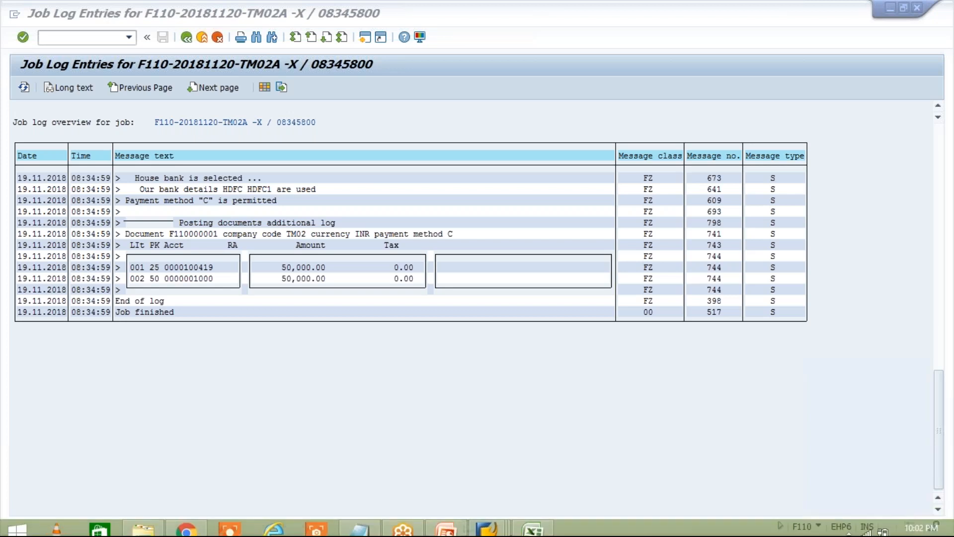
Switch to the vendor line item list, open the 1,000 INR open invoice to check its payment block, and return to the list.
{"action": "mouse_move", "coordinate": [411, 531]}
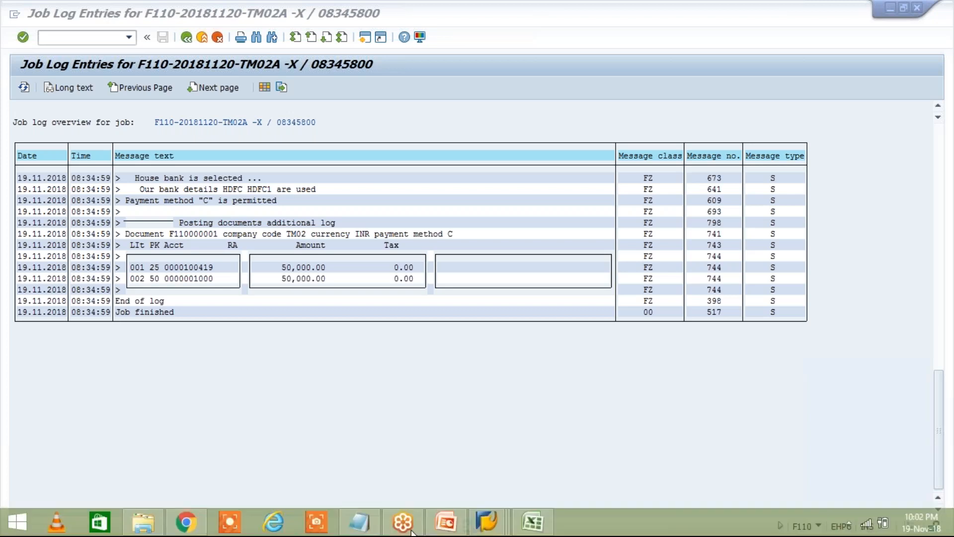
{"action": "left_click", "coordinate": [480, 527]}
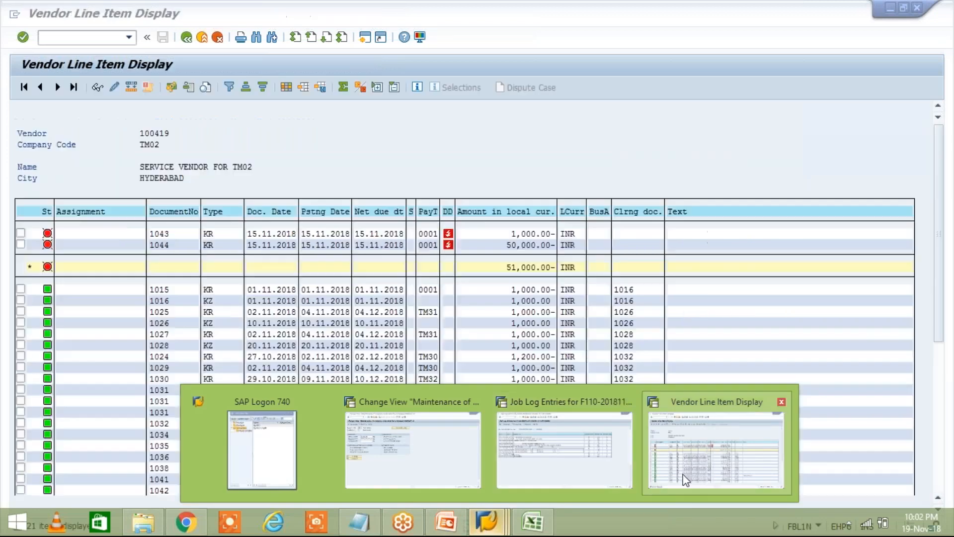
{"action": "left_click", "coordinate": [685, 479]}
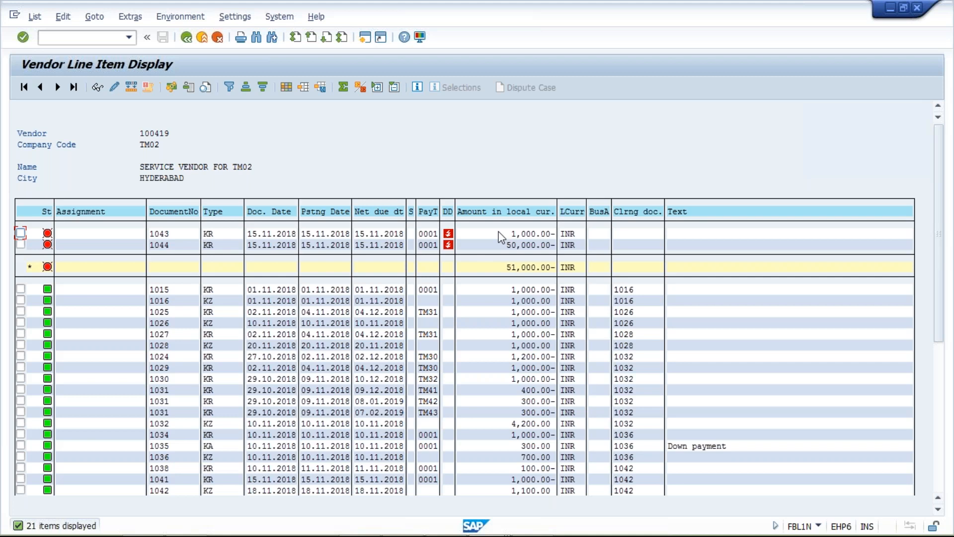
{"action": "left_click", "coordinate": [499, 234]}
{"action": "key", "text": "F3"}
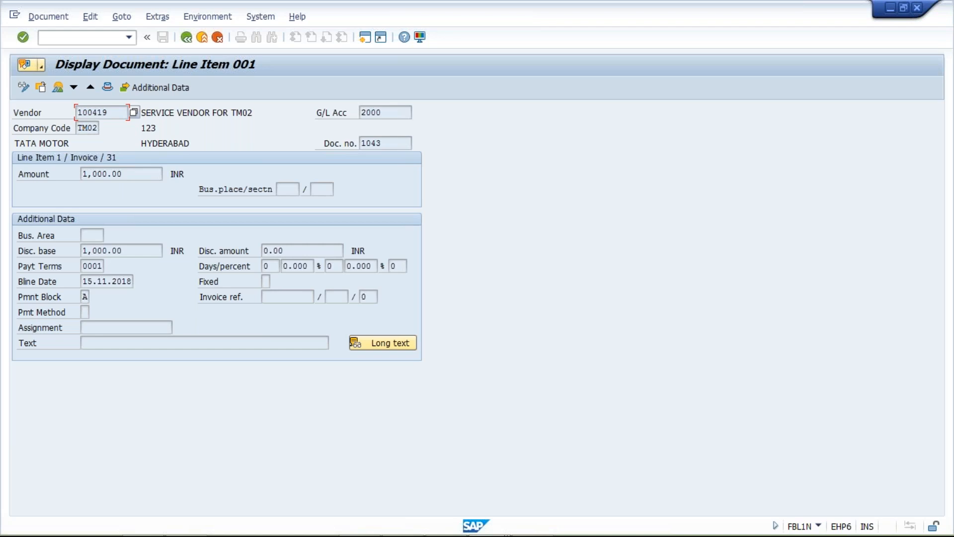
{"action": "left_click", "coordinate": [185, 41]}
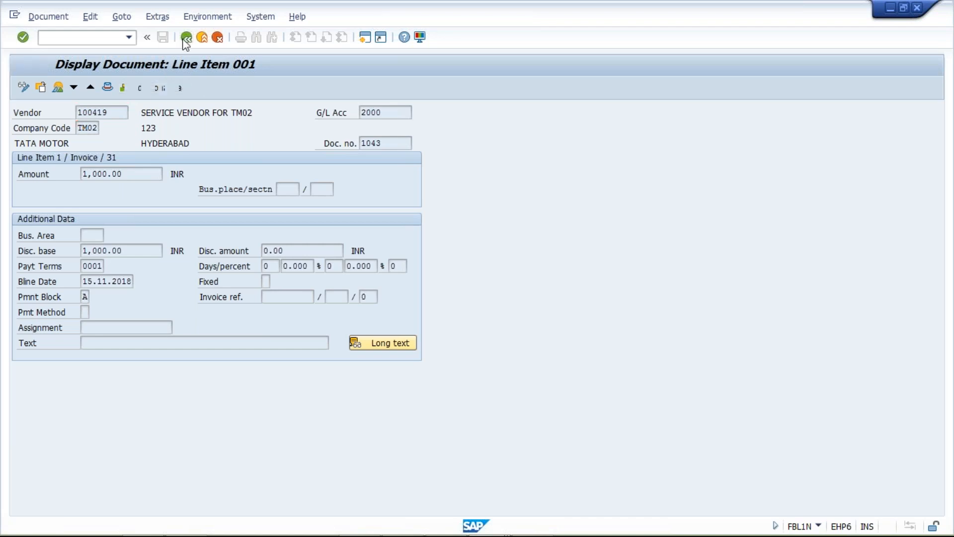
{"action": "left_click", "coordinate": [184, 41]}
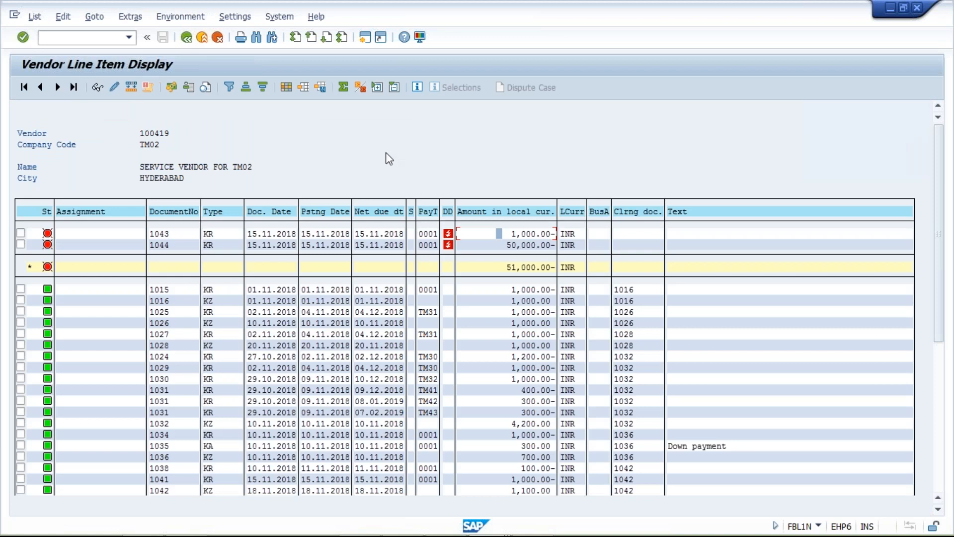
{"action": "left_click", "coordinate": [495, 243]}
Switch to the company code payment method configuration and open the TM02 Cheque (C) entry to check its amount limits.
{"action": "mouse_move", "coordinate": [502, 530]}
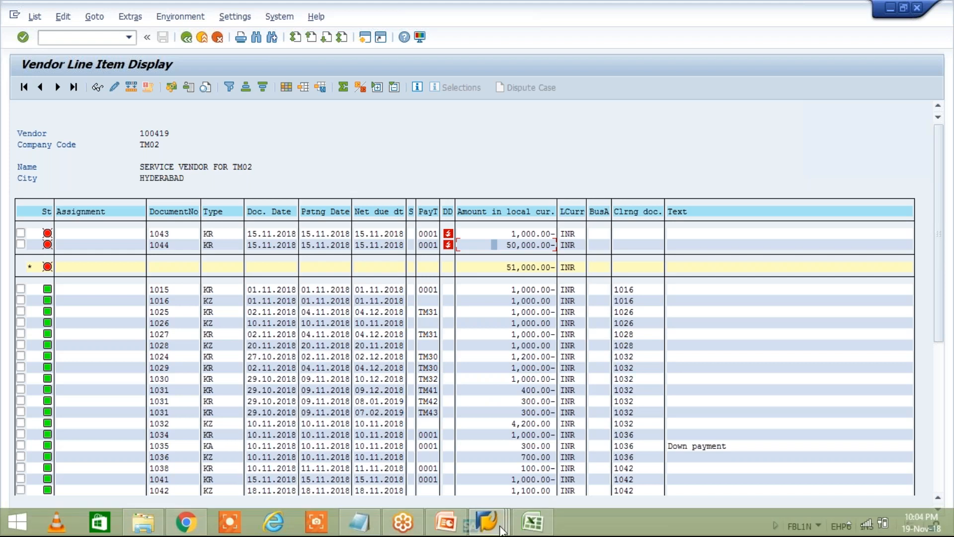
{"action": "left_click", "coordinate": [502, 524]}
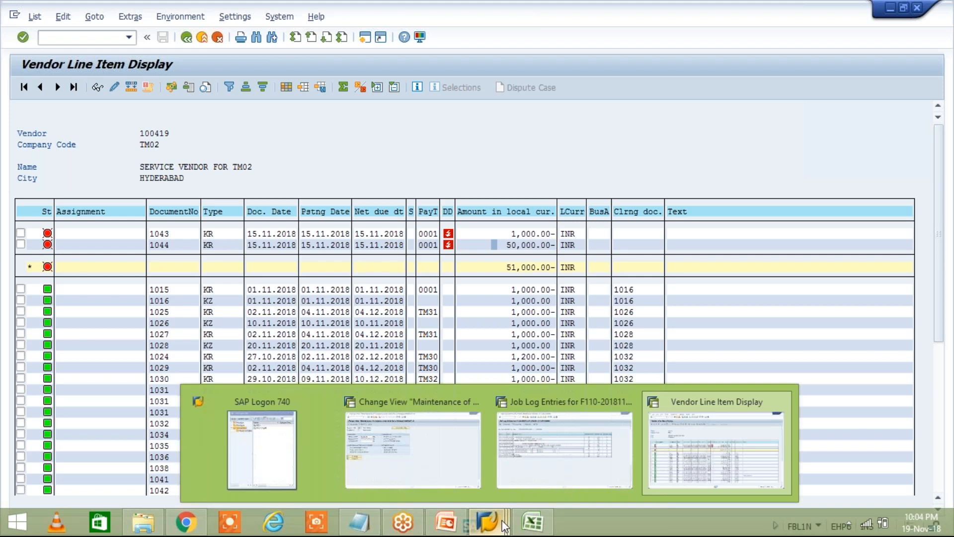
{"action": "left_click", "coordinate": [524, 471]}
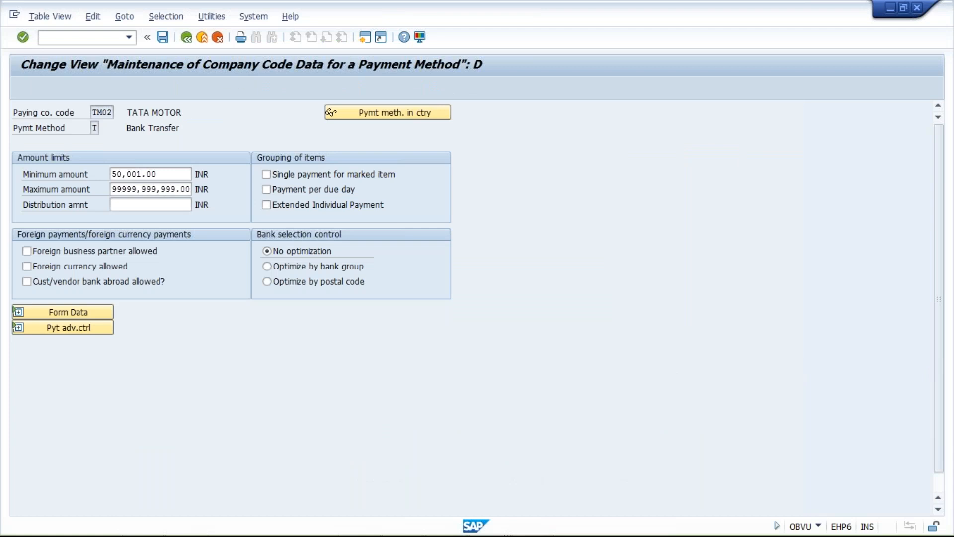
{"action": "key", "text": "F3"}
{"action": "key", "text": "F3"}
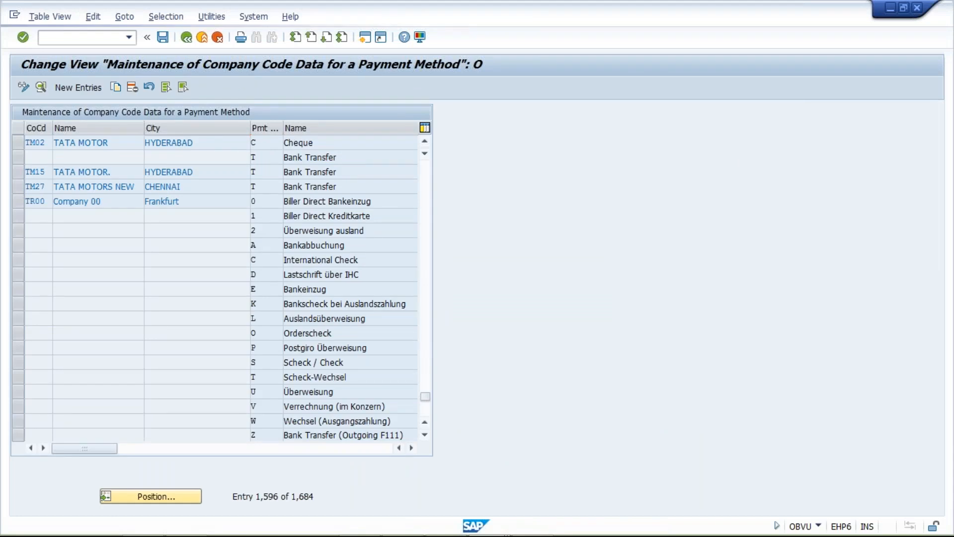
{"action": "double_click", "coordinate": [206, 144]}
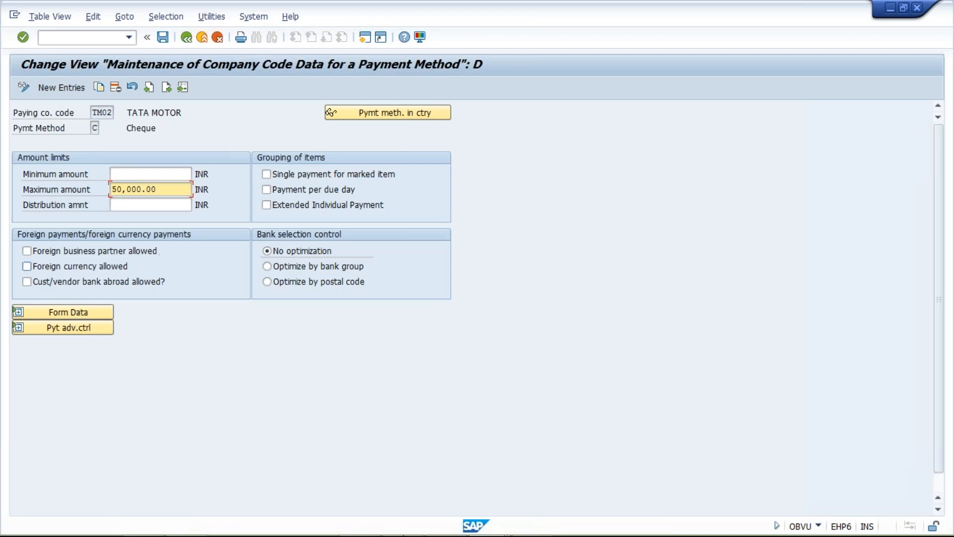
Return to the F110 session, leave the job log, and delete the payment proposal of run TM02A dated 20.11.2018.
{"action": "mouse_move", "coordinate": [511, 534]}
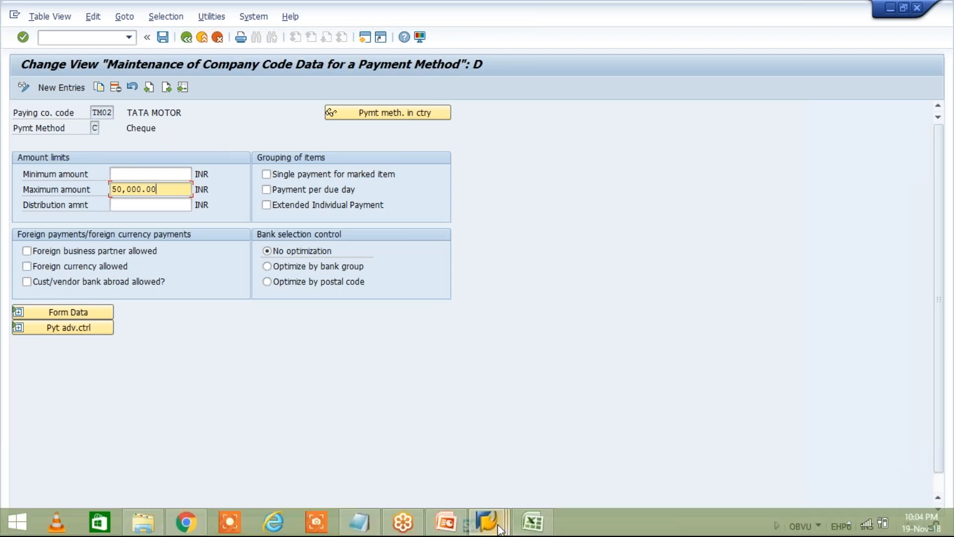
{"action": "left_click", "coordinate": [499, 529]}
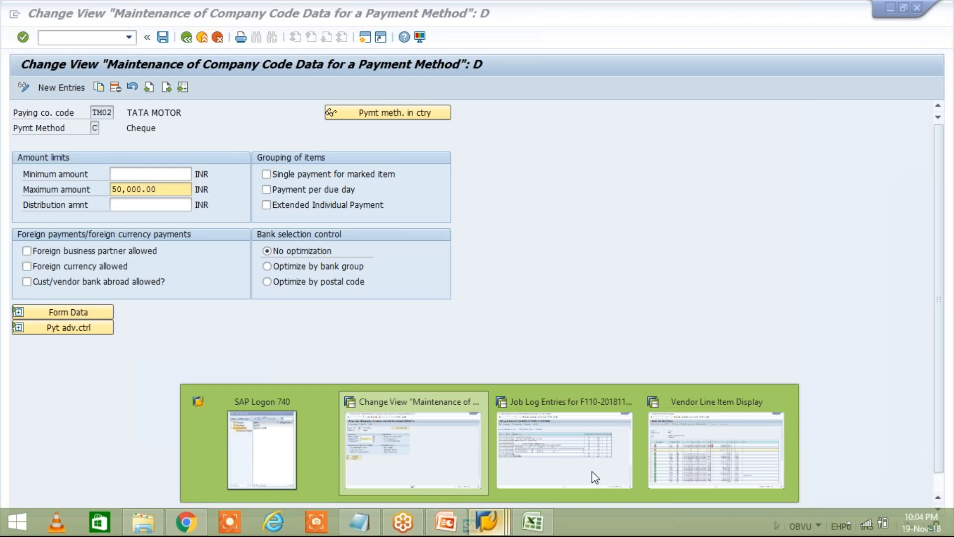
{"action": "left_click", "coordinate": [592, 472]}
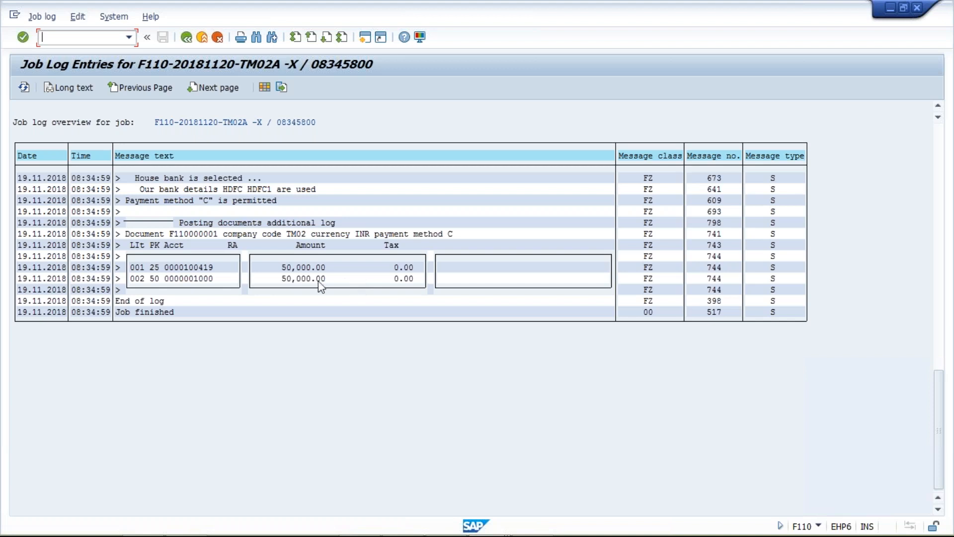
{"action": "left_click", "coordinate": [187, 43]}
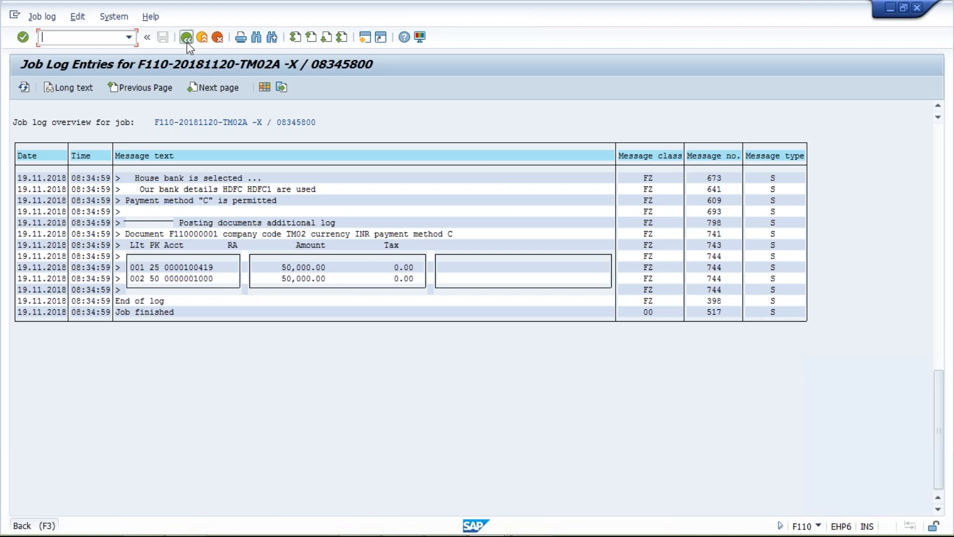
{"action": "left_click", "coordinate": [187, 38]}
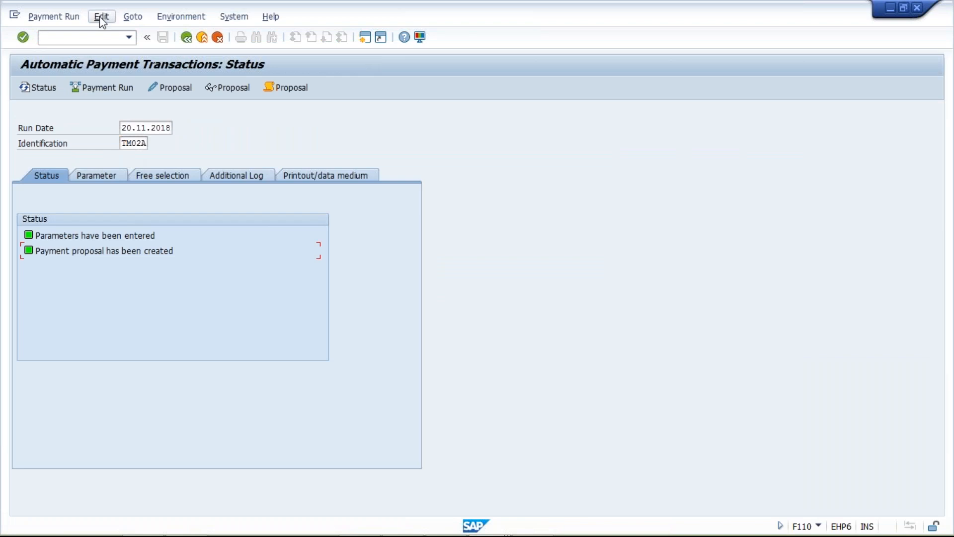
{"action": "left_click", "coordinate": [102, 18]}
{"action": "mouse_move", "coordinate": [123, 49]}
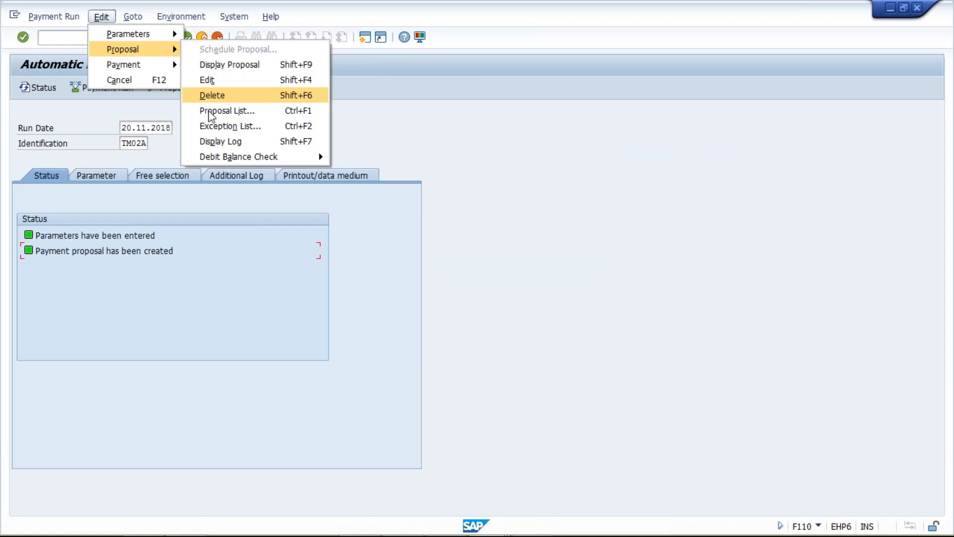
{"action": "left_click", "coordinate": [209, 98]}
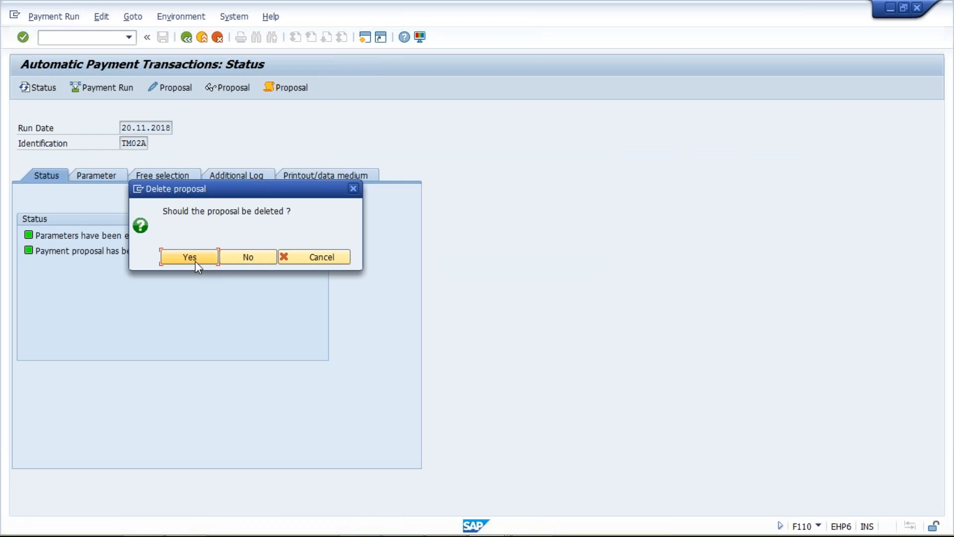
{"action": "left_click", "coordinate": [191, 257]}
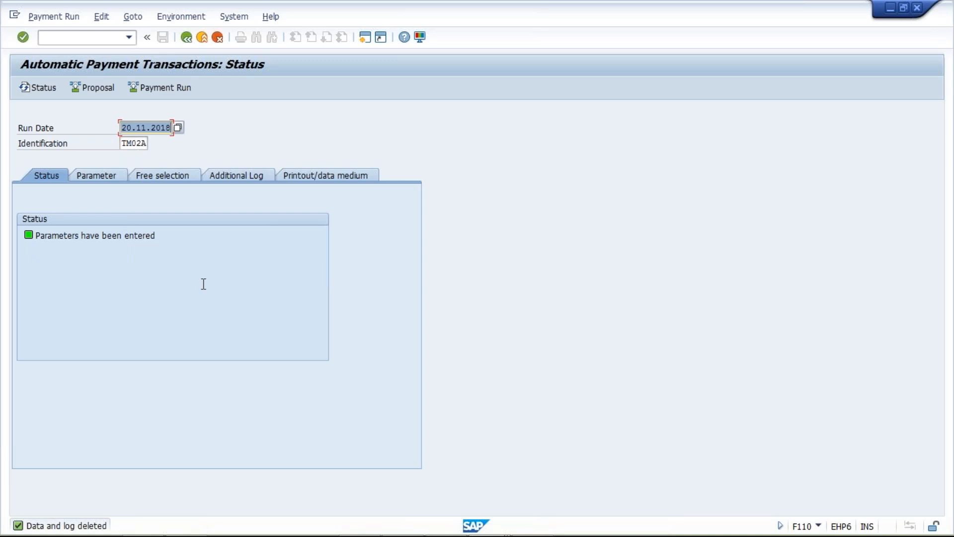
In the vendor line item session, clear the payment block of the 1,000 INR open invoice, save it, and refresh the list.
{"action": "mouse_move", "coordinate": [493, 527]}
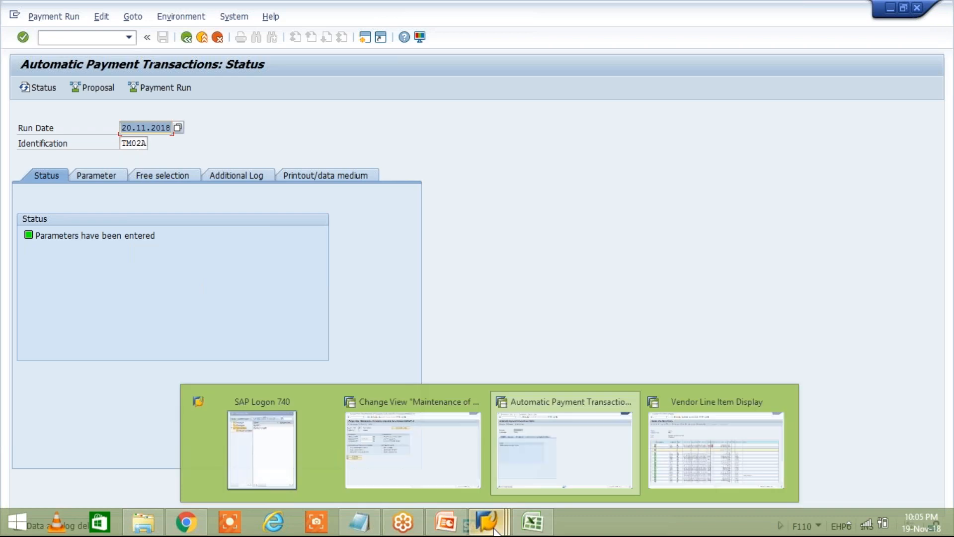
{"action": "left_click", "coordinate": [674, 473]}
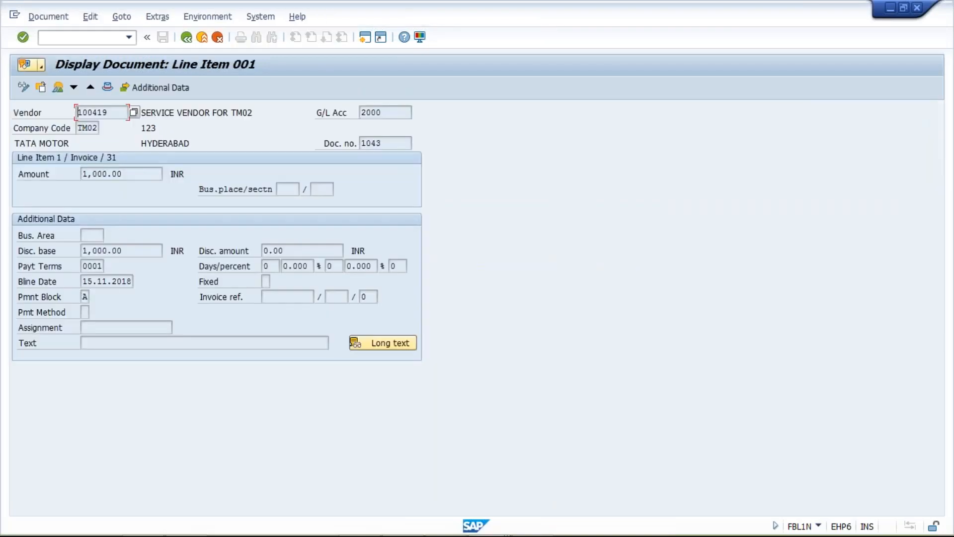
{"action": "left_click", "coordinate": [23, 87]}
{"action": "left_click", "coordinate": [84, 297]}
{"action": "key", "text": "Delete"}
{"action": "key", "text": "ctrl+s"}
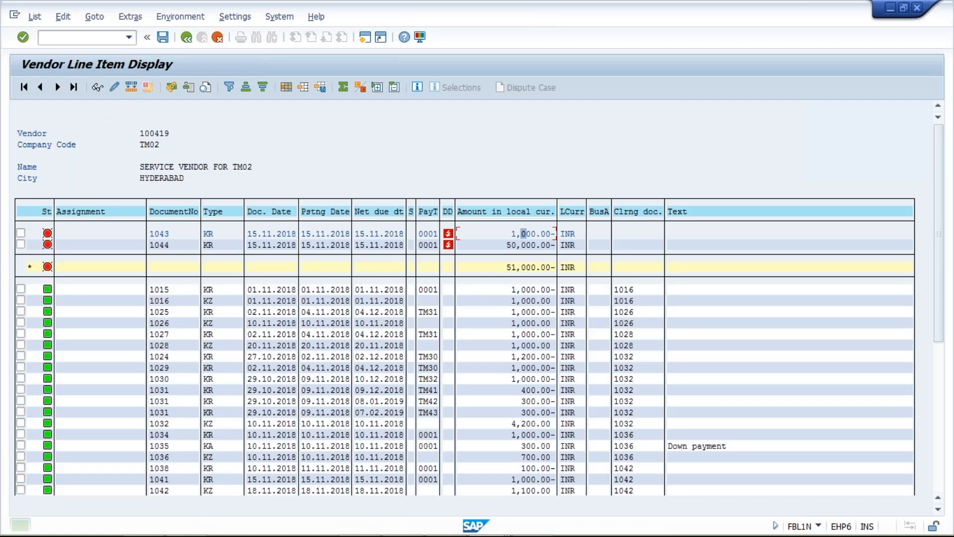
{"action": "left_click", "coordinate": [35, 17]}
{"action": "left_click", "coordinate": [48, 53]}
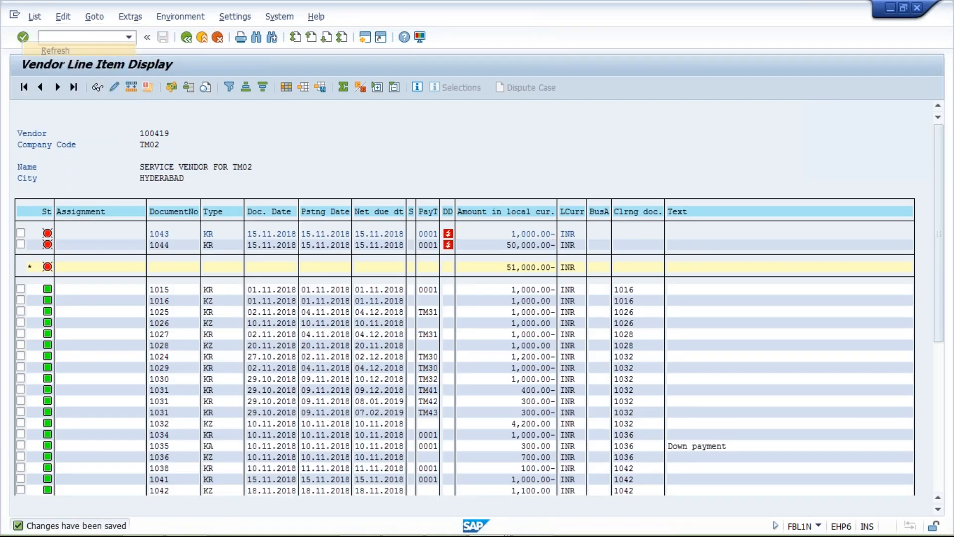